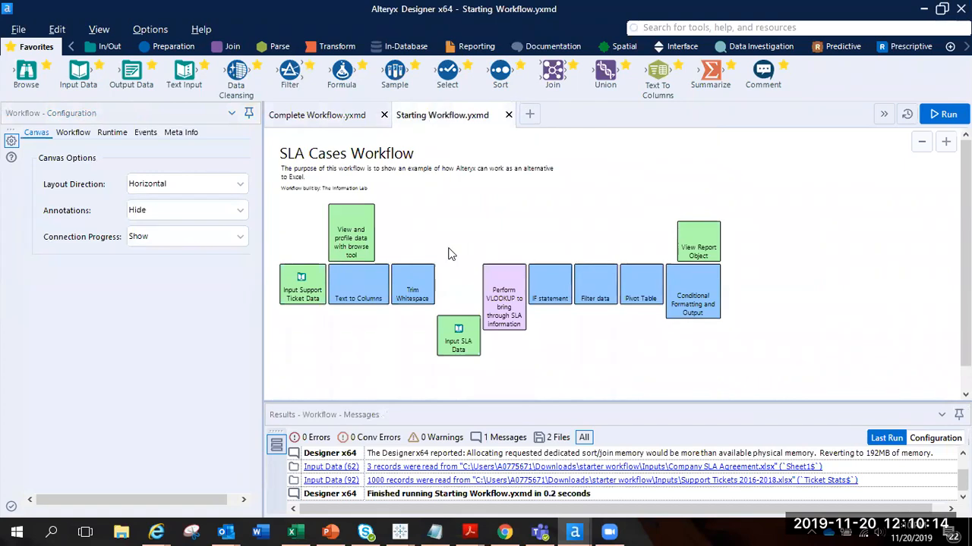
# Run the workflow and show the Support Ticket Data input's output records in an enlarged results area.
pyautogui.hotkey('ctrl', 'r')
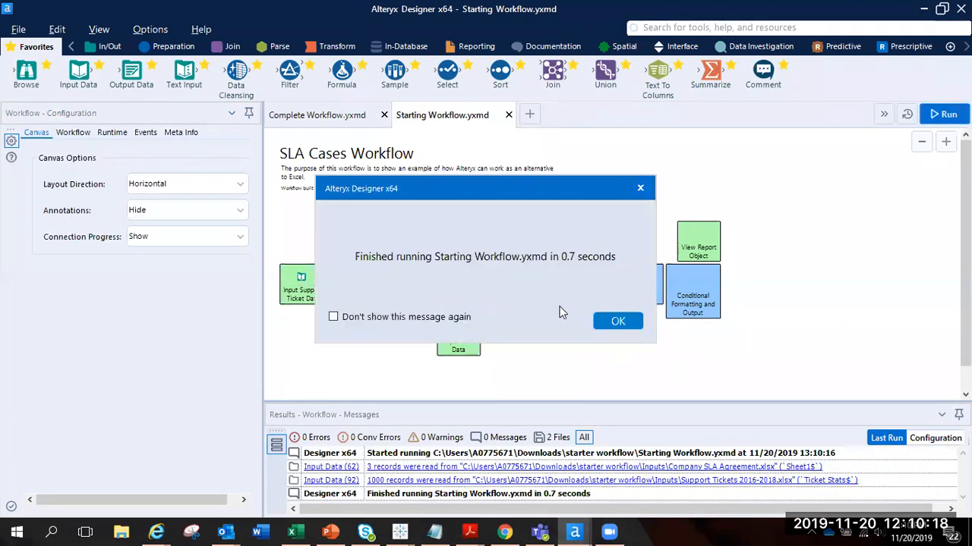
pyautogui.click(615, 322)
pyautogui.click(302, 277)
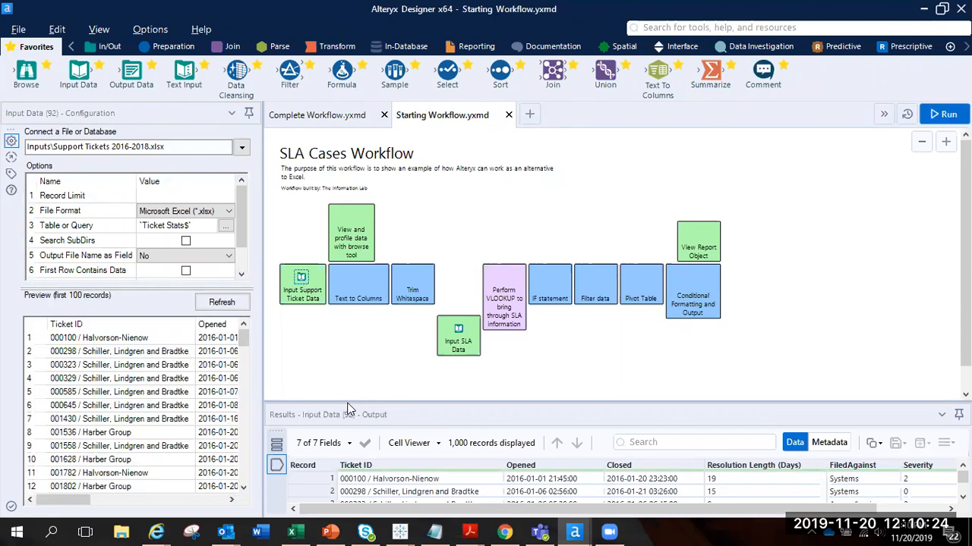
pyautogui.moveTo(346, 401); pyautogui.dragTo(342, 343)
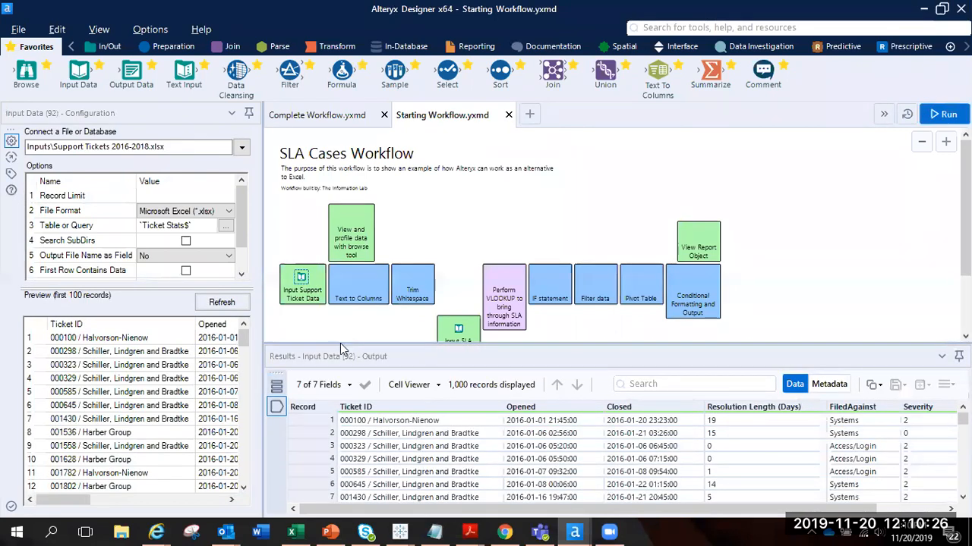
pyautogui.click(449, 425)
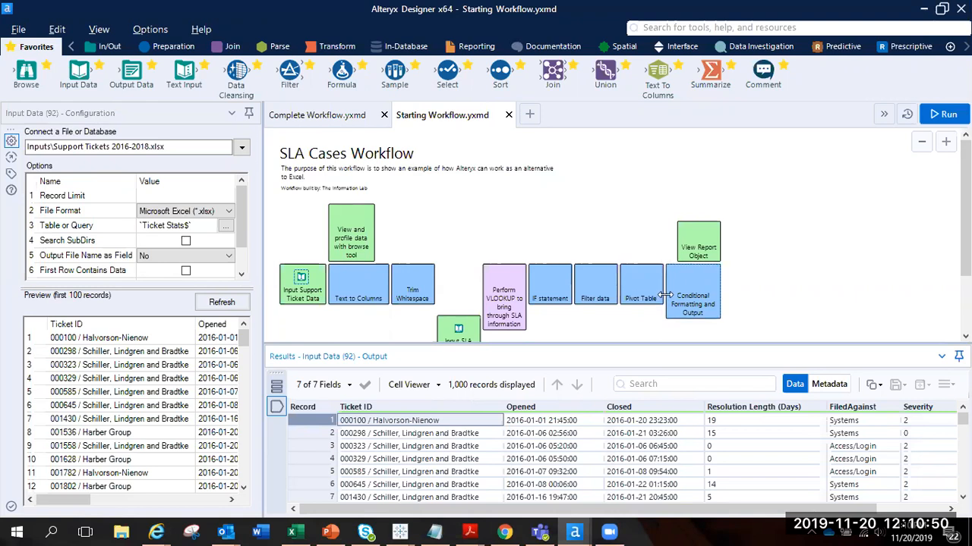
# Search for a tool matching "vlook" and return to the workflow canvas.
pyautogui.click(759, 28)
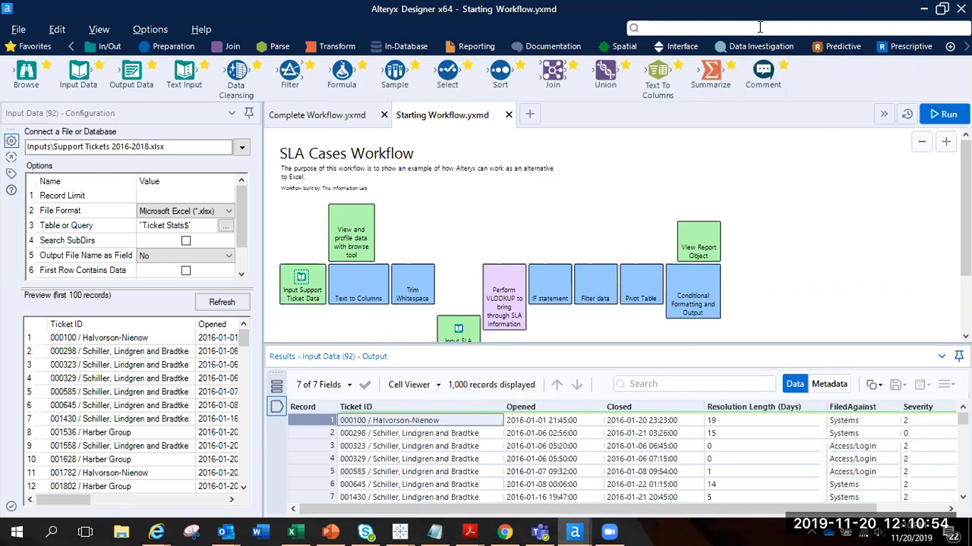
pyautogui.write('vl')
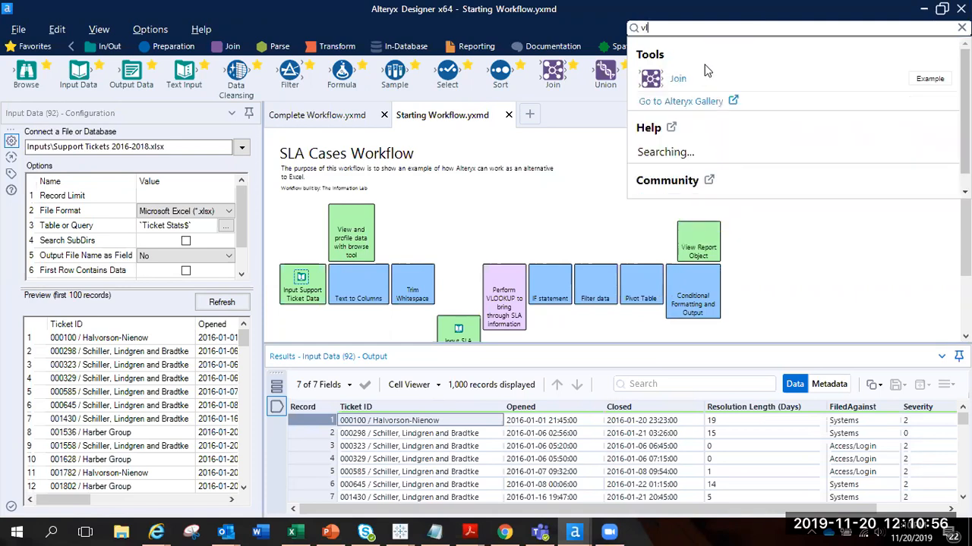
pyautogui.write('ook')
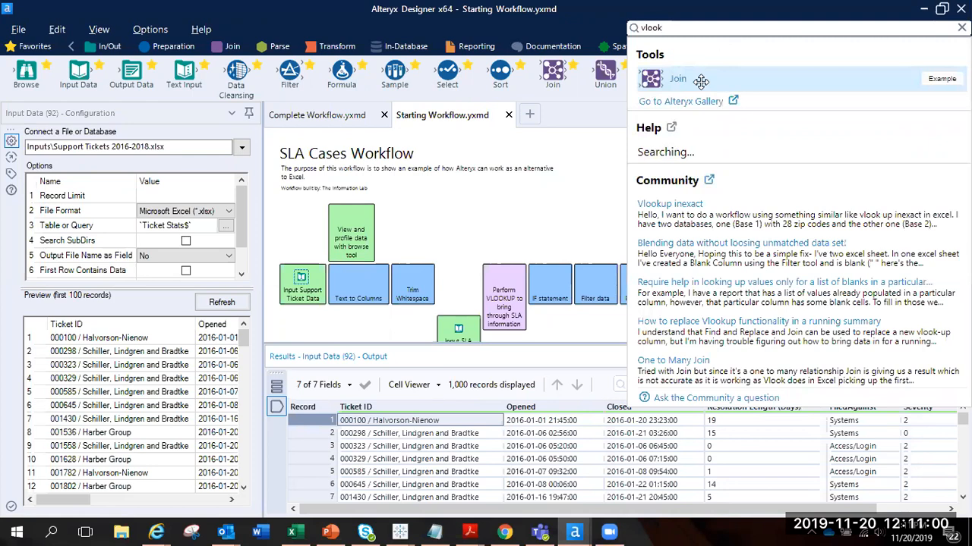
pyautogui.click(581, 194)
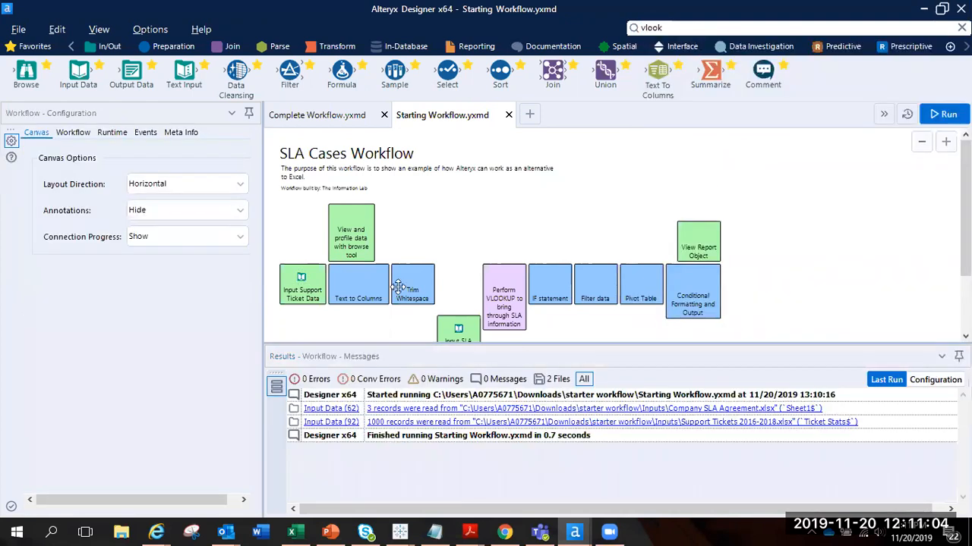
# Add a Browse tool connected to the Support Ticket Data input in the view-and-profile box and run the workflow.
pyautogui.click(300, 274)
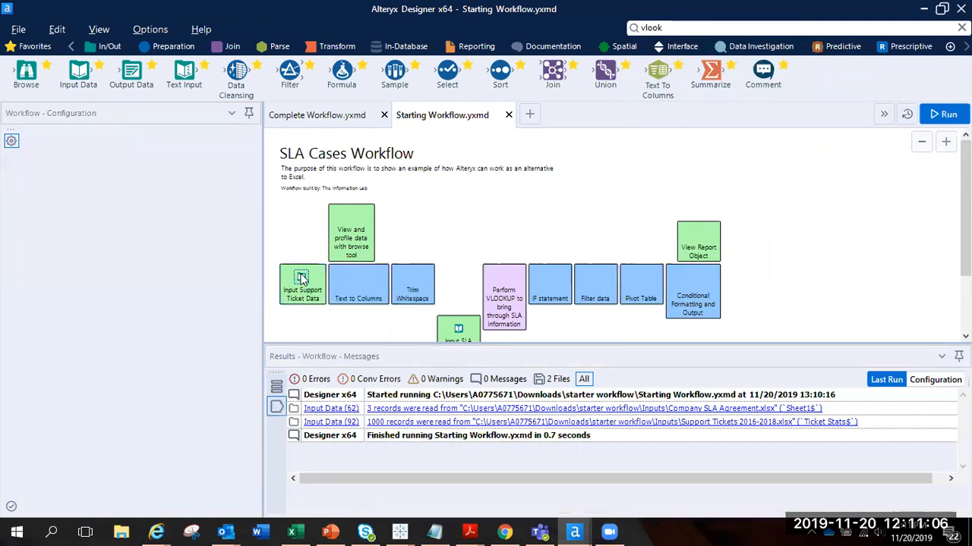
pyautogui.moveTo(666, 511); pyautogui.dragTo(760, 500)
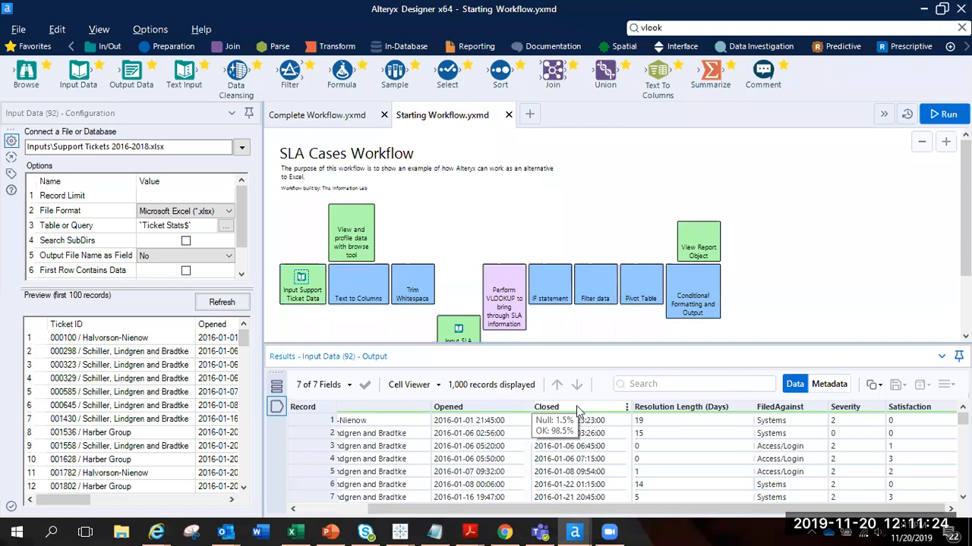
pyautogui.moveTo(26, 73); pyautogui.dragTo(349, 219)
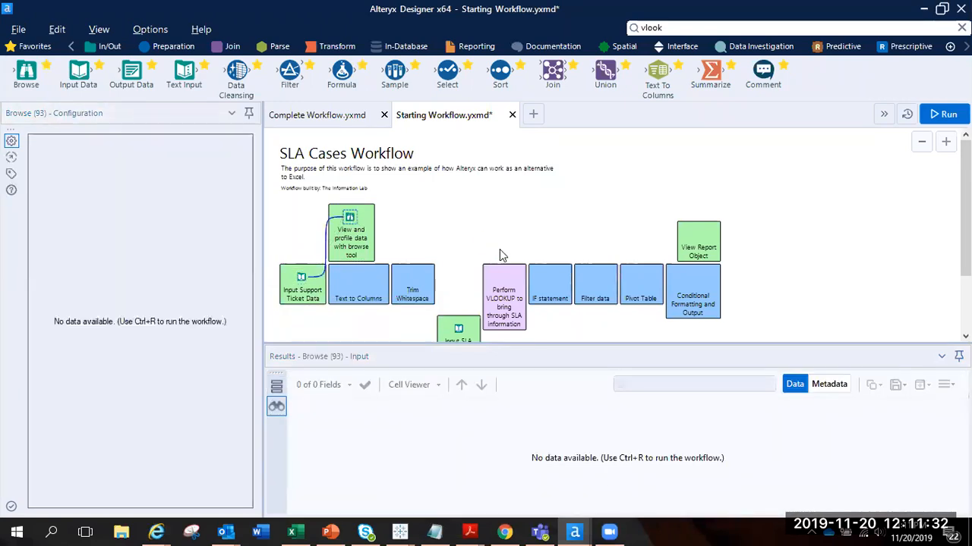
pyautogui.hotkey('ctrl', 'r')
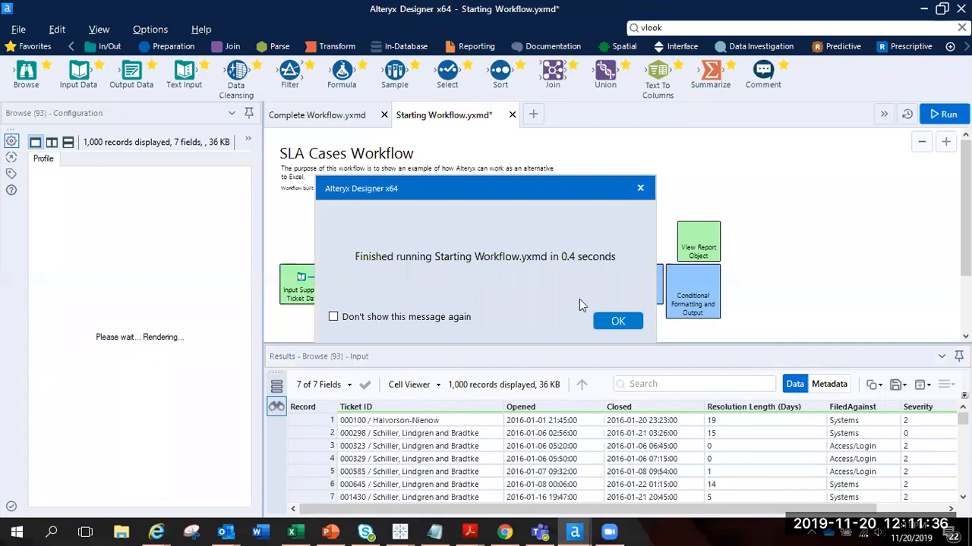
pyautogui.click(617, 322)
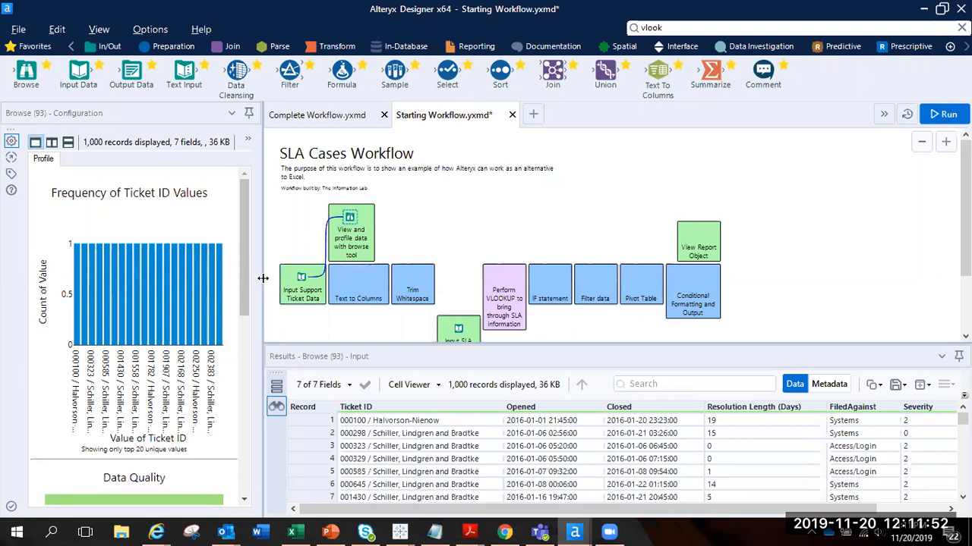
# Examine the Ticket ID profile in the Browse tool, including its value frequency, data quality and field statistics.
pyautogui.moveTo(262, 277); pyautogui.dragTo(408, 267)
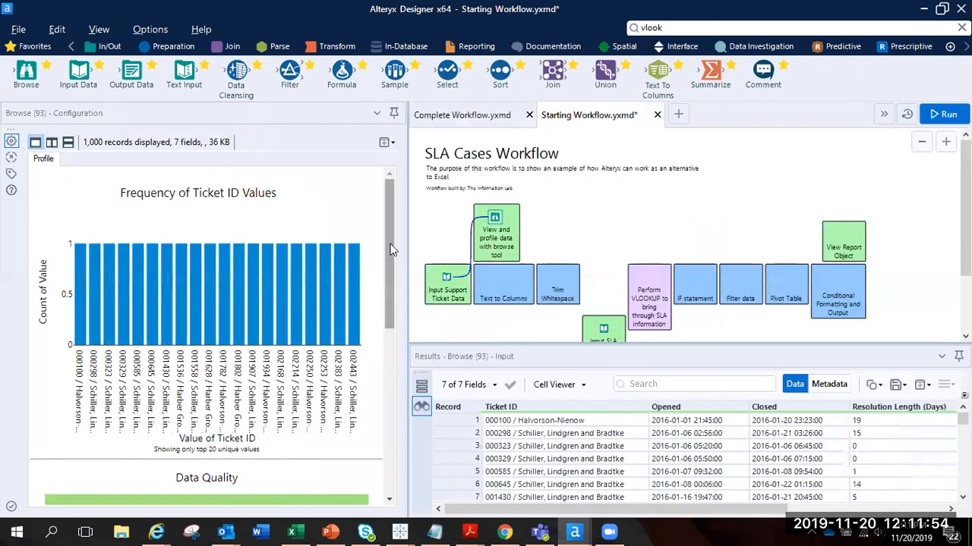
pyautogui.scroll(-3, 392, 252)
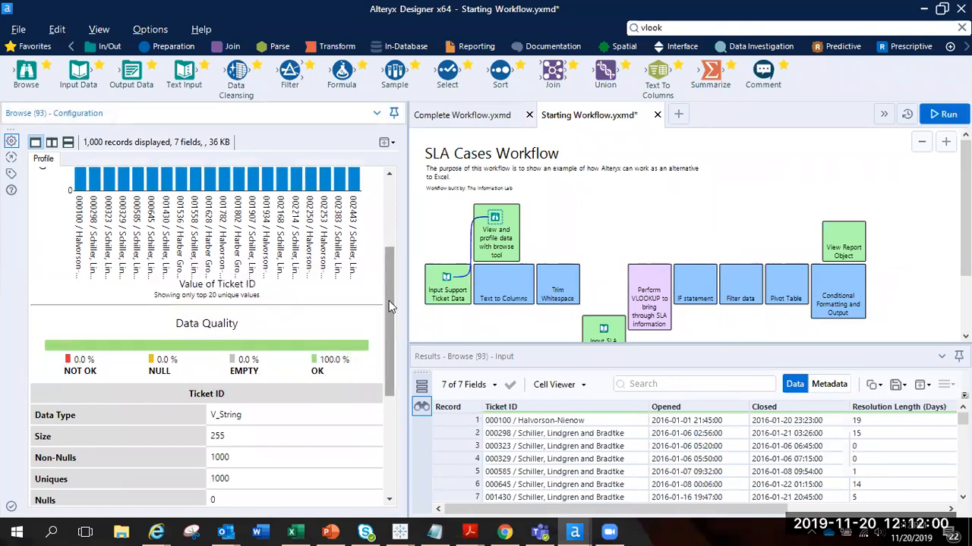
pyautogui.moveTo(388, 309); pyautogui.dragTo(388, 410)
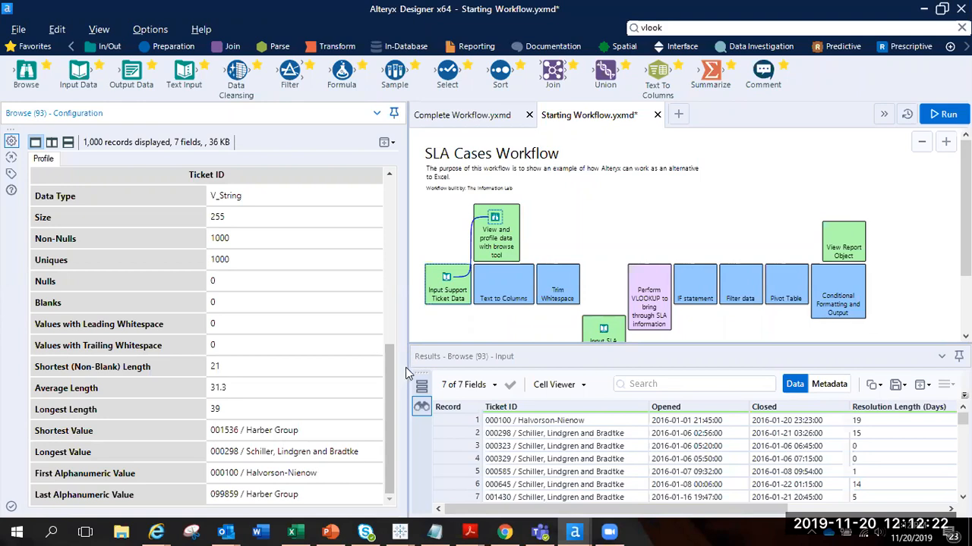
pyautogui.moveTo(407, 365); pyautogui.dragTo(281, 365)
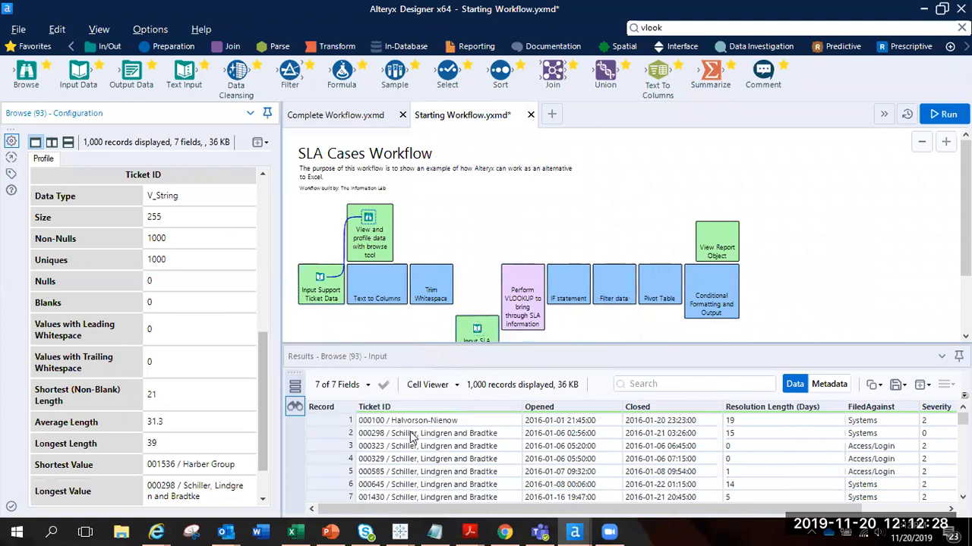
# Compare the SLA Data input's client names and SLA Agreement values with the fields of the Support Ticket Data input.
pyautogui.click(471, 330)
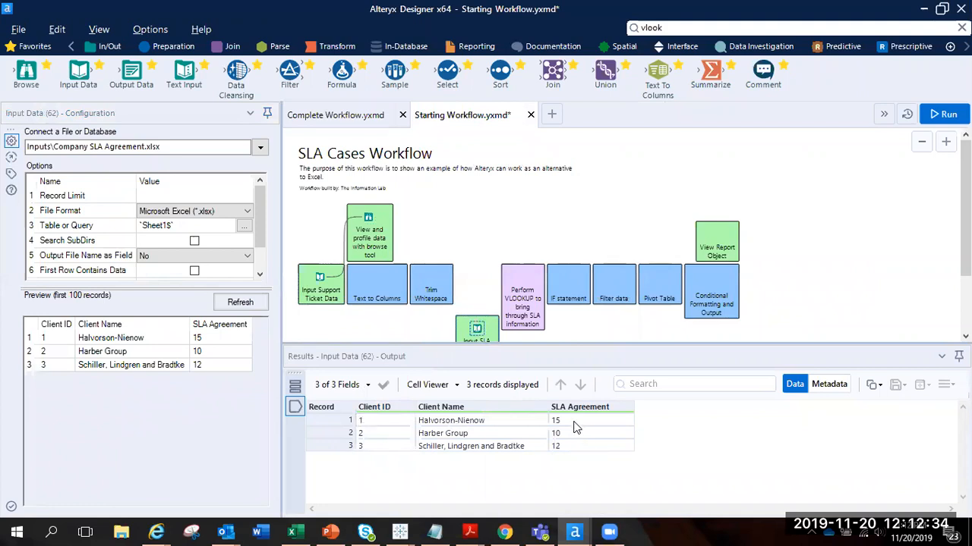
pyautogui.moveTo(574, 428); pyautogui.dragTo(577, 454)
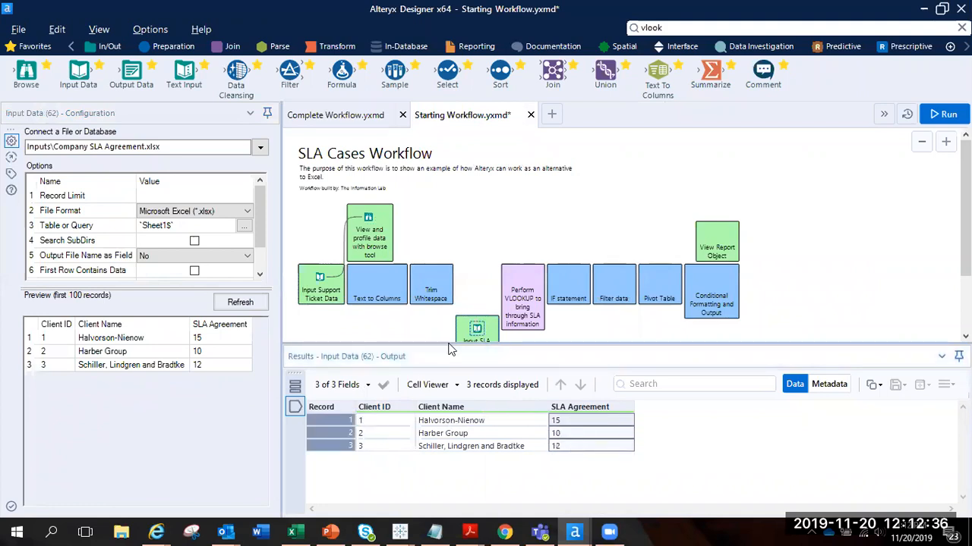
pyautogui.click(322, 281)
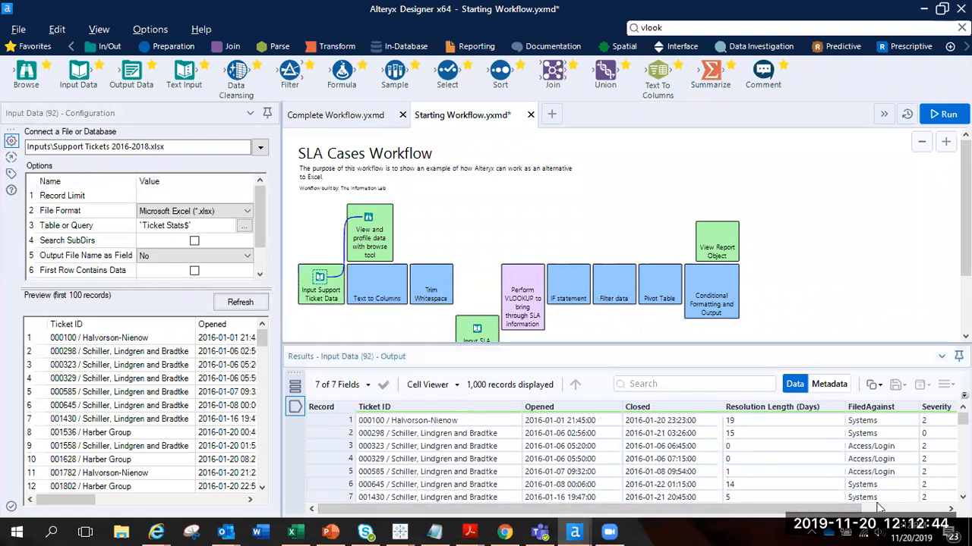
pyautogui.moveTo(853, 507); pyautogui.dragTo(691, 520)
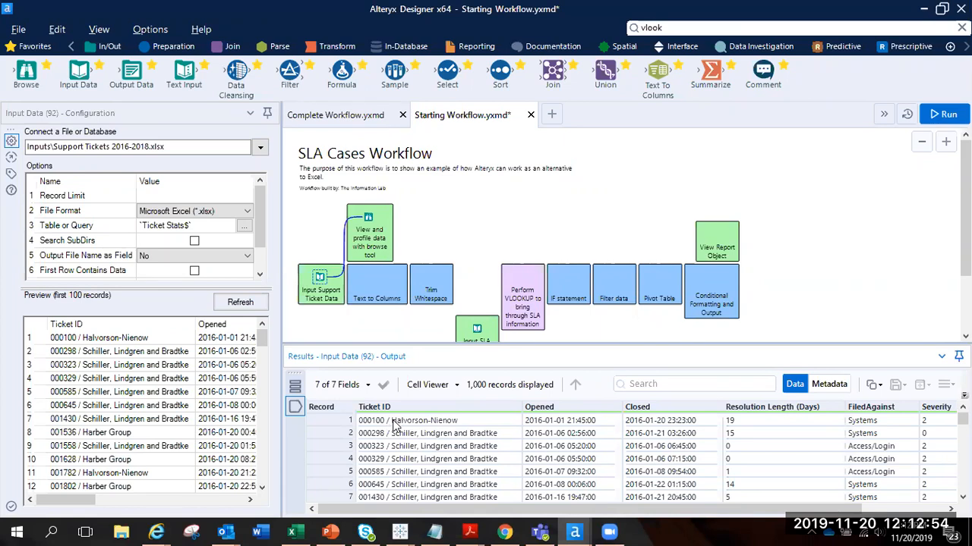
pyautogui.click(477, 329)
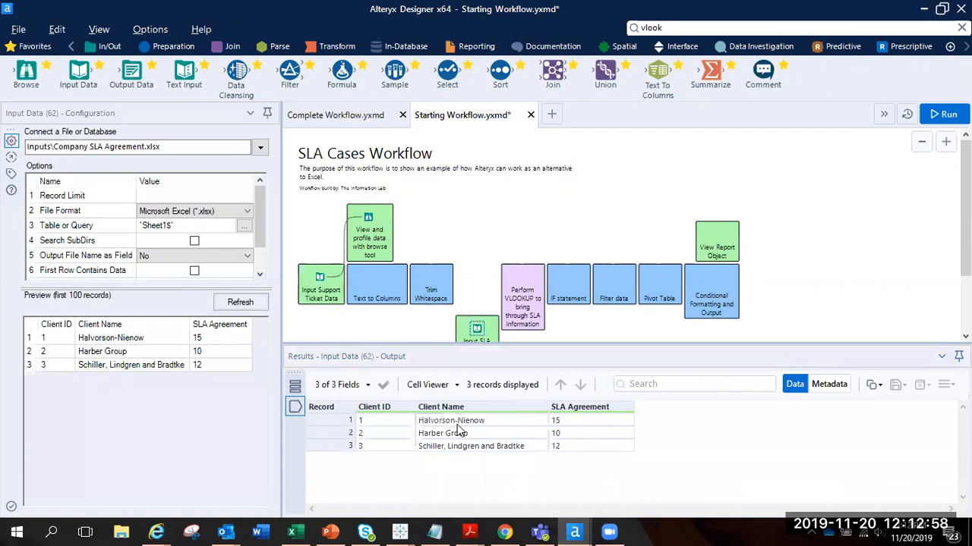
pyautogui.click(320, 271)
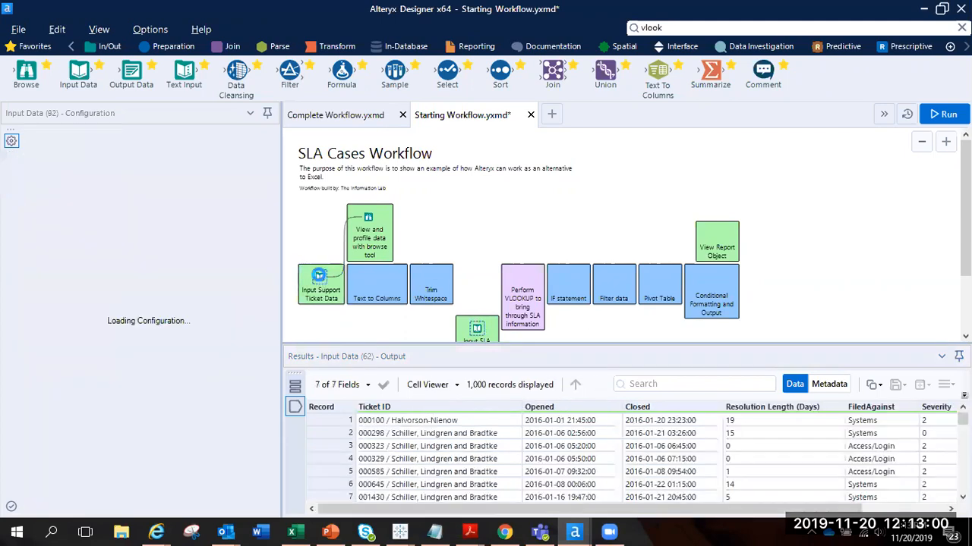
# Place a Text To Columns tool in the Text to Columns box and connect it to the Support Ticket Data input.
pyautogui.click(278, 50)
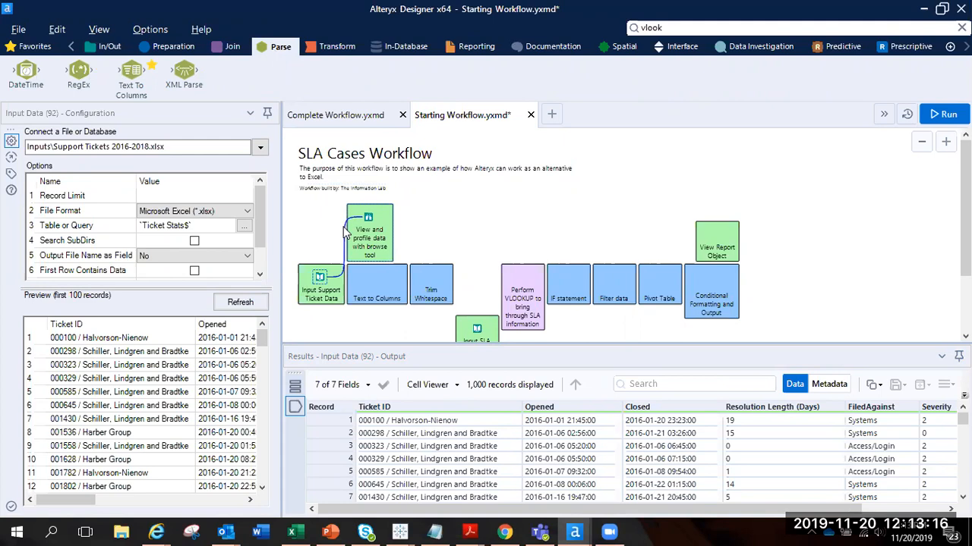
pyautogui.click(389, 422)
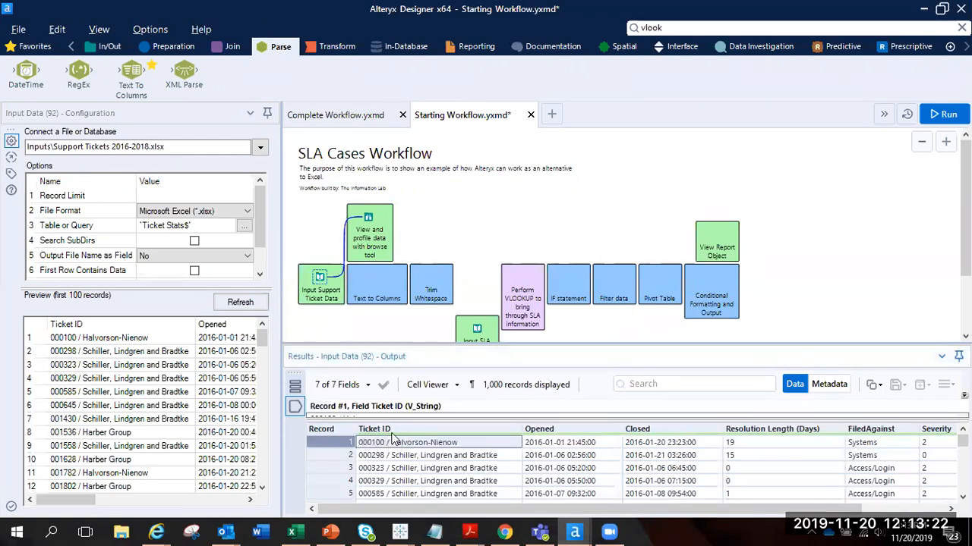
pyautogui.moveTo(390, 420); pyautogui.dragTo(388, 390)
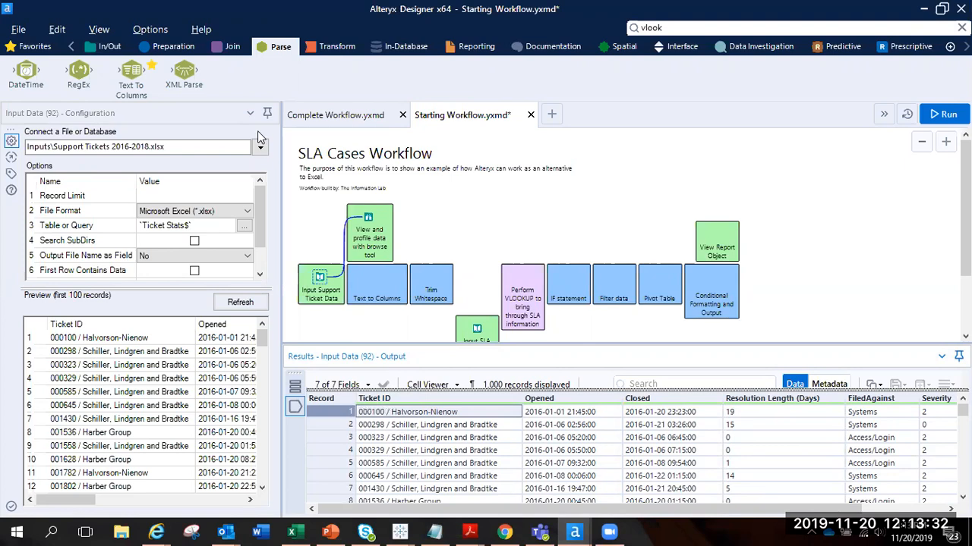
pyautogui.moveTo(395, 294); pyautogui.dragTo(375, 278)
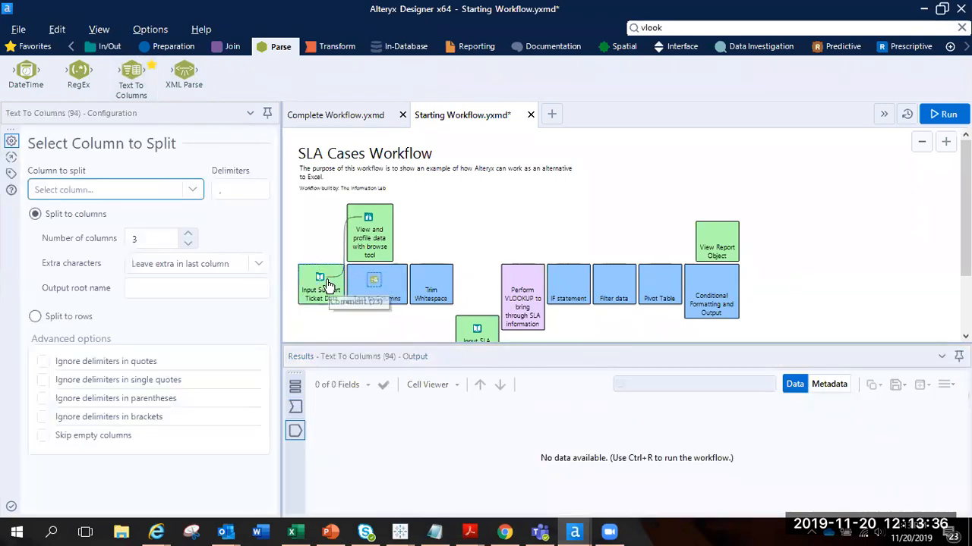
pyautogui.click(382, 282)
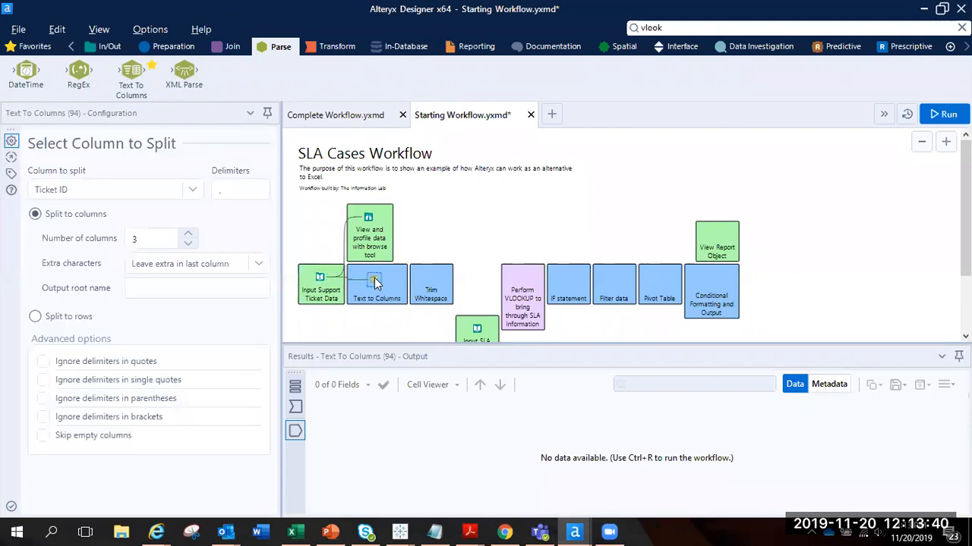
# Set the Text To Columns tool to split Ticket ID into 2 columns at the "/" delimiter and run the workflow.
pyautogui.click(243, 191)
pyautogui.press('BackSpace')
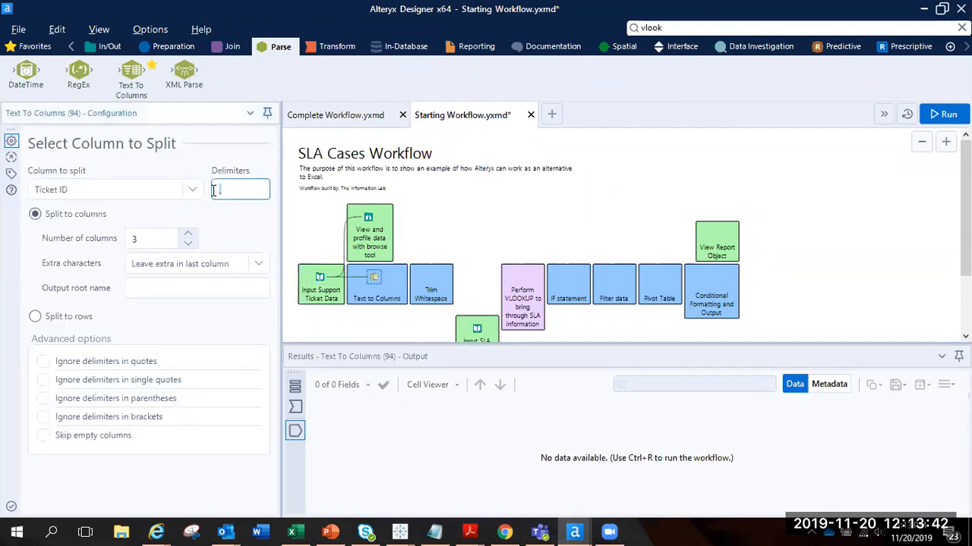
pyautogui.write('/')
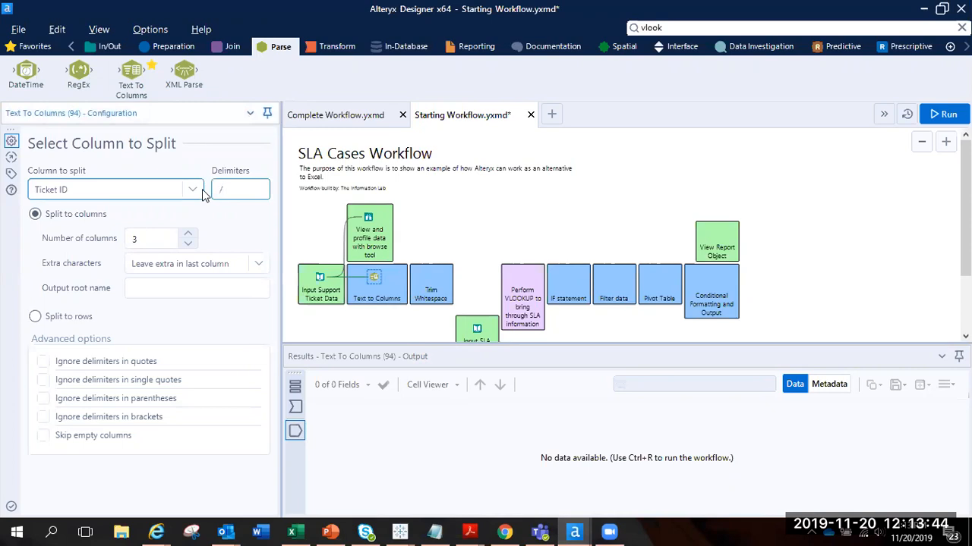
pyautogui.click(191, 190)
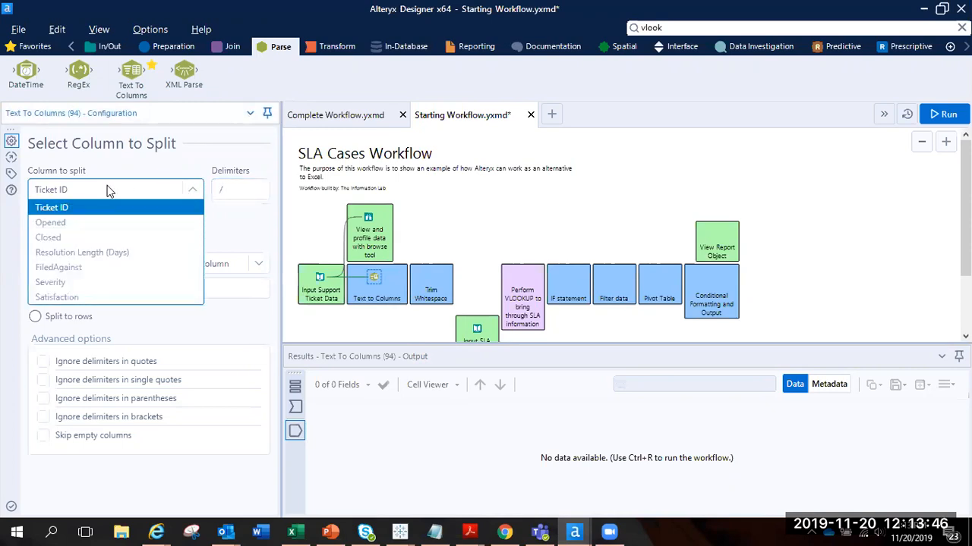
pyautogui.click(56, 209)
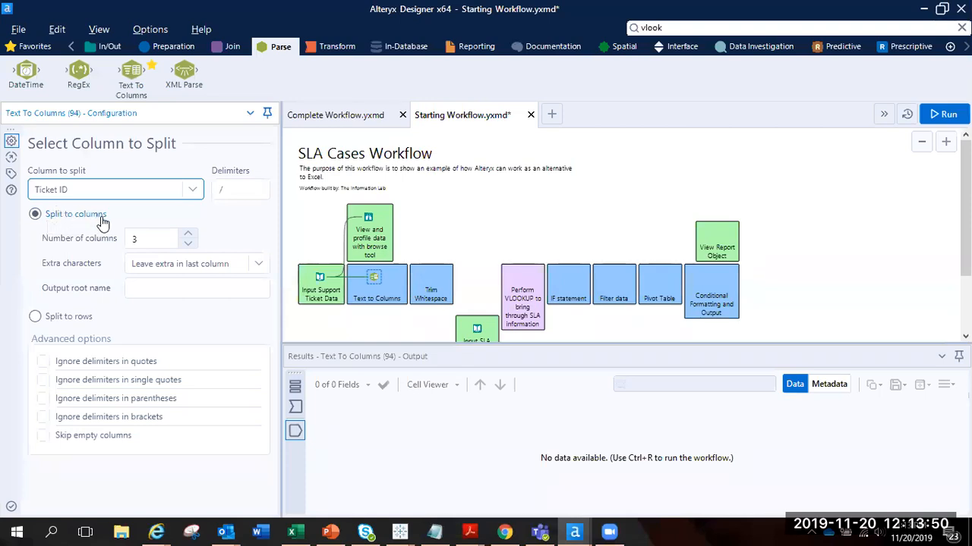
pyautogui.click(188, 244)
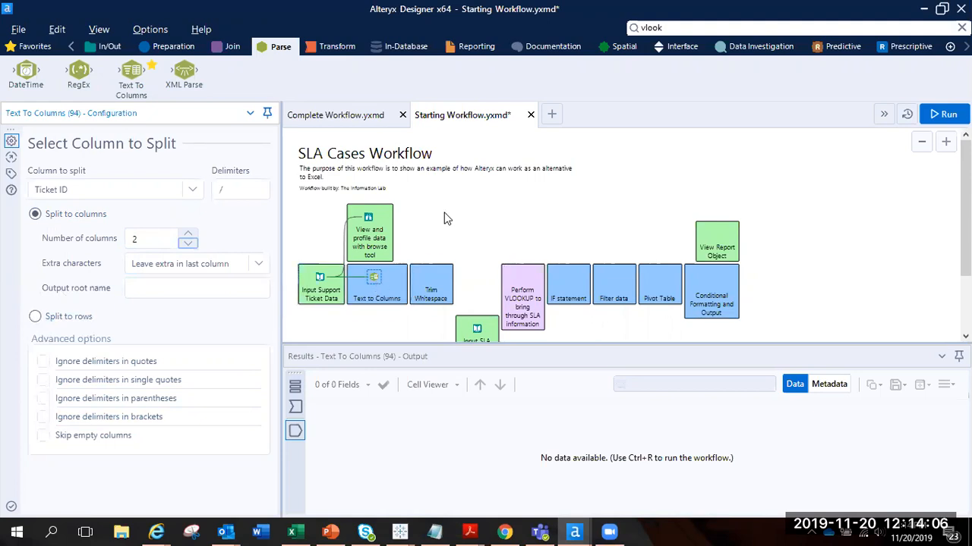
pyautogui.hotkey('ctrl', 'r')
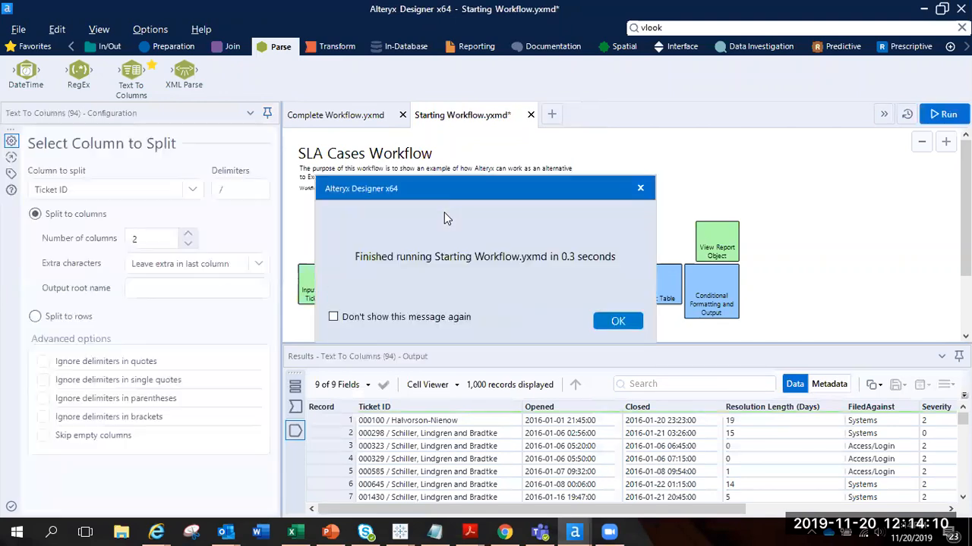
pyautogui.click(611, 321)
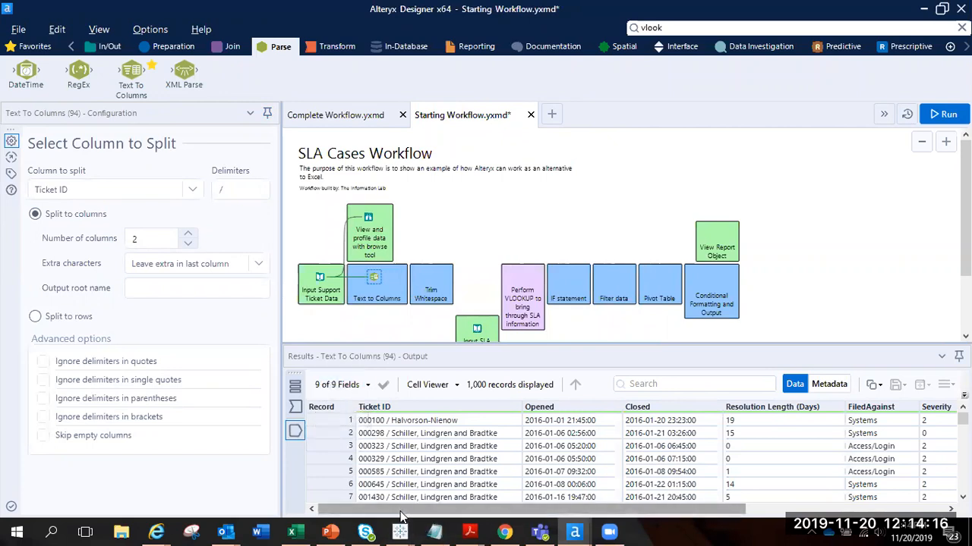
# Compare the split columns 1 and 2 with the original Ticket ID values and check their data quality flags.
pyautogui.moveTo(413, 511); pyautogui.dragTo(656, 524)
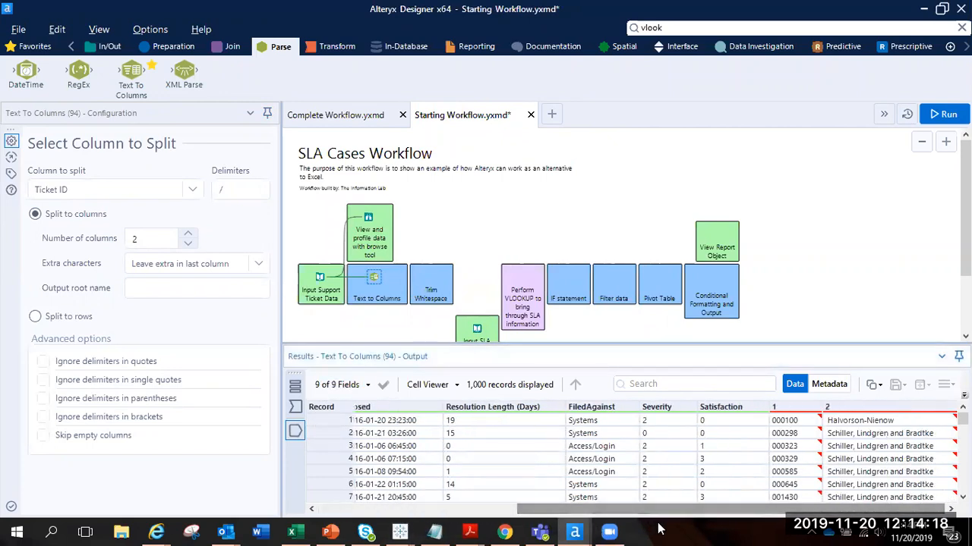
pyautogui.moveTo(807, 417)
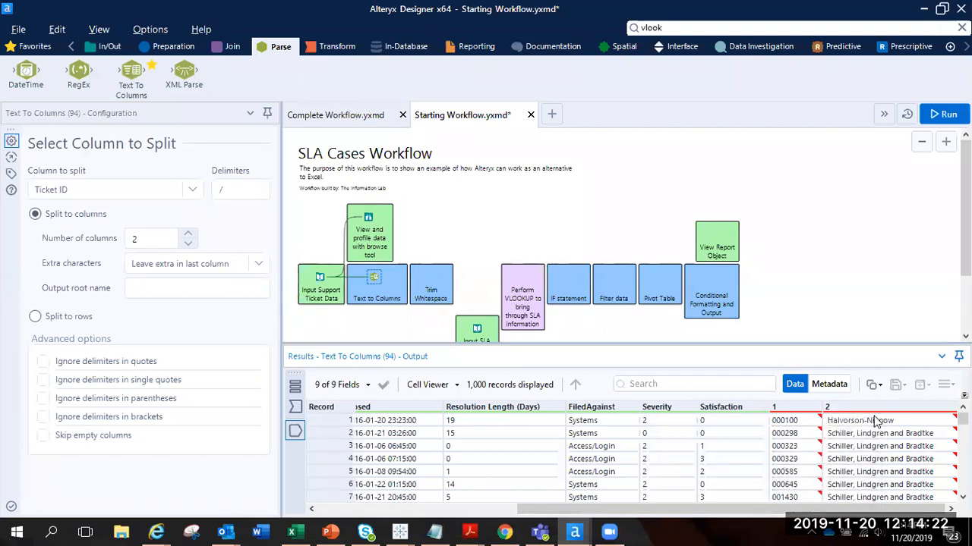
pyautogui.moveTo(782, 510); pyautogui.dragTo(580, 509)
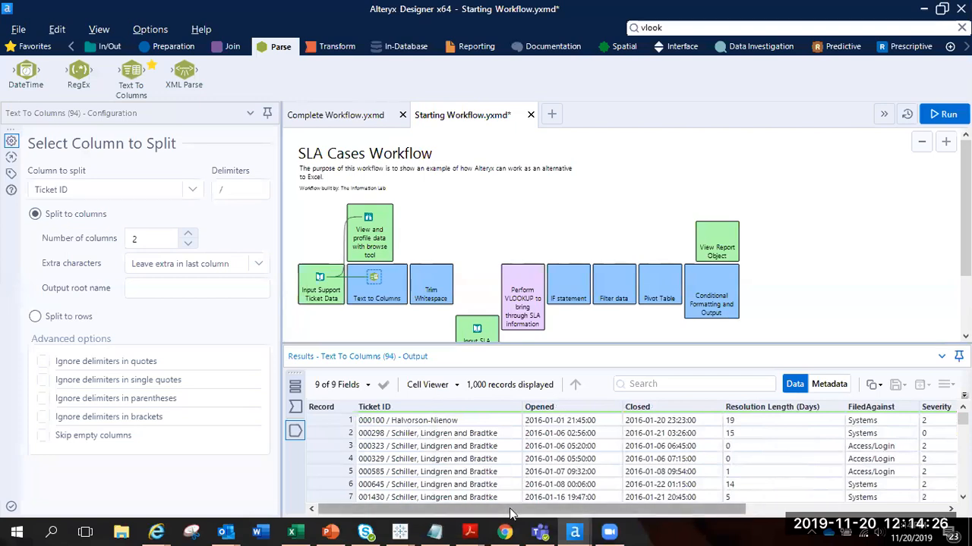
pyautogui.moveTo(514, 509); pyautogui.dragTo(714, 509)
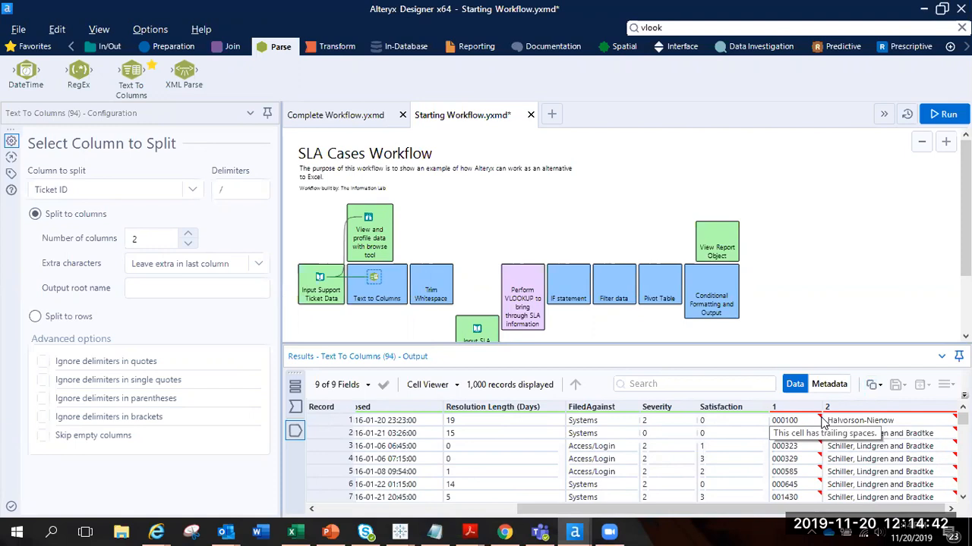
# Add a Select tool after the Text To Columns tool and keep Ticket ID as the V_String data type.
pyautogui.click(159, 47)
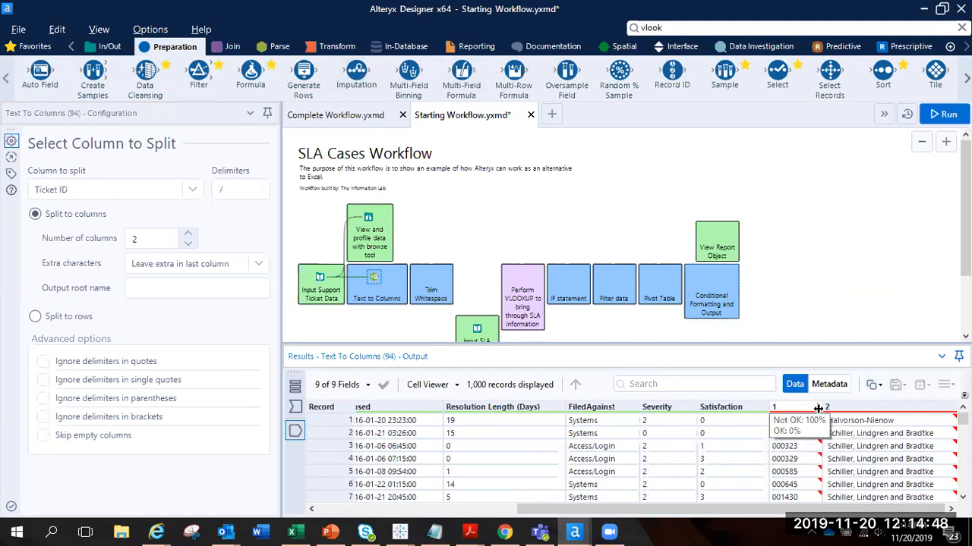
pyautogui.moveTo(790, 68); pyautogui.dragTo(394, 277)
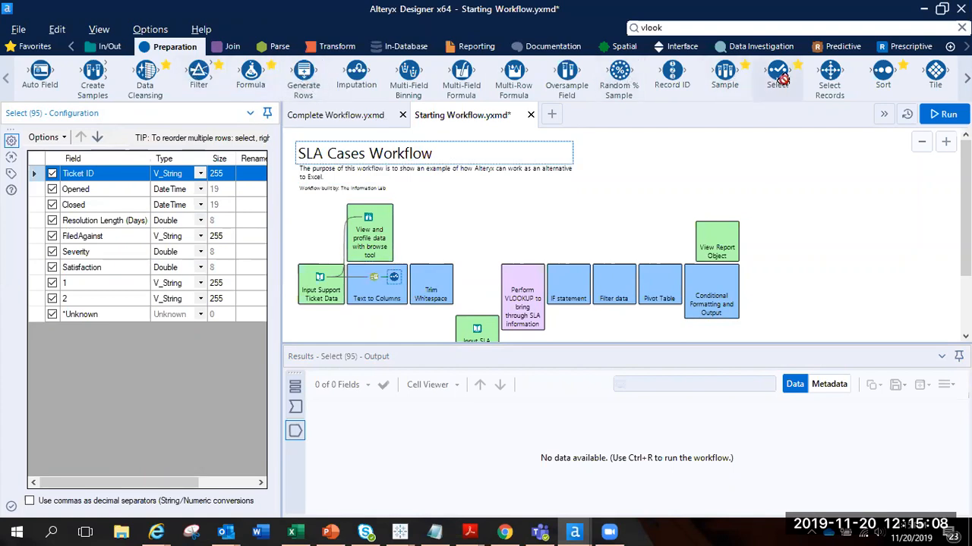
pyautogui.moveTo(782, 79)
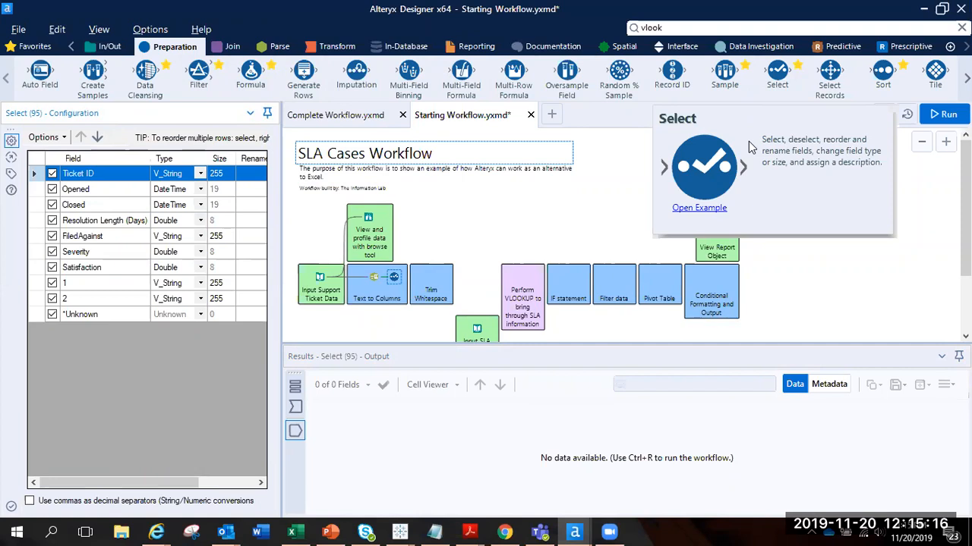
pyautogui.click(202, 174)
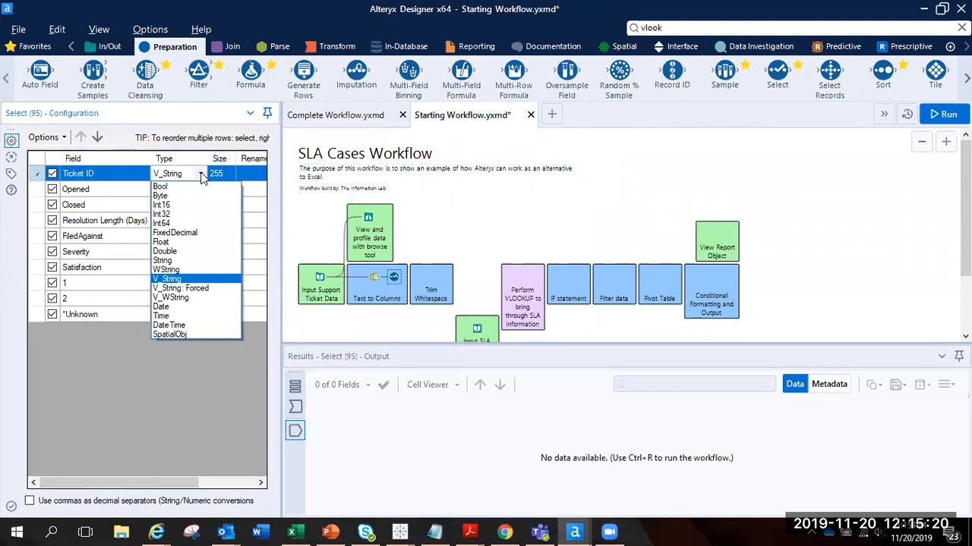
pyautogui.click(183, 279)
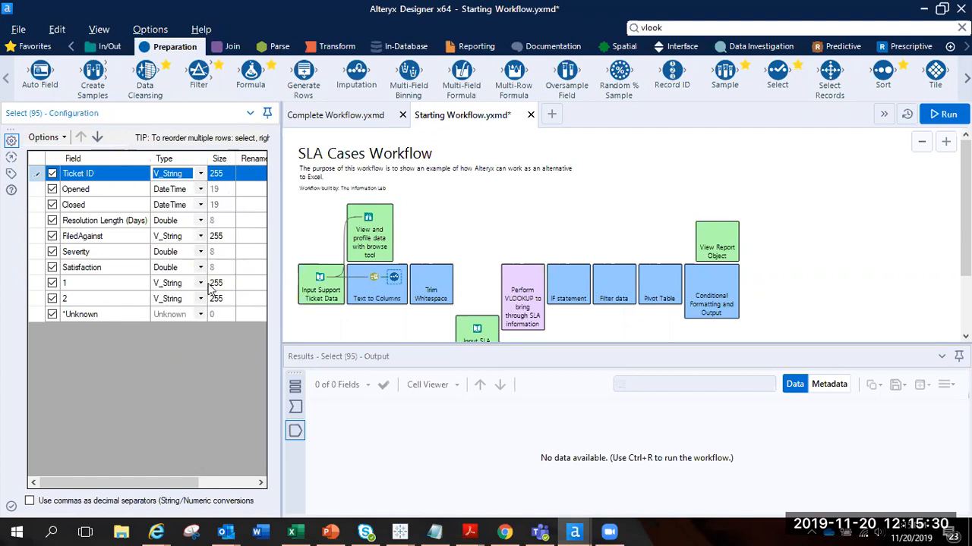
# In the Select tool, rename field 1 to Ticket ID and field 2 to Company Name, and exclude the original Ticket ID field.
pyautogui.click(246, 283)
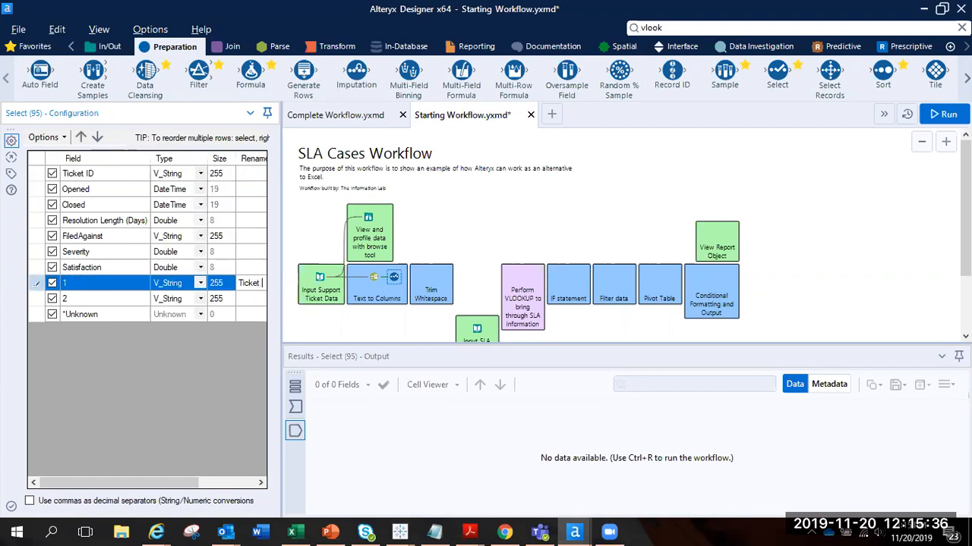
pyautogui.click(51, 174)
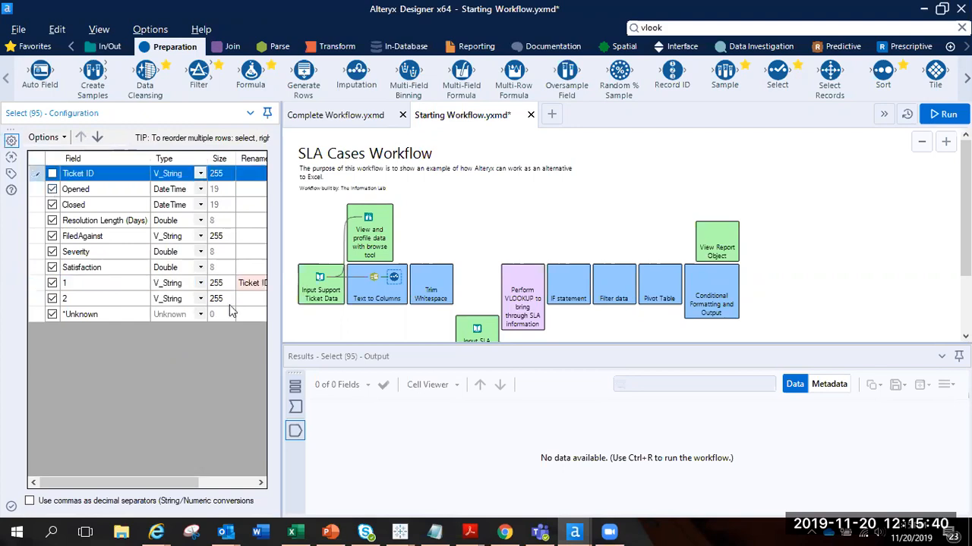
pyautogui.moveTo(280, 279); pyautogui.dragTo(333, 279)
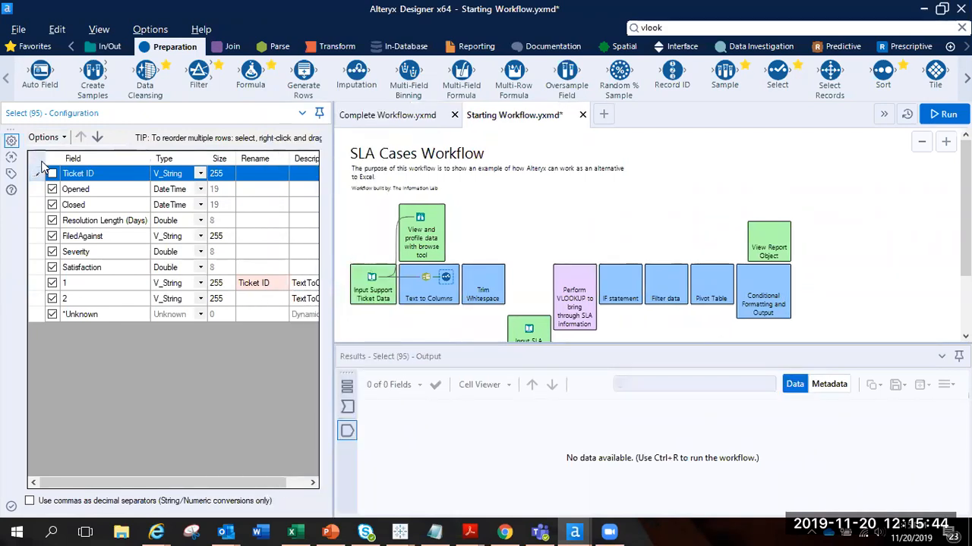
pyautogui.click(244, 299)
pyautogui.write('C')
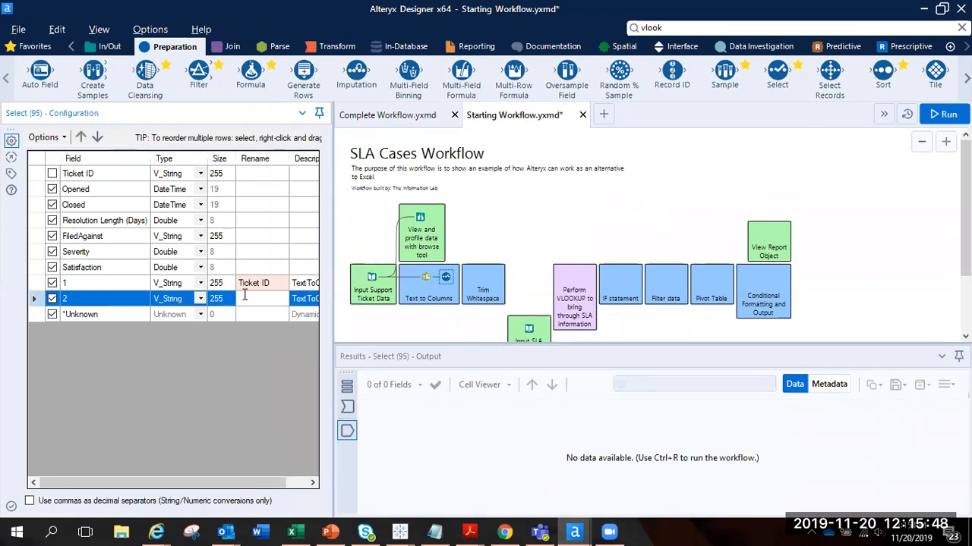
pyautogui.write('ompan')
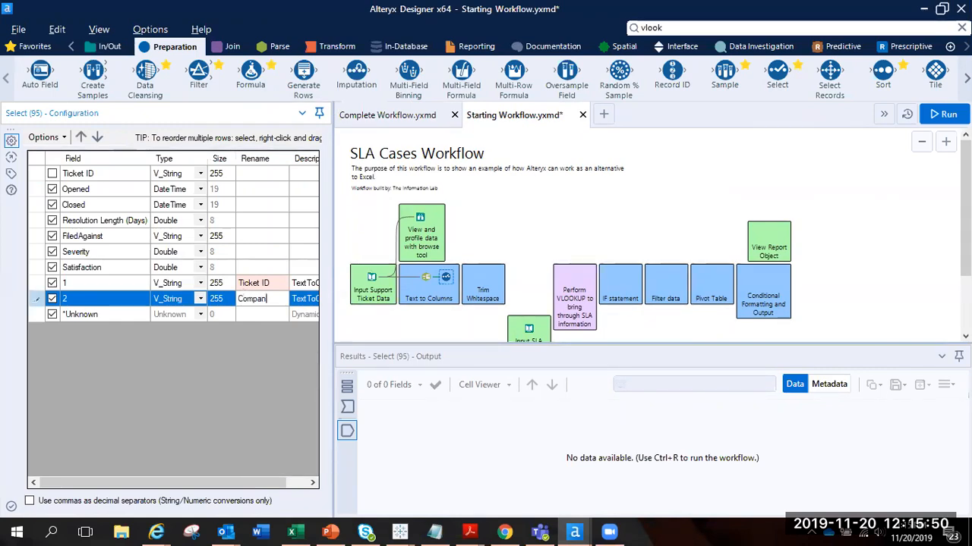
pyautogui.write('y Name')
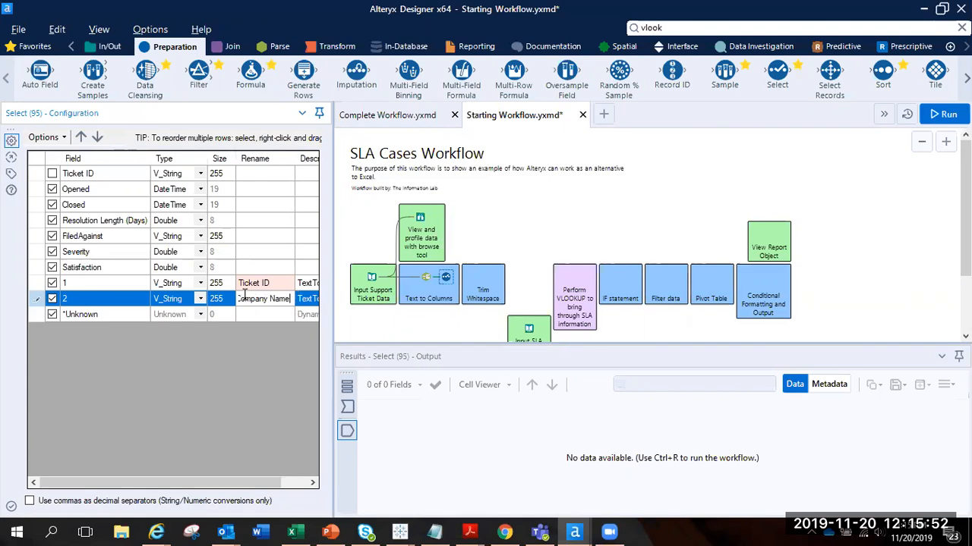
pyautogui.click(507, 240)
pyautogui.hotkey('ctrl', 'r')
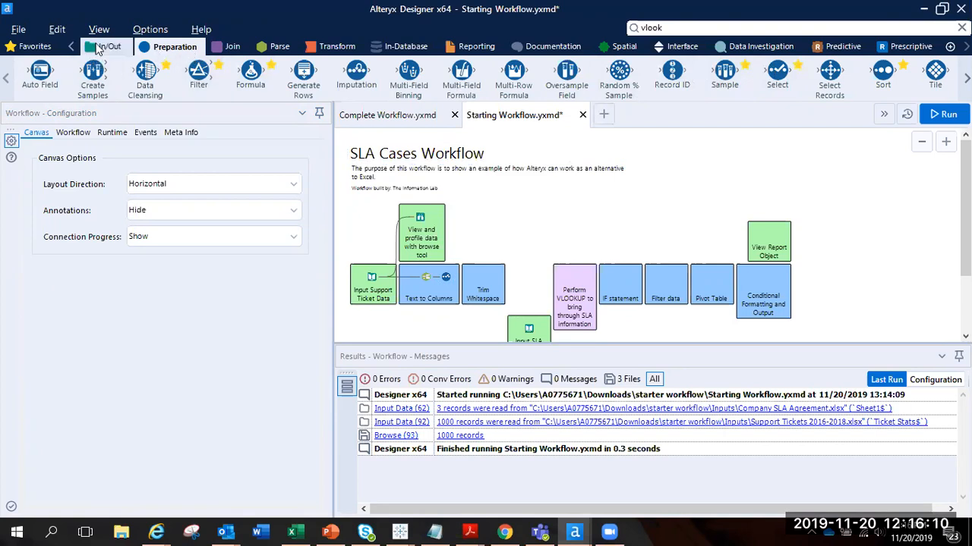
# Place a Data Cleansing tool in the Trim Whitespace box, connected after the Select tool.
pyautogui.click(97, 47)
pyautogui.click(162, 48)
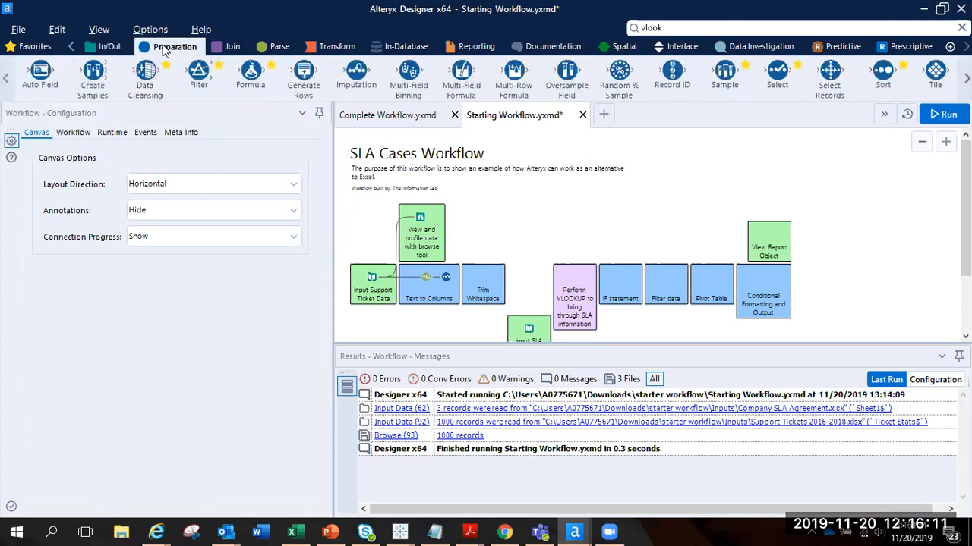
pyautogui.click(233, 47)
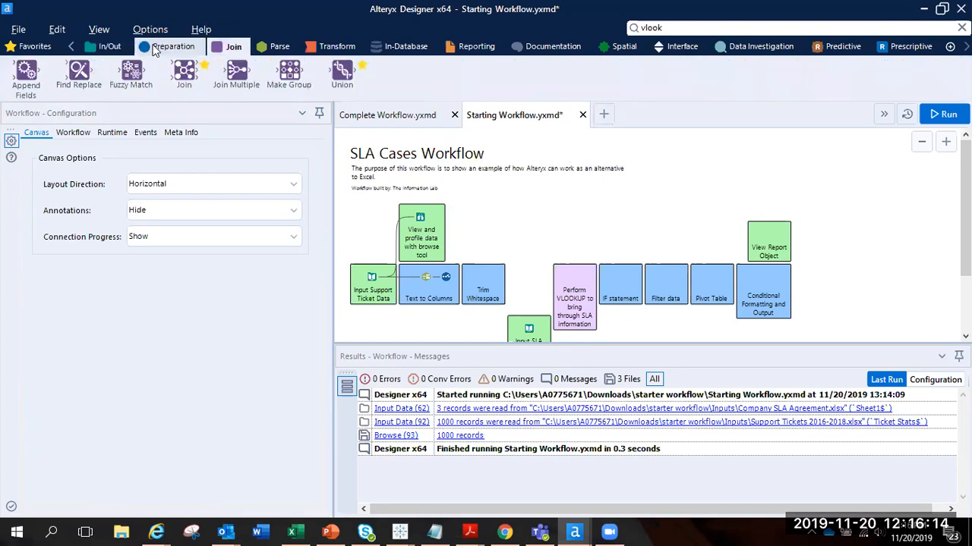
pyautogui.click(169, 47)
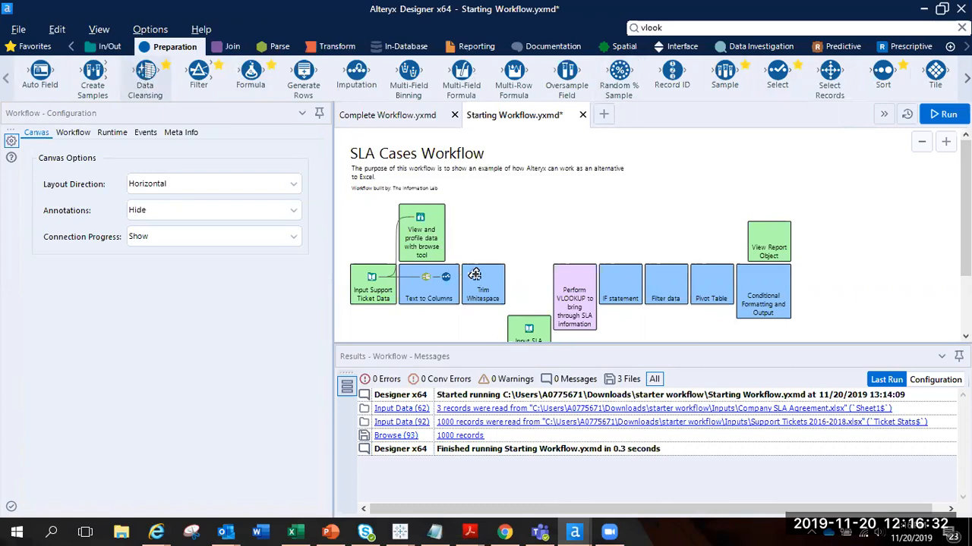
pyautogui.click(483, 277)
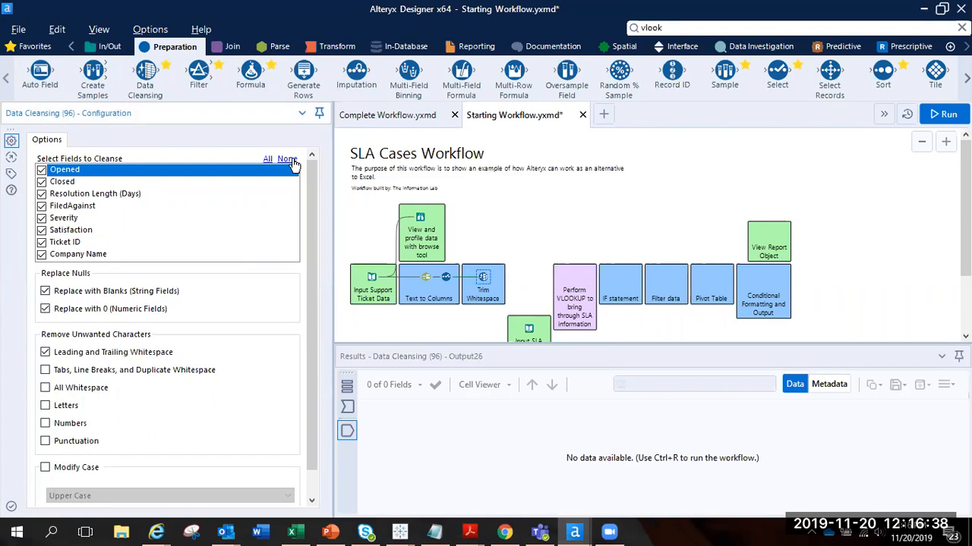
# Limit the cleansing to Ticket ID and Company Name, turning off both null replacements and keeping Leading and Trailing Whitespace removal.
pyautogui.click(292, 162)
pyautogui.click(41, 242)
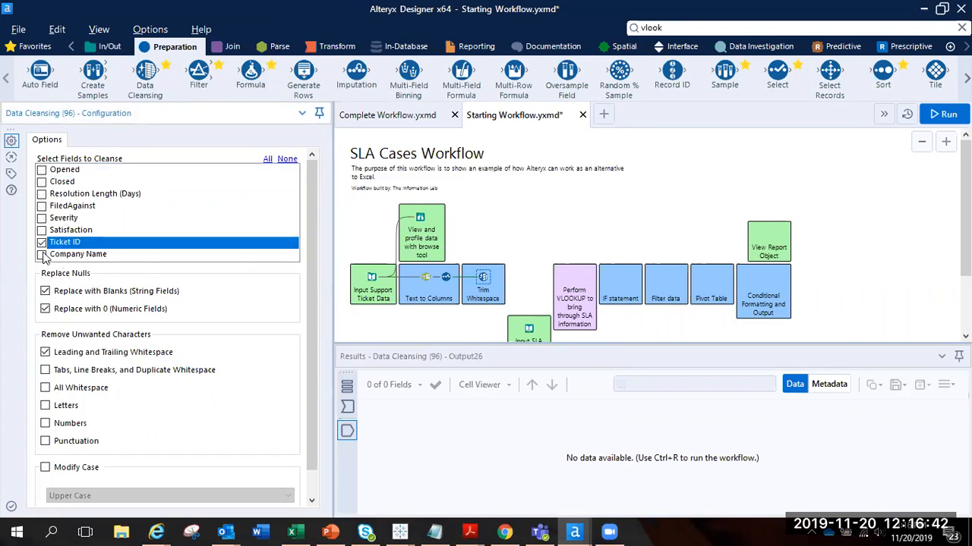
pyautogui.click(41, 254)
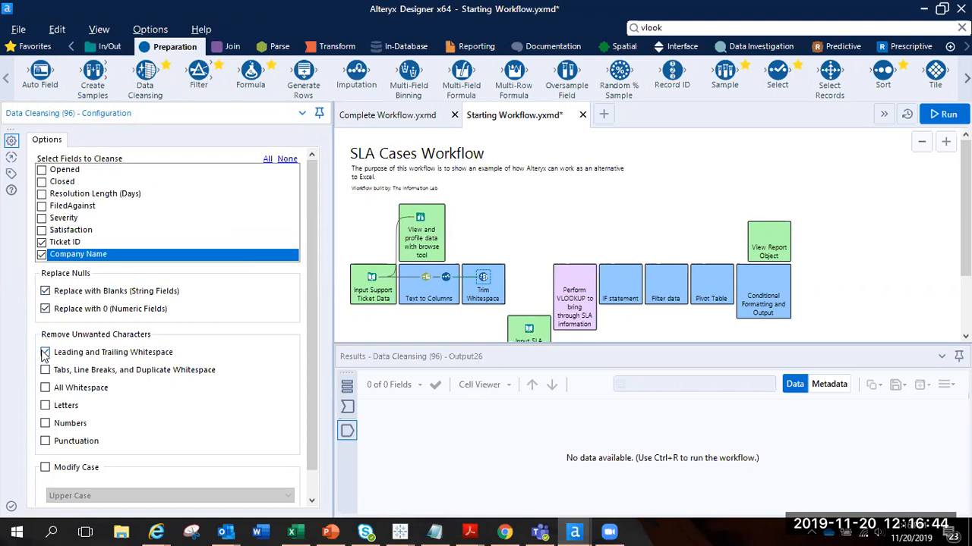
pyautogui.click(44, 311)
pyautogui.click(45, 293)
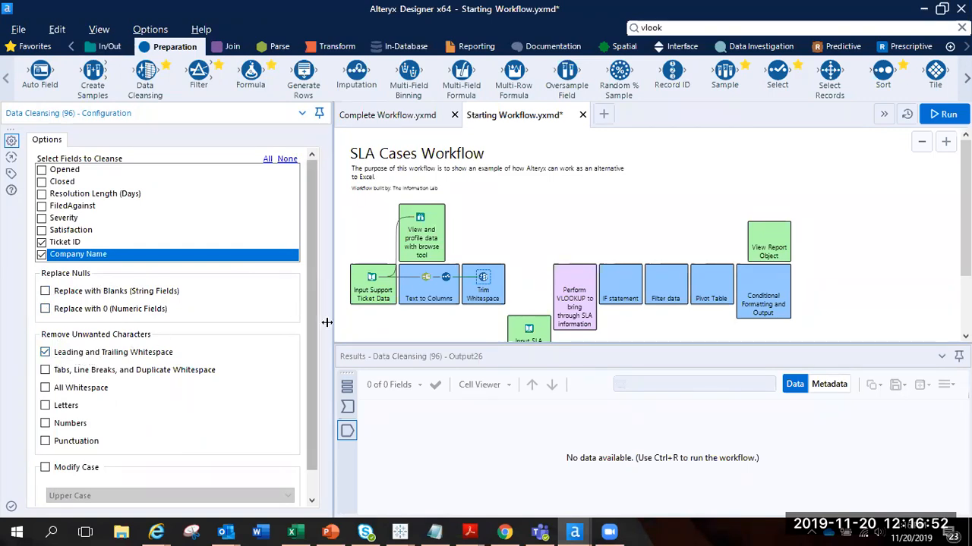
# Run the workflow and compare Ticket ID and Company Name in the Data Cleansing tool's input and output.
pyautogui.click(404, 327)
pyautogui.hotkey('ctrl', 'r')
pyautogui.click(484, 278)
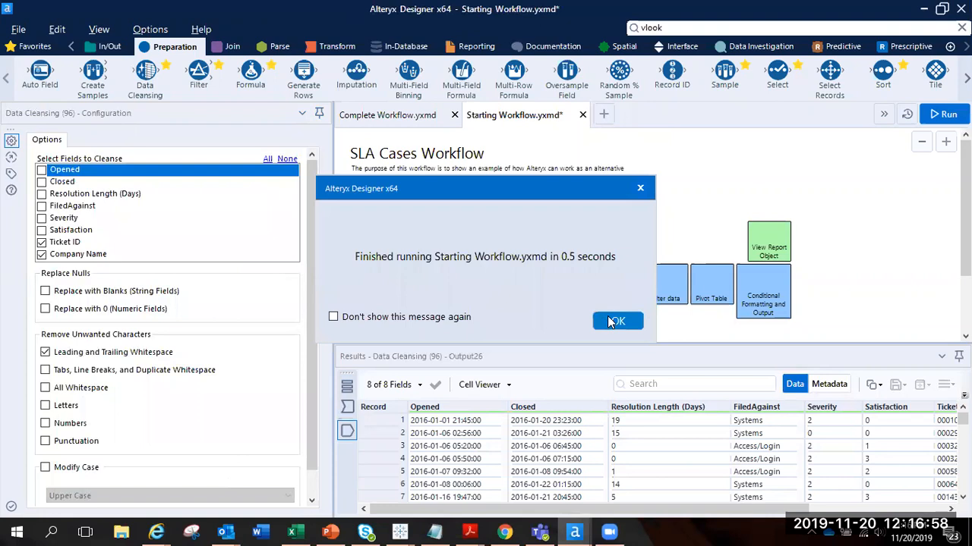
pyautogui.click(616, 321)
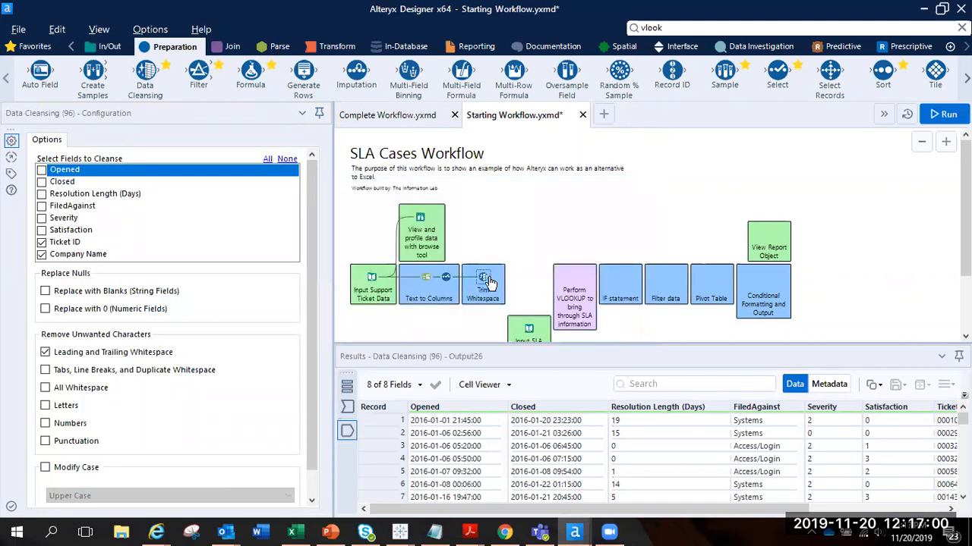
pyautogui.click(866, 508)
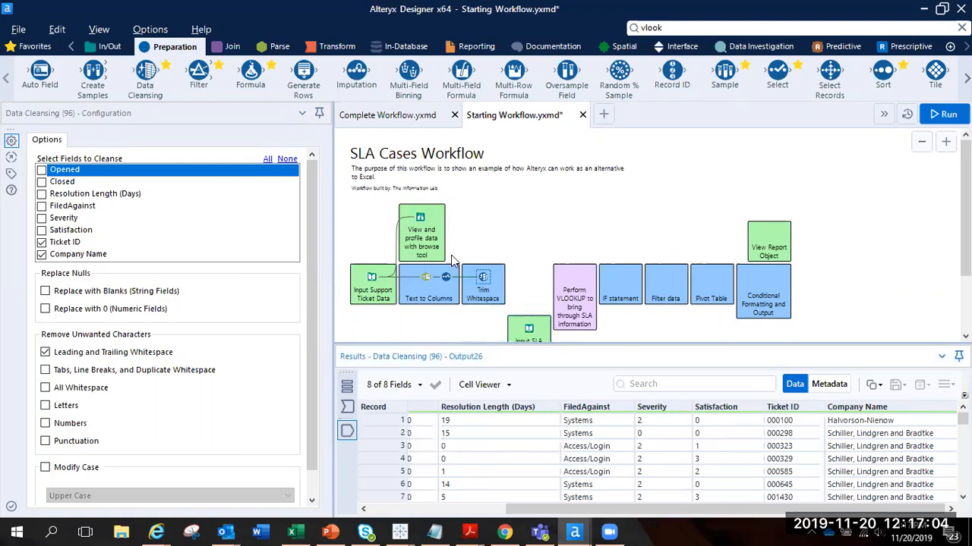
pyautogui.click(460, 278)
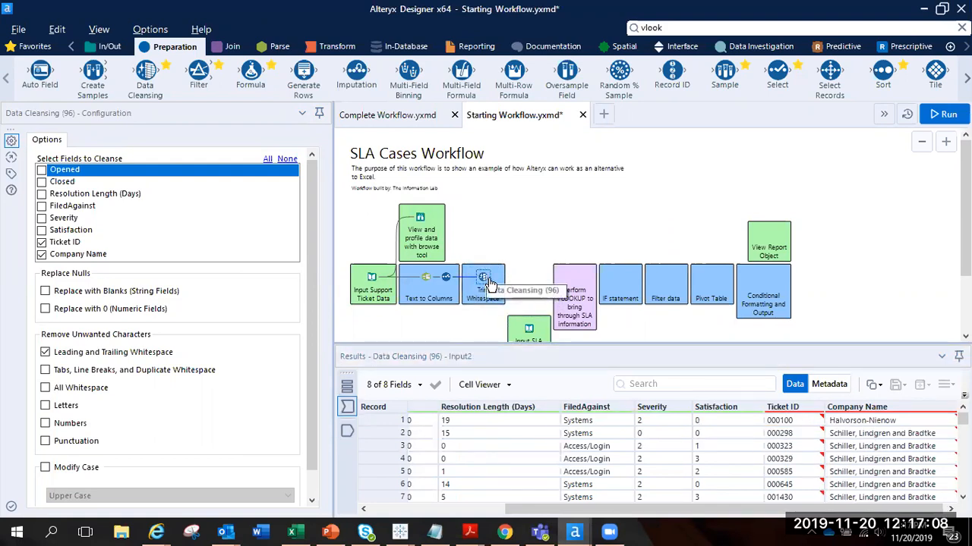
pyautogui.click(488, 283)
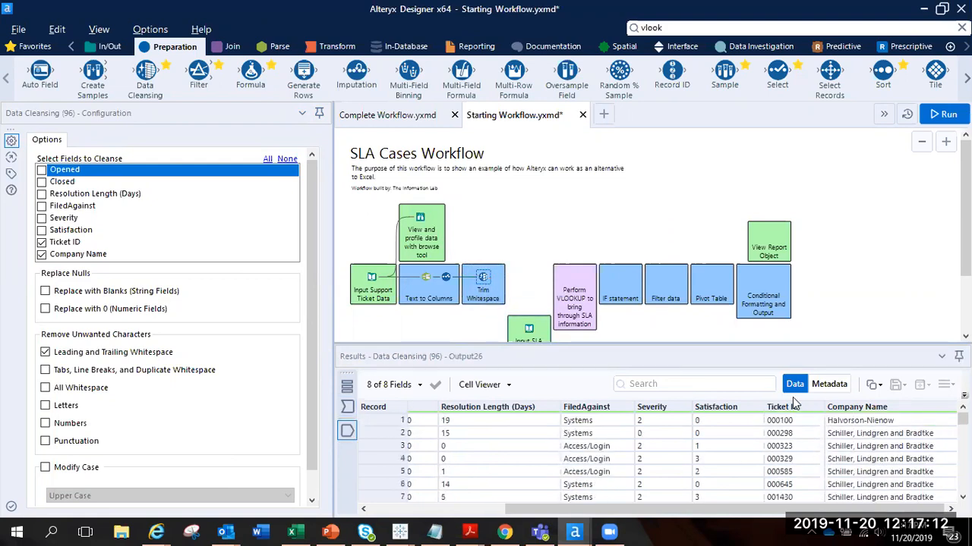
# Review the SLA Data input, search the tools for "vlook" and place the Join tool in the Perform VLOOKUP box.
pyautogui.scroll(-2, 506, 215)
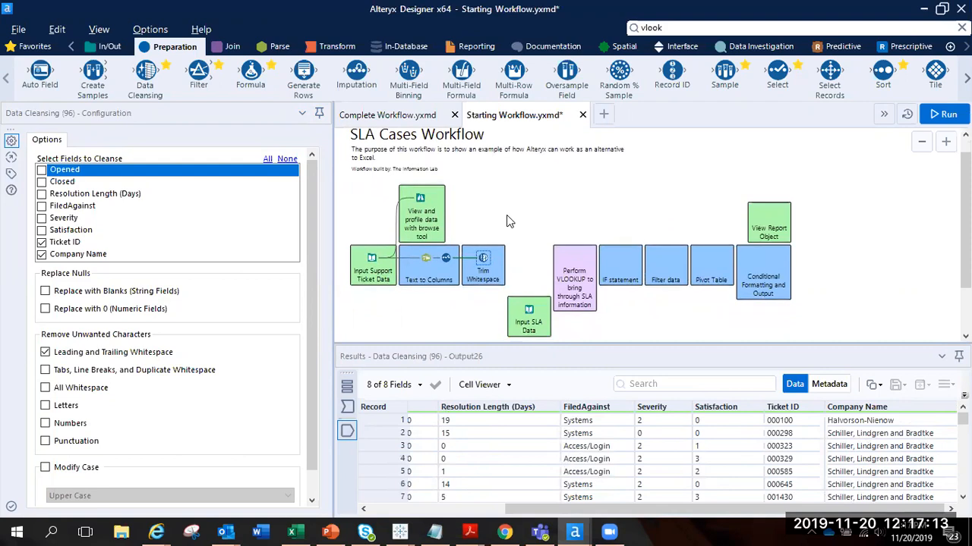
pyautogui.click(526, 298)
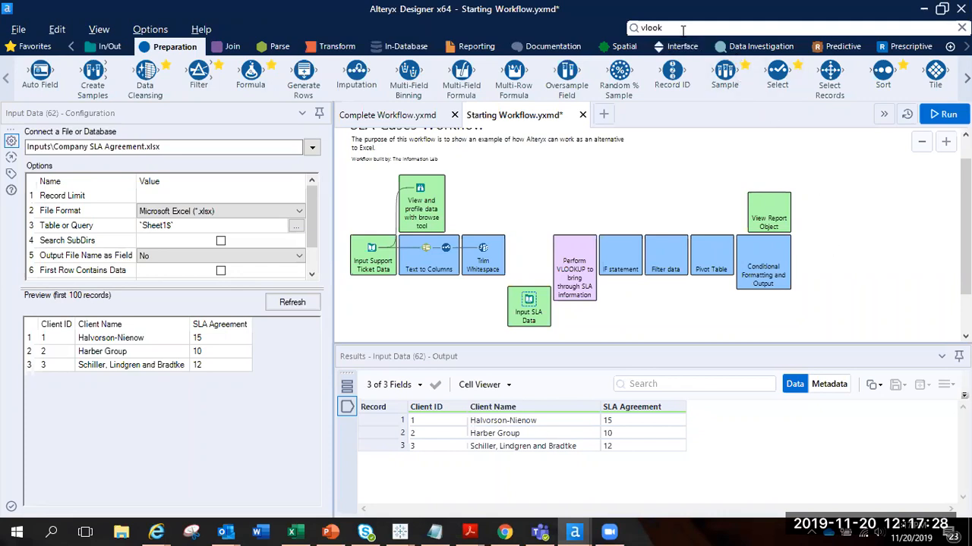
pyautogui.click(232, 48)
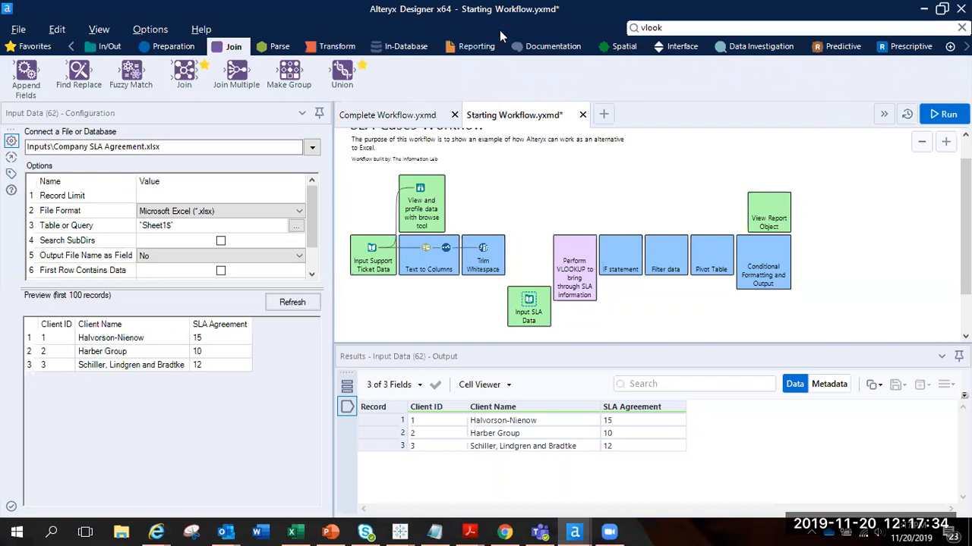
pyautogui.click(691, 30)
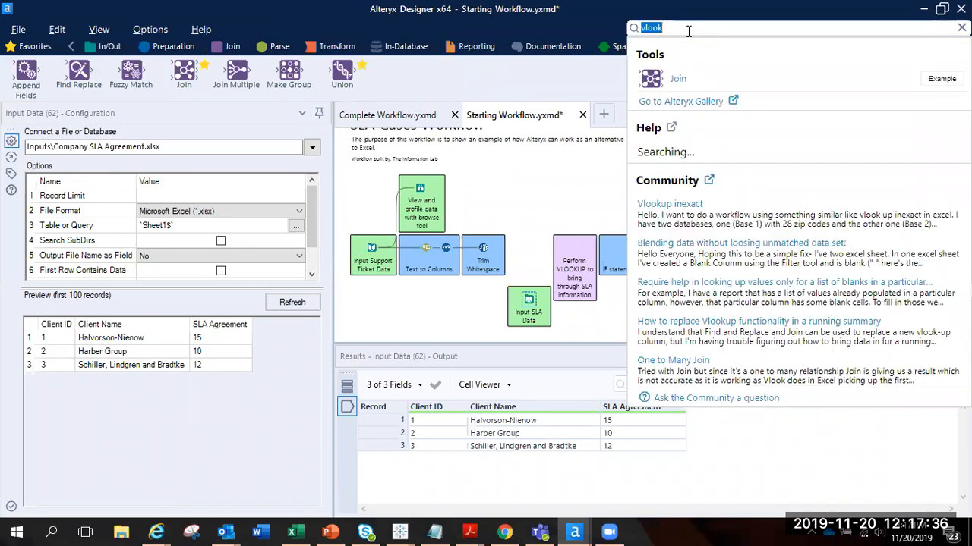
pyautogui.press('BackSpace')
pyautogui.write('vlook')
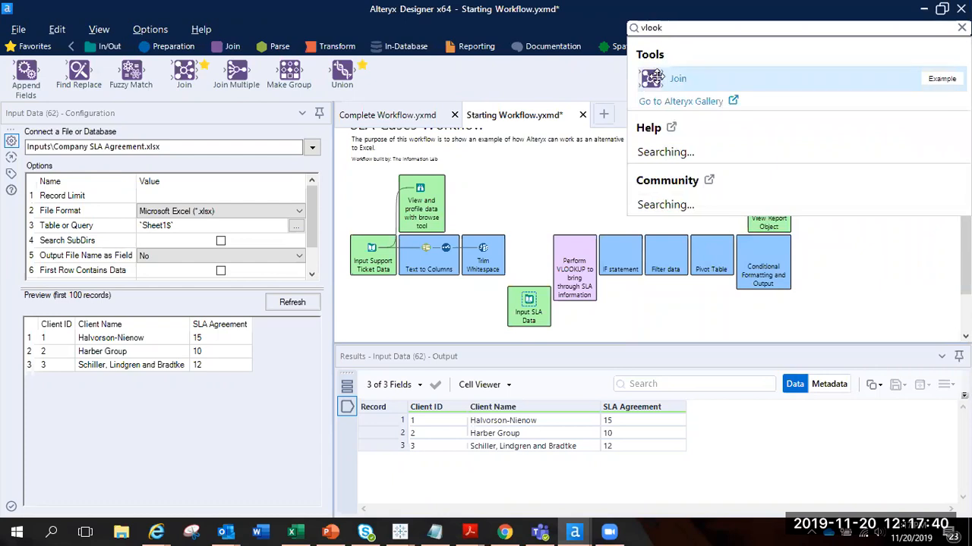
pyautogui.moveTo(651, 78); pyautogui.dragTo(571, 248)
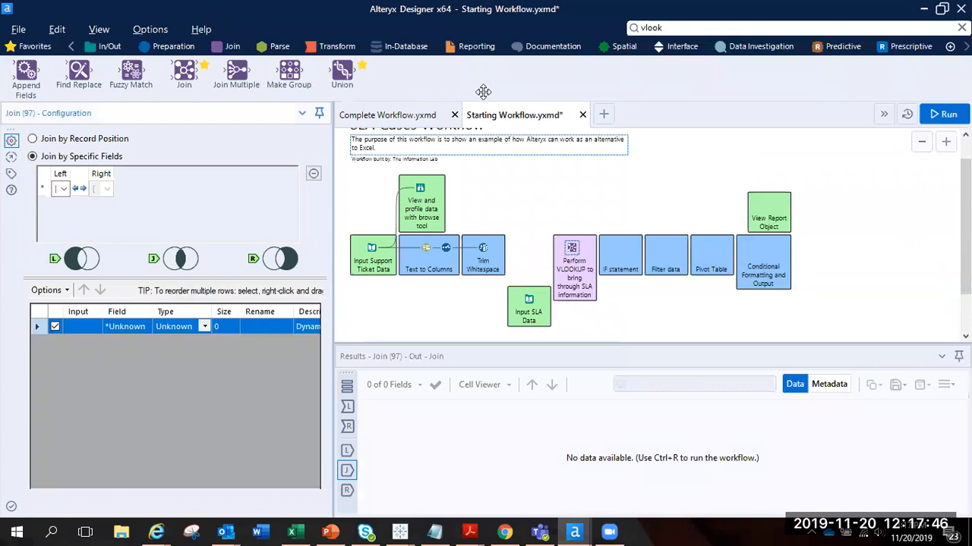
pyautogui.click(945, 143)
pyautogui.click(945, 142)
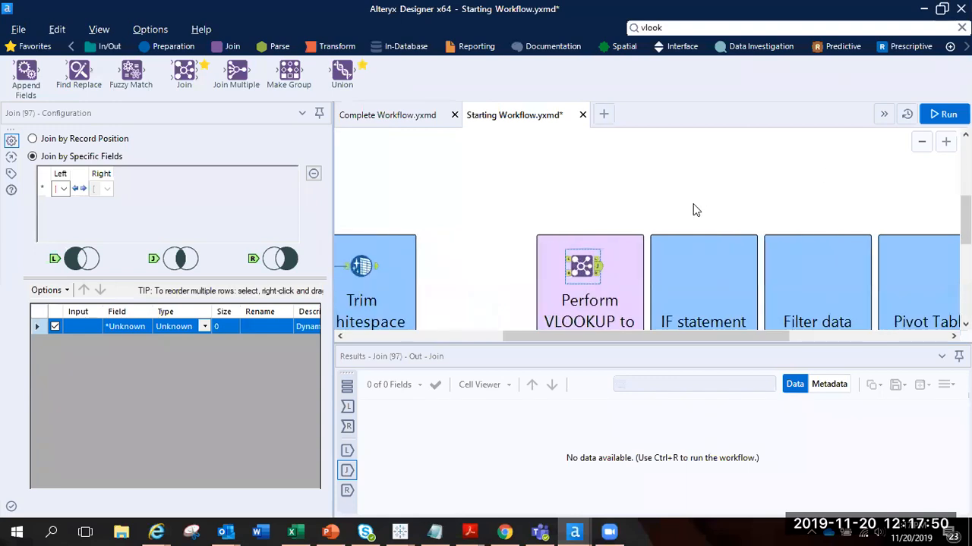
# Connect the Data Cleansing tool to the Join's left input and the Input SLA Data tool to its right input.
pyautogui.scroll(-2, 693, 203)
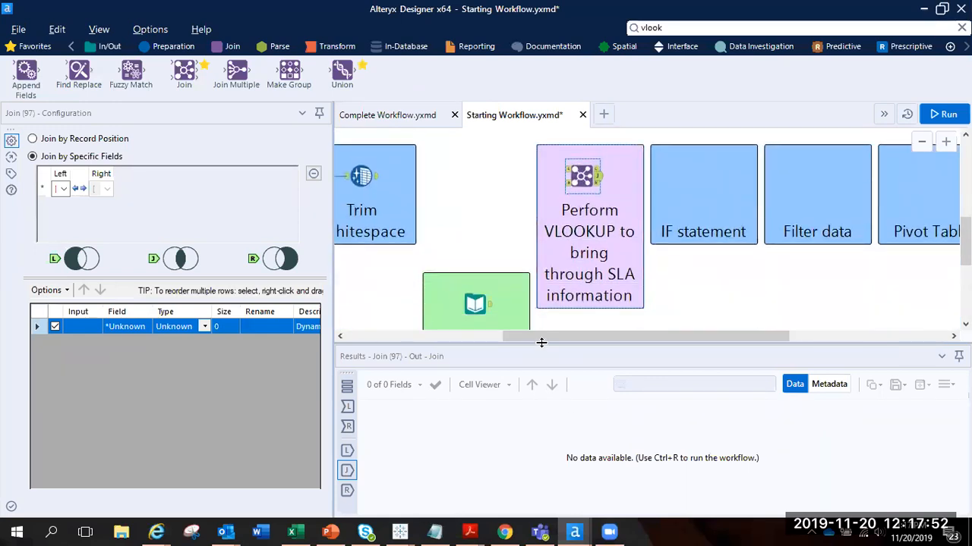
pyautogui.moveTo(541, 343); pyautogui.dragTo(541, 407)
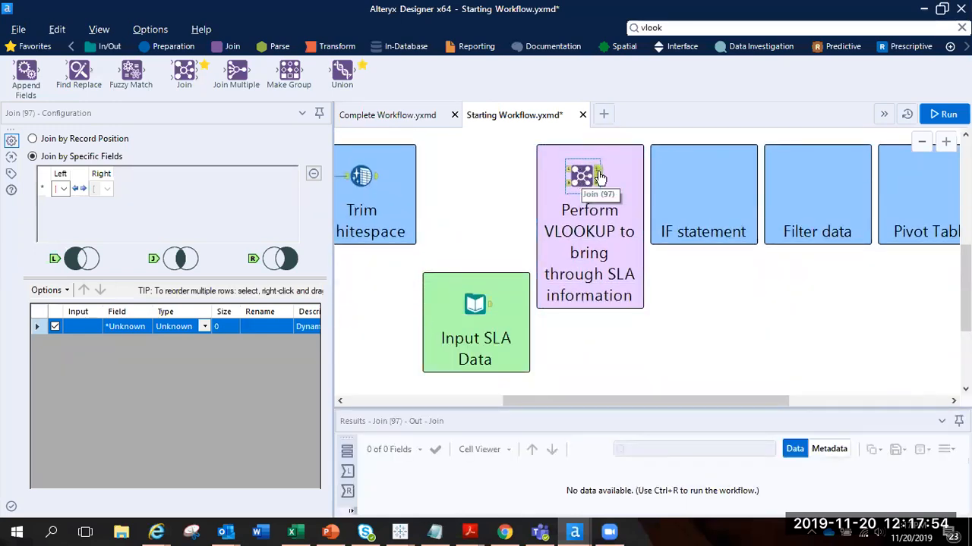
pyautogui.click(569, 185)
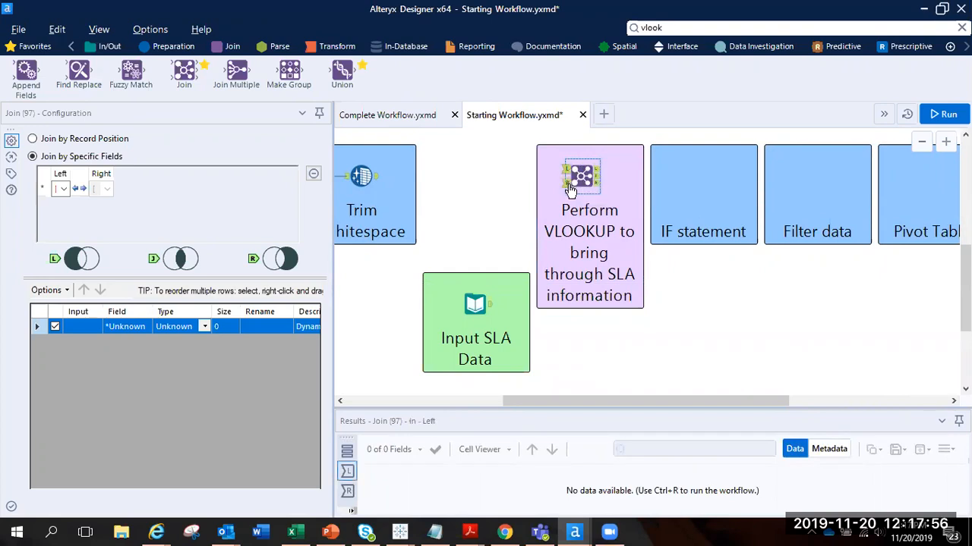
pyautogui.click(571, 190)
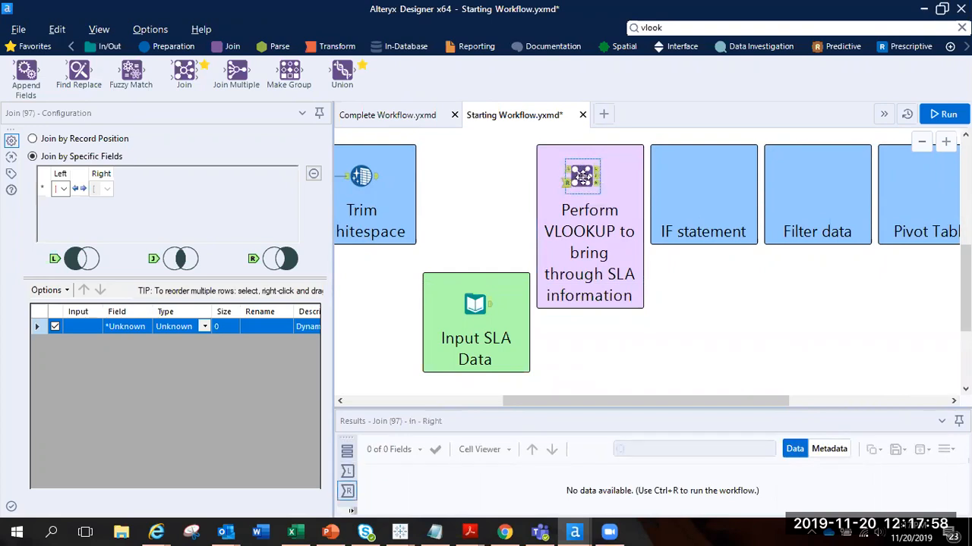
pyautogui.click(363, 176)
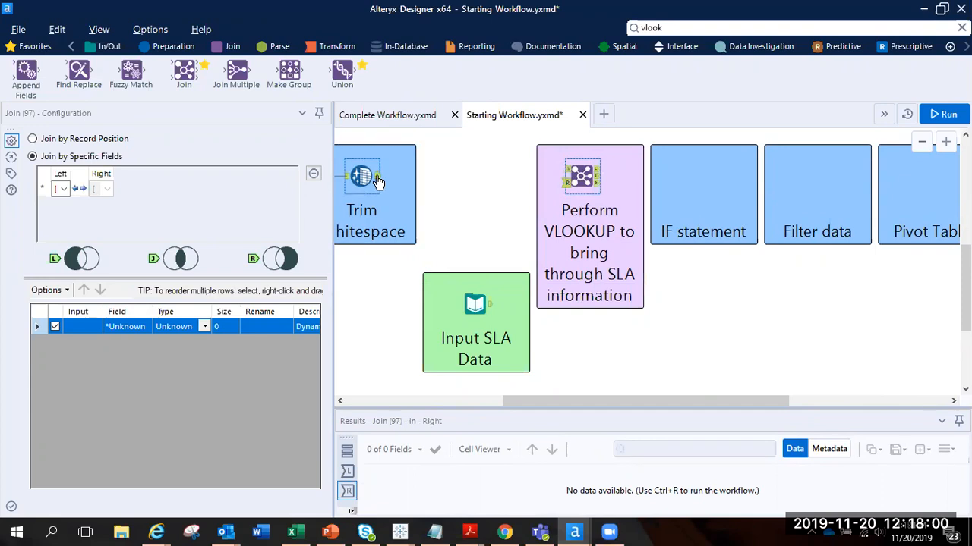
pyautogui.moveTo(502, 171); pyautogui.dragTo(565, 182)
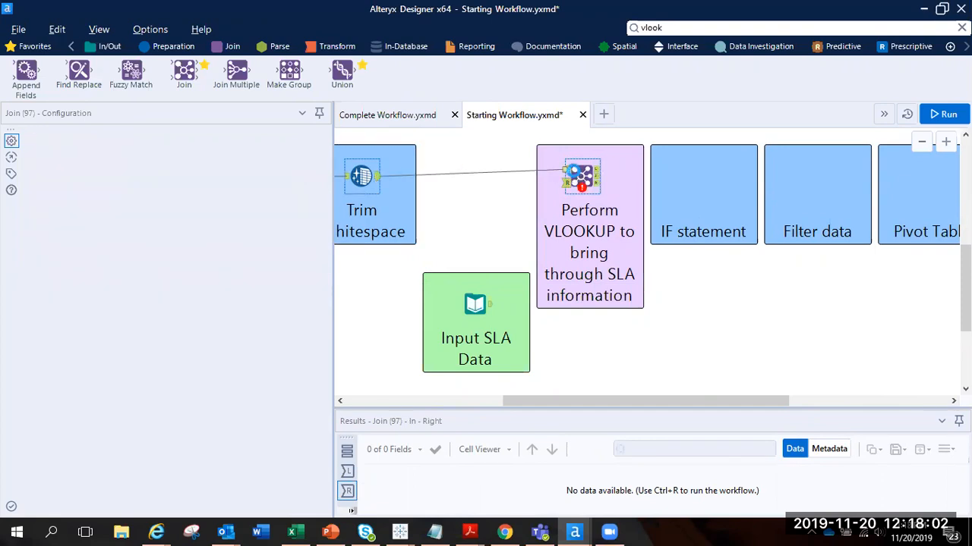
pyautogui.moveTo(492, 305); pyautogui.dragTo(587, 180)
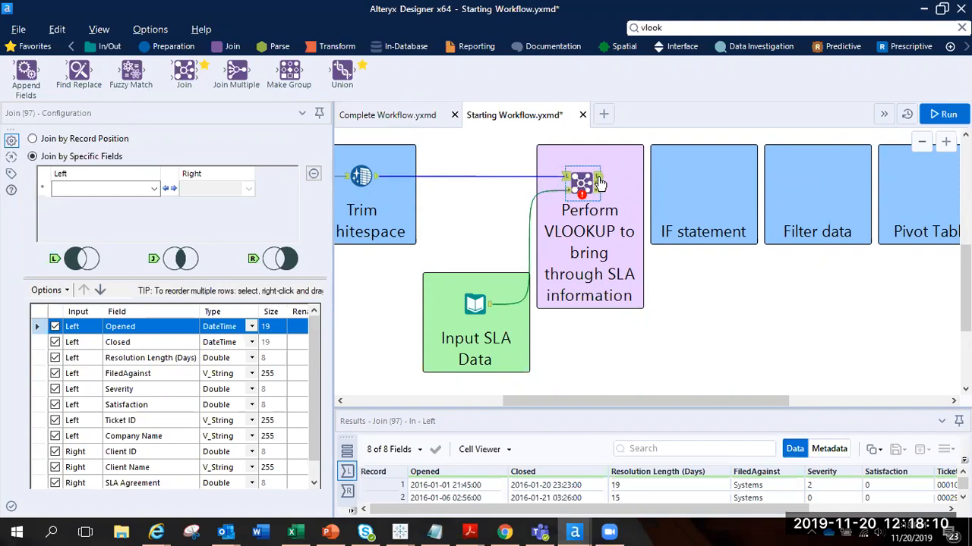
# Inspect the Join's joined and right outputs, the cleansed ticket data and the SLA input data.
pyautogui.click(598, 177)
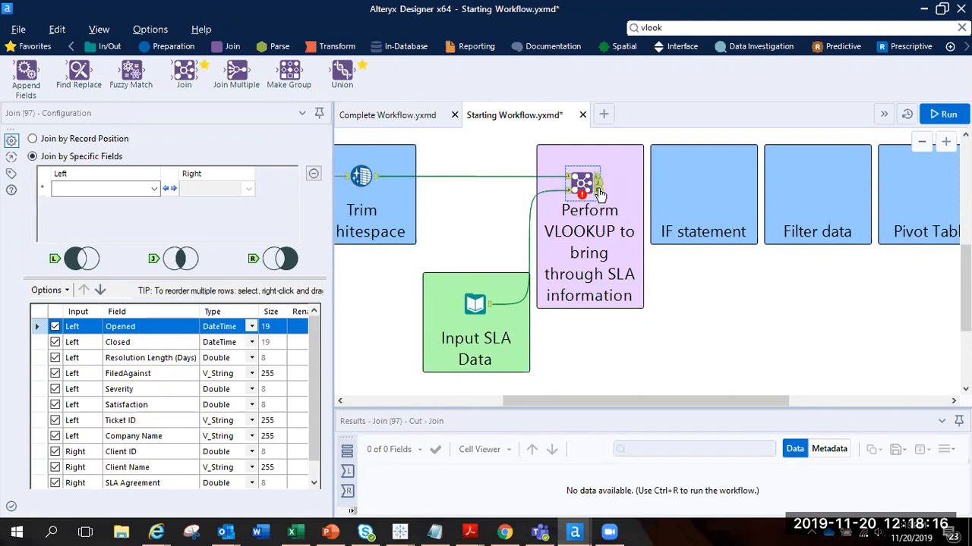
pyautogui.click(598, 195)
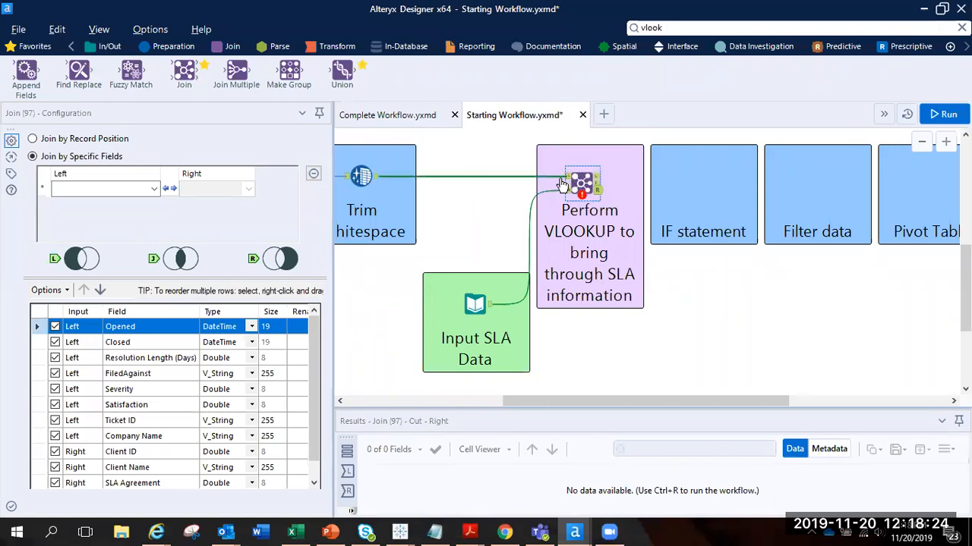
pyautogui.click(387, 175)
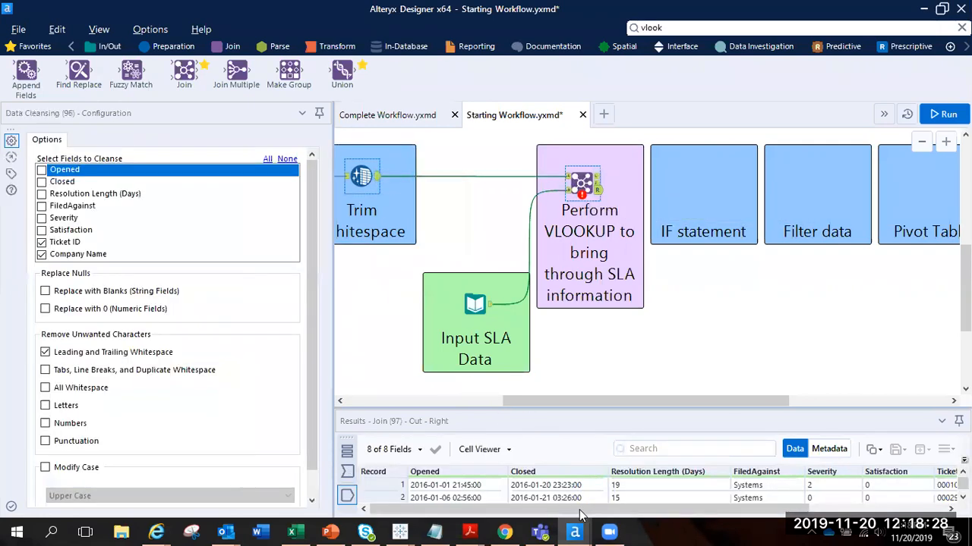
pyautogui.click(478, 304)
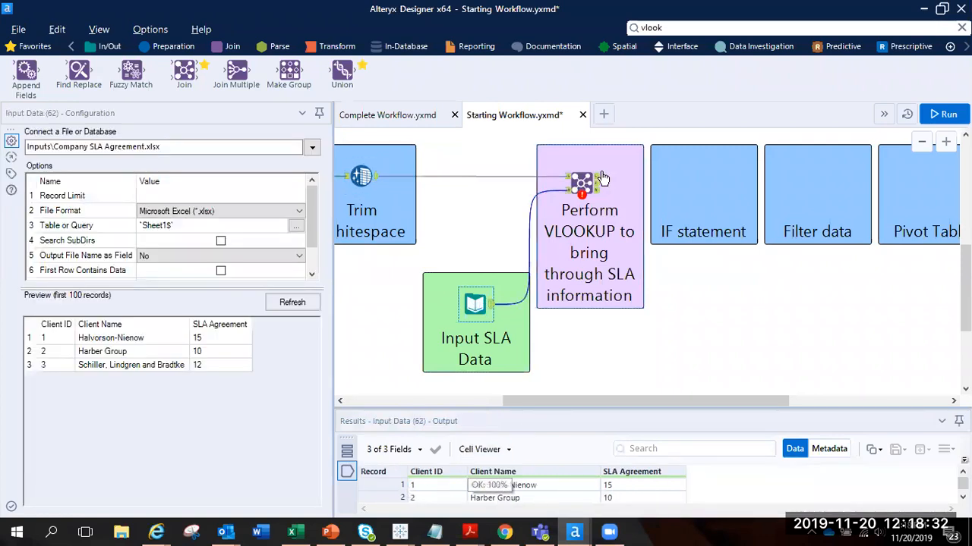
# Configure the Join to match the left Company Name field with the right Client Name field.
pyautogui.moveTo(598, 180)
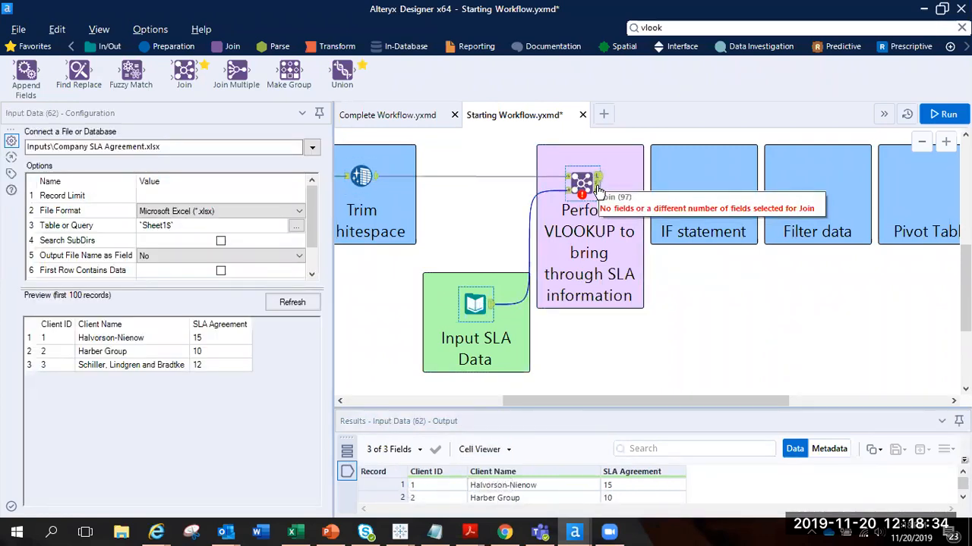
pyautogui.click(599, 181)
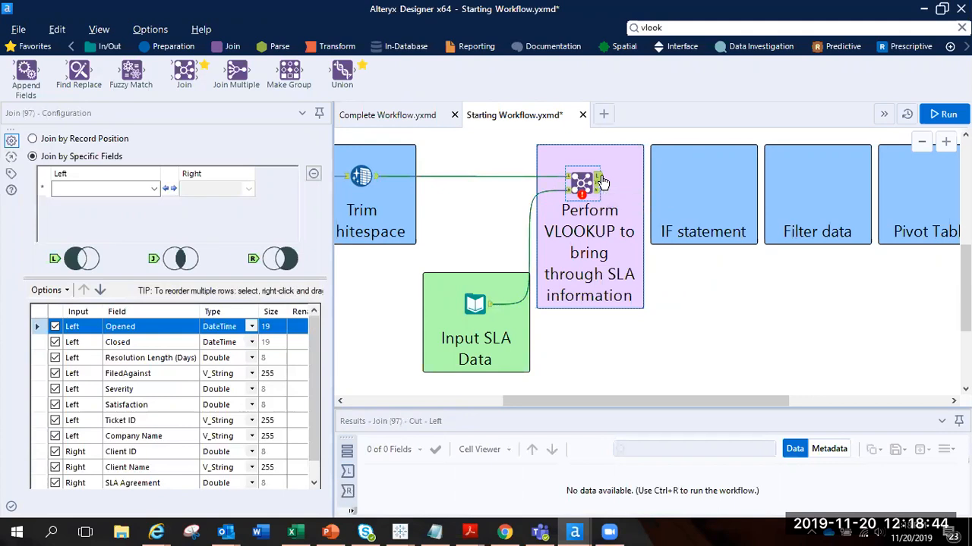
pyautogui.click(154, 189)
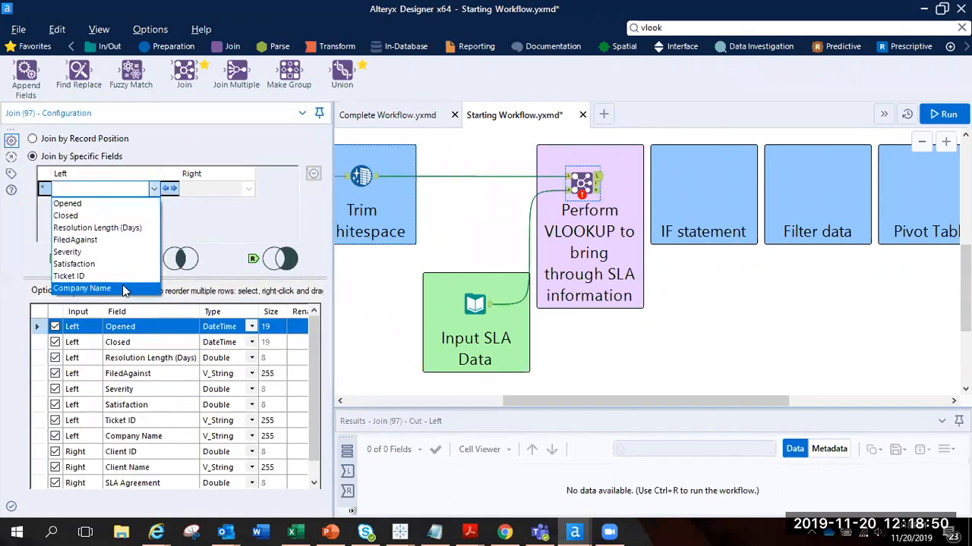
pyautogui.click(122, 288)
pyautogui.click(250, 189)
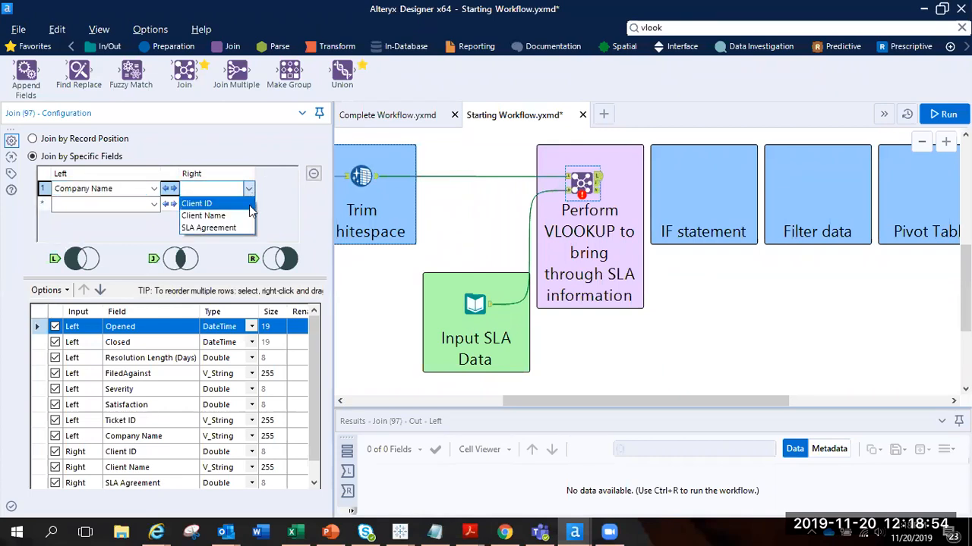
pyautogui.click(247, 219)
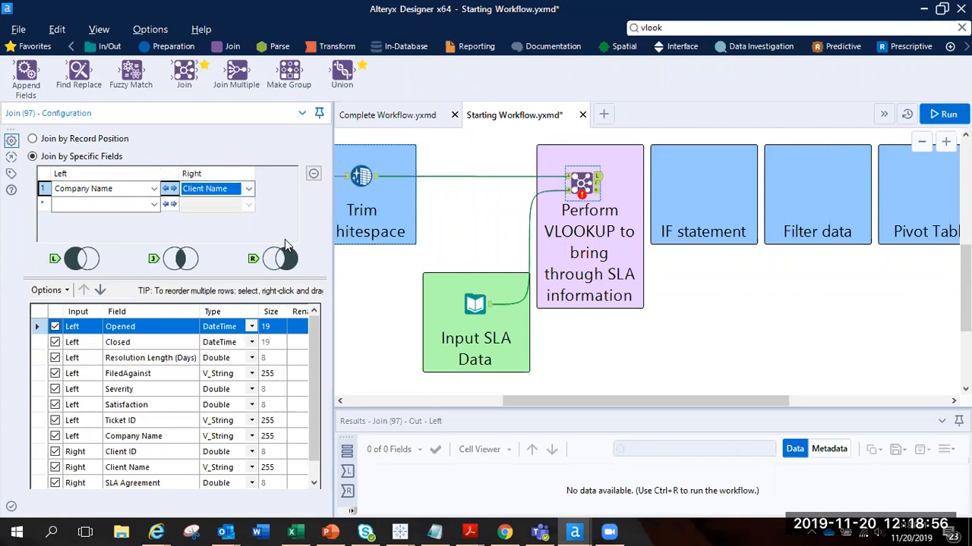
# Deselect duplicate fields in the Join and exclude the right input's Client Name from the output.
pyautogui.click(67, 291)
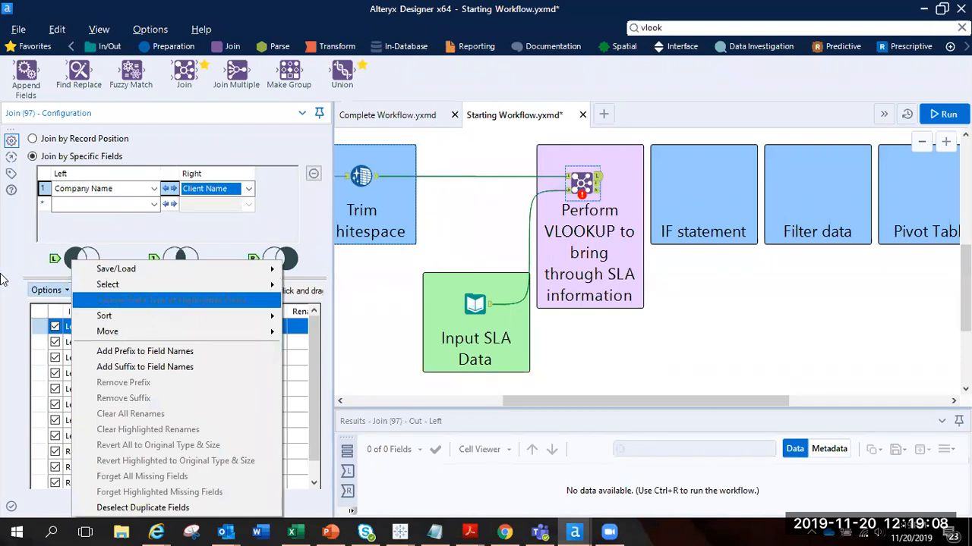
pyautogui.click(208, 510)
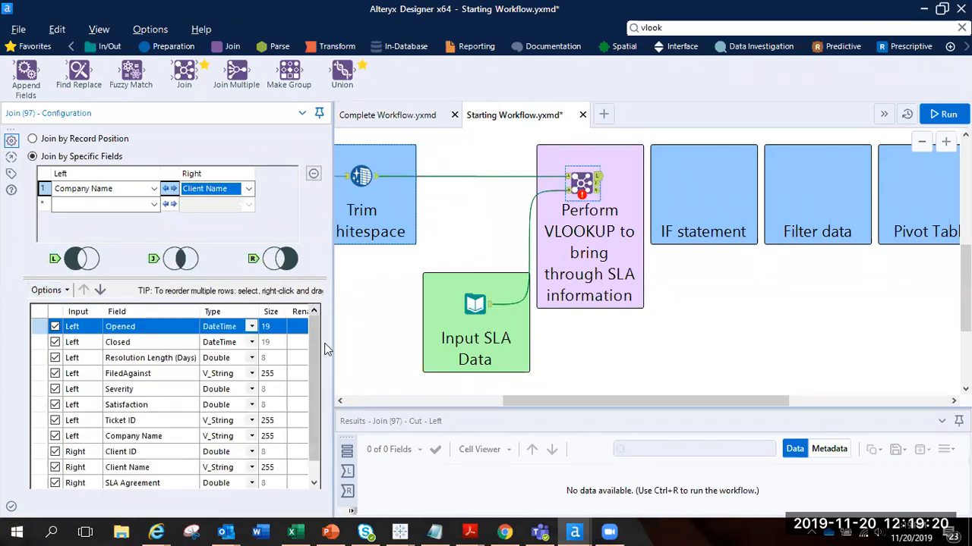
pyautogui.moveTo(316, 340); pyautogui.dragTo(312, 373)
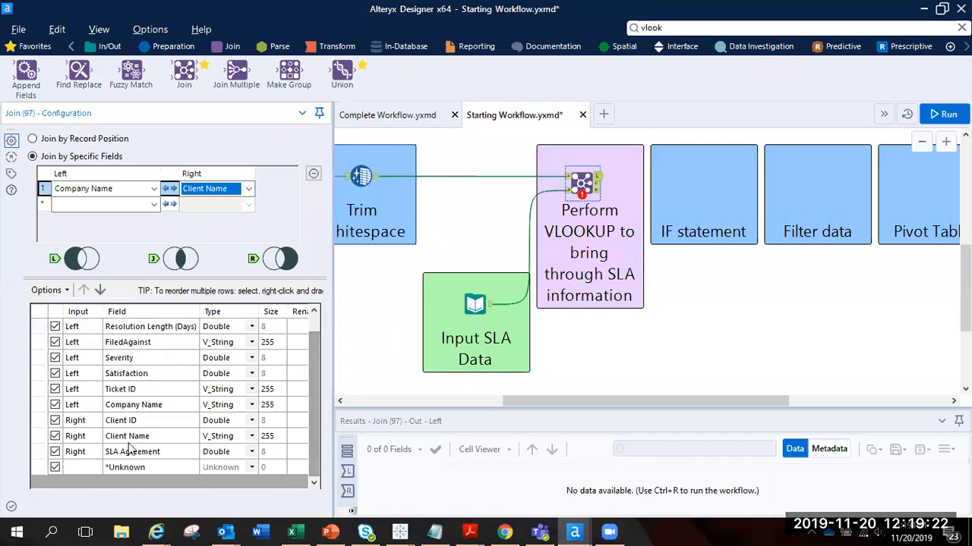
pyautogui.click(55, 436)
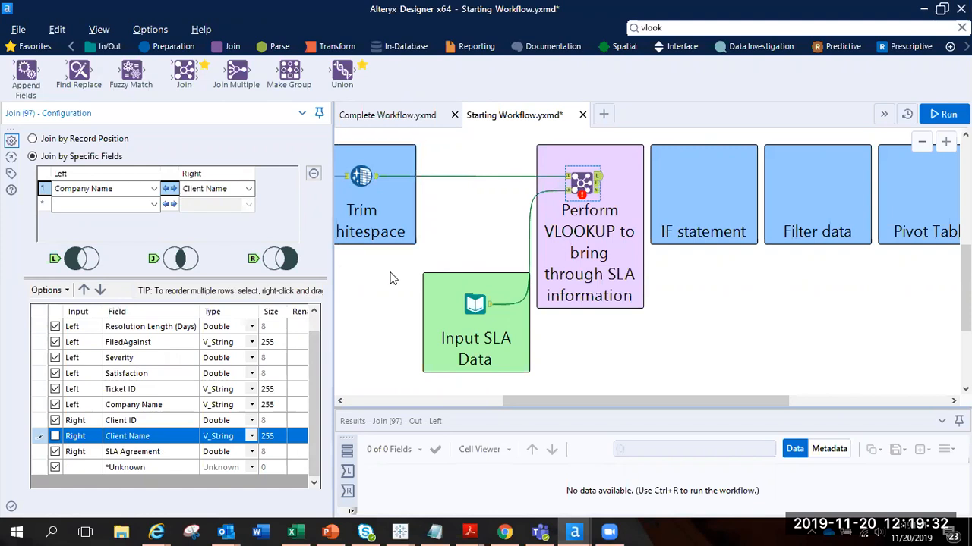
# Run the workflow with the configured Join and dismiss the completion message.
pyautogui.click(643, 368)
pyautogui.hotkey('ctrl', 'r')
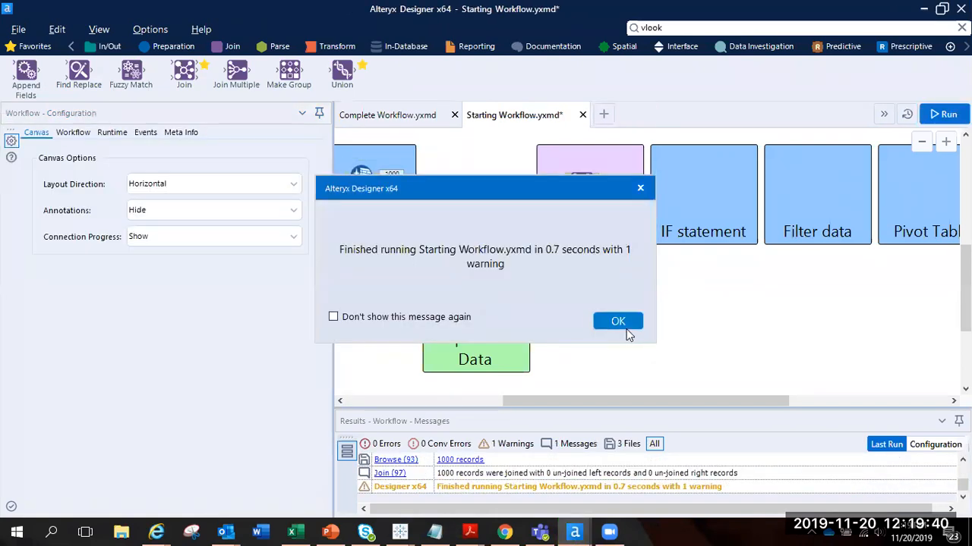
pyautogui.click(618, 322)
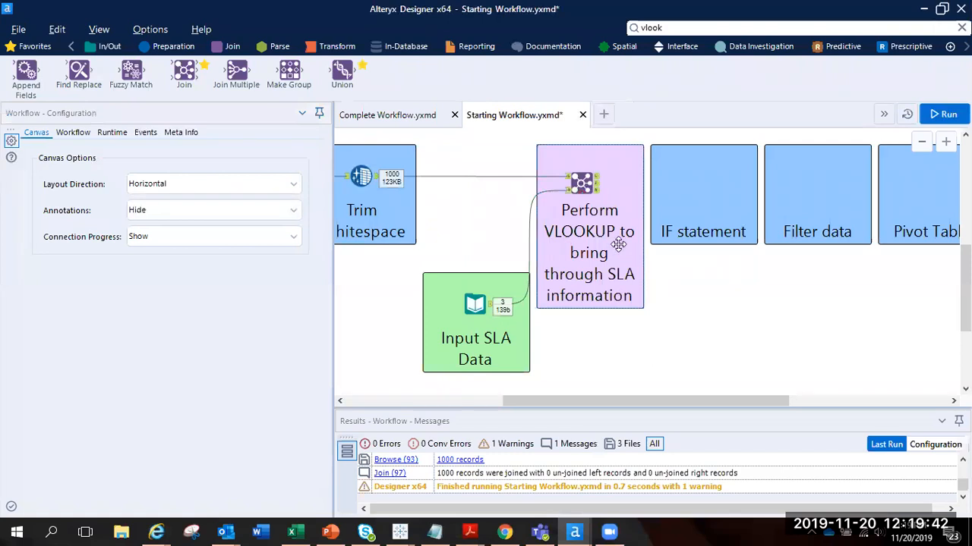
# Examine the Join's left, right and joined outputs for unmatched and matched records.
pyautogui.click(582, 183)
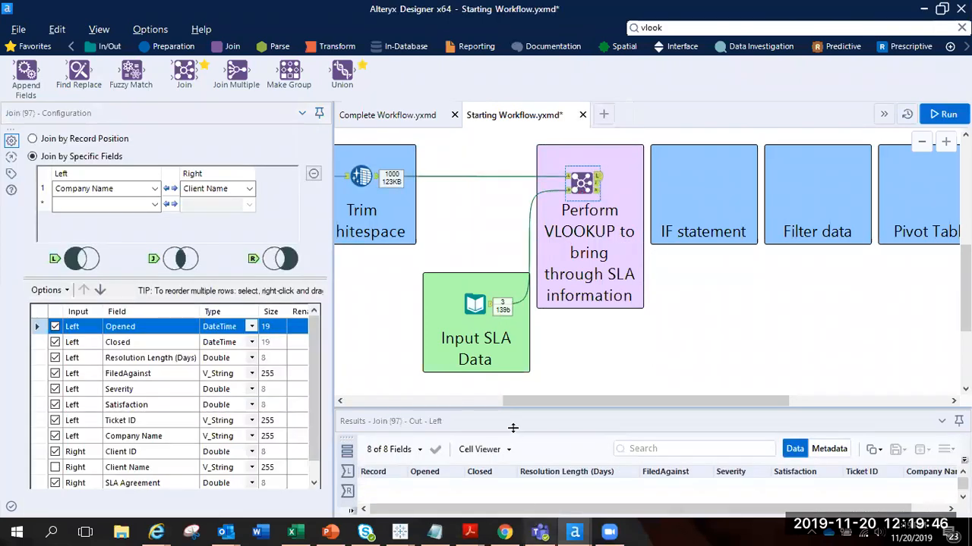
pyautogui.moveTo(508, 409); pyautogui.dragTo(507, 372)
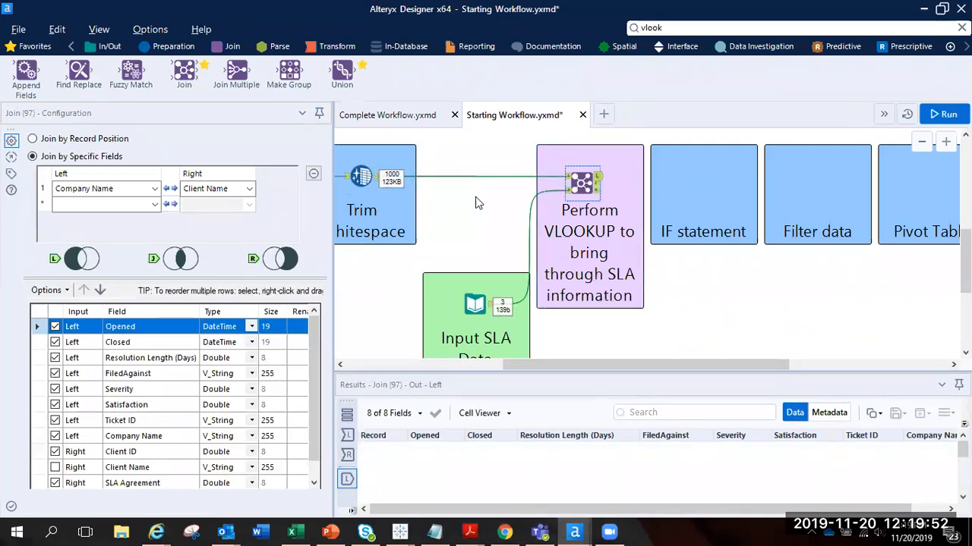
pyautogui.scroll(-1, 478, 198)
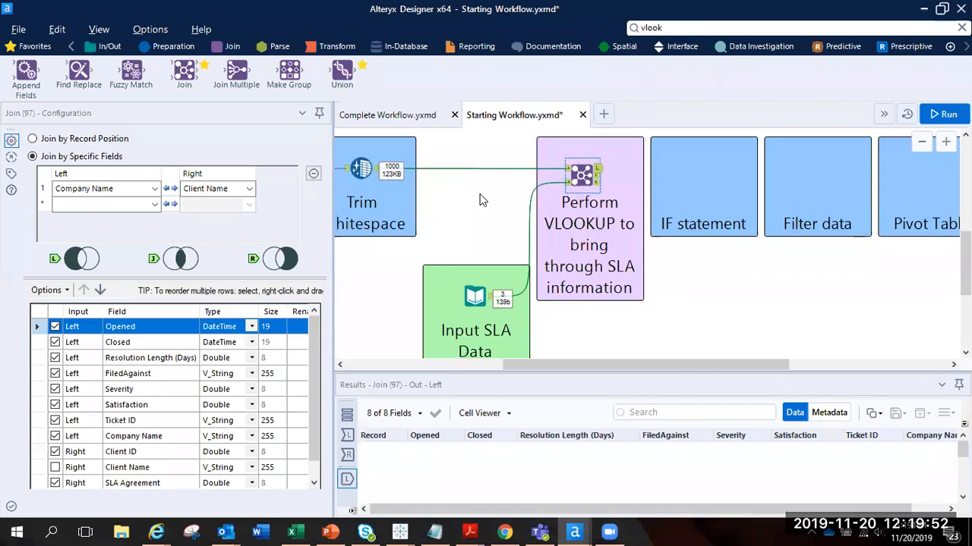
pyautogui.click(597, 182)
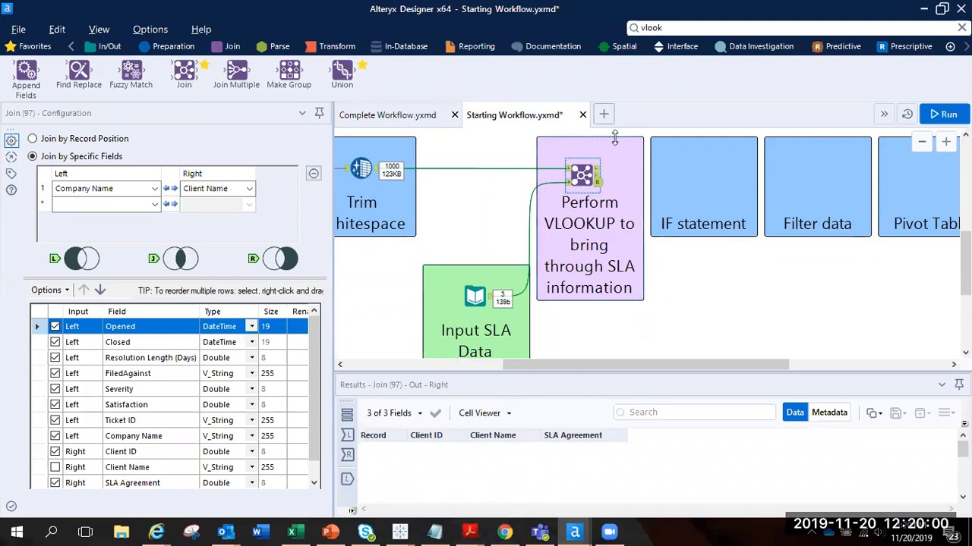
pyautogui.click(597, 176)
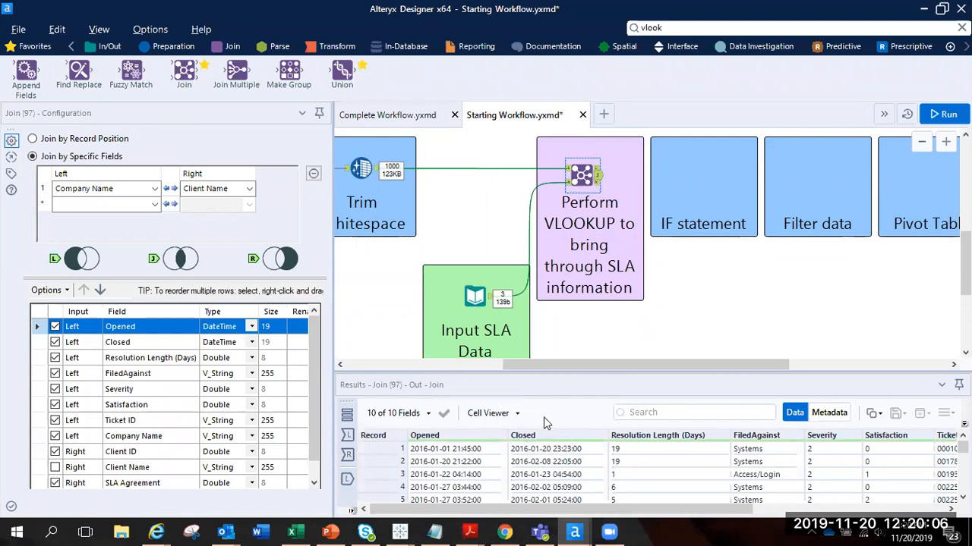
# Widen the results area and compare the Data Cleansing output with the Join's joined, left and right outputs.
pyautogui.moveTo(334, 392); pyautogui.dragTo(246, 385)
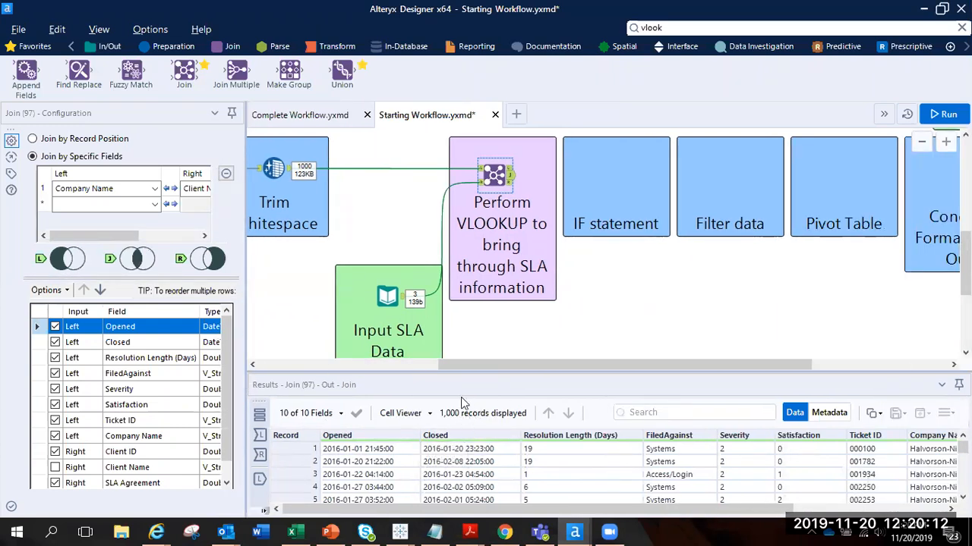
pyautogui.click(287, 170)
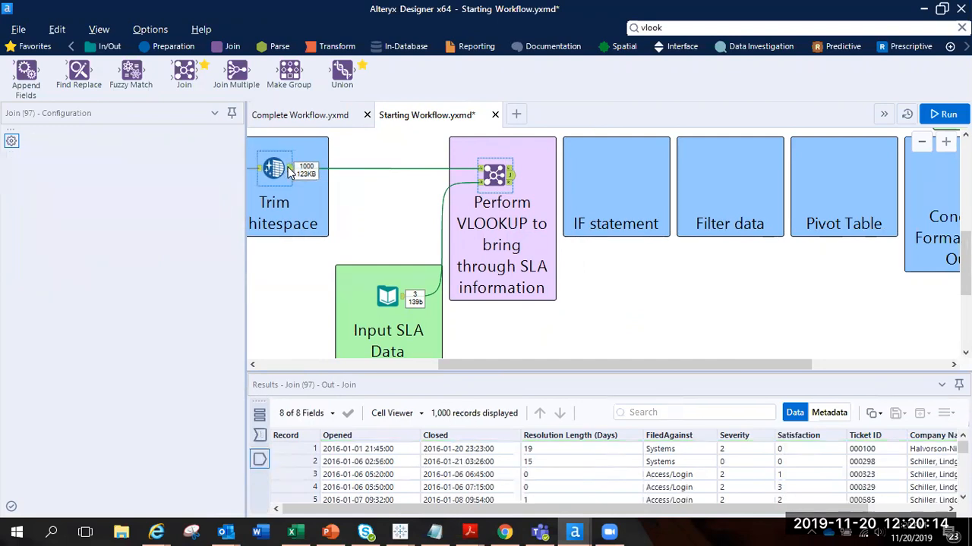
pyautogui.click(513, 181)
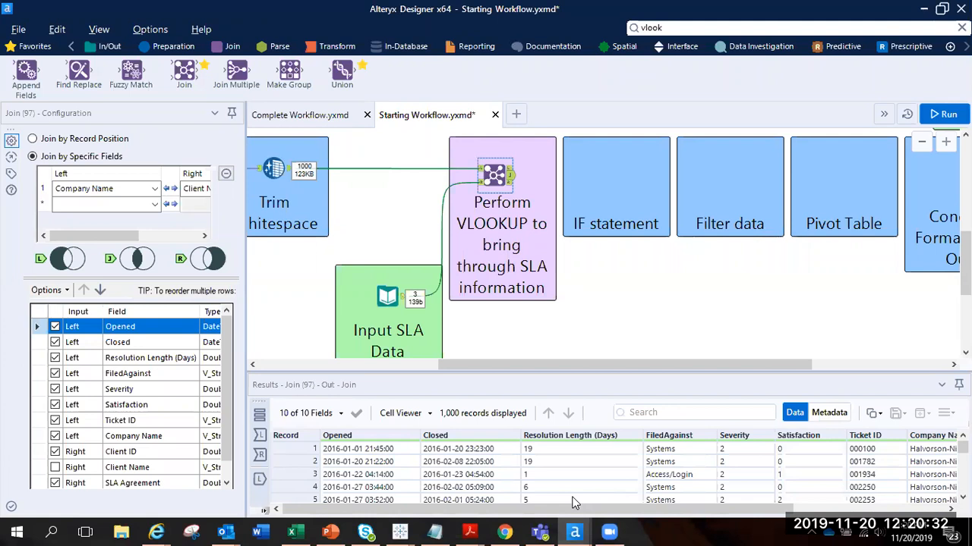
pyautogui.click(509, 173)
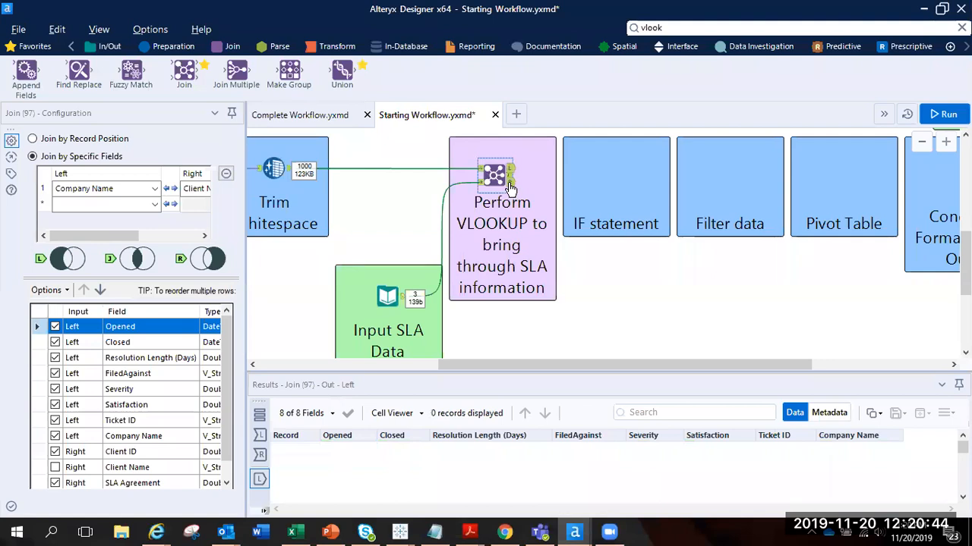
pyautogui.click(511, 184)
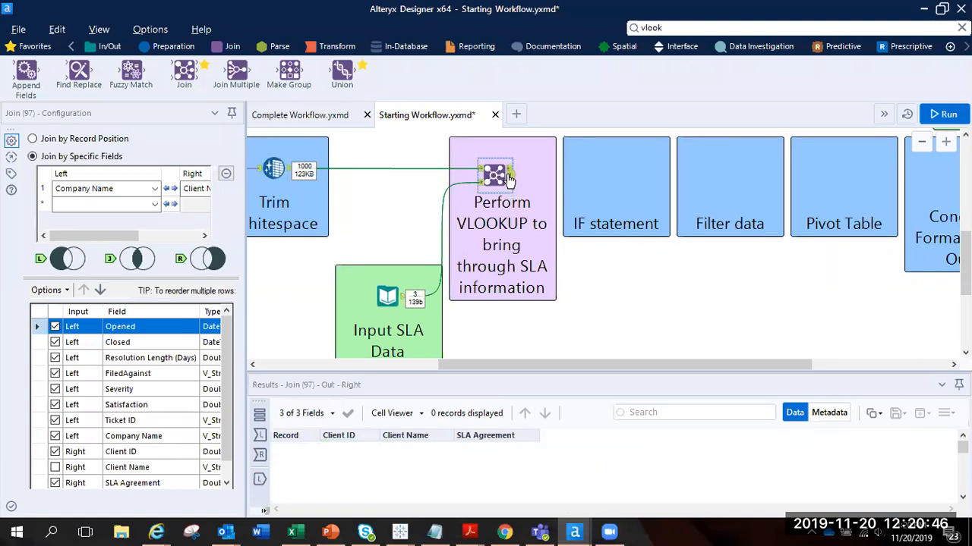
pyautogui.click(509, 177)
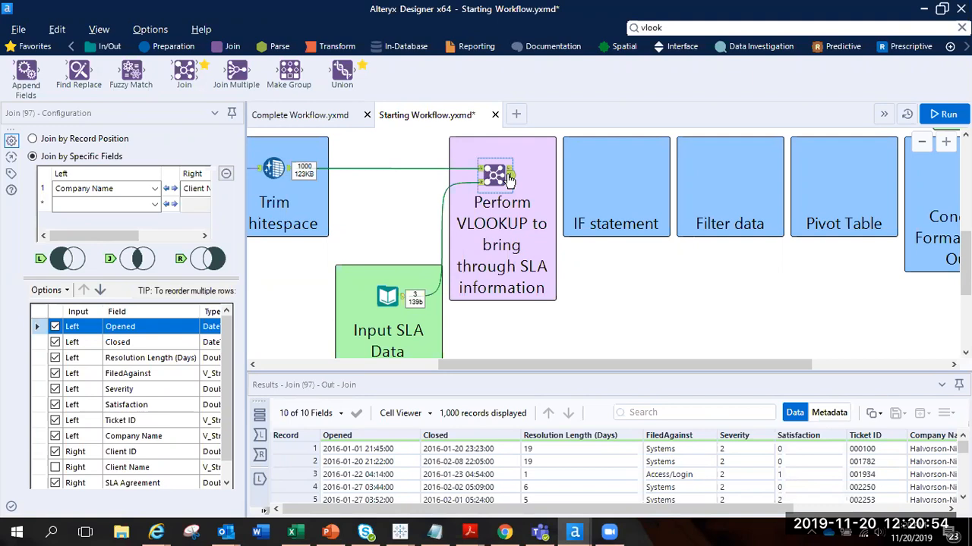
pyautogui.click(292, 173)
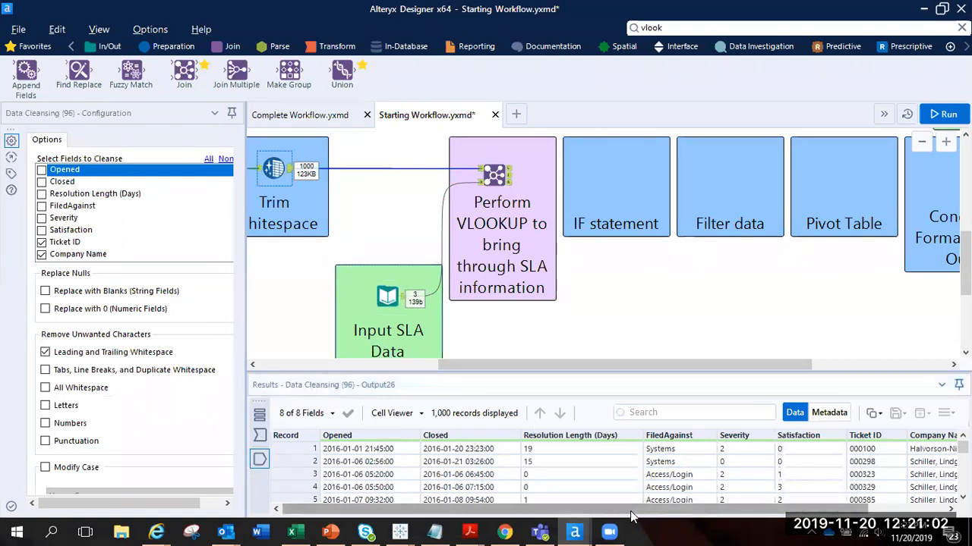
pyautogui.moveTo(552, 449); pyautogui.dragTo(553, 482)
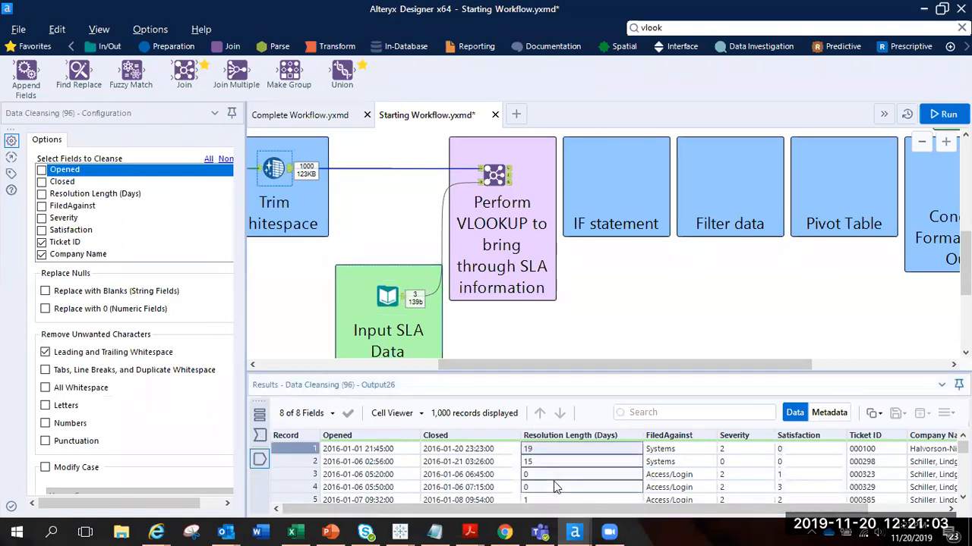
# Compare the SLA Agreement values in the SLA input data with the Resolution Length (Days) values in the Data Cleansing output.
pyautogui.click(406, 306)
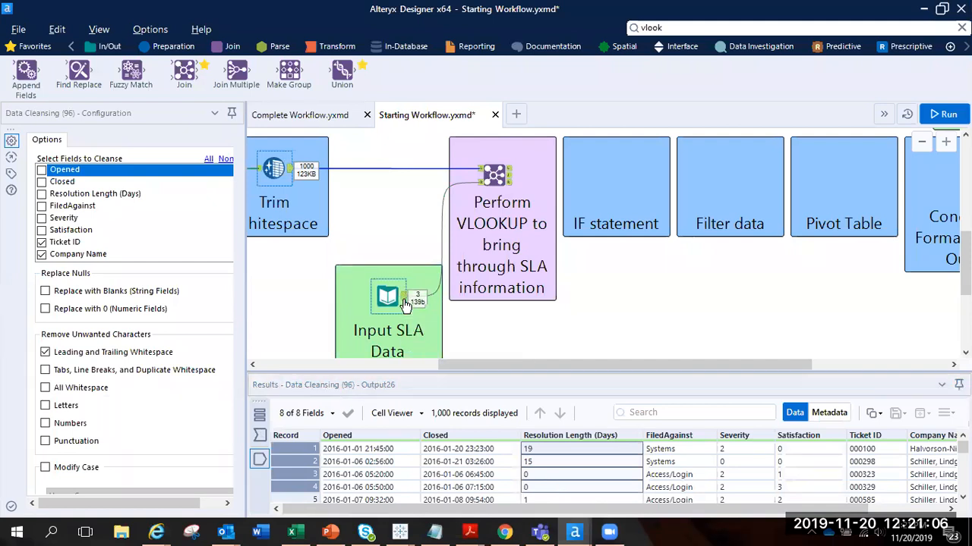
pyautogui.moveTo(547, 452); pyautogui.dragTo(549, 482)
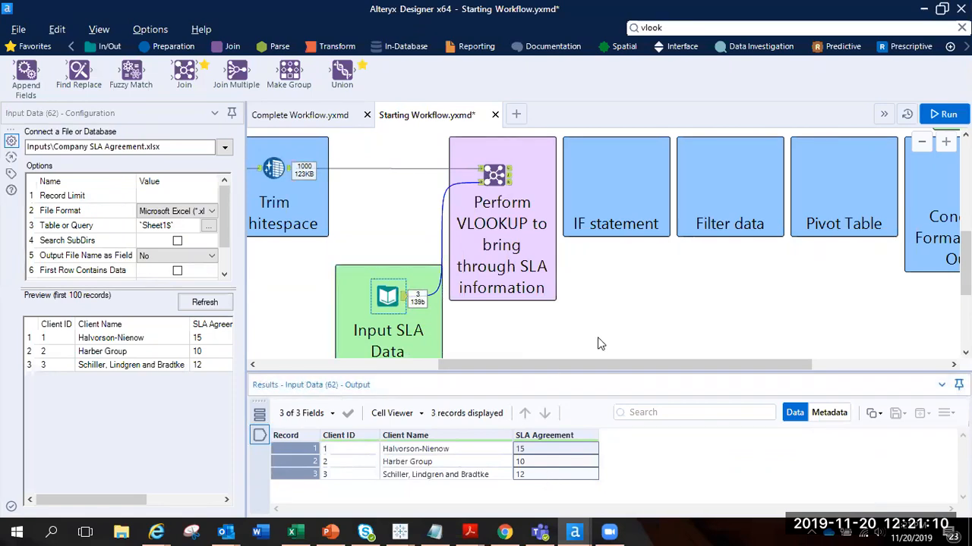
pyautogui.click(288, 176)
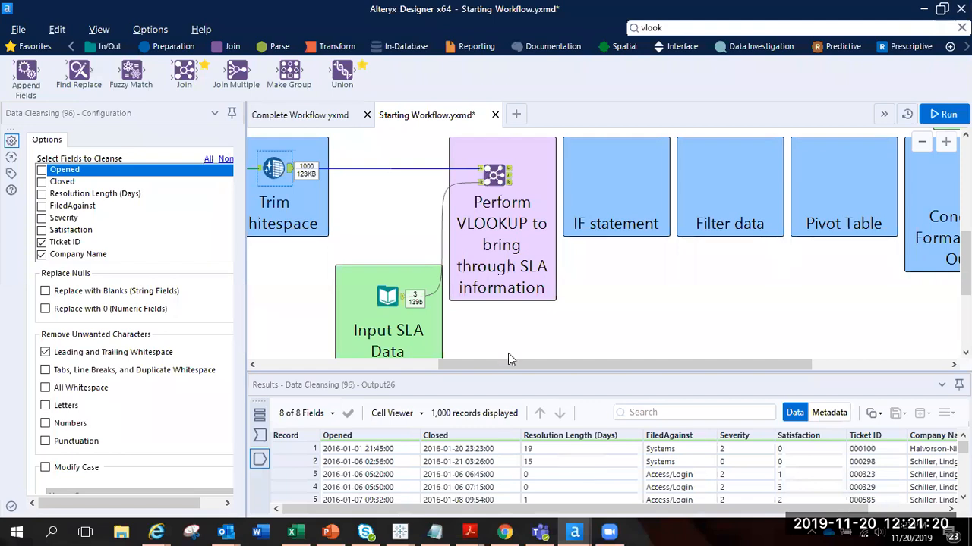
pyautogui.click(387, 296)
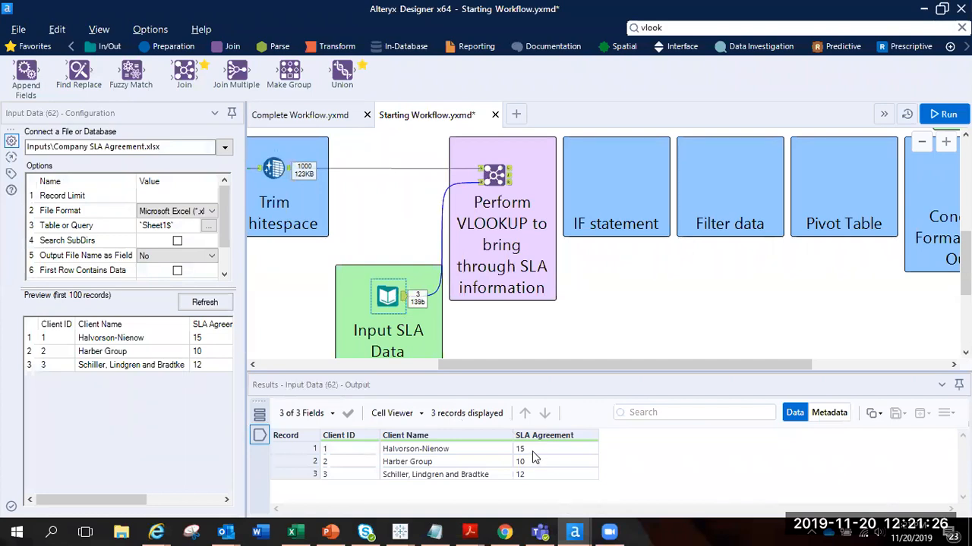
# Add a Formula tool to the IF statement container and connect the Join's joined output to it.
pyautogui.click(170, 50)
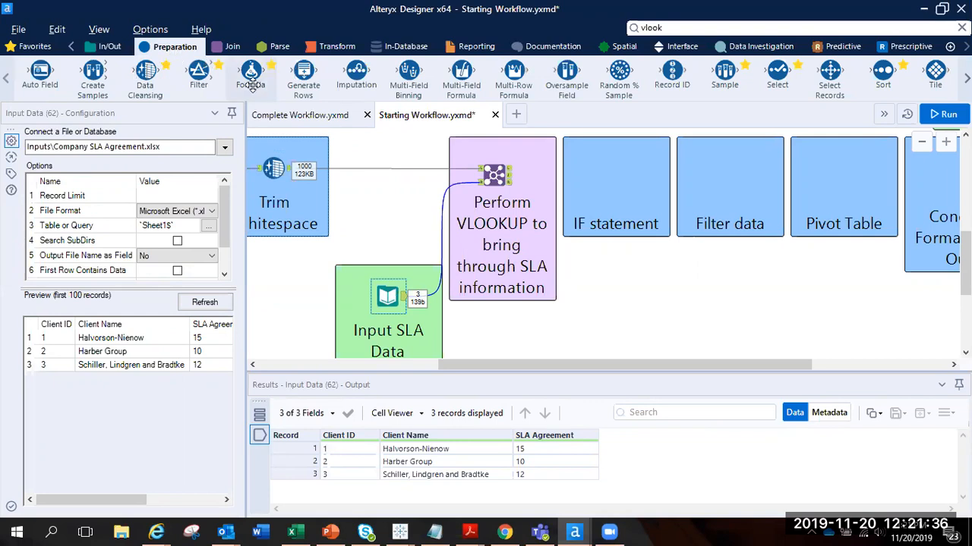
pyautogui.moveTo(252, 82); pyautogui.dragTo(611, 176)
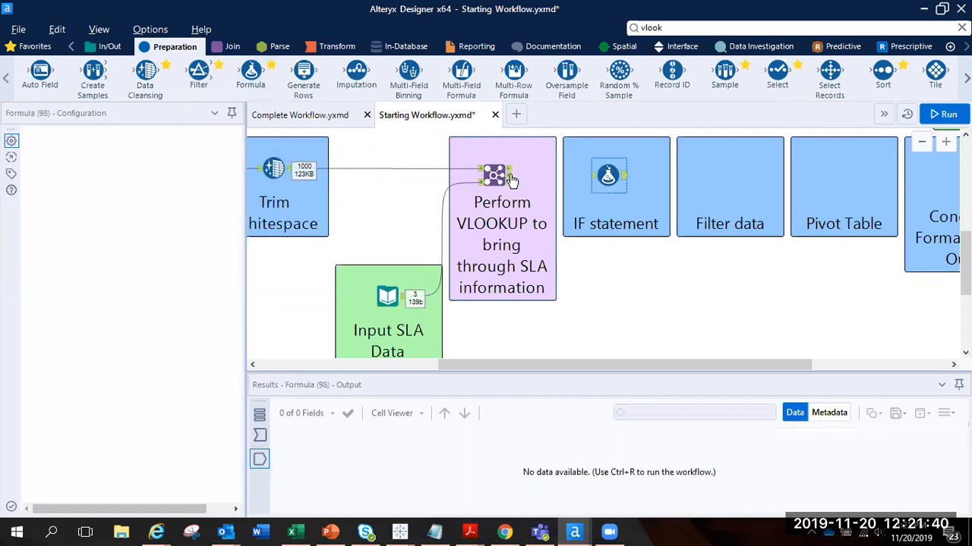
pyautogui.moveTo(510, 176); pyautogui.dragTo(605, 176)
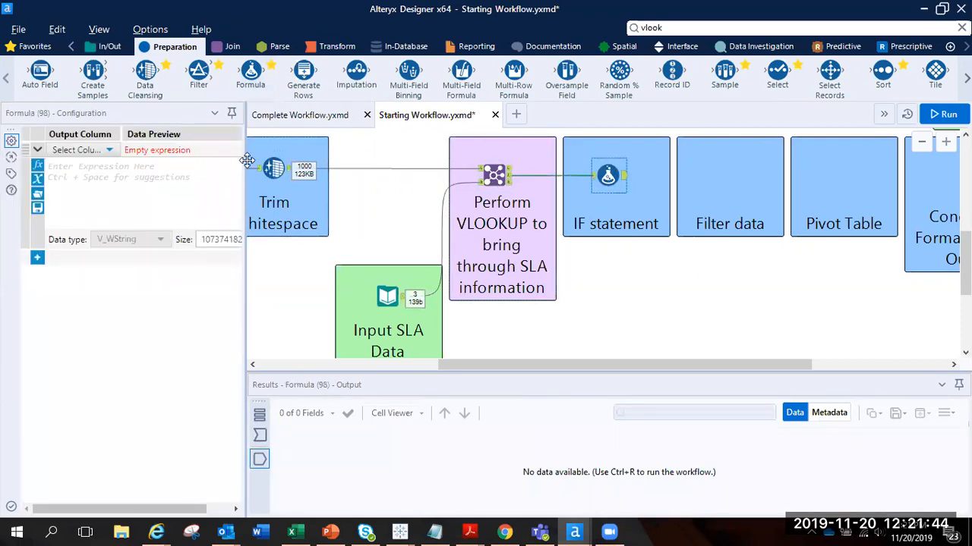
# Widen the Formula configuration area and add a new output column named "In SLA?".
pyautogui.moveTo(245, 162); pyautogui.dragTo(325, 157)
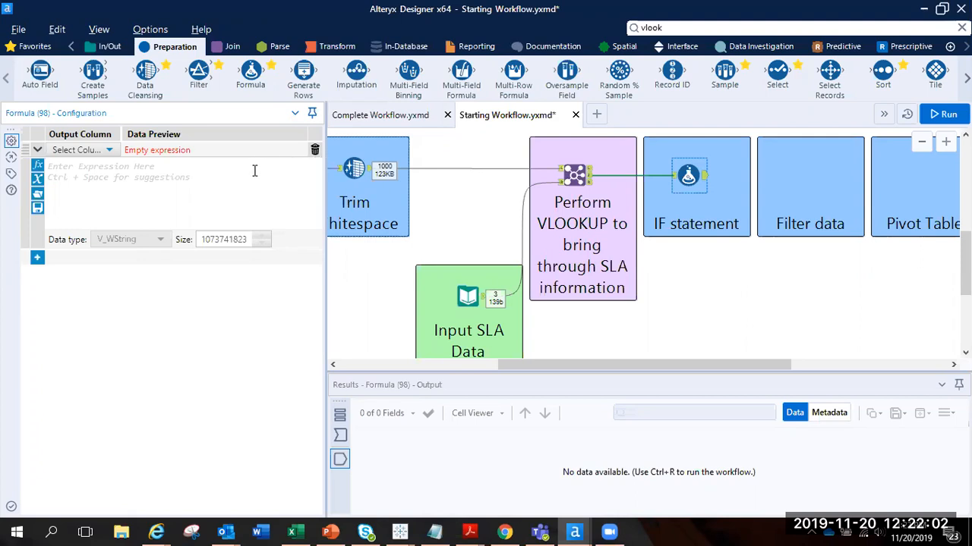
pyautogui.click(91, 150)
pyautogui.click(85, 162)
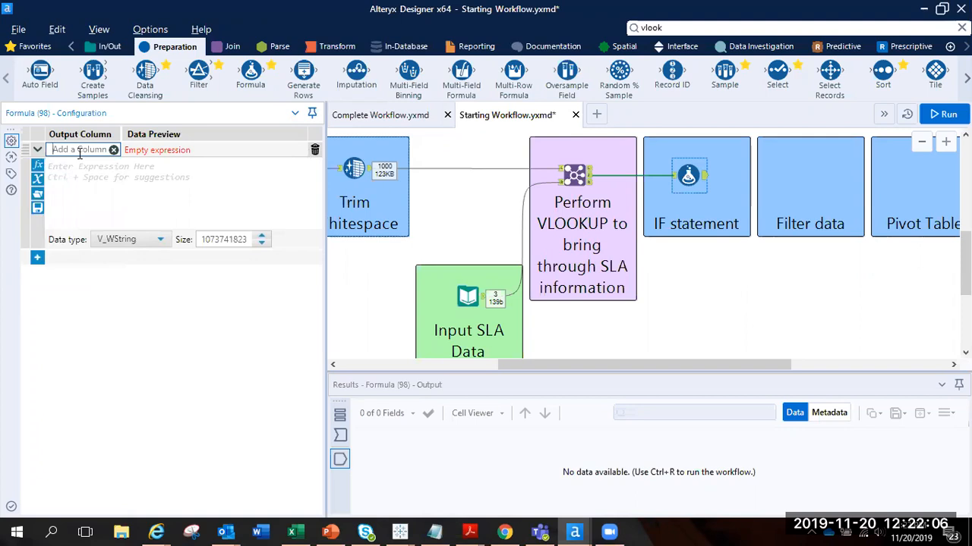
pyautogui.write('In SLA?')
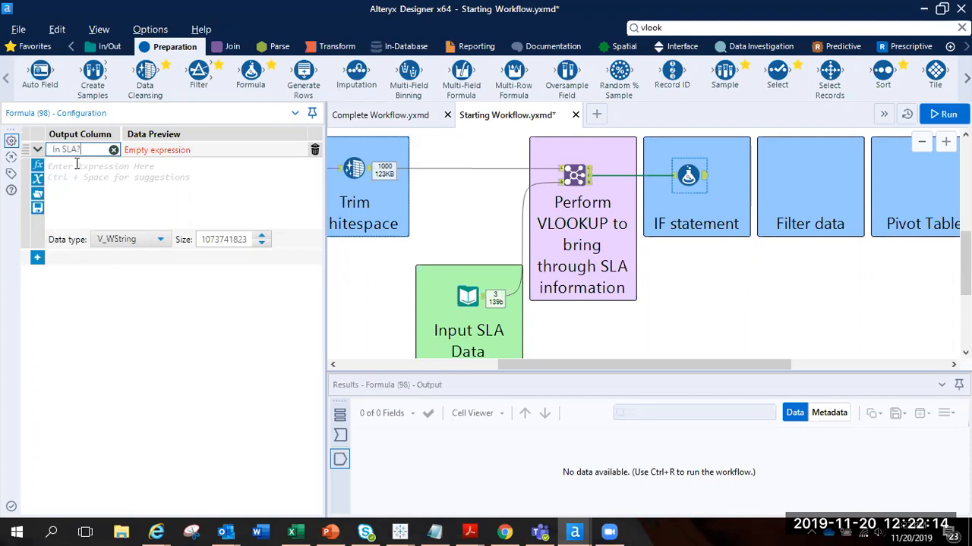
# Insert the conditional template IF c THEN t ELSE f ENDIF as the In SLA? column's expression.
pyautogui.click(73, 175)
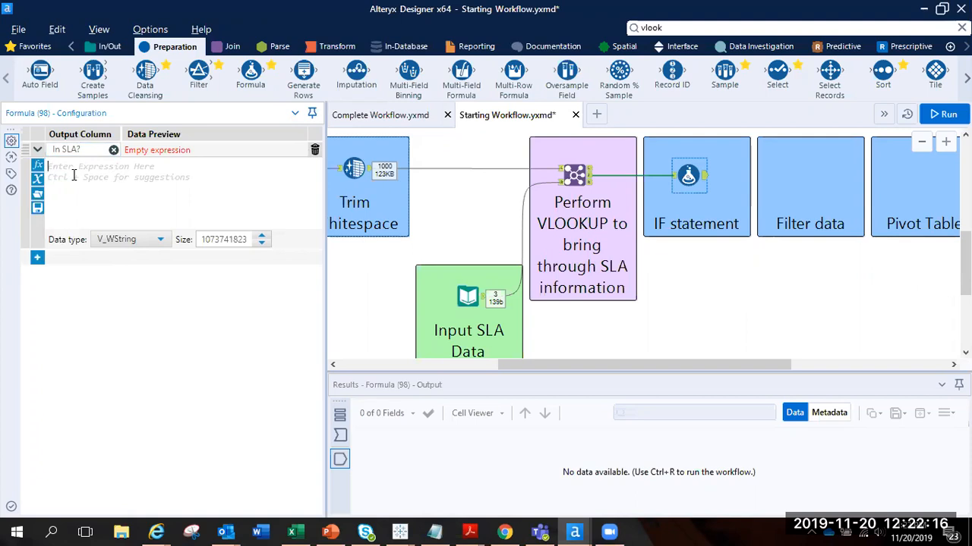
pyautogui.write('IF')
pyautogui.press('Return')
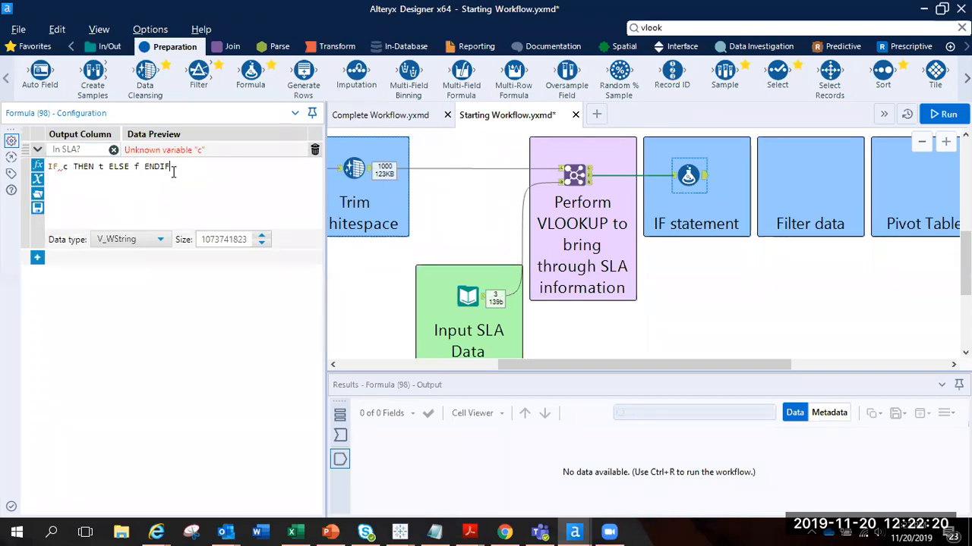
pyautogui.moveTo(169, 167); pyautogui.dragTo(68, 167)
pyautogui.hotkey('ctrl', 'a')
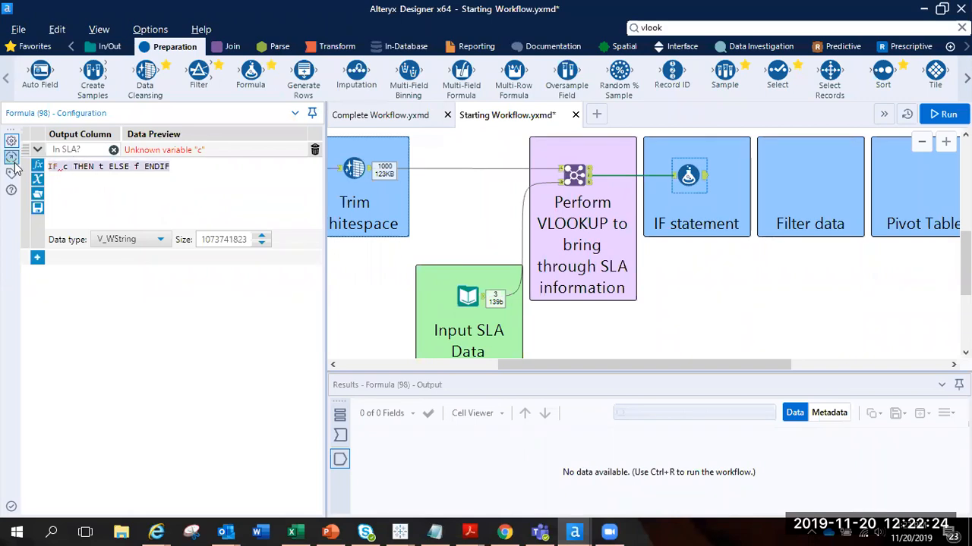
pyautogui.write('if')
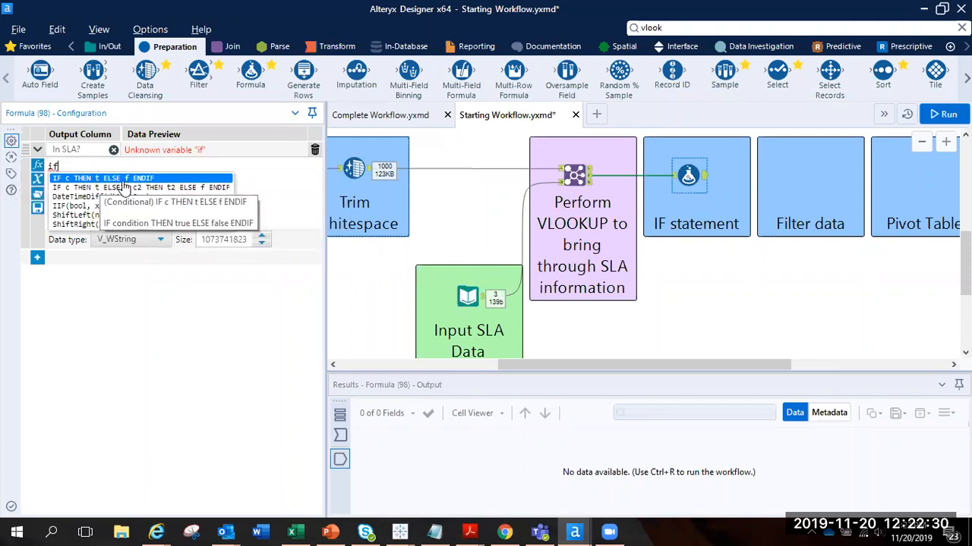
pyautogui.press('Return')
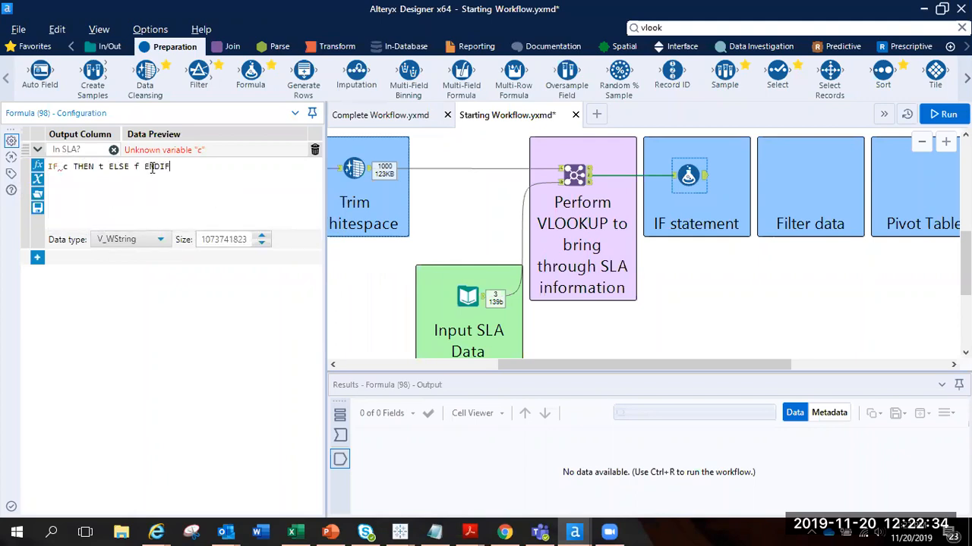
# Replace the condition placeholder in the IF expression with [Resolution Length (Days)]<=[SLA Agreement].
pyautogui.doubleClick(64, 166)
pyautogui.write('re')
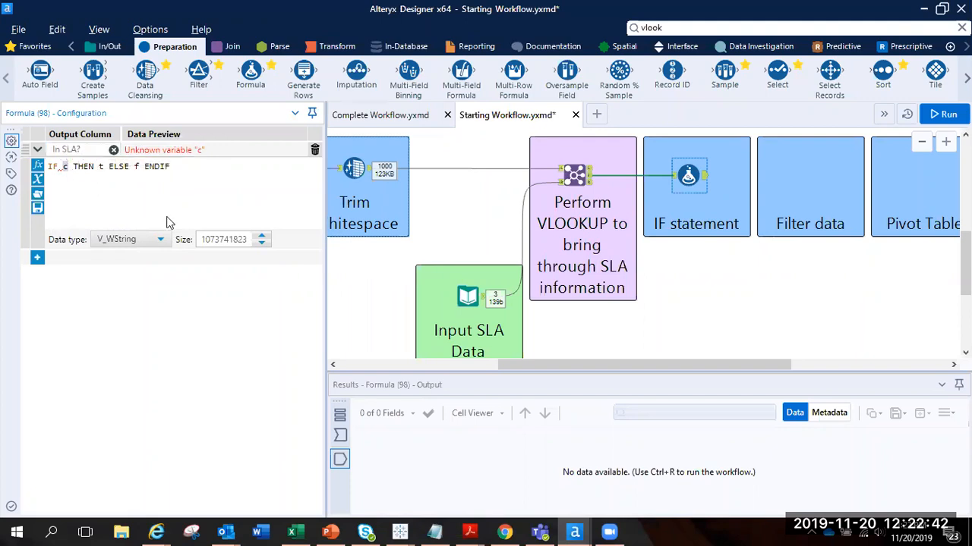
pyautogui.write('s')
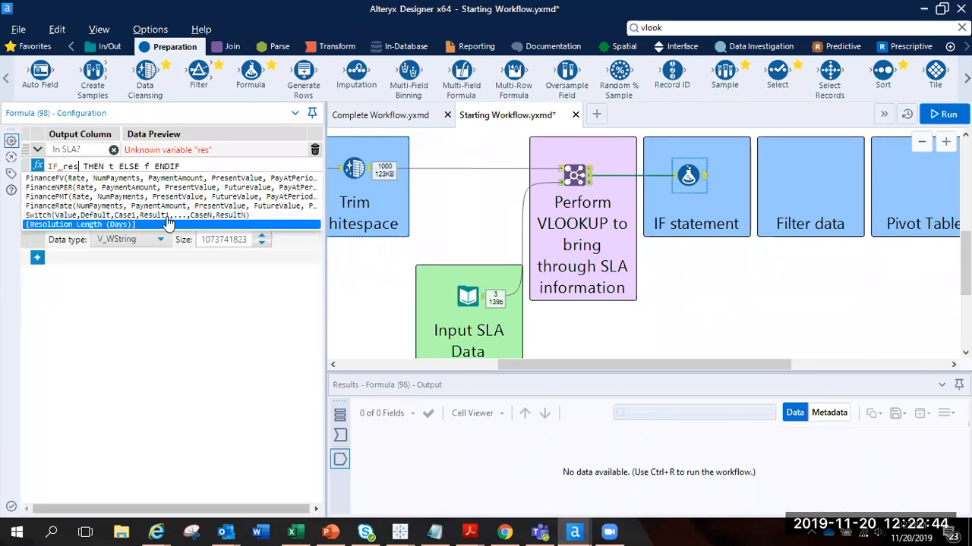
pyautogui.click(169, 222)
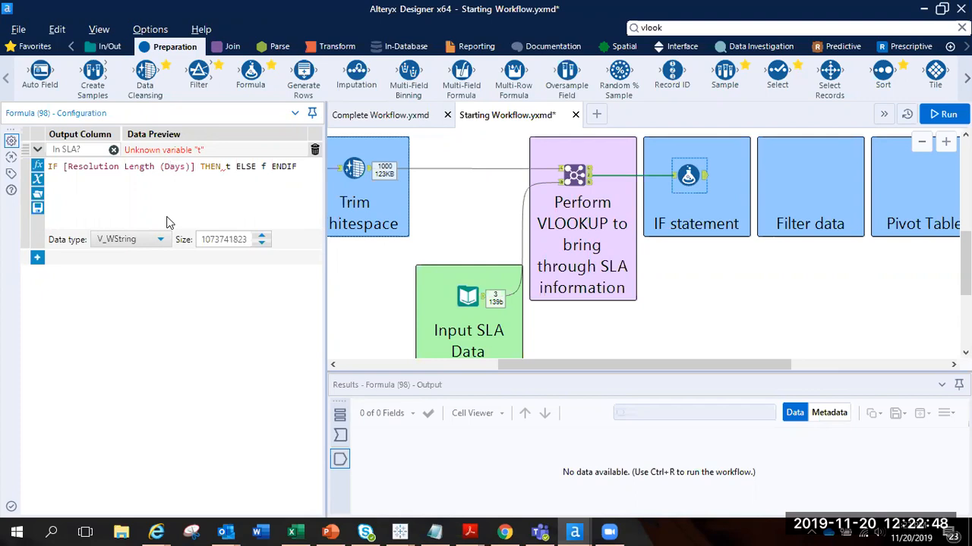
pyautogui.write('<=sla')
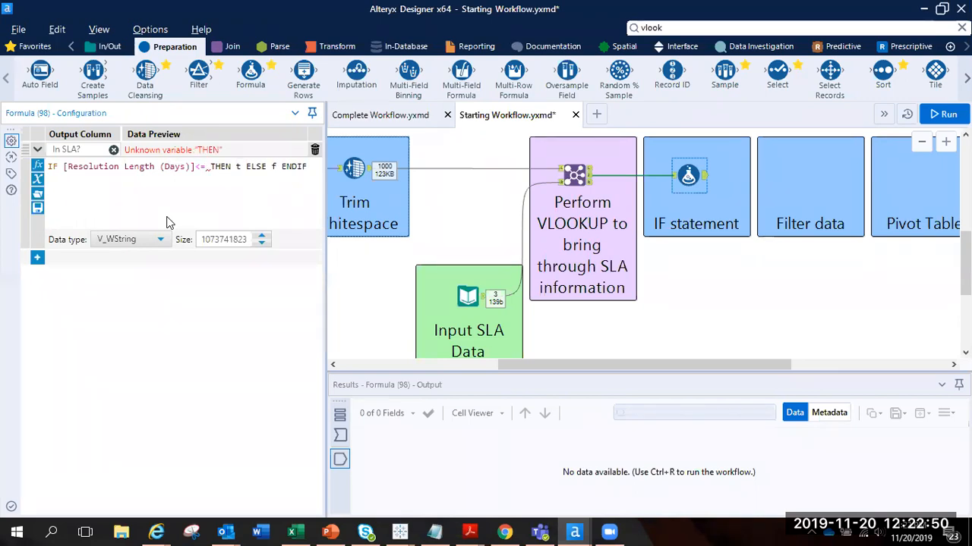
pyautogui.press('Return')
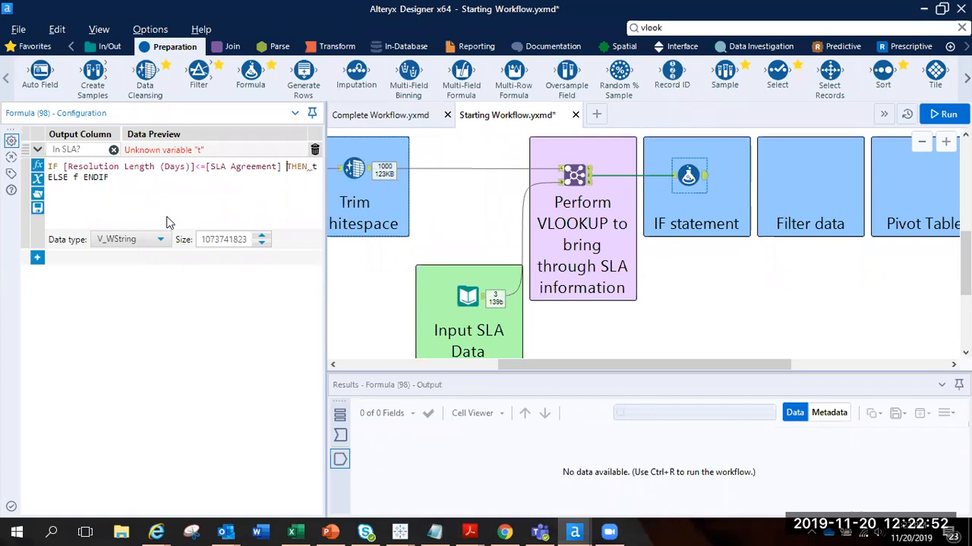
# Set the THEN result to 'Within SLA' and put the ELSE clause on its own line.
pyautogui.press('Right')
pyautogui.press('Right')
pyautogui.press('Right')
pyautogui.press('Right')
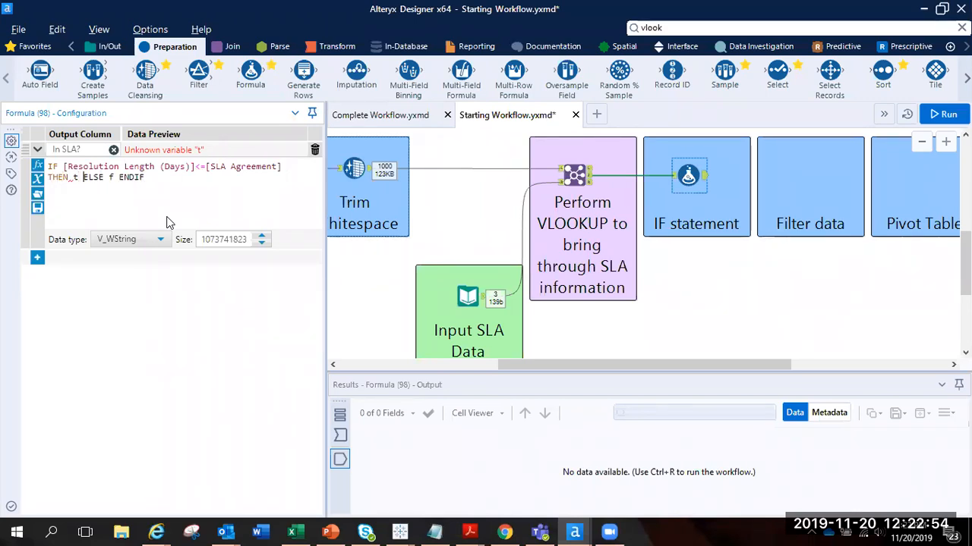
pyautogui.press('Return')
pyautogui.press('Delete')
pyautogui.write("'Witi")
pyautogui.press('BackSpace')
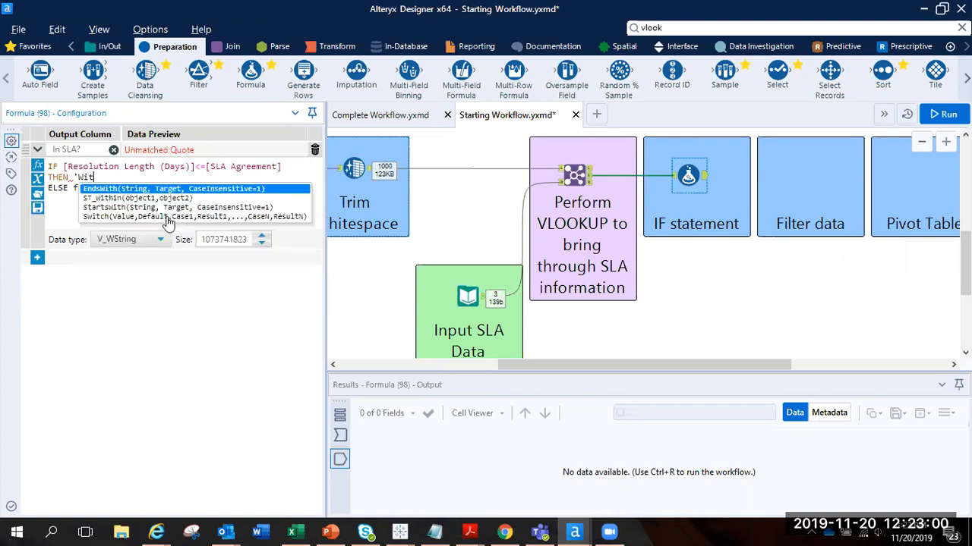
pyautogui.write('hin SLA')
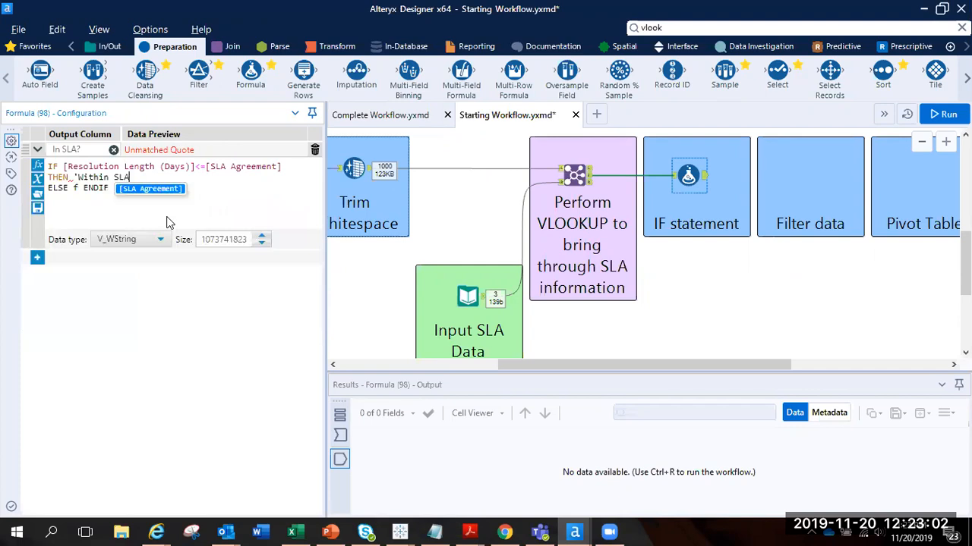
pyautogui.write("'")
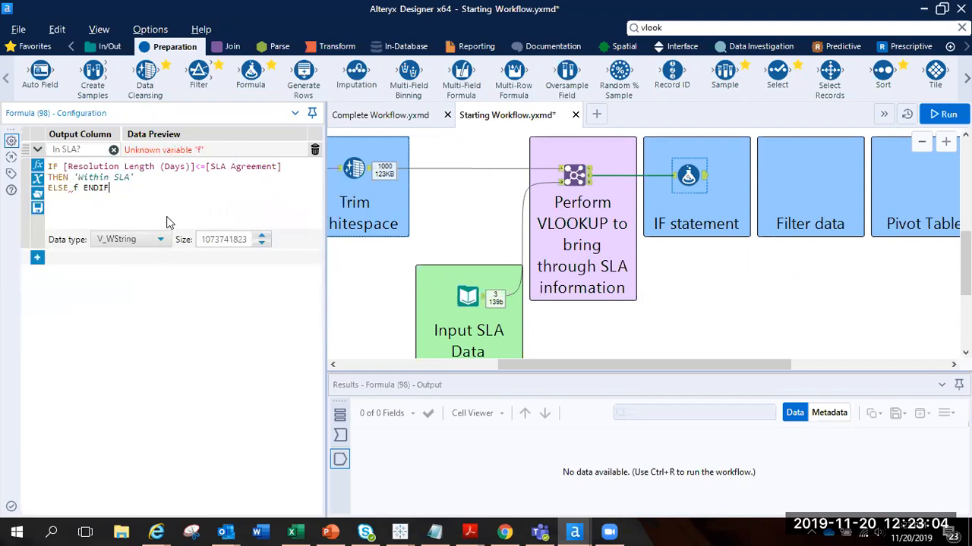
# Move ENDIF to its own line and set the ELSE result to 'Outside SLA'.
pyautogui.press('Left')
pyautogui.press('Return')
pyautogui.press('Right')
pyautogui.press('Right')
pyautogui.press('Right')
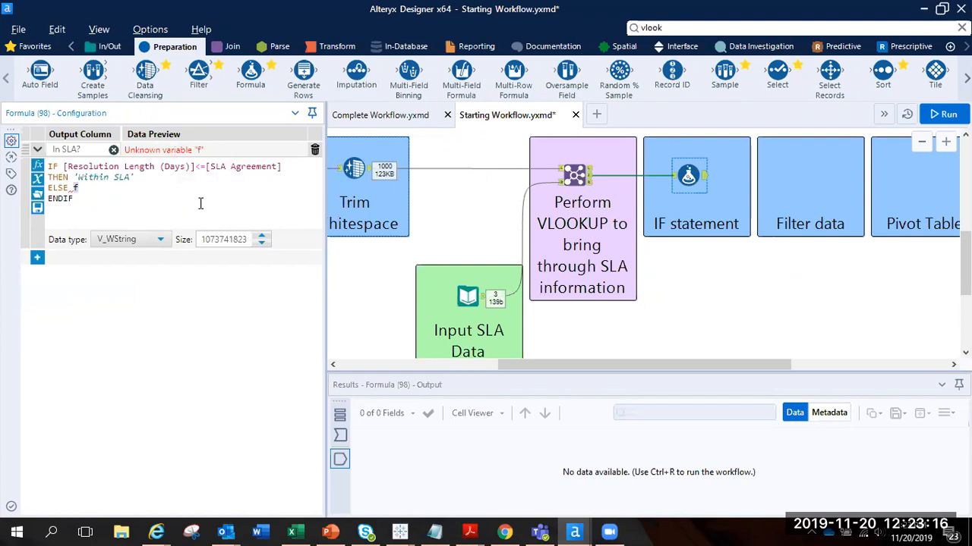
pyautogui.press('BackSpace')
pyautogui.write("'Outside S")
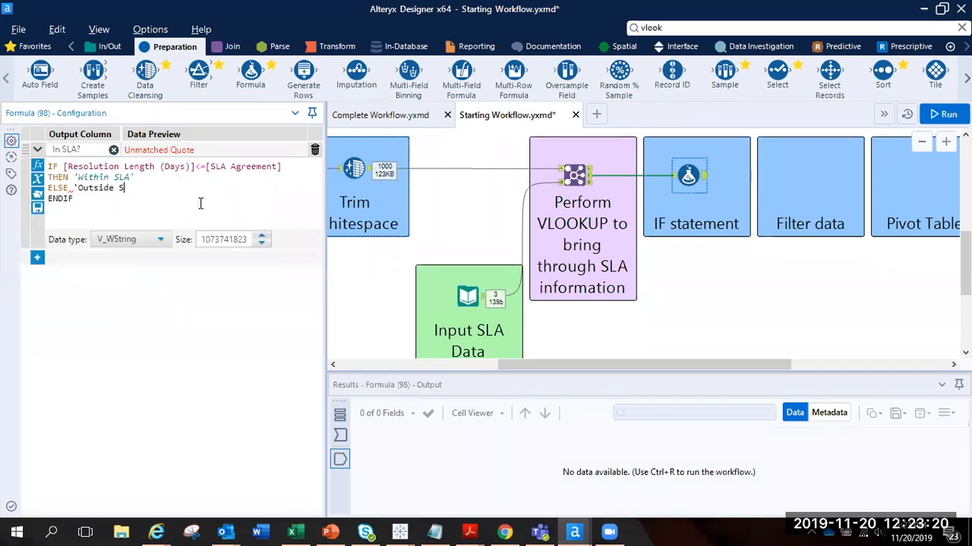
pyautogui.write("LA'")
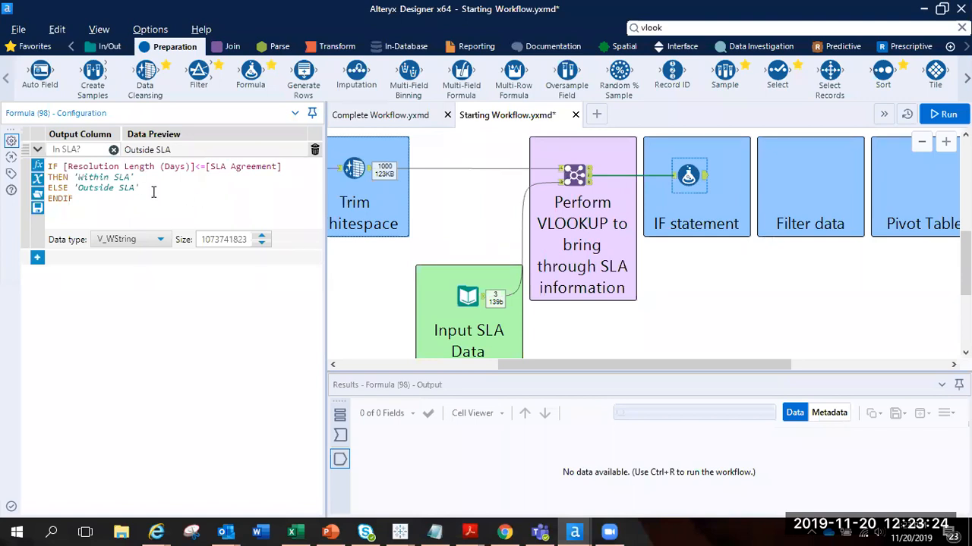
# Add the comment "//here we're determining resolution time meeting client expectation" on a new line below ENDIF.
pyautogui.click(109, 200)
pyautogui.press('Return')
pyautogui.write('//')
pyautogui.press('BackSpace')
pyautogui.press('BackSpace')
pyautogui.write("//here we'er")
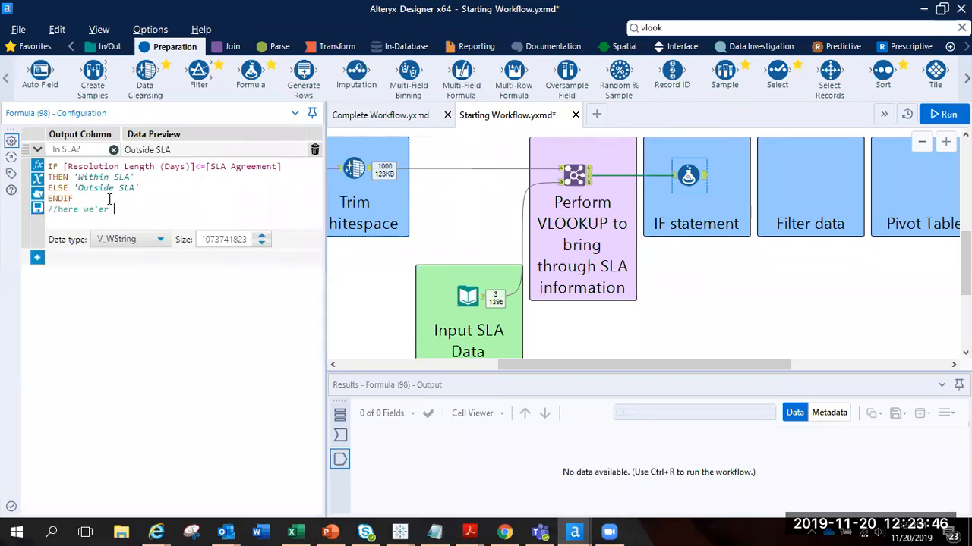
pyautogui.press('BackSpace')
pyautogui.press('BackSpace')
pyautogui.press('BackSpace')
pyautogui.write('re de')
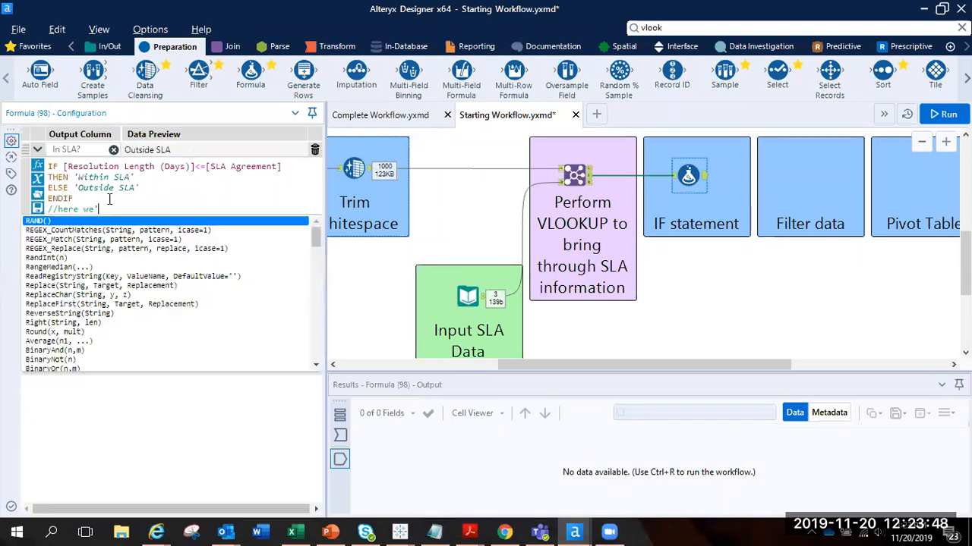
pyautogui.write('termining resolut')
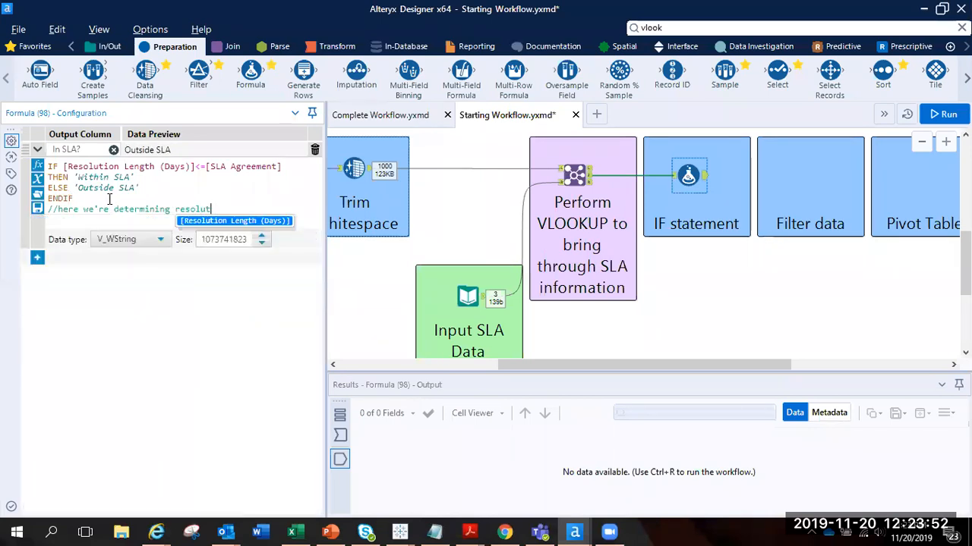
pyautogui.write('ion time ')
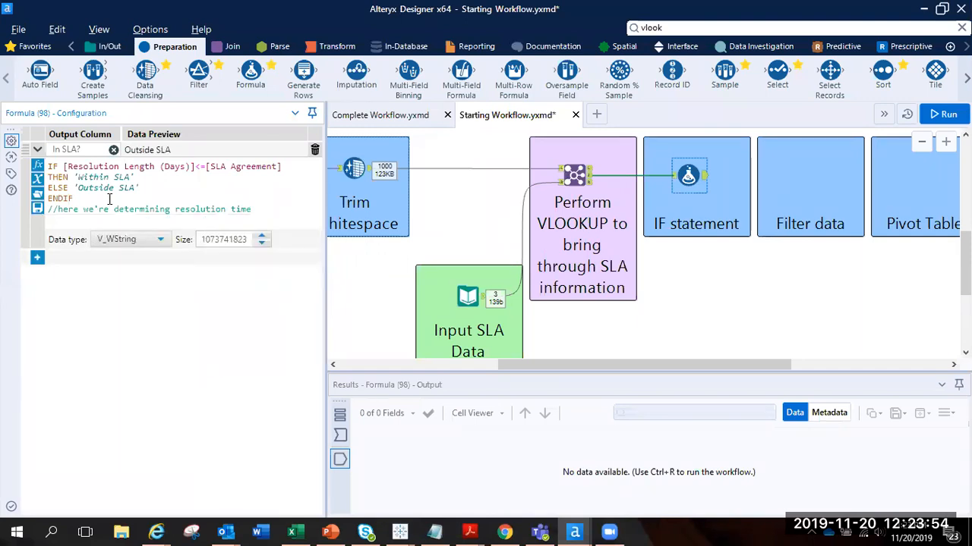
pyautogui.write('m')
pyautogui.press('BackSpace')
pyautogui.write('meeting client expect')
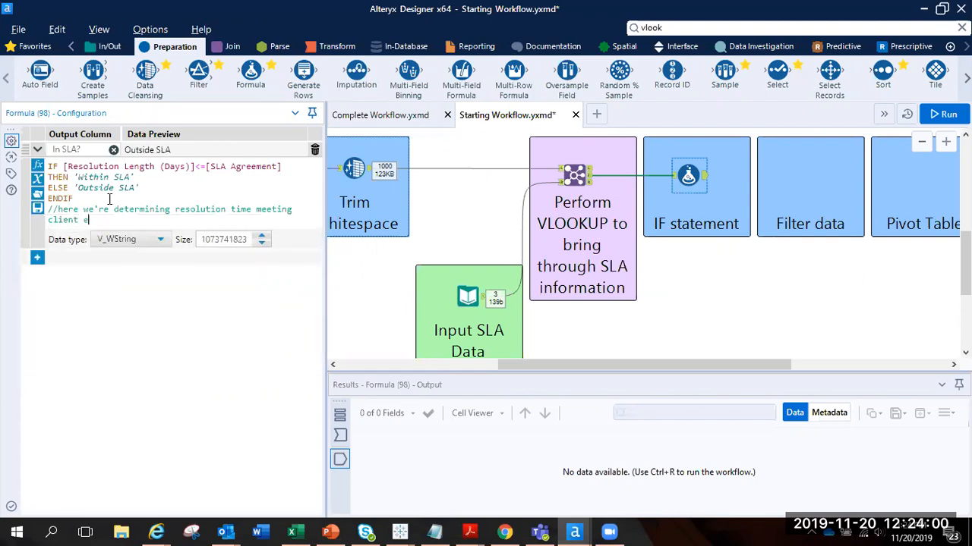
pyautogui.write('ation')
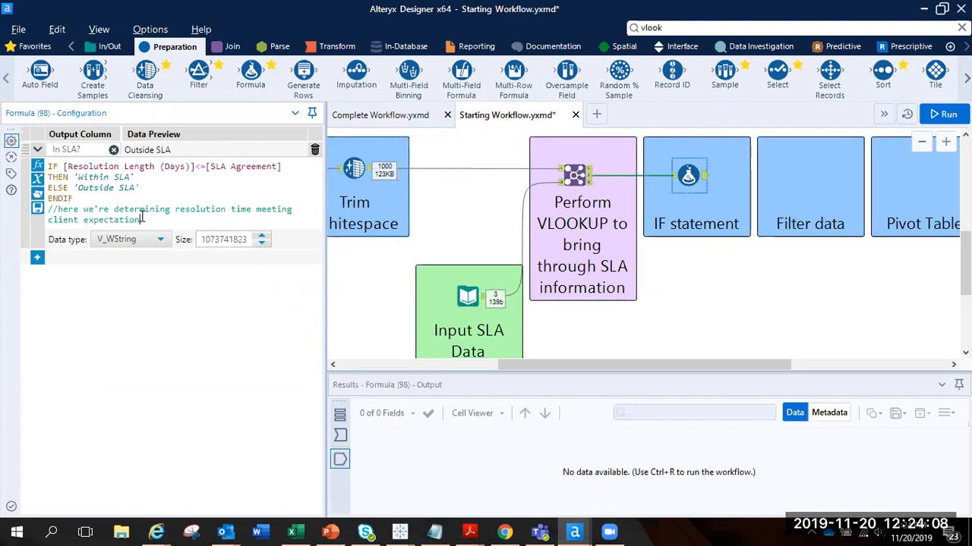
pyautogui.moveTo(100, 219); pyautogui.dragTo(51, 211)
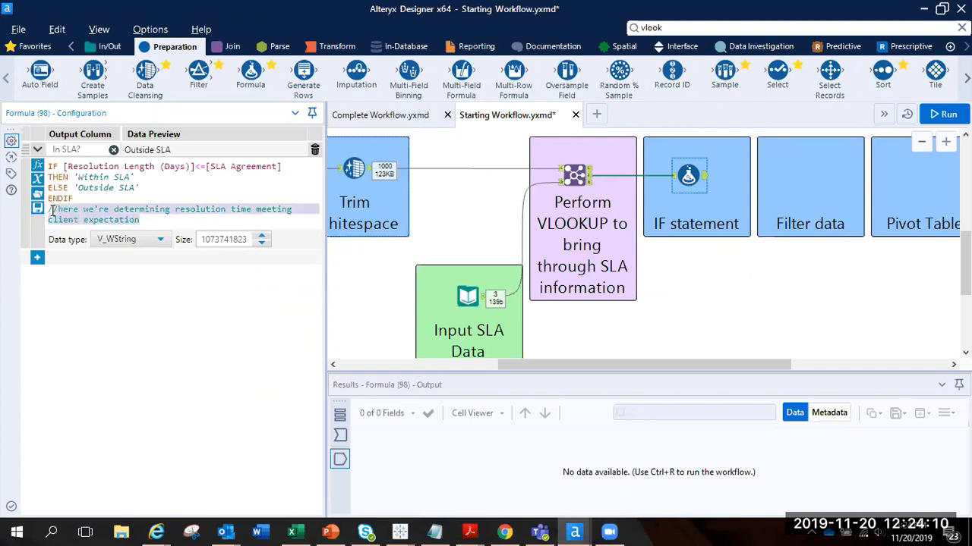
pyautogui.click(110, 198)
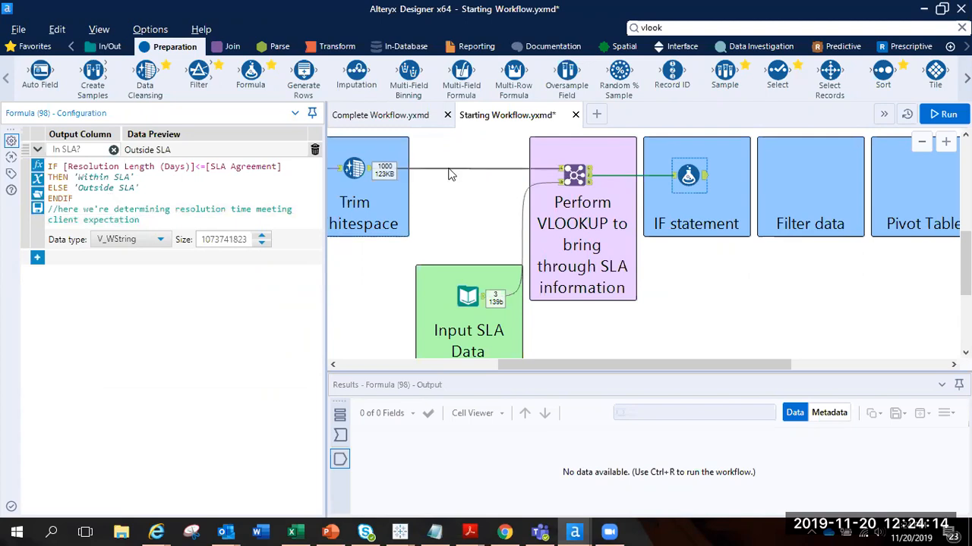
# Run the workflow and display the Formula tool's output data at the In SLA? column.
pyautogui.moveTo(656, 366); pyautogui.dragTo(709, 351)
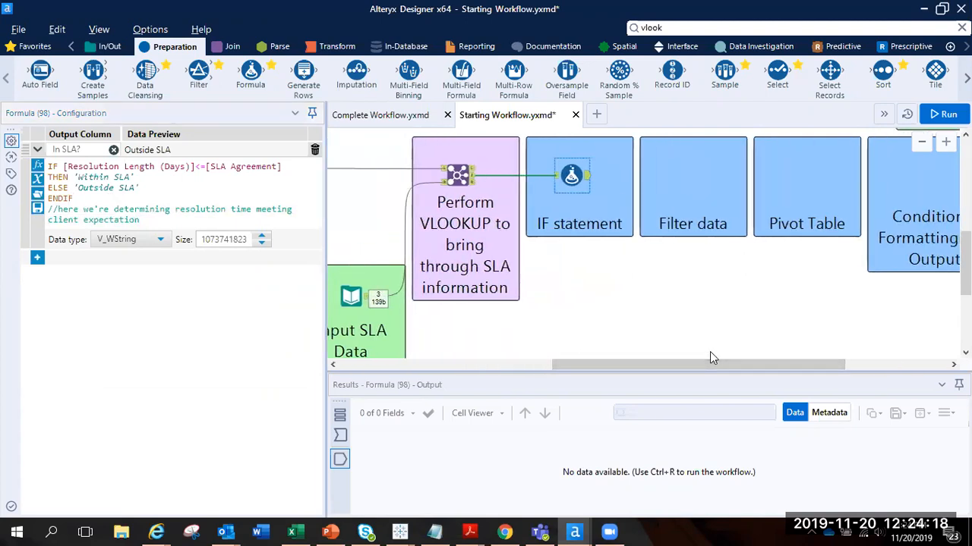
pyautogui.hotkey('ctrl', 'r')
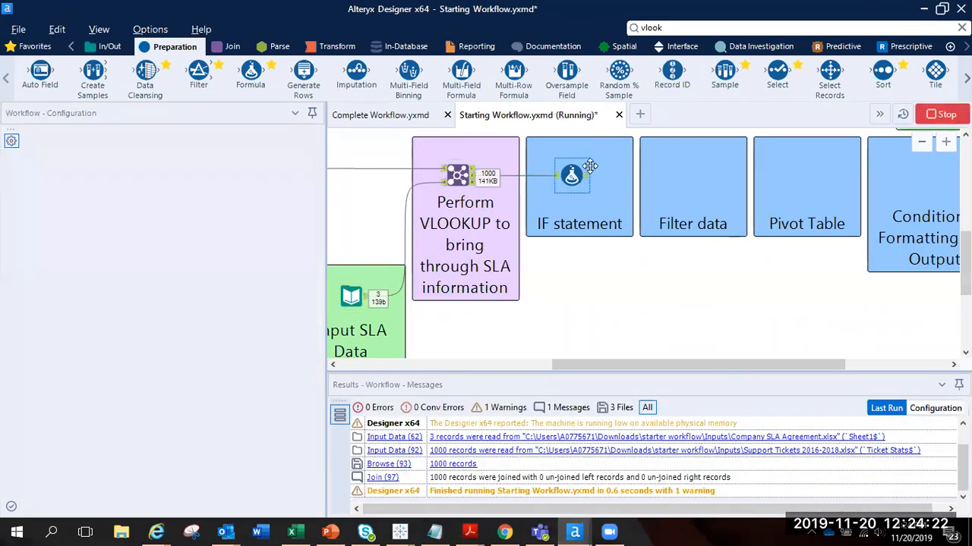
pyautogui.click(619, 320)
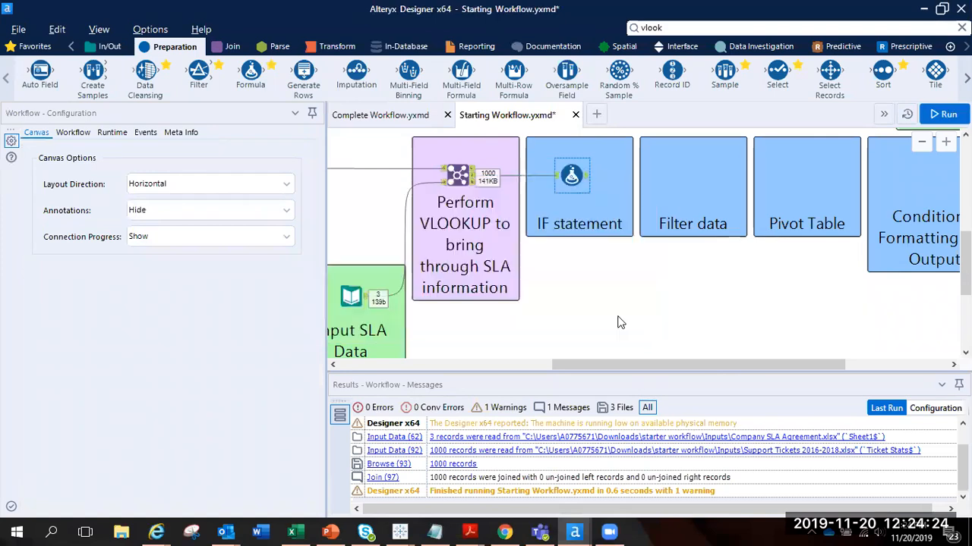
pyautogui.click(582, 173)
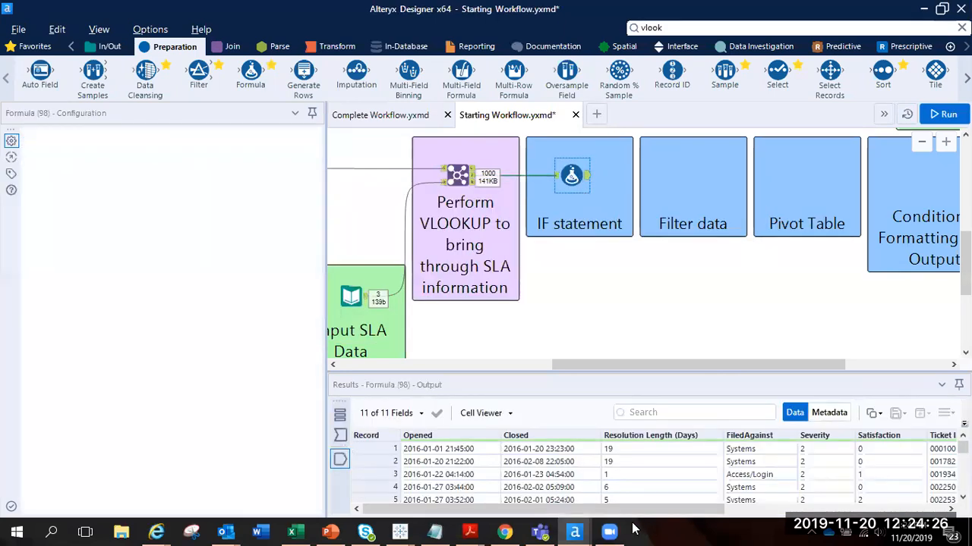
pyautogui.moveTo(634, 508); pyautogui.dragTo(916, 472)
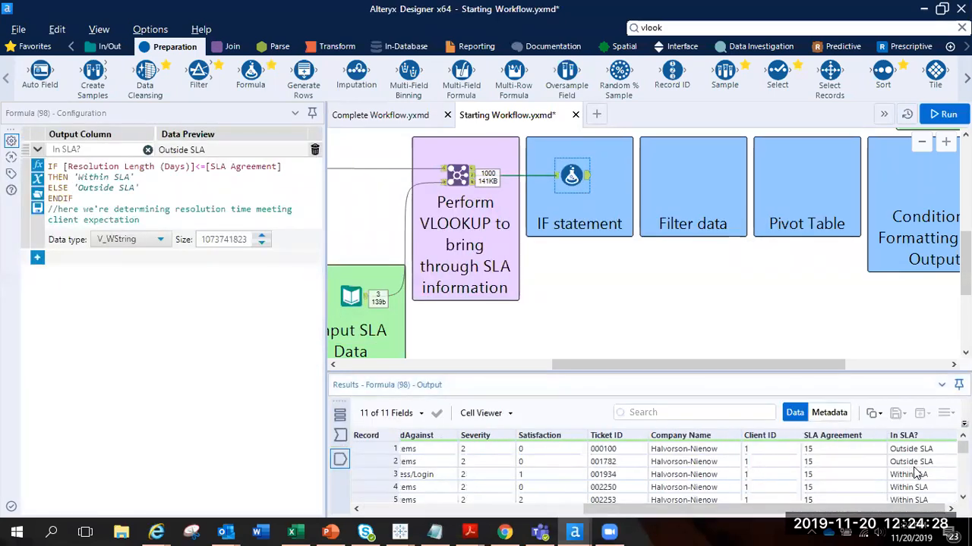
# Check record 17's Resolution Length (Days) against its SLA Agreement and In SLA? values in the Formula output.
pyautogui.click(916, 449)
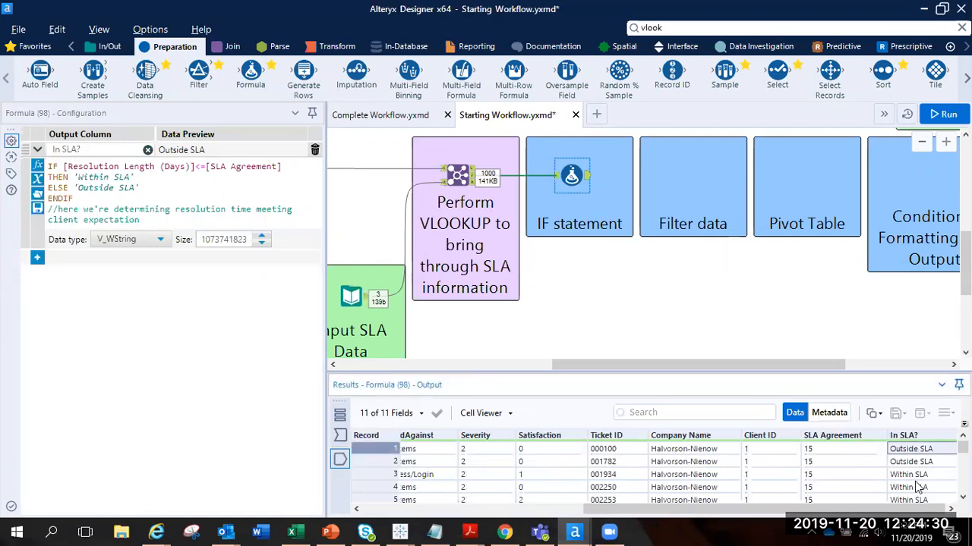
pyautogui.scroll(-4, 916, 487)
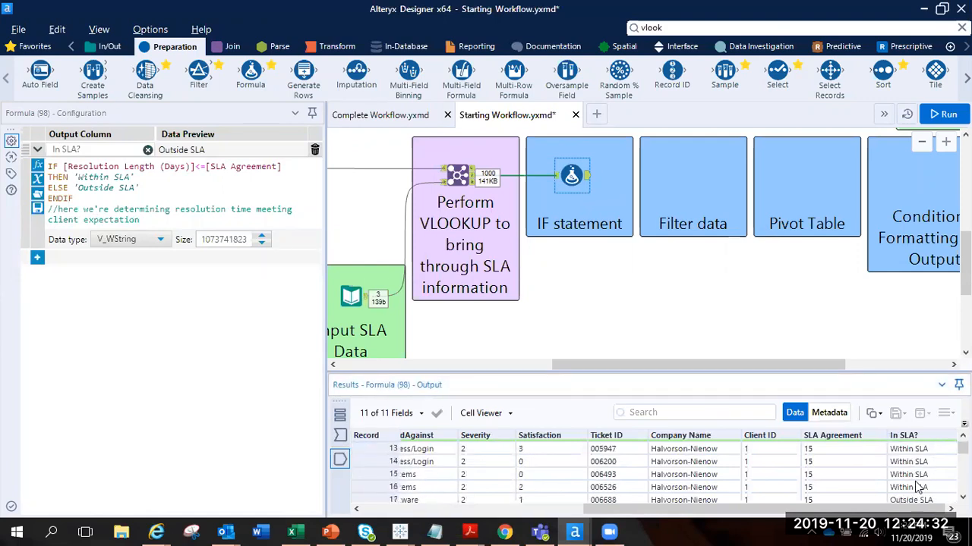
pyautogui.moveTo(916, 487); pyautogui.dragTo(764, 494)
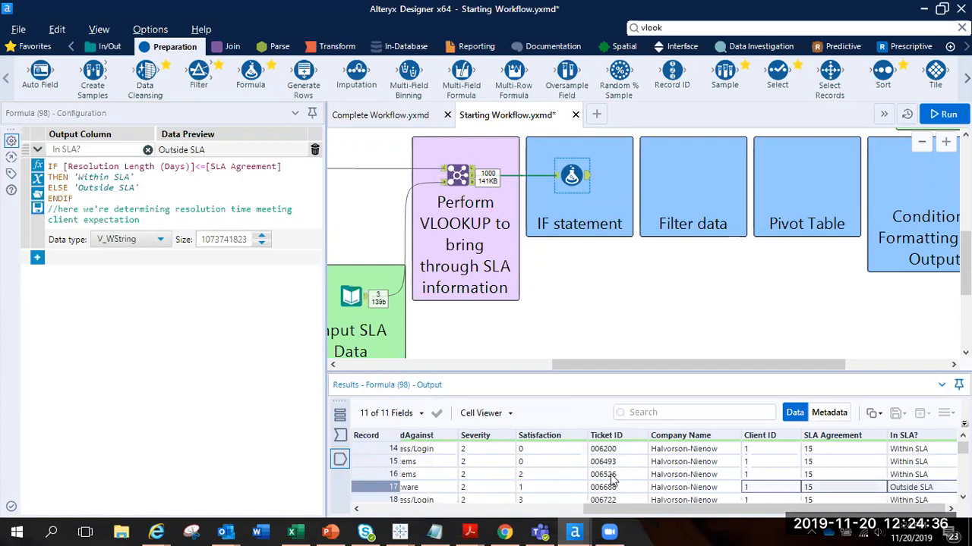
pyautogui.hscroll(-5, 612, 480)
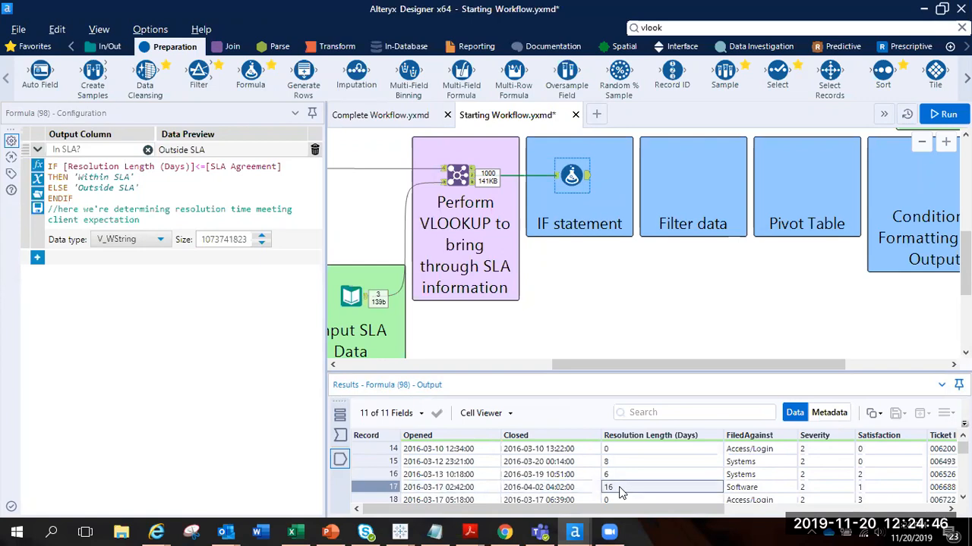
pyautogui.click(387, 487)
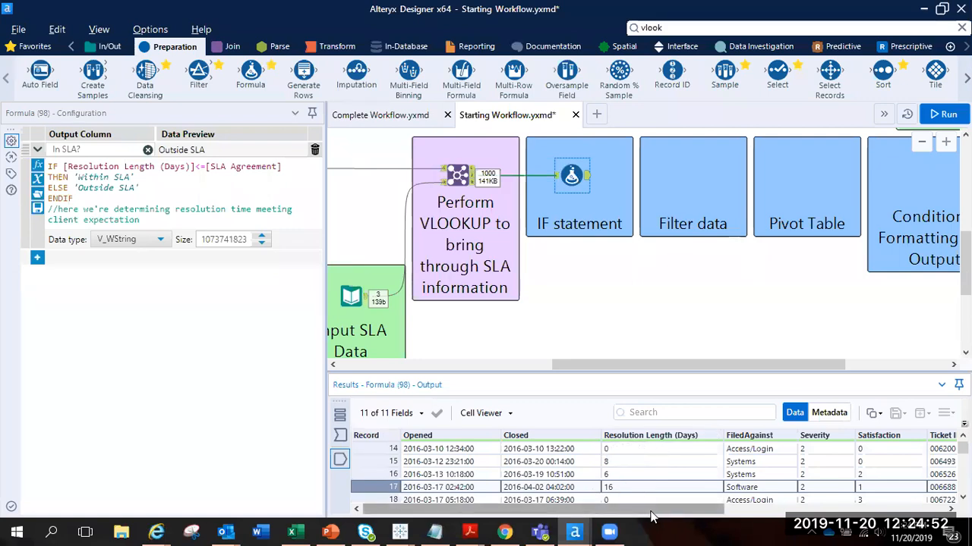
pyautogui.moveTo(649, 516); pyautogui.dragTo(869, 505)
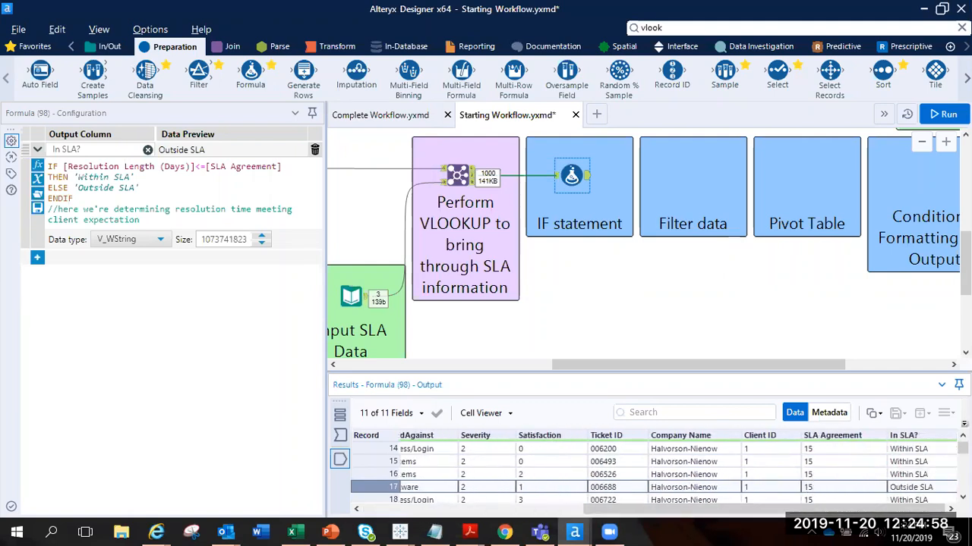
pyautogui.moveTo(607, 516); pyautogui.dragTo(630, 510)
pyautogui.click(917, 492)
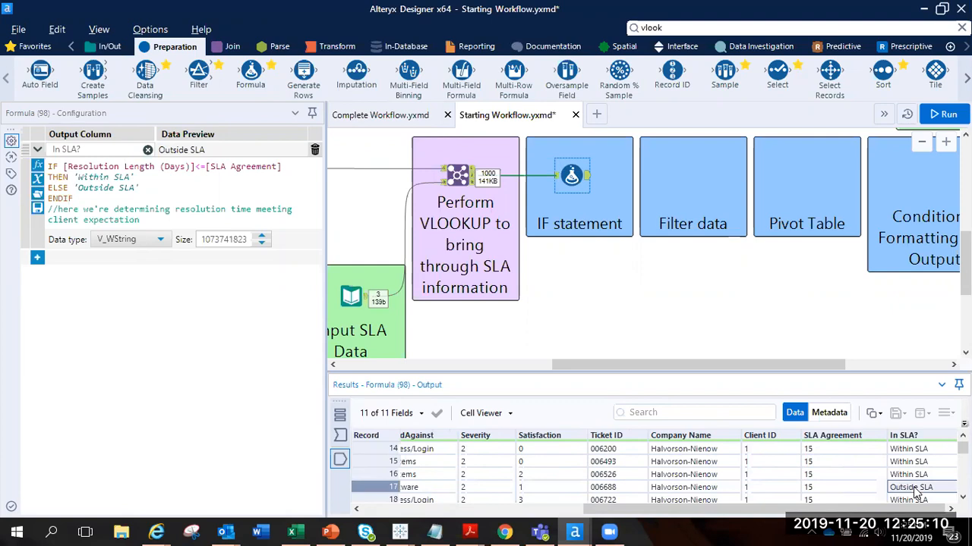
# Review record 17 field by field from In SLA? back to Opened, including the resolution lengths of the records just above.
pyautogui.press('Left')
pyautogui.press('Left')
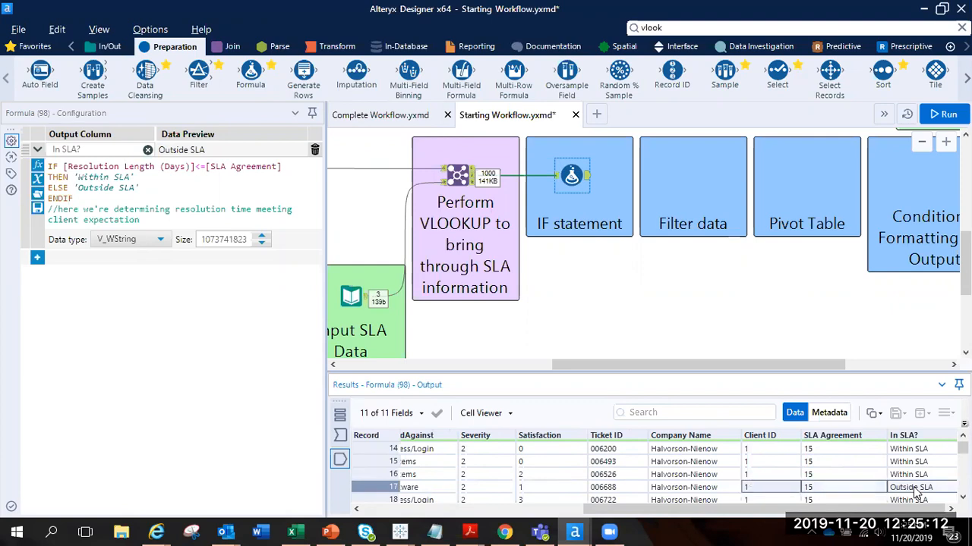
pyautogui.press('Left')
pyautogui.press('Left')
pyautogui.press('Left')
pyautogui.press('Left')
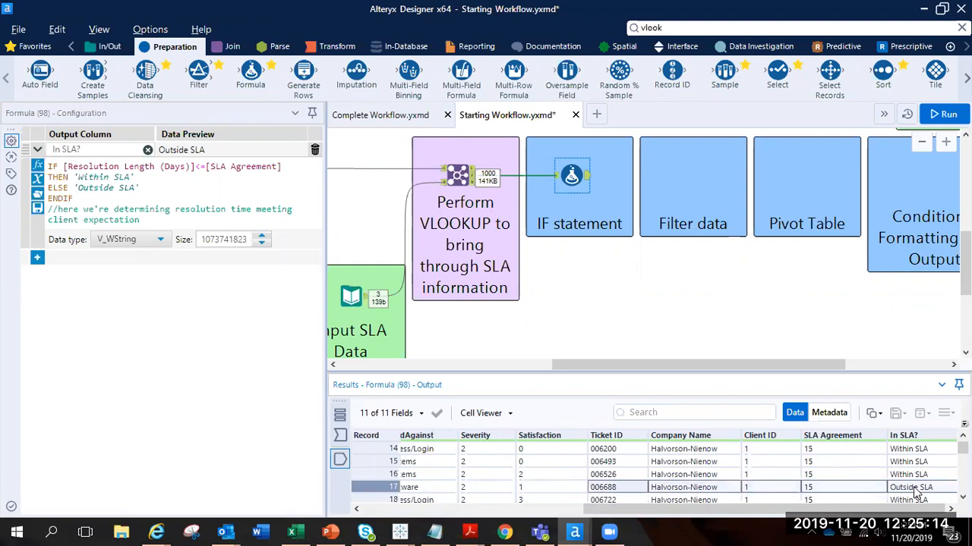
pyautogui.press('Left')
pyautogui.press('Left')
pyautogui.press('Left')
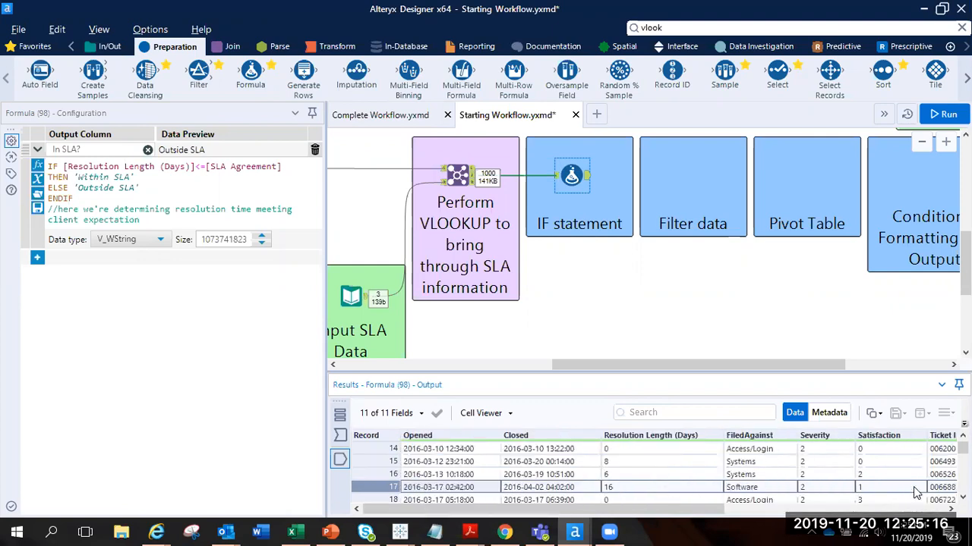
pyautogui.press('Up')
pyautogui.press('Up')
pyautogui.press('Up')
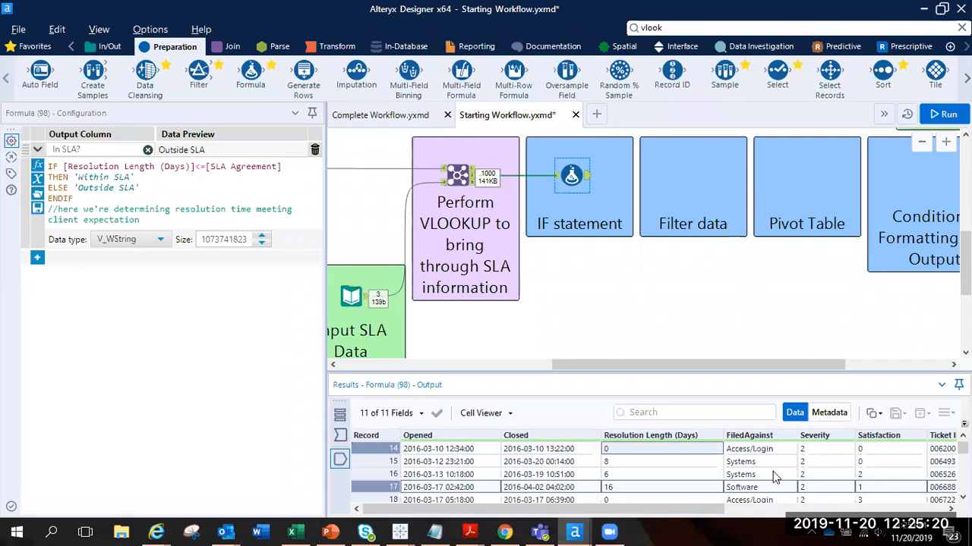
# Examine the opened and closed dates and FiledAgainst categories of record 9 and the records around it.
pyautogui.scroll(3, 774, 478)
pyautogui.click(753, 449)
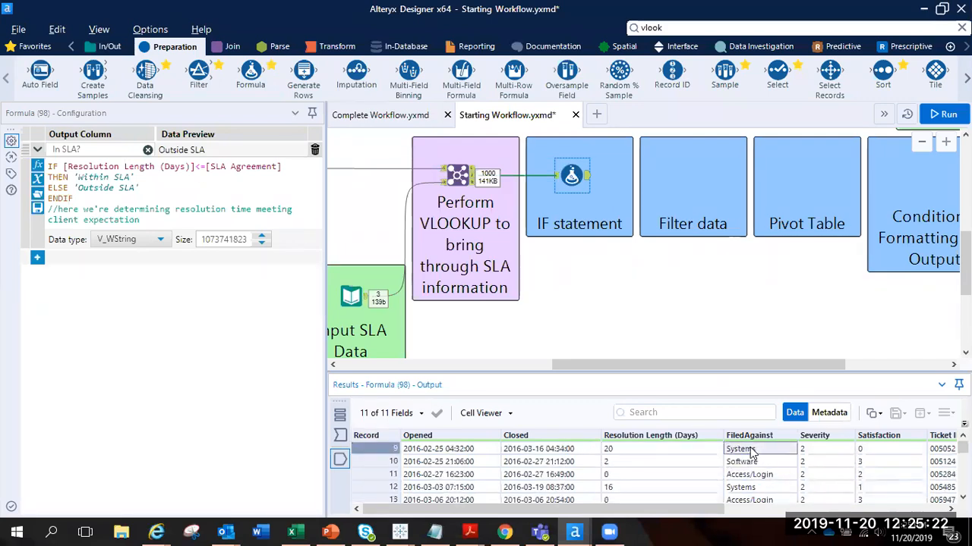
pyautogui.click(438, 452)
pyautogui.press('Right')
pyautogui.press('Right')
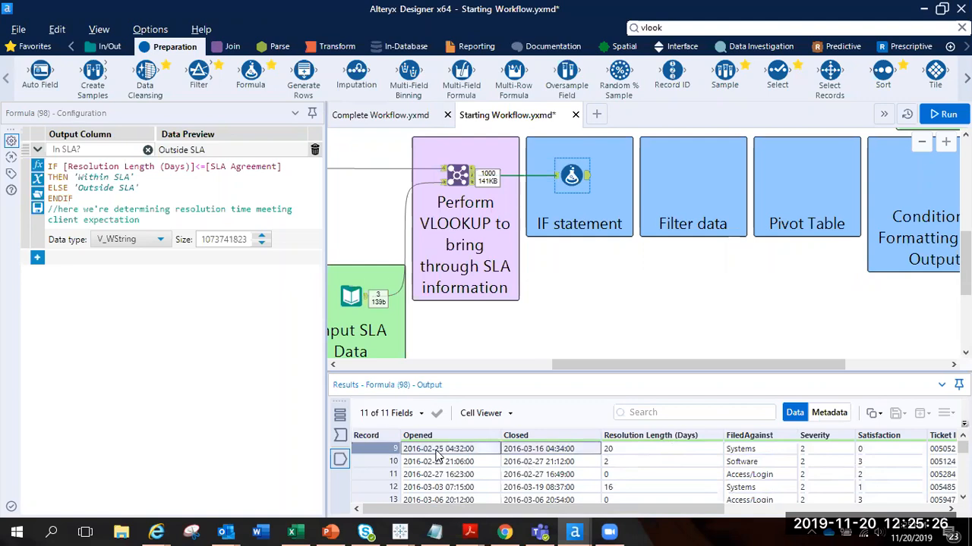
pyautogui.click(766, 453)
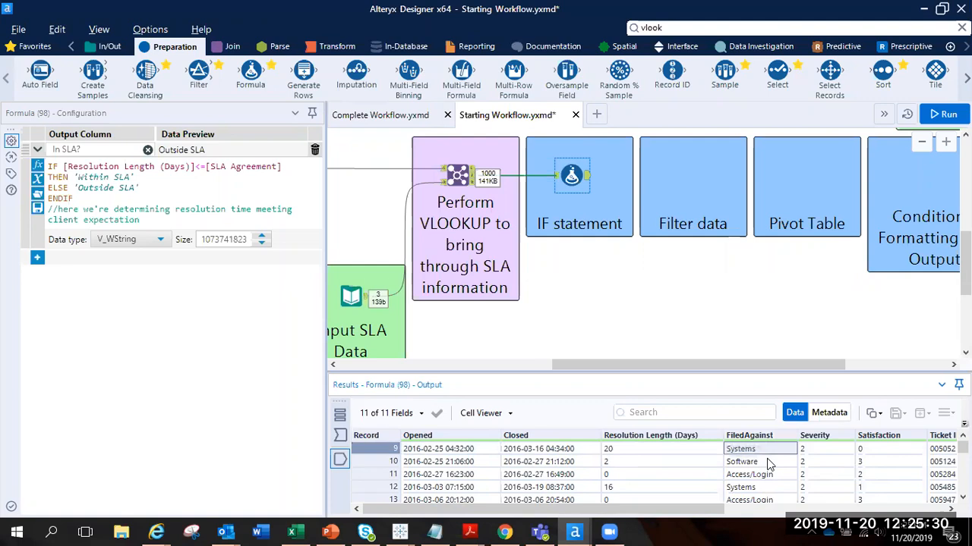
pyautogui.click(756, 488)
pyautogui.scroll(-3, 755, 488)
pyautogui.scroll(6, 756, 488)
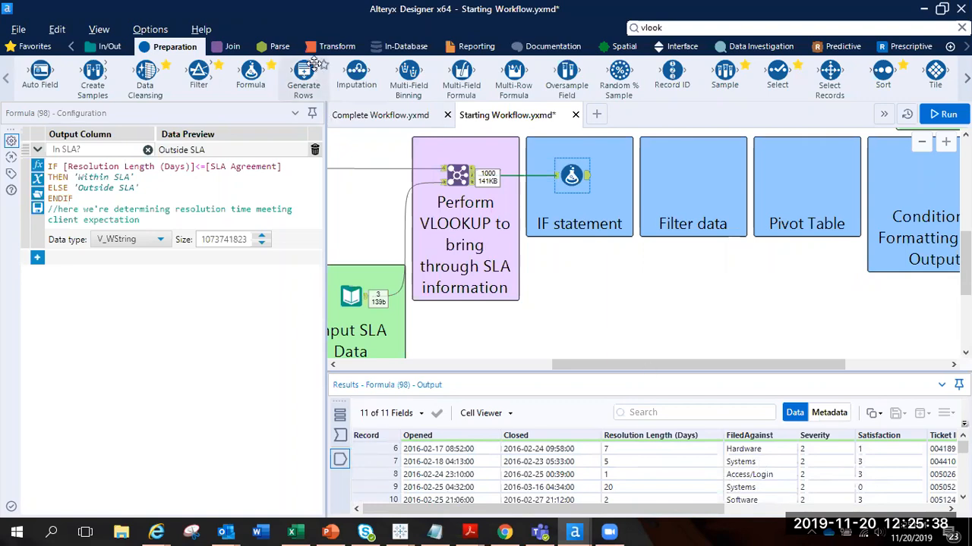
# Add a Summarize tool below the IF statement container and connect the Join tool's joined output to it.
pyautogui.click(337, 47)
pyautogui.moveTo(236, 73); pyautogui.dragTo(567, 285)
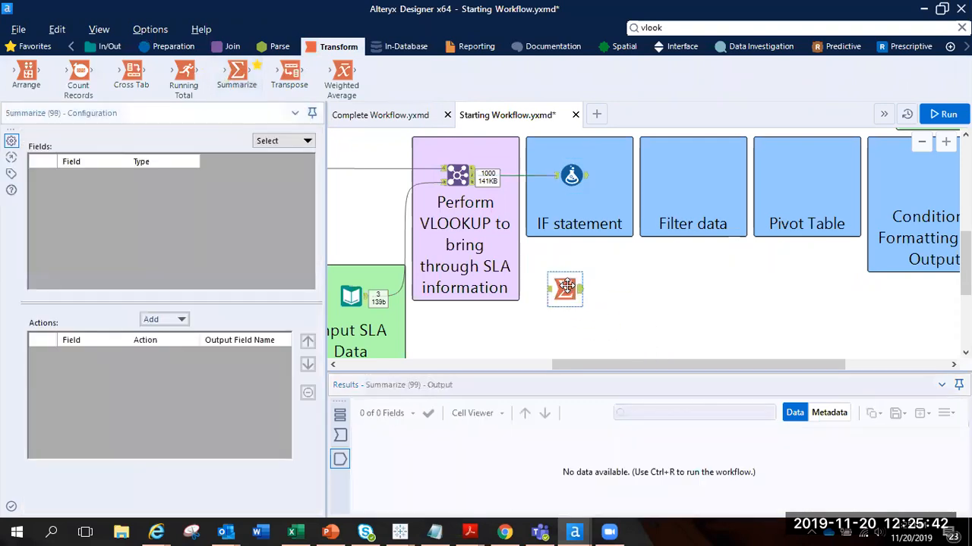
pyautogui.moveTo(474, 183); pyautogui.dragTo(576, 292)
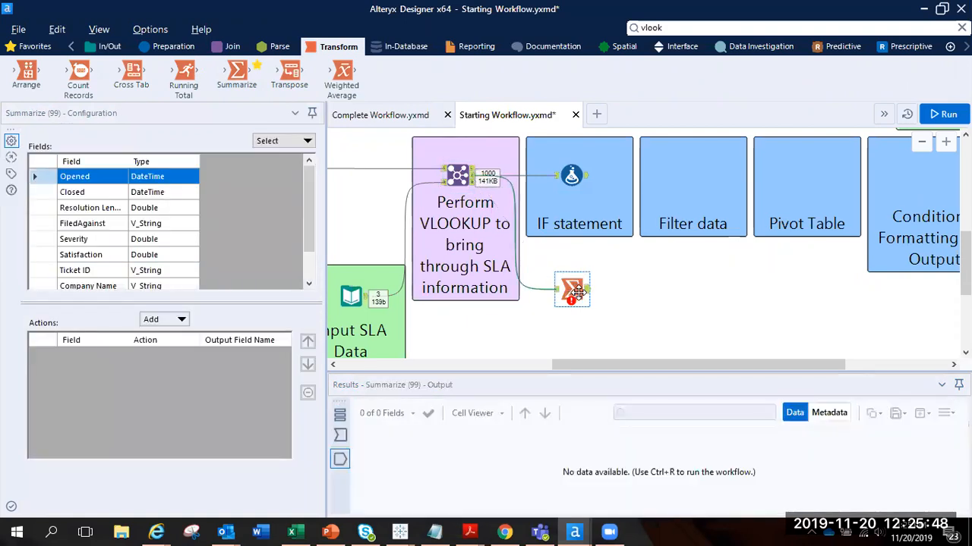
# Enlarge the Summarize field list and add FiledAgainst as a Group By action.
pyautogui.moveTo(138, 302); pyautogui.dragTo(139, 336)
pyautogui.click(44, 223)
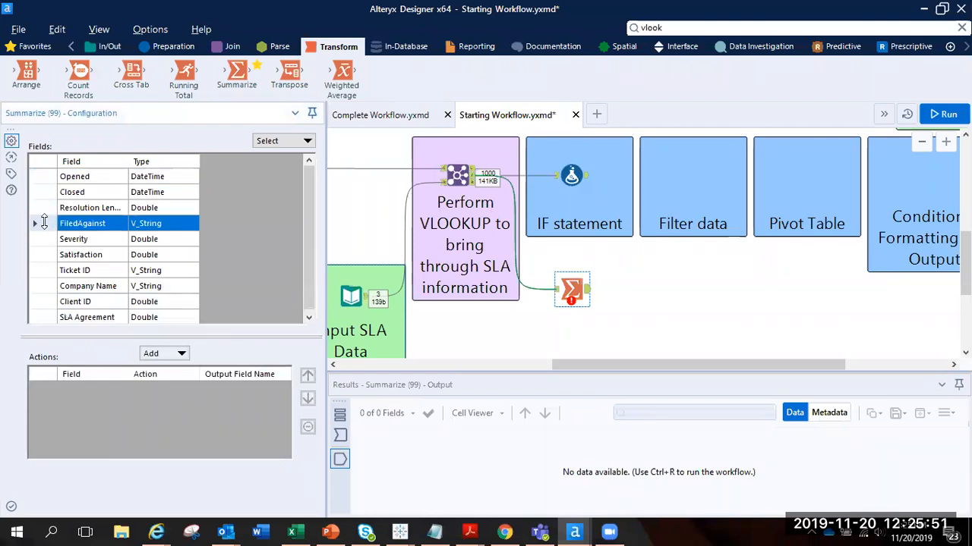
pyautogui.click(177, 356)
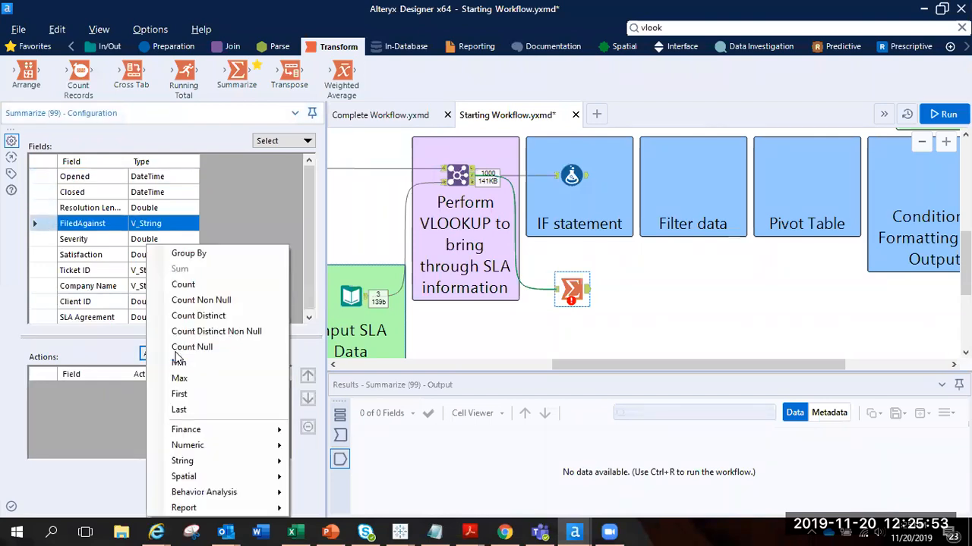
pyautogui.click(198, 253)
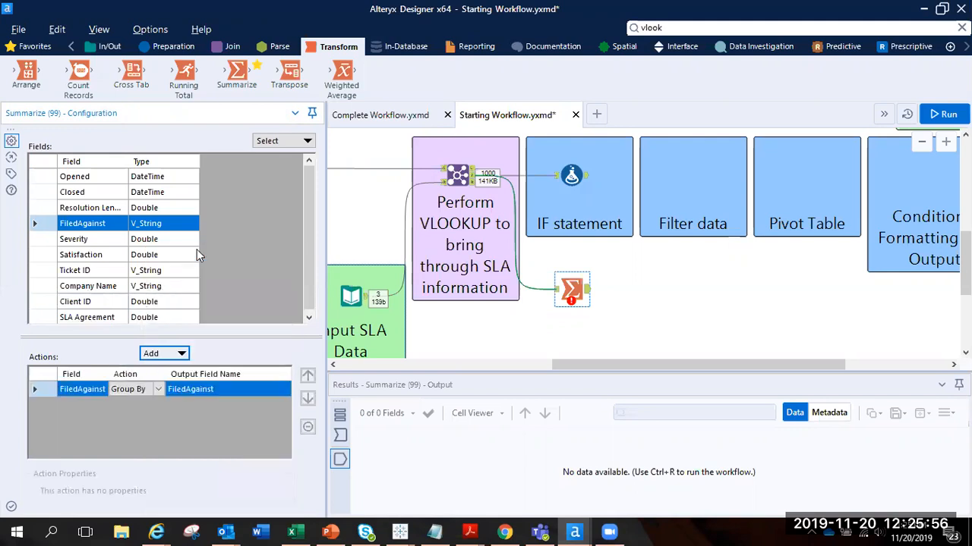
pyautogui.click(43, 258)
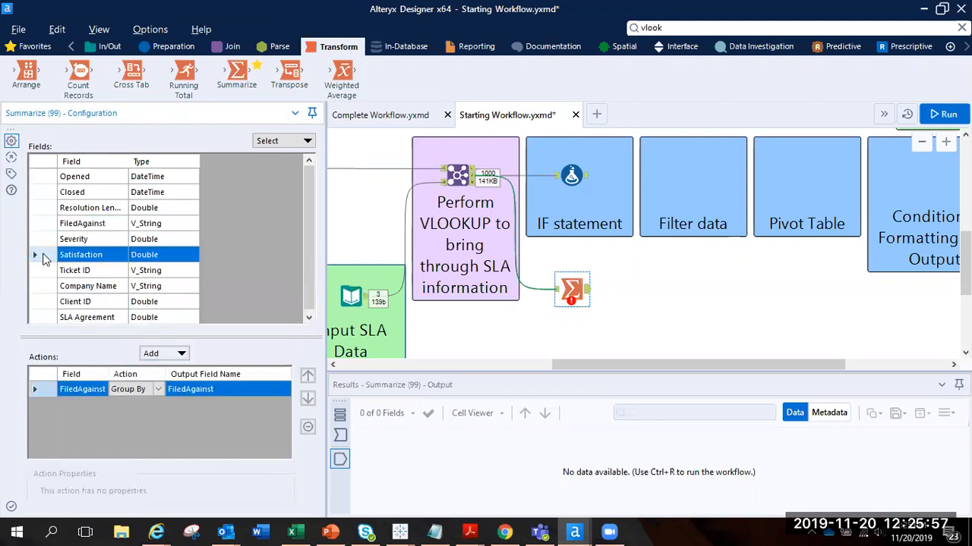
pyautogui.click(174, 355)
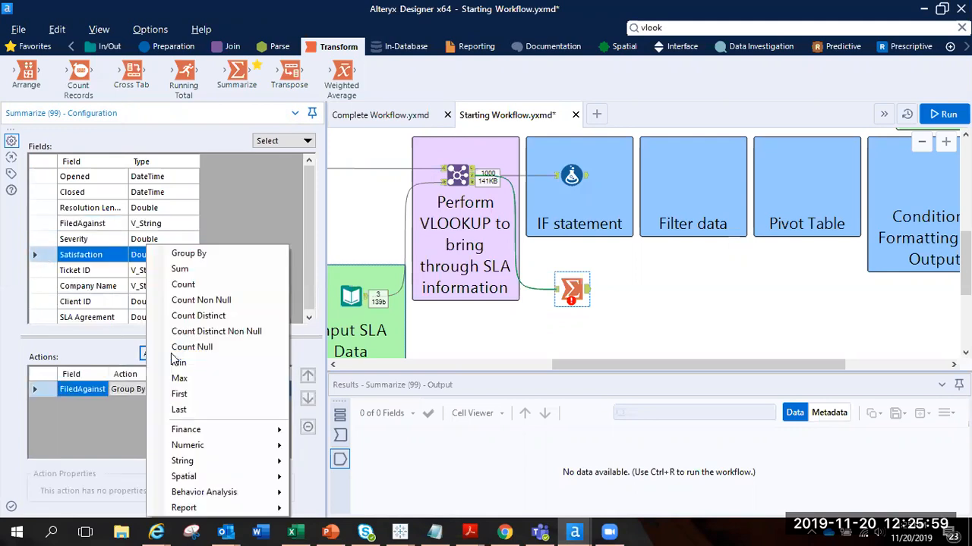
pyautogui.click(221, 229)
# Add Company Name as a second Group By action in the Summarize tool.
pyautogui.scroll(-1, 137, 312)
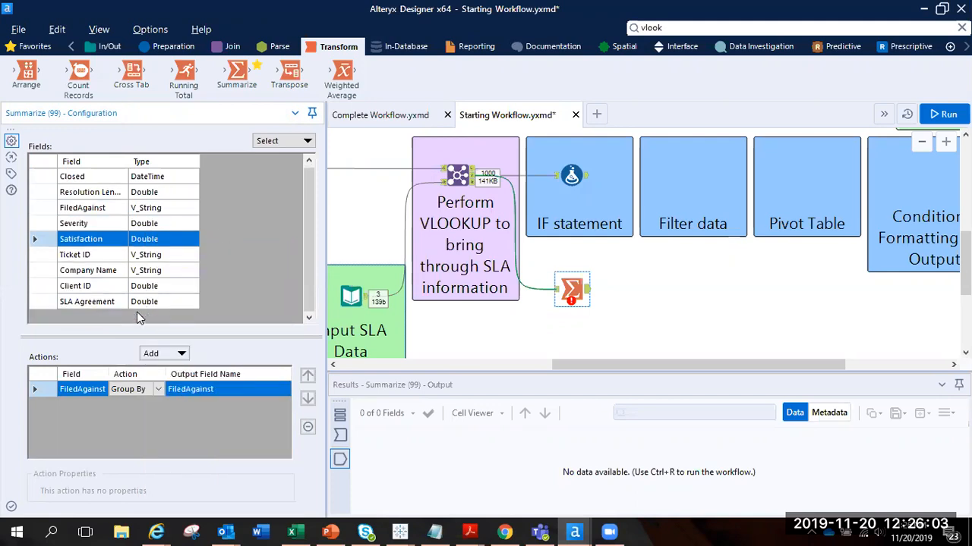
pyautogui.click(39, 271)
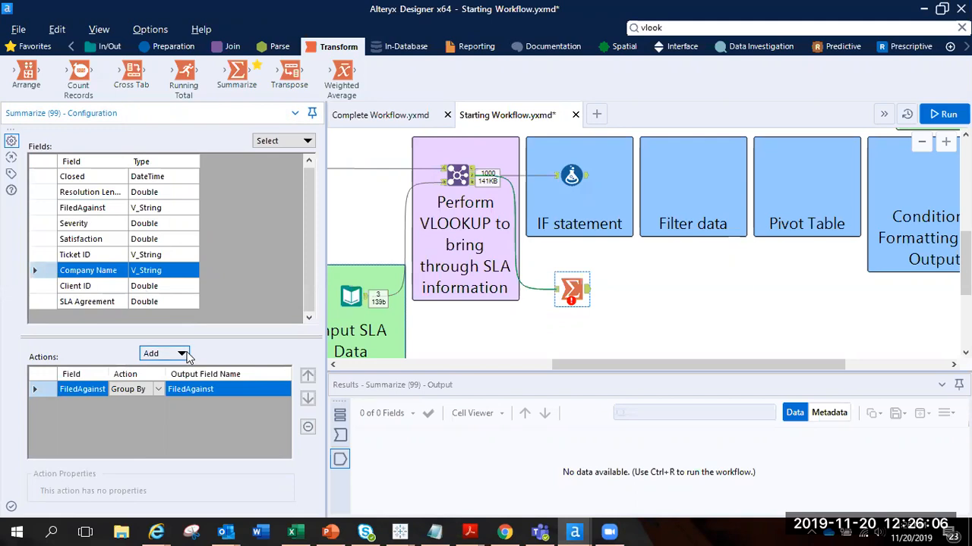
pyautogui.click(187, 355)
pyautogui.click(197, 257)
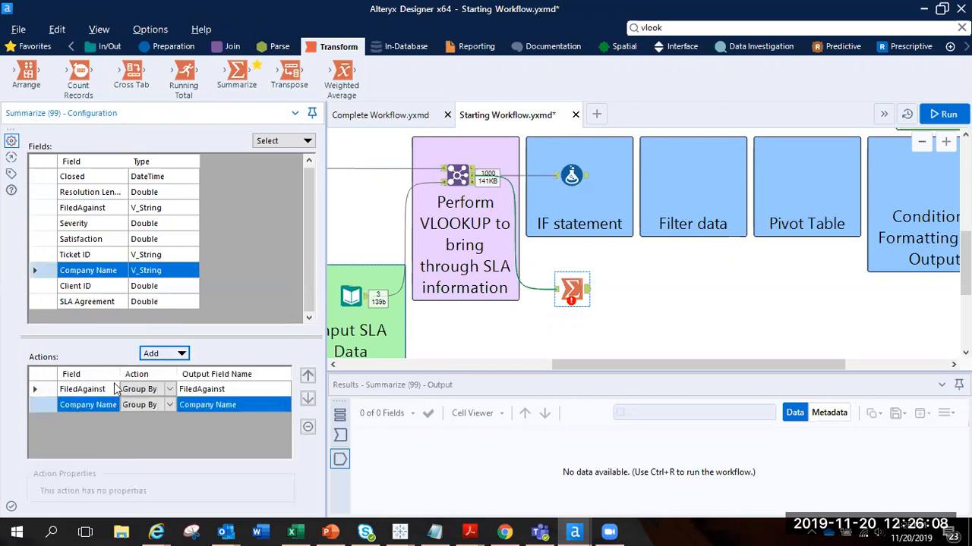
pyautogui.click(218, 389)
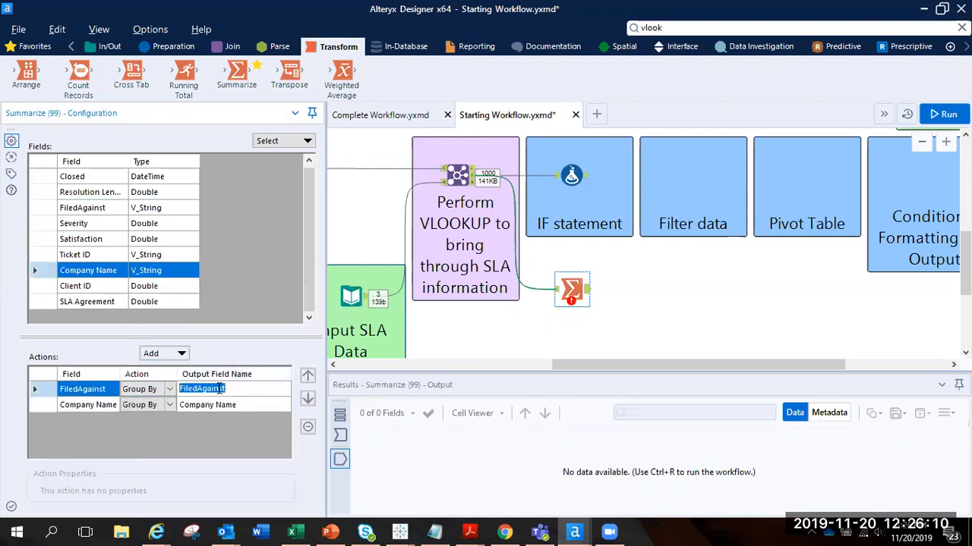
pyautogui.click(215, 404)
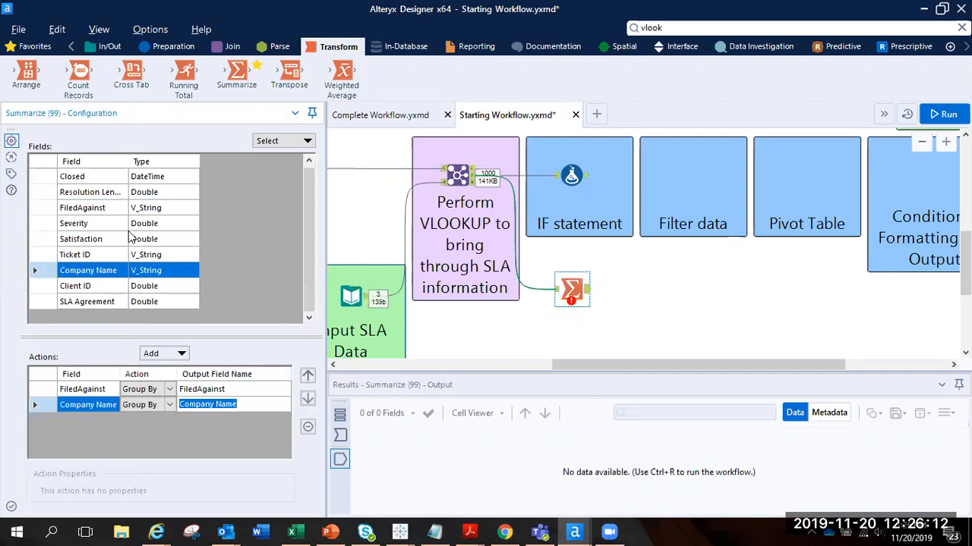
# Add Resolution Length (Days) as a Group By action in the Summarize tool.
pyautogui.scroll(1, 114, 241)
pyautogui.click(103, 208)
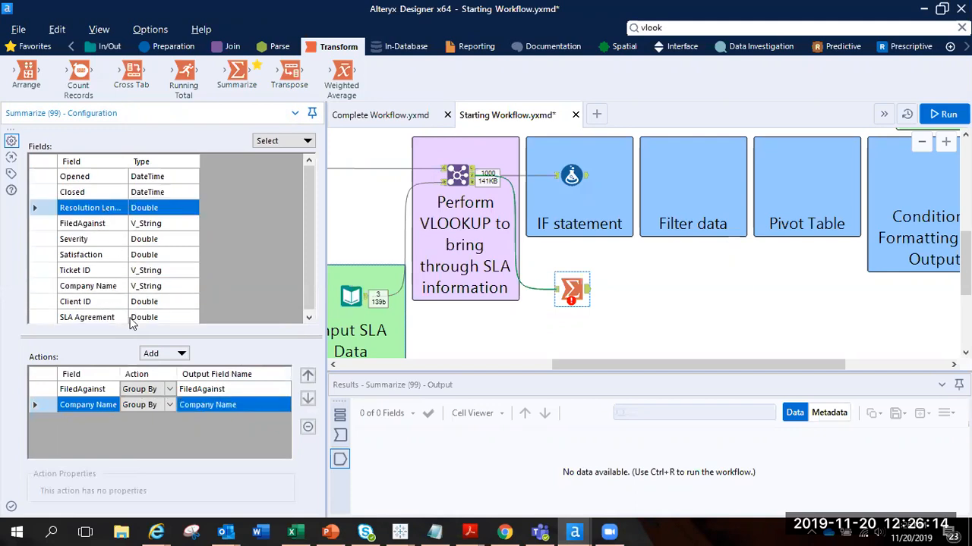
pyautogui.click(175, 359)
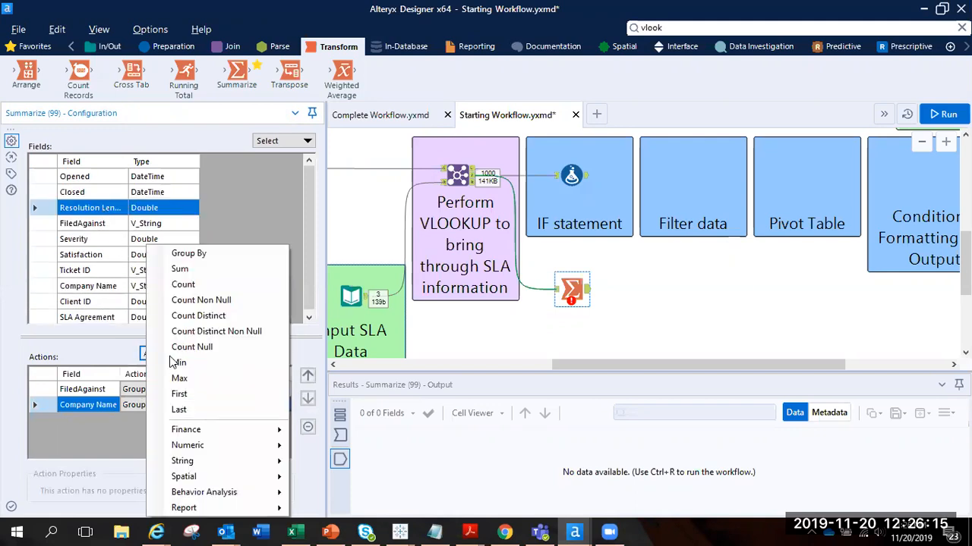
pyautogui.click(206, 254)
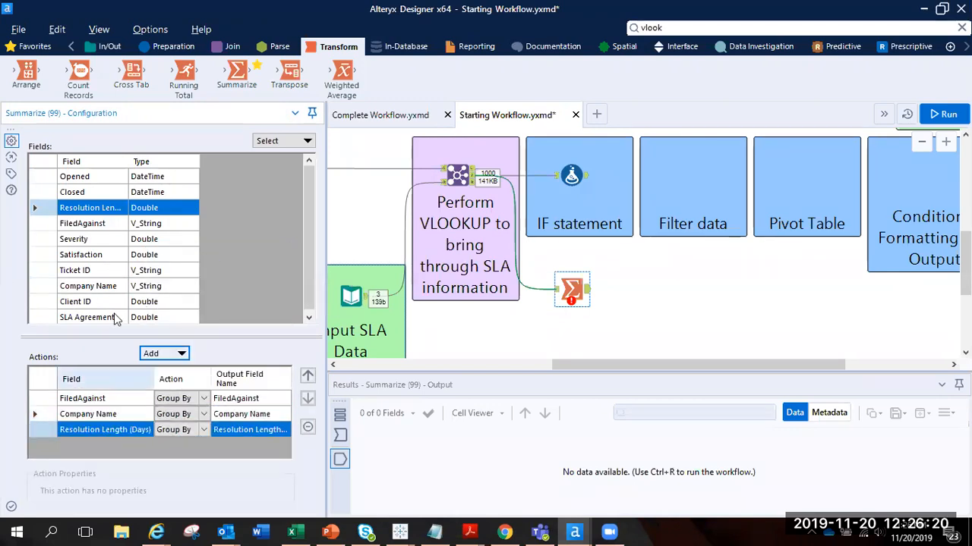
# Add the Opened and Closed fields together as Group By actions in the Summarize tool.
pyautogui.click(45, 181)
pyautogui.keyDown('ctrl'); pyautogui.click(44, 192); pyautogui.keyUp('ctrl')
pyautogui.click(179, 353)
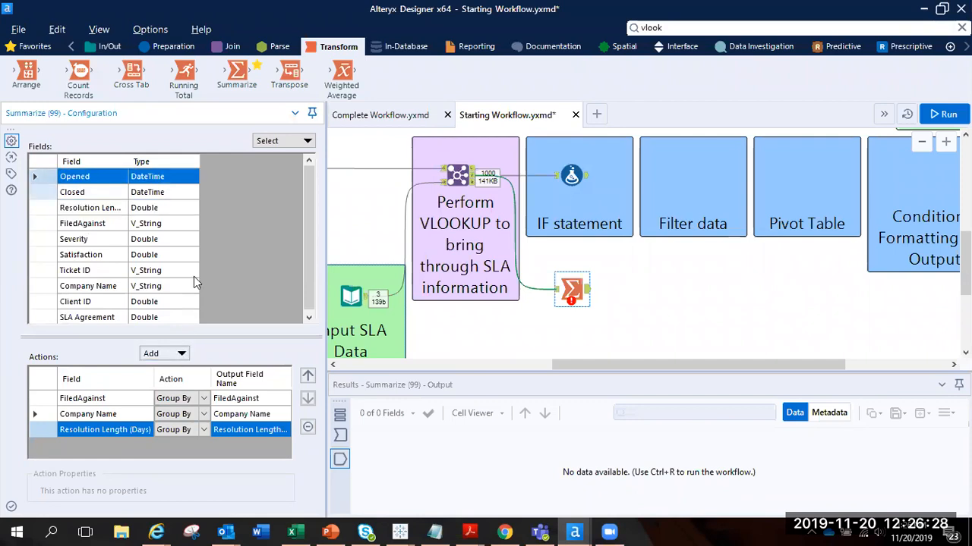
pyautogui.click(189, 253)
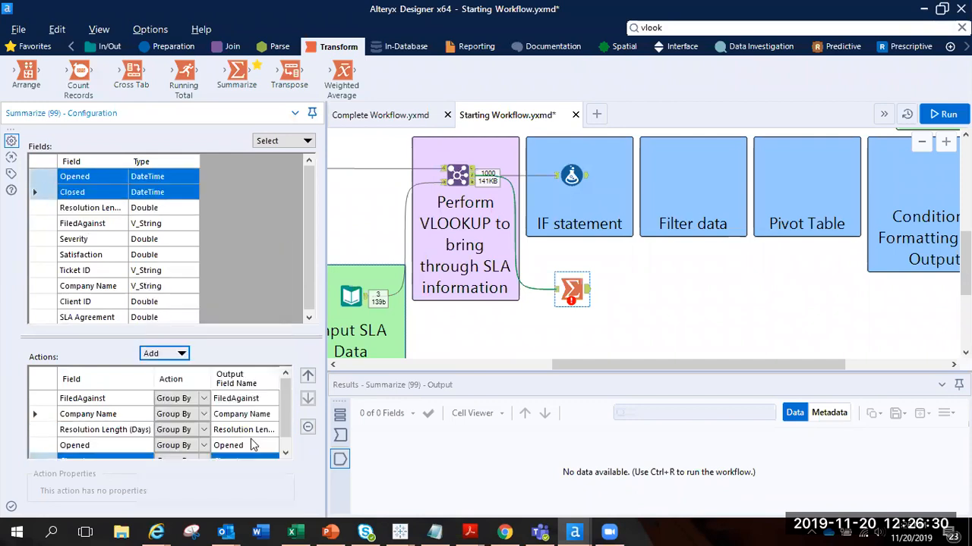
# Change the Summarize action for Resolution Length (Days) to Average.
pyautogui.scroll(-1, 232, 445)
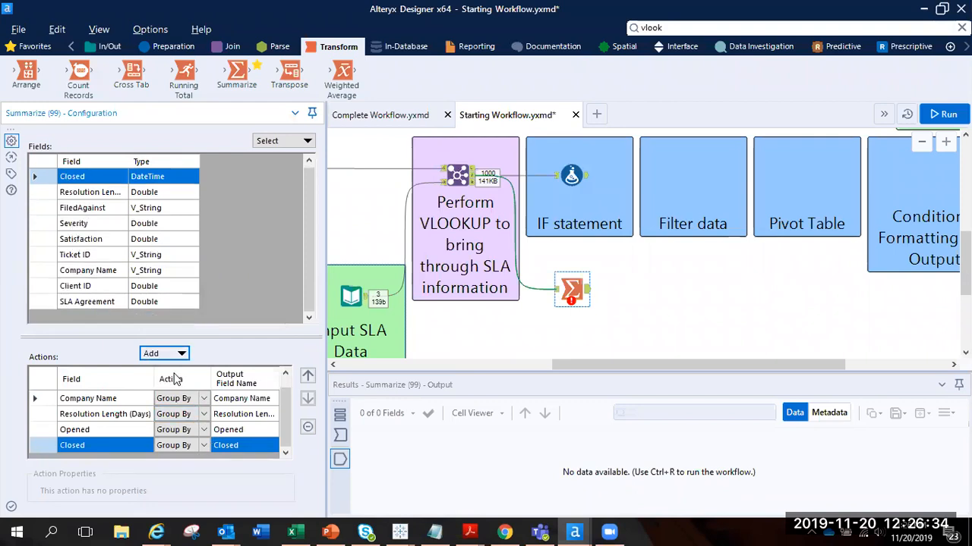
pyautogui.click(204, 416)
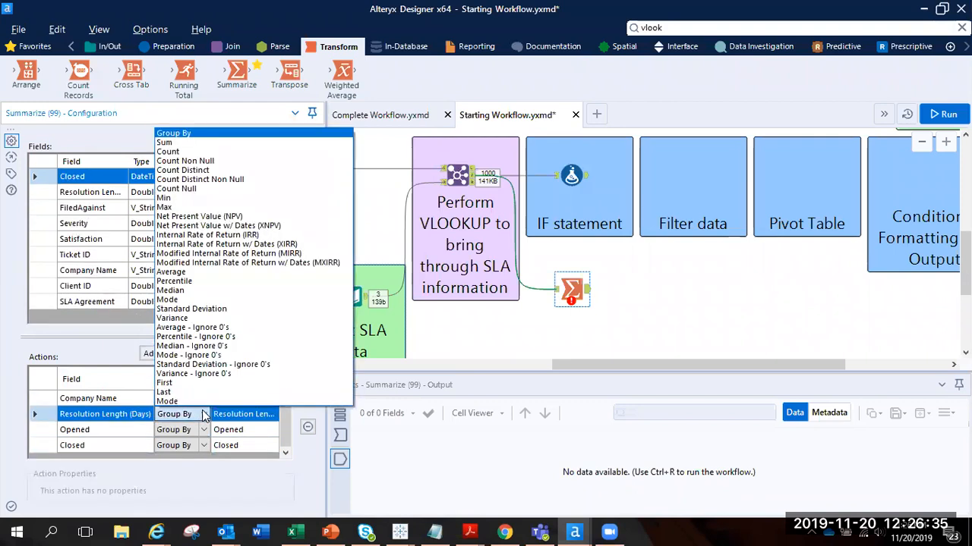
pyautogui.click(191, 272)
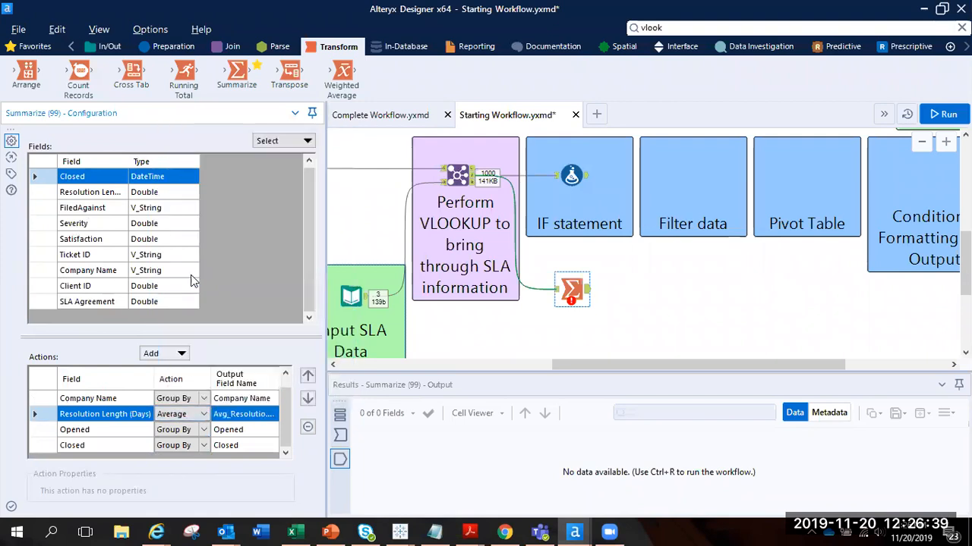
# Add SLA Agreement to the Summarize actions as a Sum and change its action to Average.
pyautogui.click(42, 303)
pyautogui.click(181, 354)
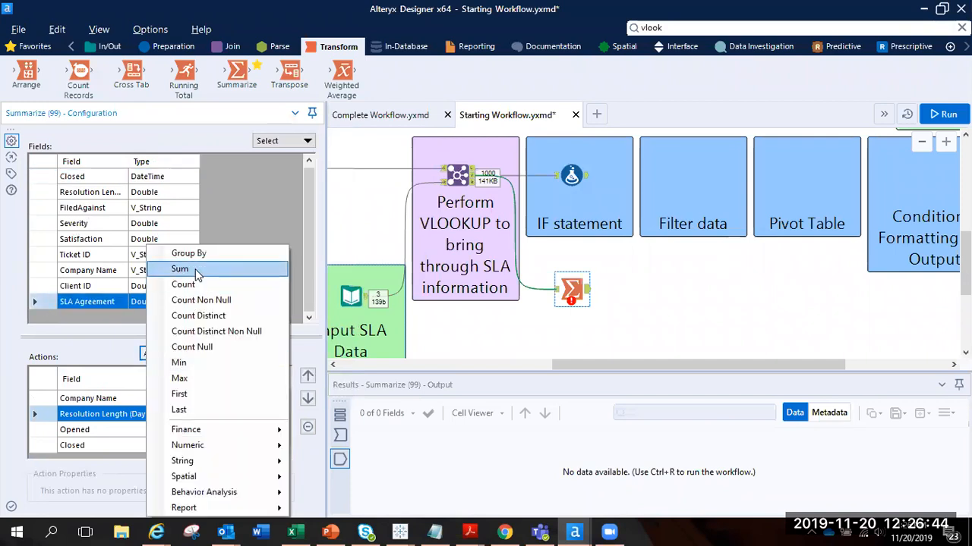
pyautogui.moveTo(213, 431)
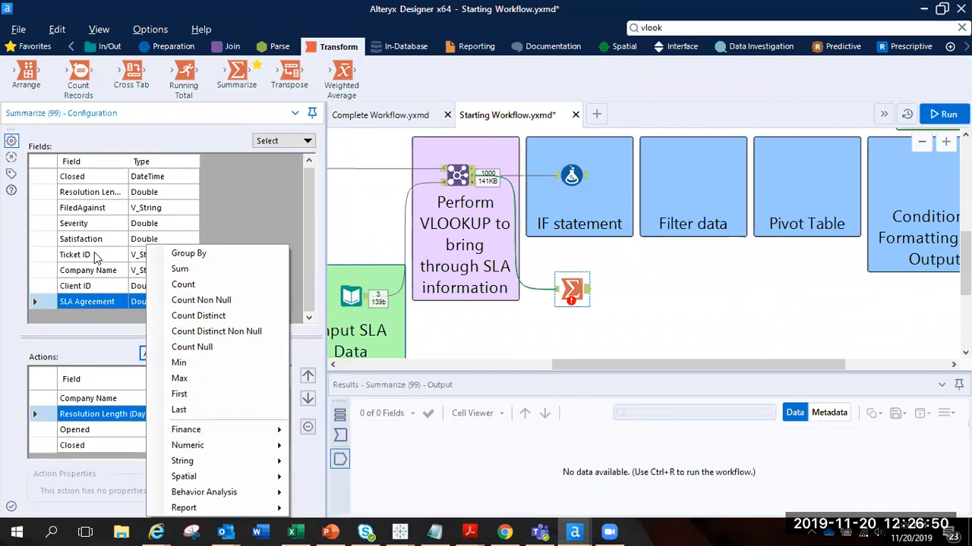
pyautogui.click(114, 385)
pyautogui.scroll(1, 204, 429)
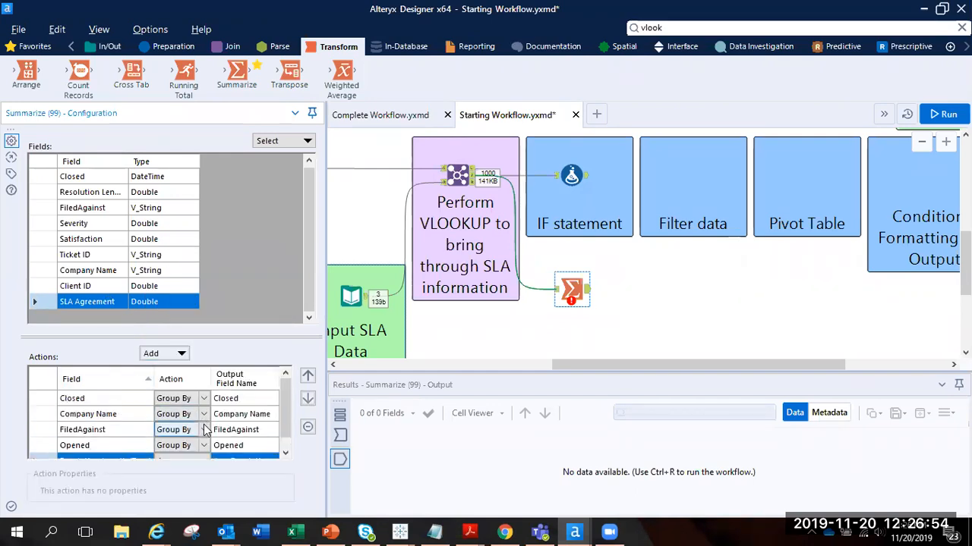
pyautogui.click(176, 353)
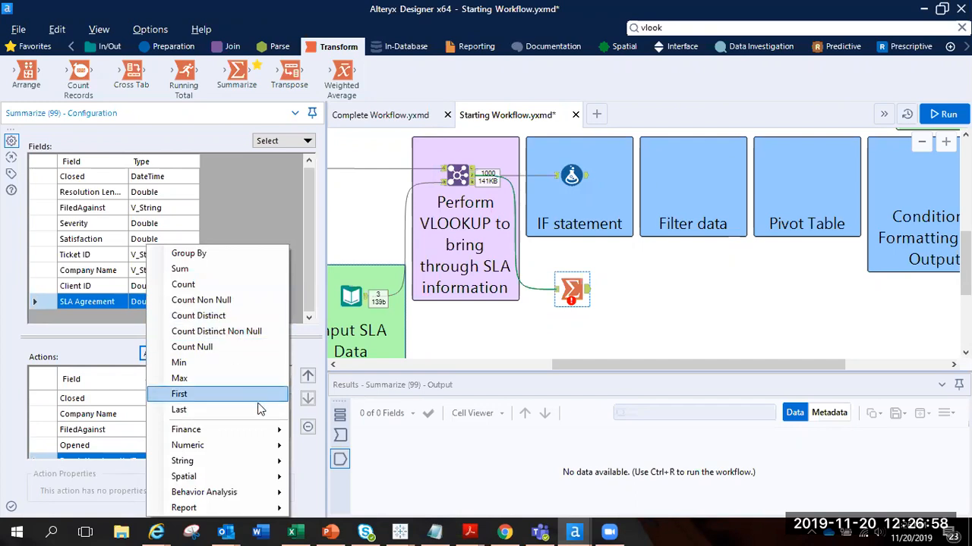
pyautogui.moveTo(263, 431)
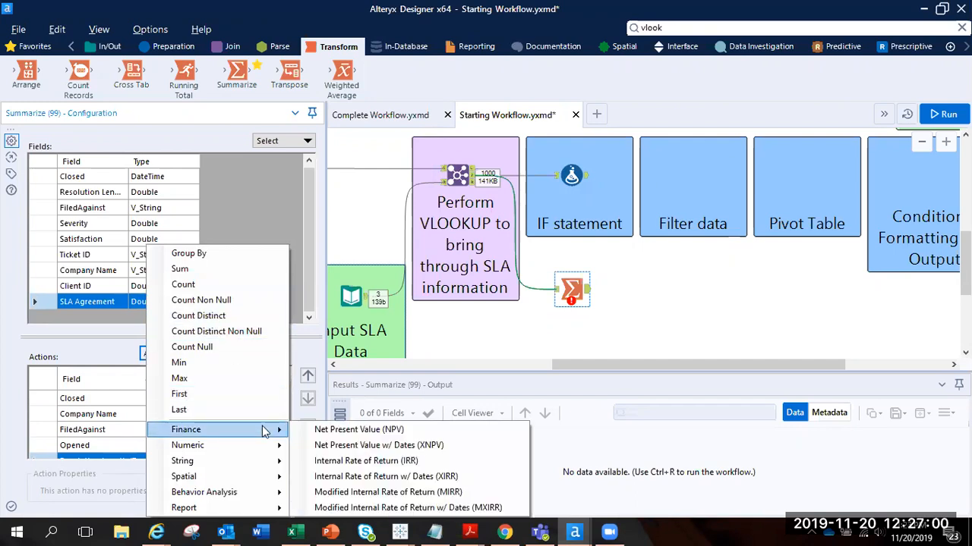
pyautogui.click(197, 268)
pyautogui.scroll(-1, 184, 427)
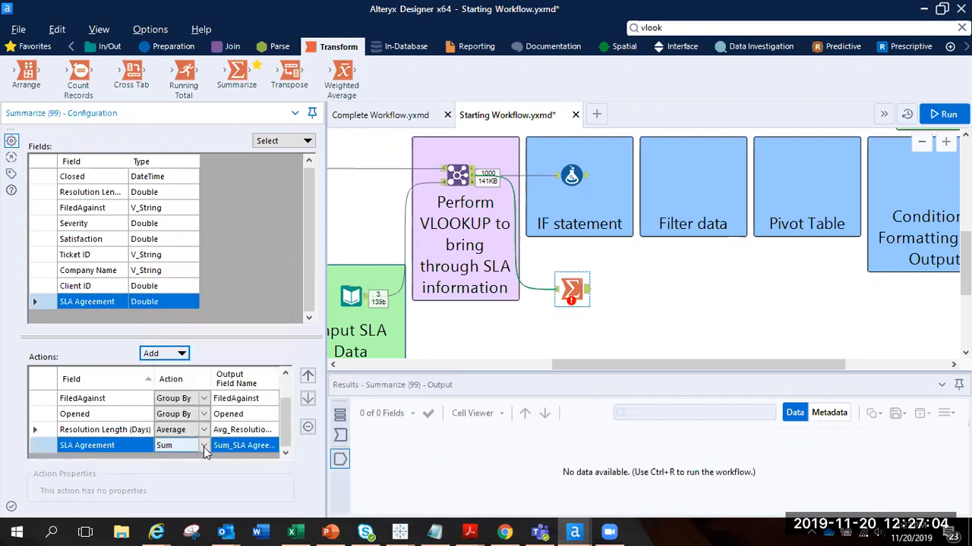
pyautogui.click(204, 446)
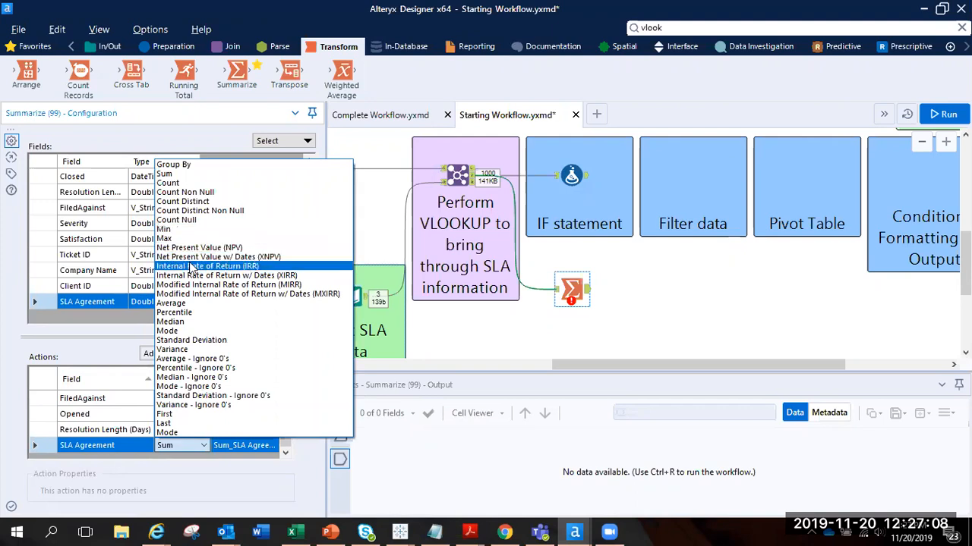
pyautogui.click(187, 302)
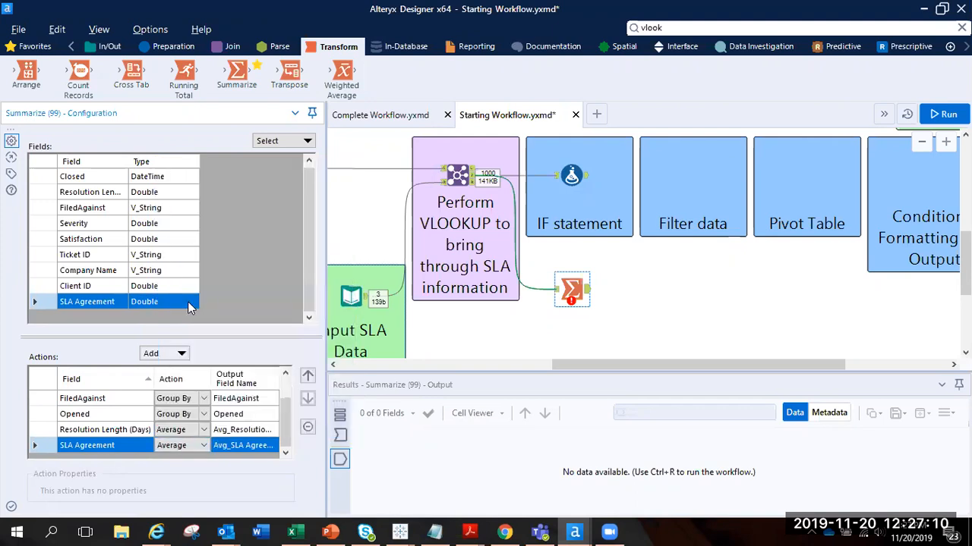
# Examine the full output field name of the averaged Resolution Length (Days) action.
pyautogui.scroll(1, 227, 425)
pyautogui.scroll(-1, 228, 428)
pyautogui.click(233, 431)
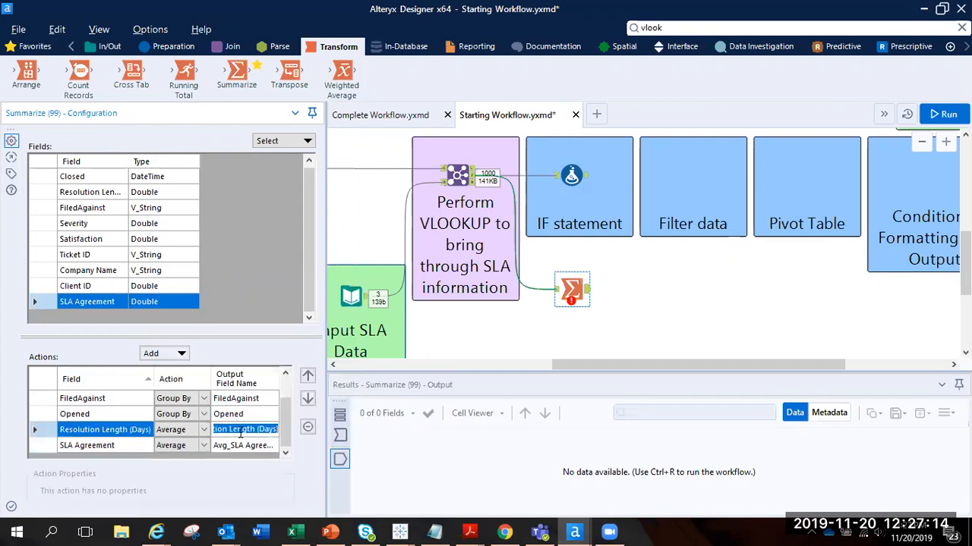
pyautogui.click(233, 431)
pyautogui.press('Left')
pyautogui.press('Left')
pyautogui.press('Left')
pyautogui.press('Left')
pyautogui.press('Left')
pyautogui.press('Left')
pyautogui.press('Left')
pyautogui.press('Left')
pyautogui.press('Left')
pyautogui.press('Left')
pyautogui.press('Left')
pyautogui.press('Left')
pyautogui.press('Left')
pyautogui.press('Left')
pyautogui.press('Left')
pyautogui.press('Left')
pyautogui.press('Left')
pyautogui.press('Left')
pyautogui.press('Left')
pyautogui.press('Left')
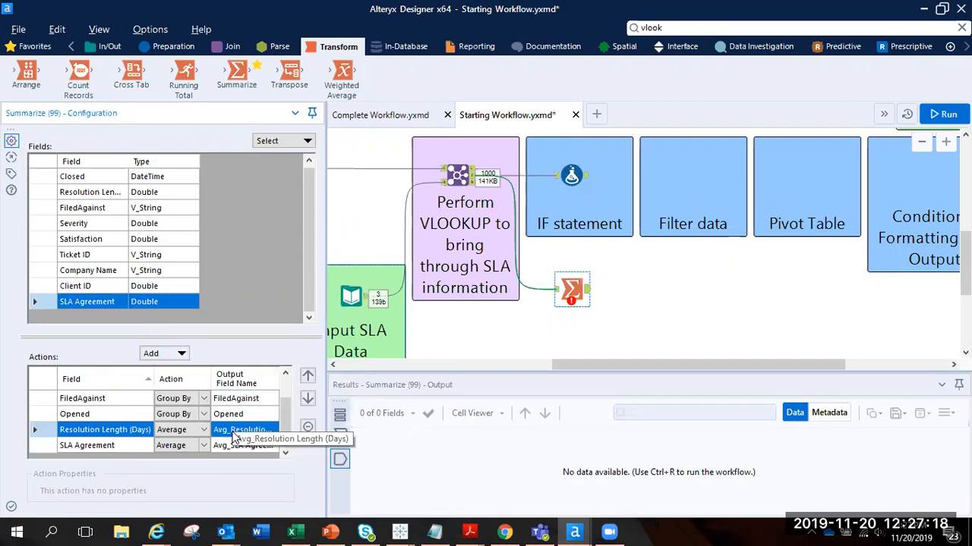
pyautogui.click(233, 431)
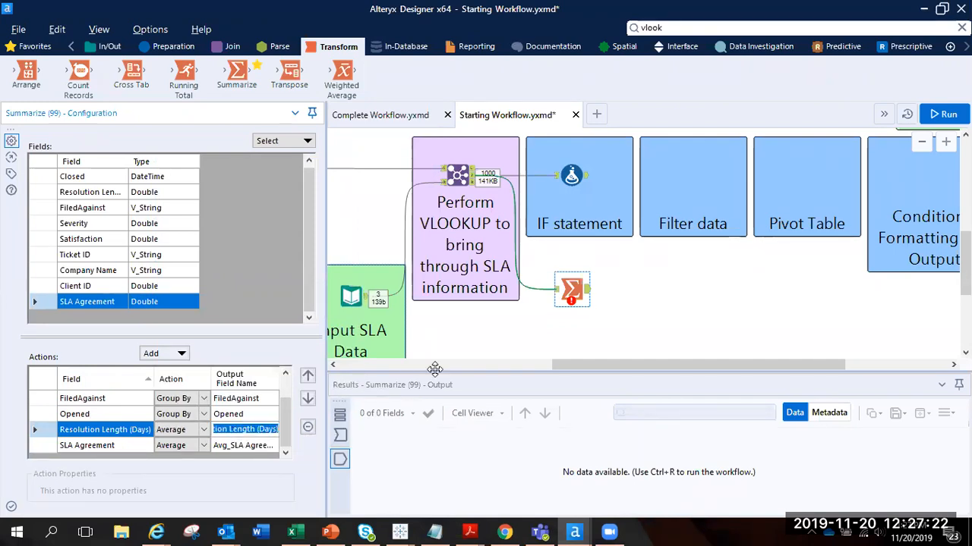
# Run the workflow and review the Summarize tool's output records, narrowing the configuration area to show more columns.
pyautogui.click(507, 328)
pyautogui.hotkey('ctrl', 'r')
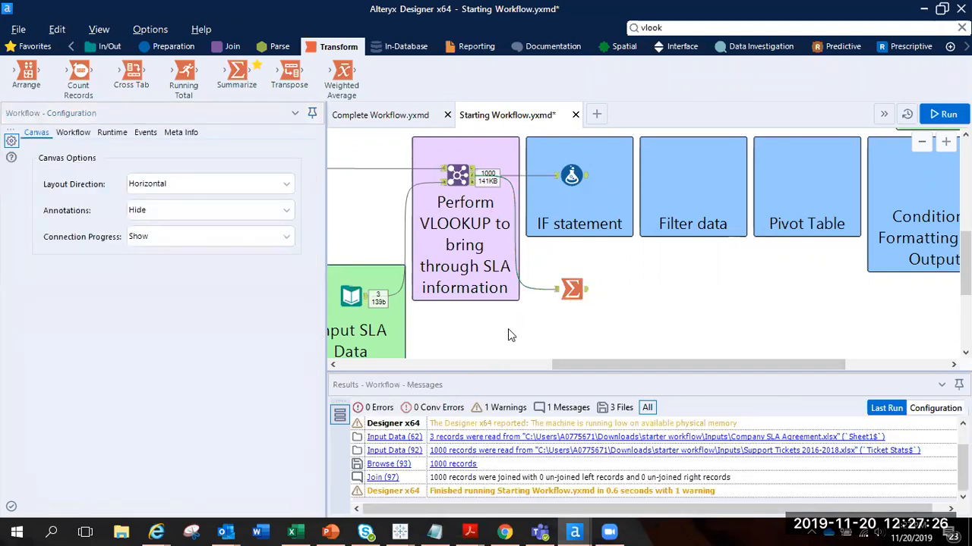
pyautogui.hotkey('ctrl', 'r')
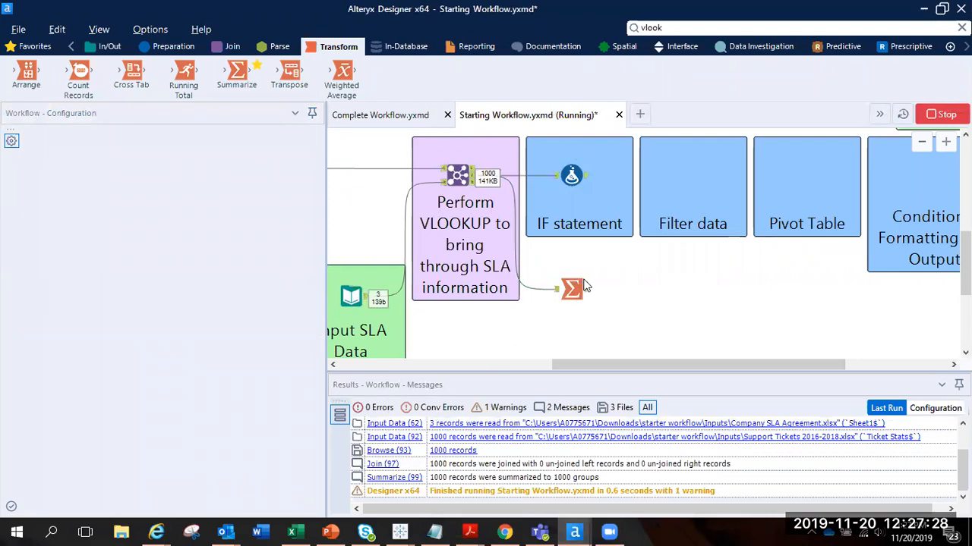
pyautogui.click(612, 321)
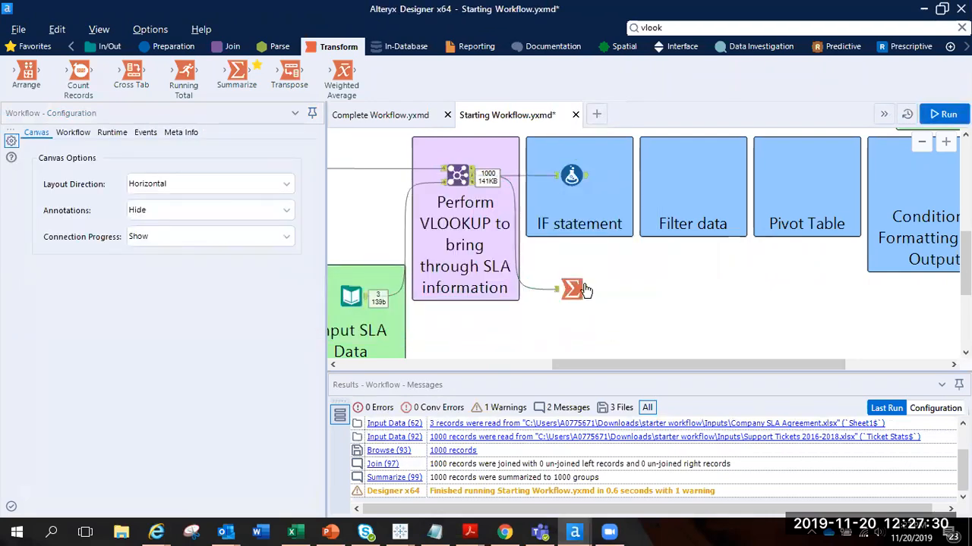
pyautogui.click(585, 294)
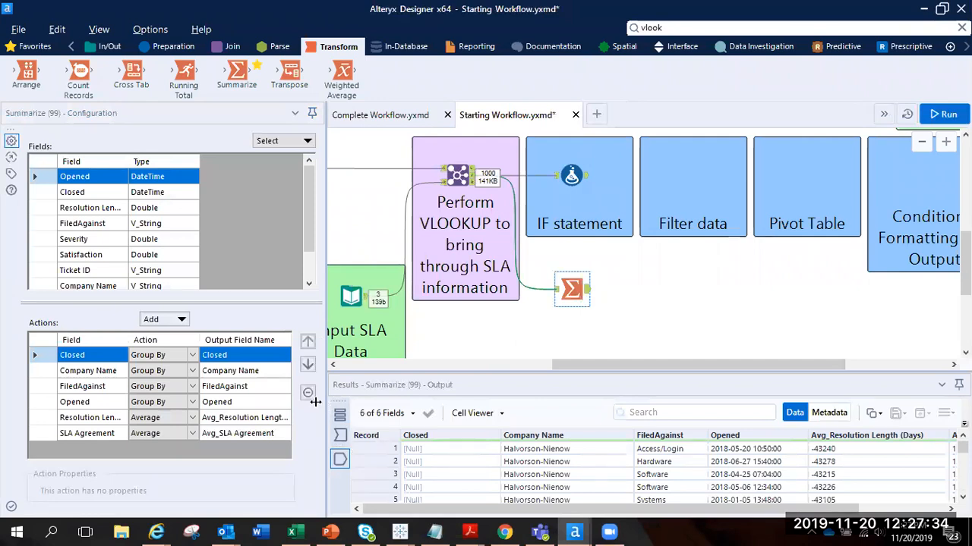
pyautogui.moveTo(326, 402); pyautogui.dragTo(270, 399)
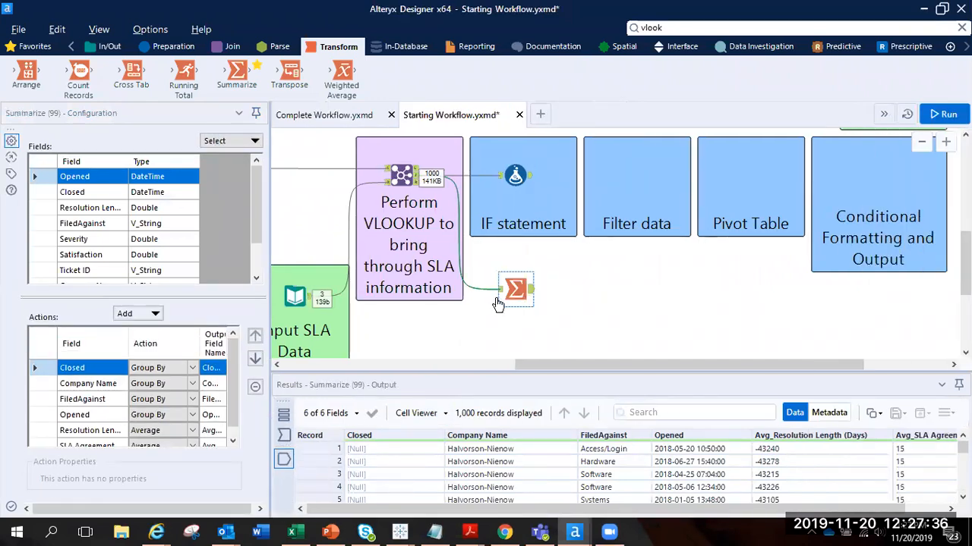
pyautogui.scroll(-3, 448, 490)
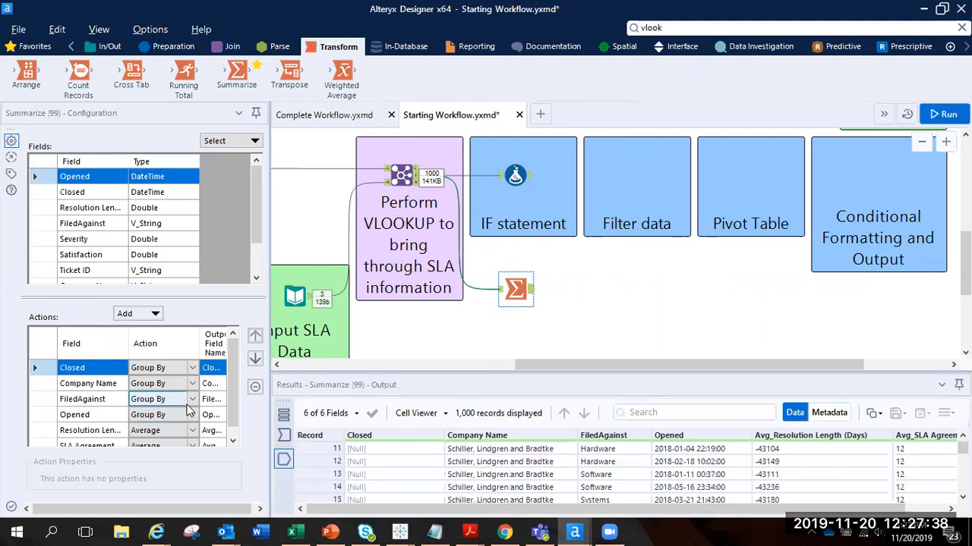
# Remove the Closed and Opened Group By actions from the Summarize tool.
pyautogui.click(255, 388)
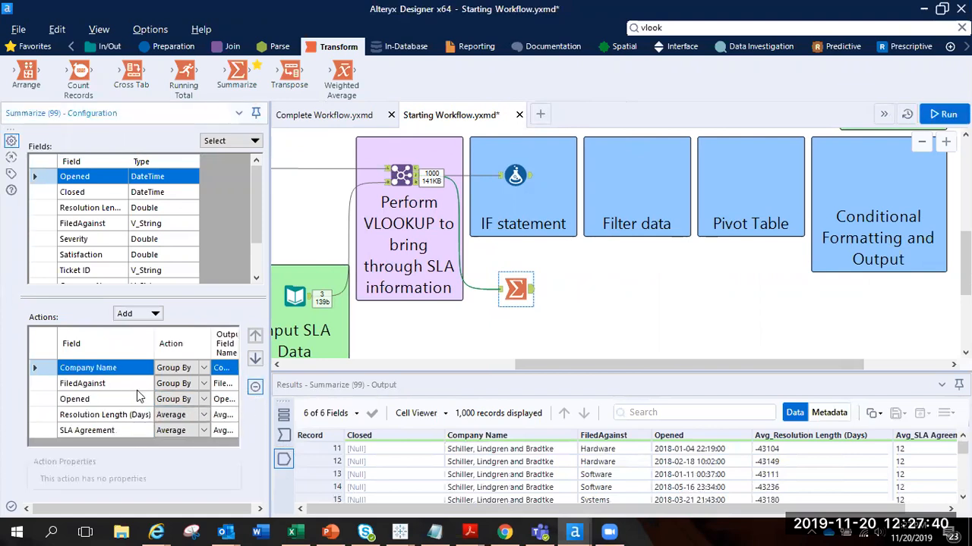
pyautogui.click(52, 399)
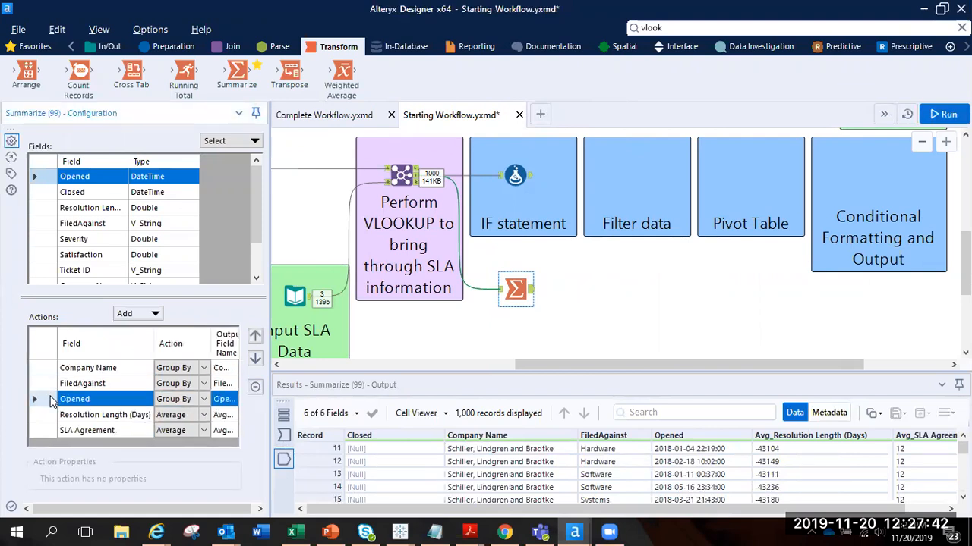
pyautogui.click(256, 388)
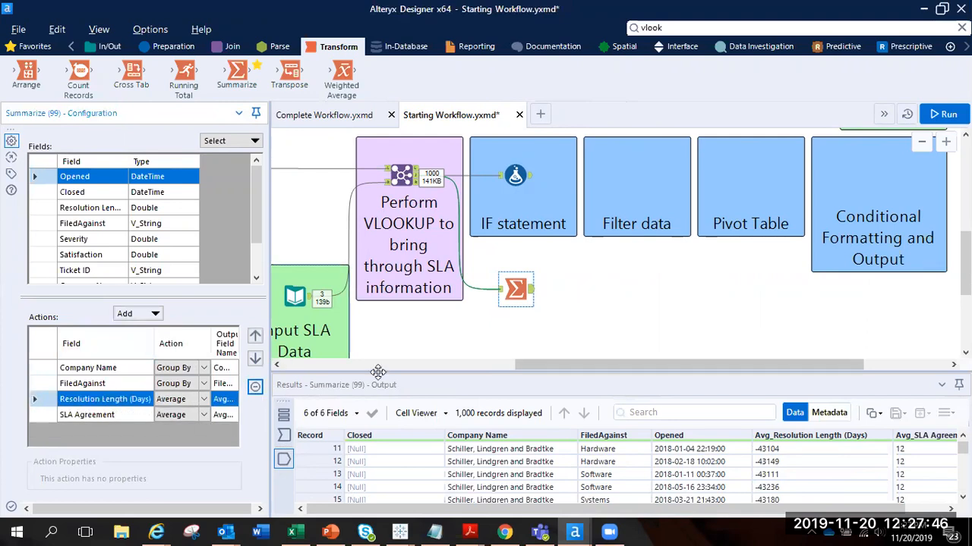
# Rerun the workflow and compare the Summarize tool's grouped averages with the Join tool's joined output.
pyautogui.hotkey('ctrl', 'r')
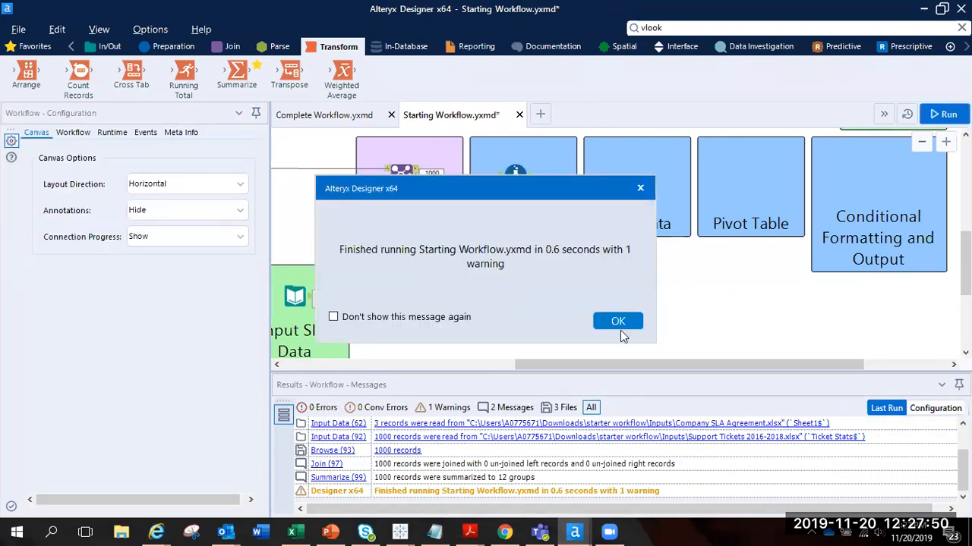
pyautogui.click(617, 322)
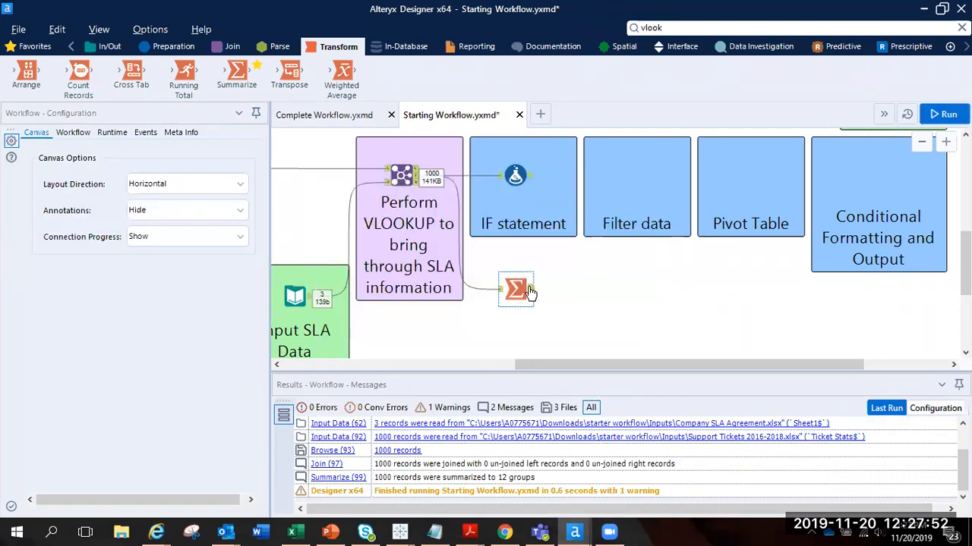
pyautogui.click(518, 288)
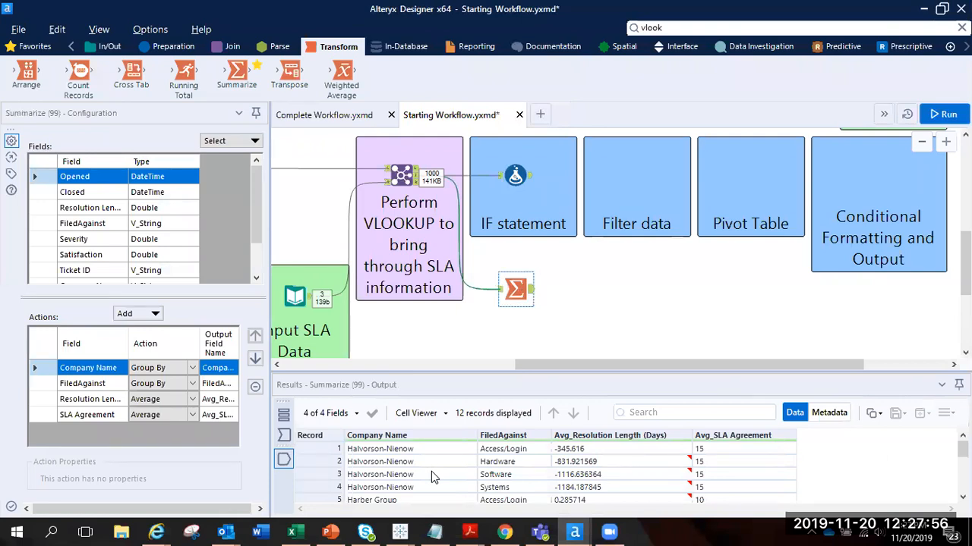
pyautogui.scroll(-3, 431, 471)
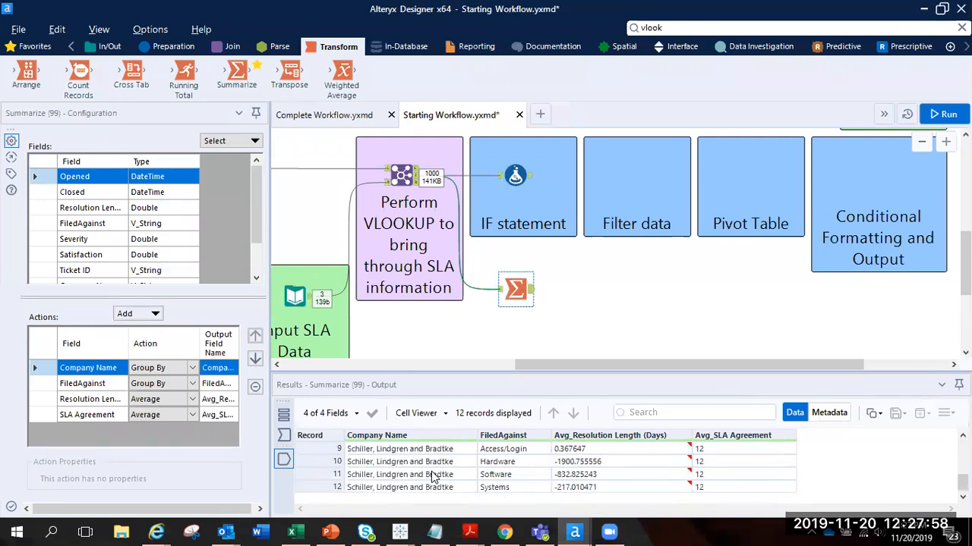
pyautogui.click(417, 178)
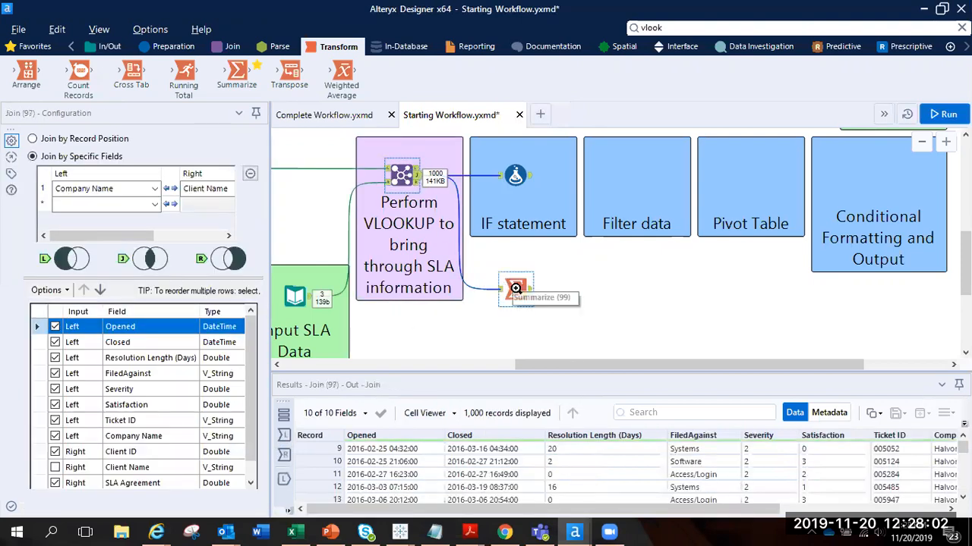
# Delete the Summarize tool below the IF statement container.
pyautogui.click(515, 289)
pyautogui.rightClick(516, 289)
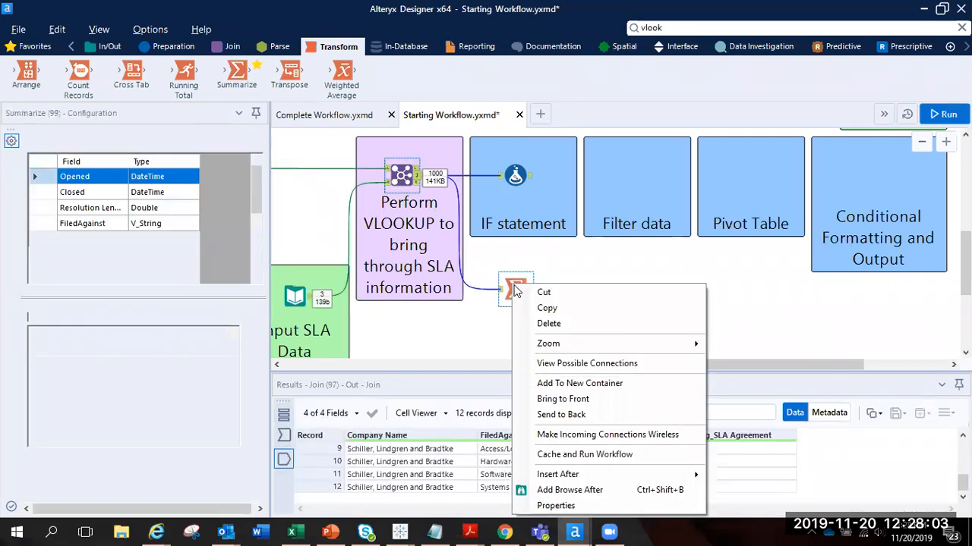
pyautogui.click(527, 321)
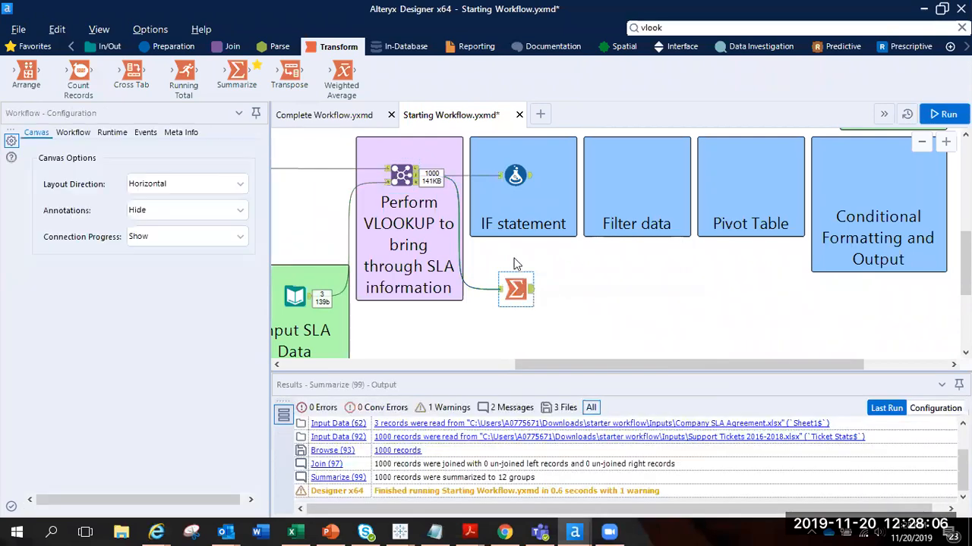
pyautogui.press('Delete')
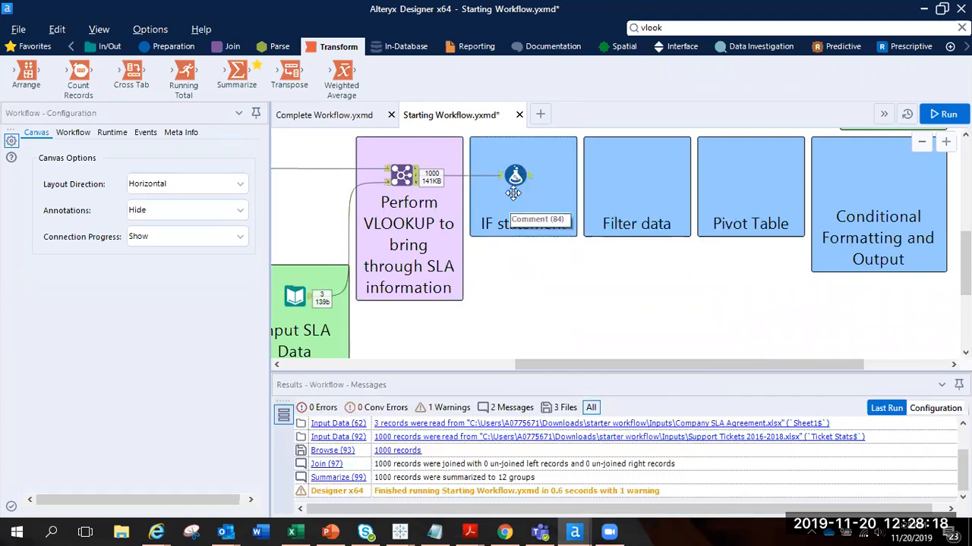
# Examine the In SLA? values in the output records of the Formula tool in the IF statement container.
pyautogui.scroll(2, 520, 285)
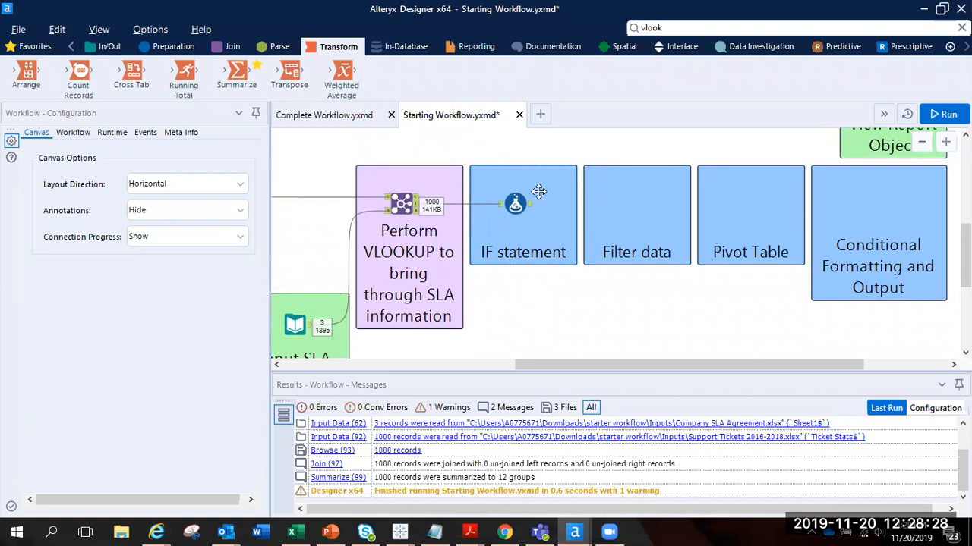
pyautogui.click(520, 203)
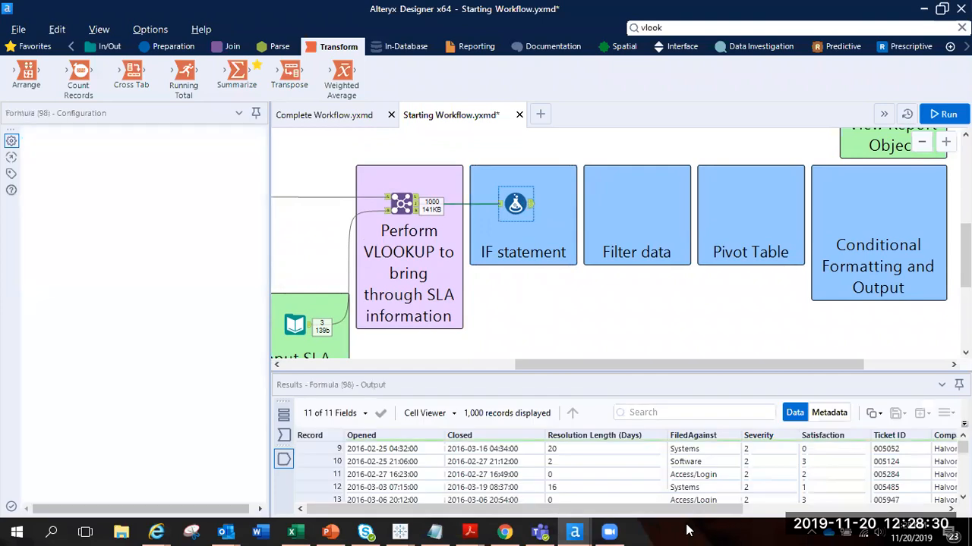
pyautogui.moveTo(810, 509); pyautogui.dragTo(886, 509)
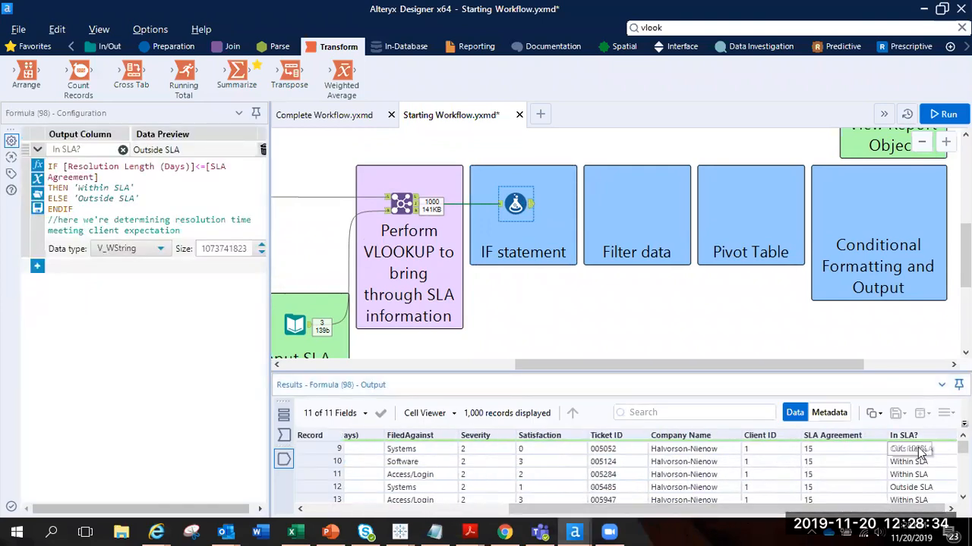
pyautogui.click(920, 451)
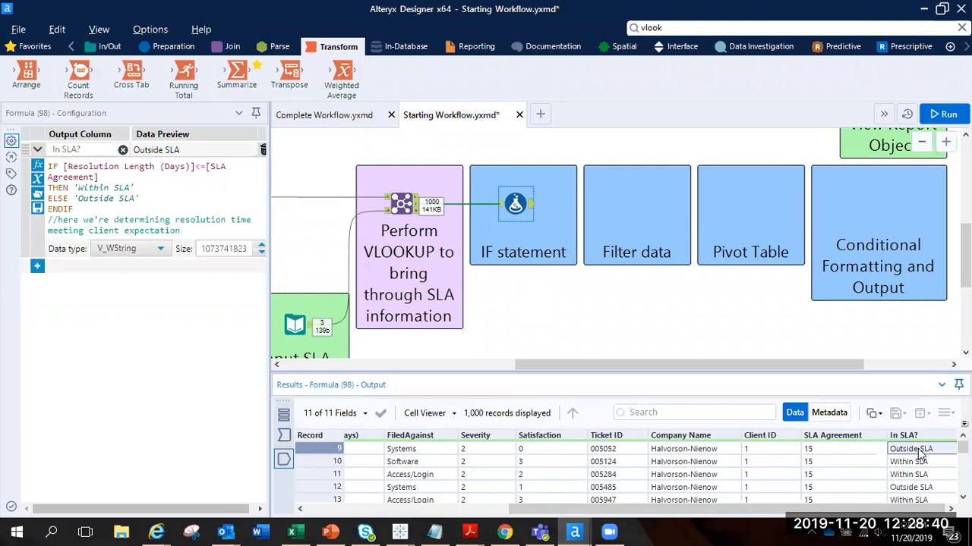
pyautogui.click(922, 463)
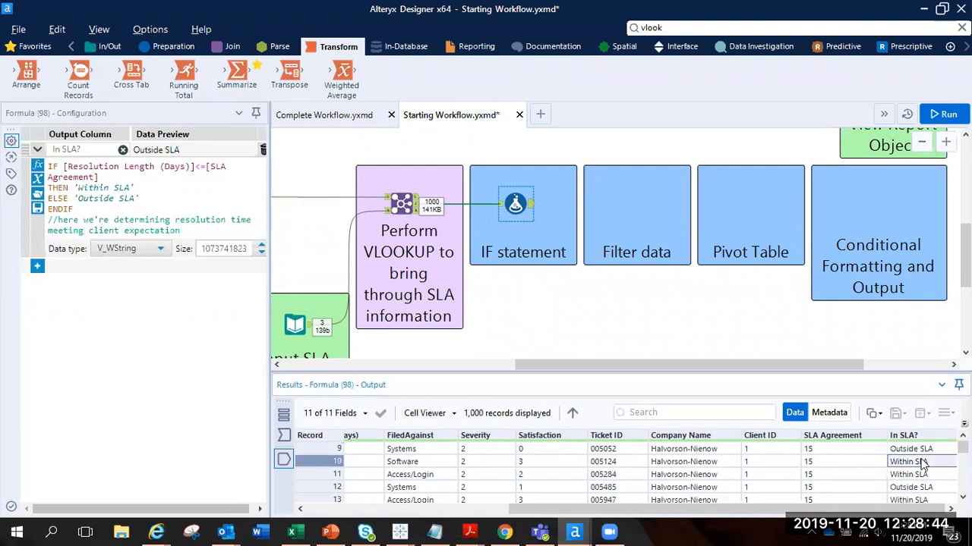
pyautogui.click(911, 451)
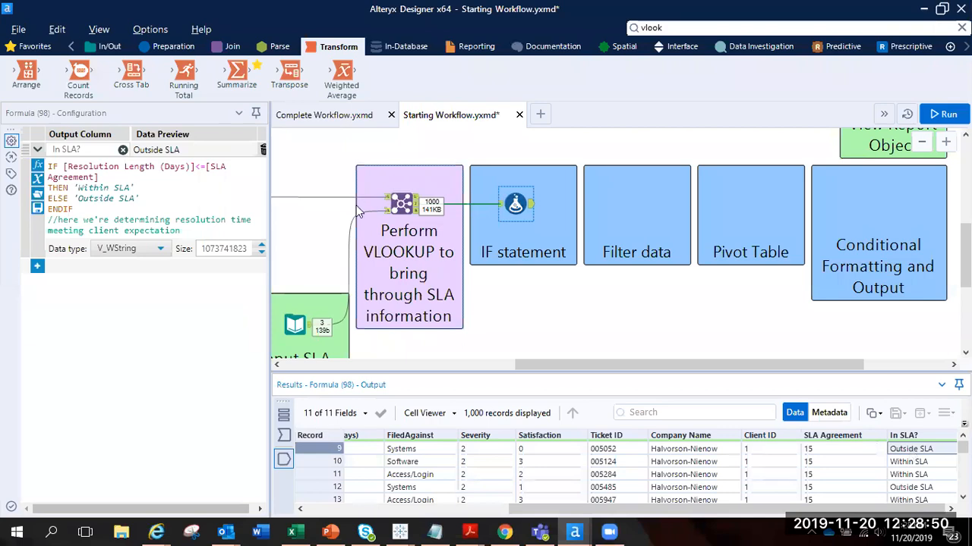
# Add a Filter tool in the Filter data container, connected to the Formula tool, and show its False output.
pyautogui.click(160, 48)
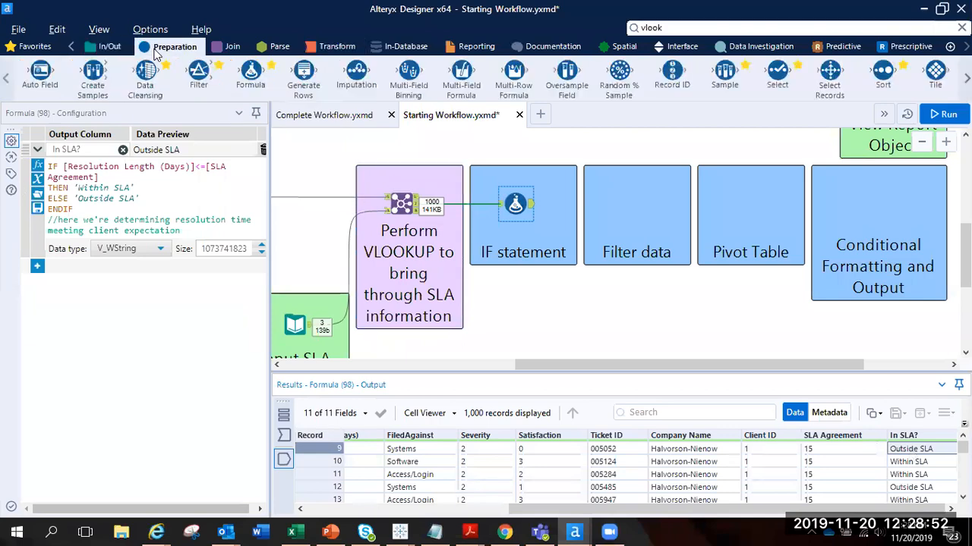
pyautogui.moveTo(199, 72); pyautogui.dragTo(635, 204)
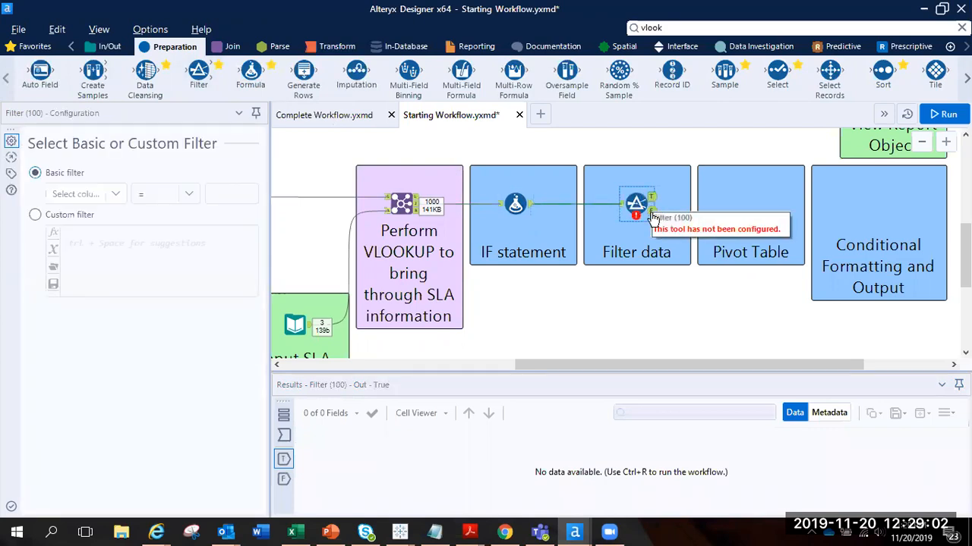
pyautogui.click(653, 214)
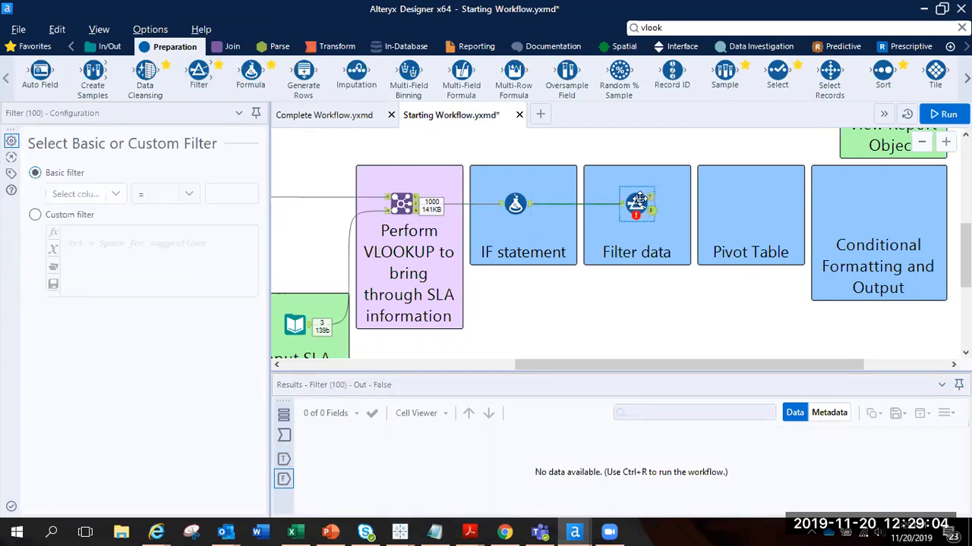
# Set the basic filter to In SLA? Equals Outside SLA, then switch the Filter tool to its custom filter expression.
pyautogui.click(114, 195)
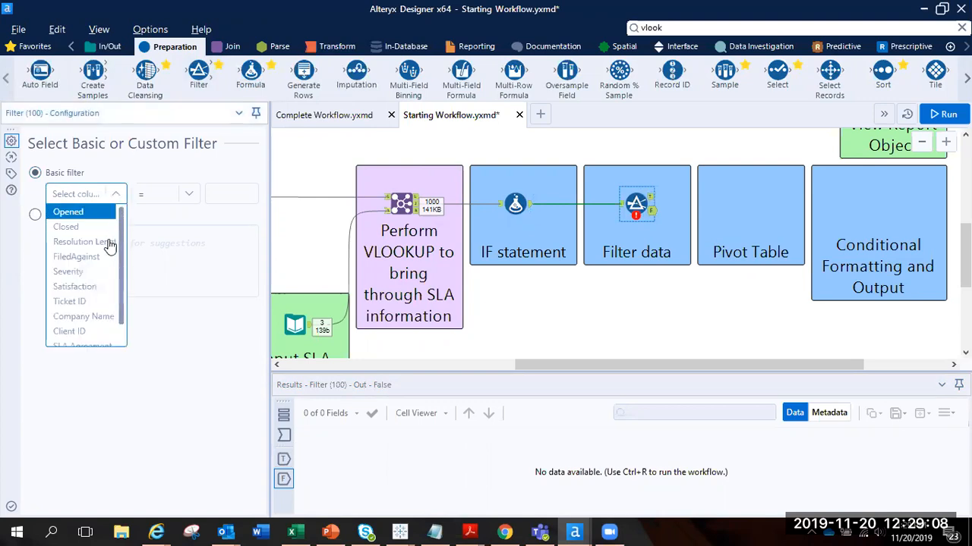
pyautogui.scroll(-2, 95, 241)
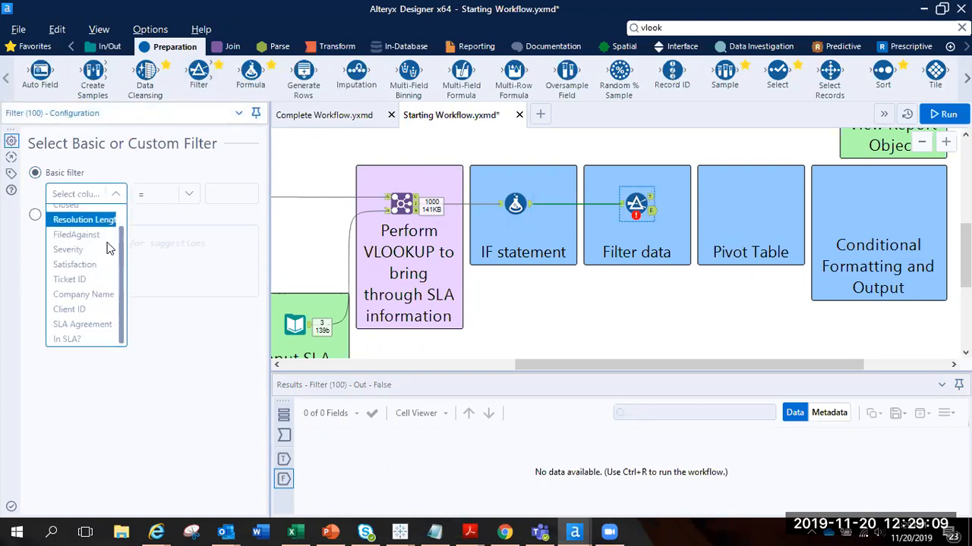
pyautogui.click(86, 341)
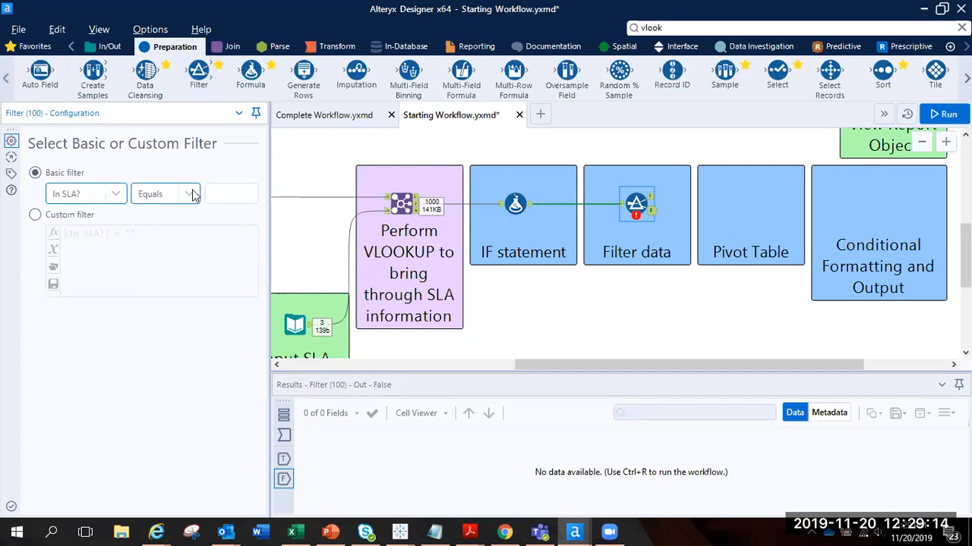
pyautogui.click(223, 190)
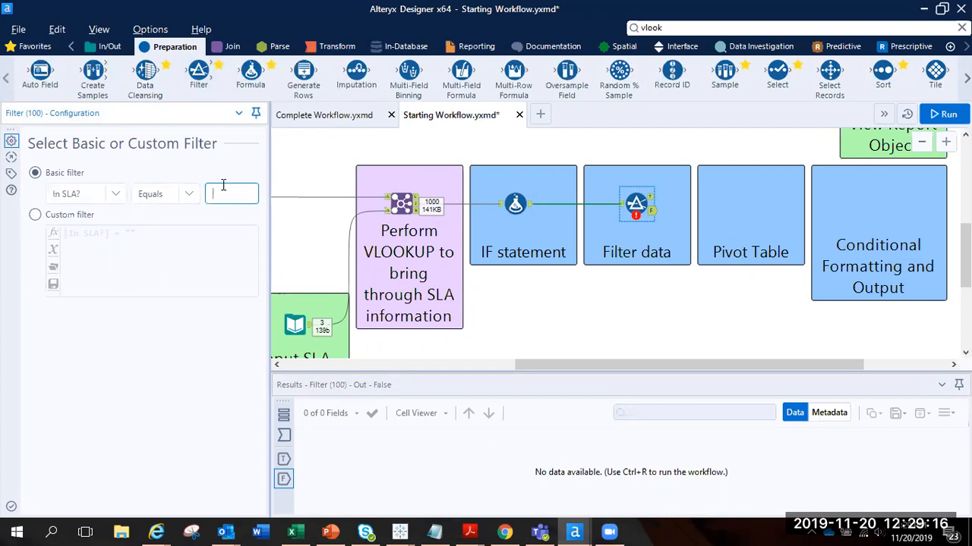
pyautogui.write('0utside')
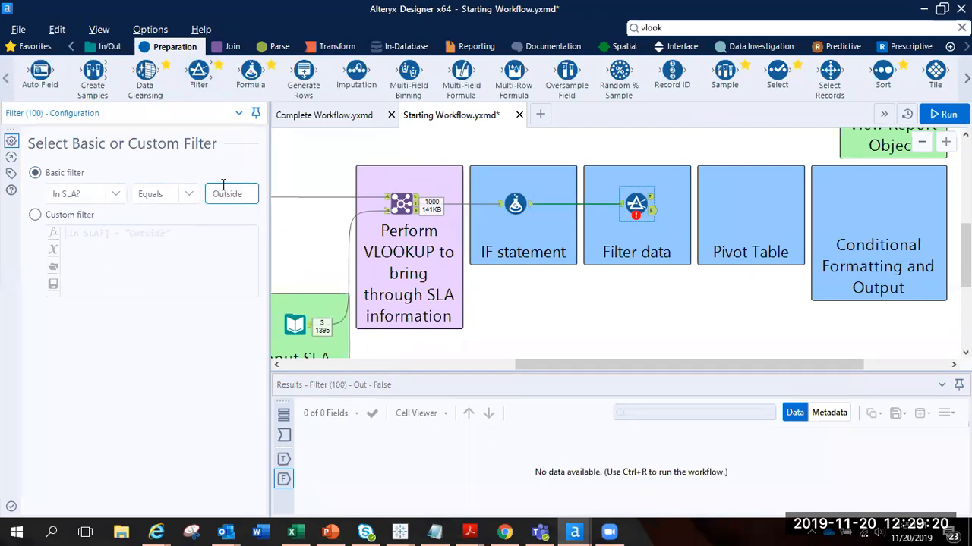
pyautogui.write(' SLA')
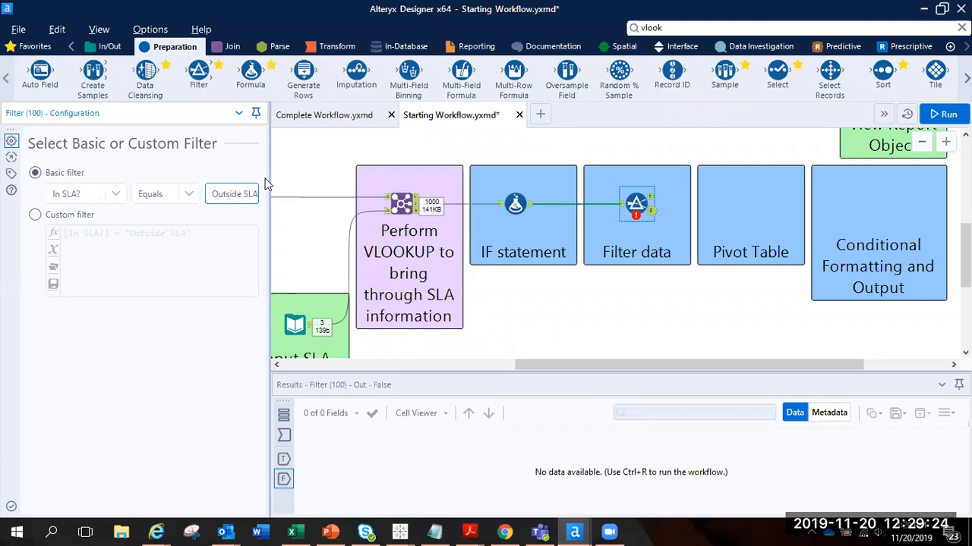
pyautogui.moveTo(271, 179); pyautogui.dragTo(294, 177)
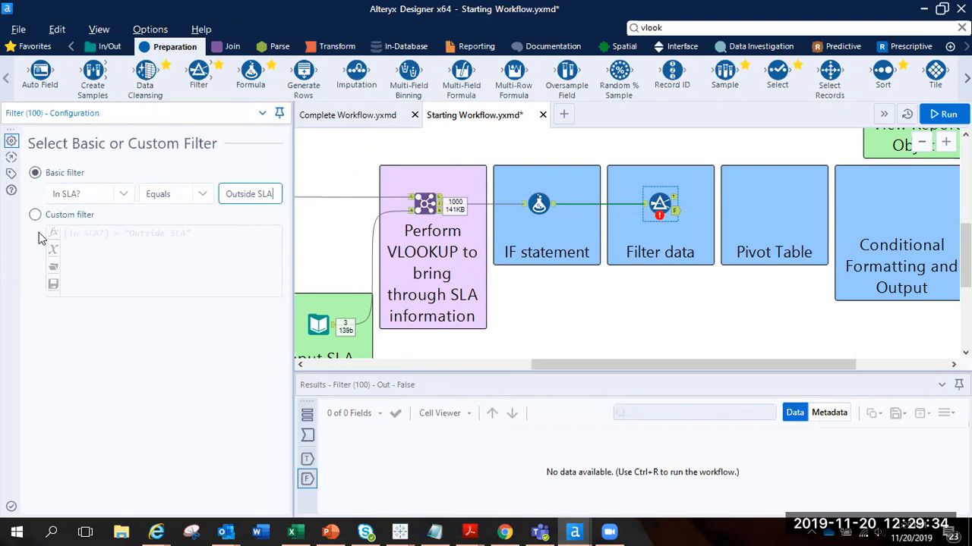
pyautogui.click(66, 216)
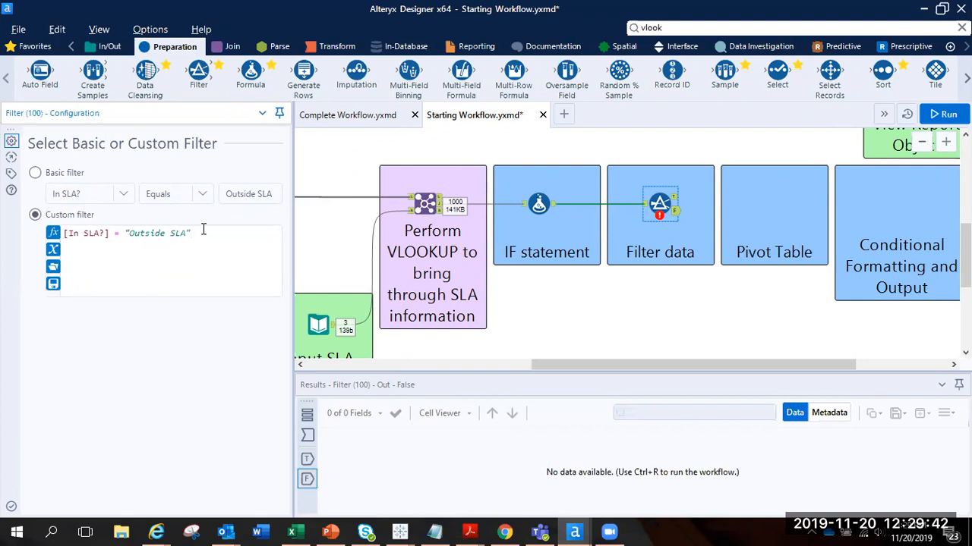
# Change the Filter condition to In SLA? Contains "Outside" using the basic filter, then switch it back to the custom filter expression.
pyautogui.moveTo(206, 232); pyautogui.dragTo(126, 232)
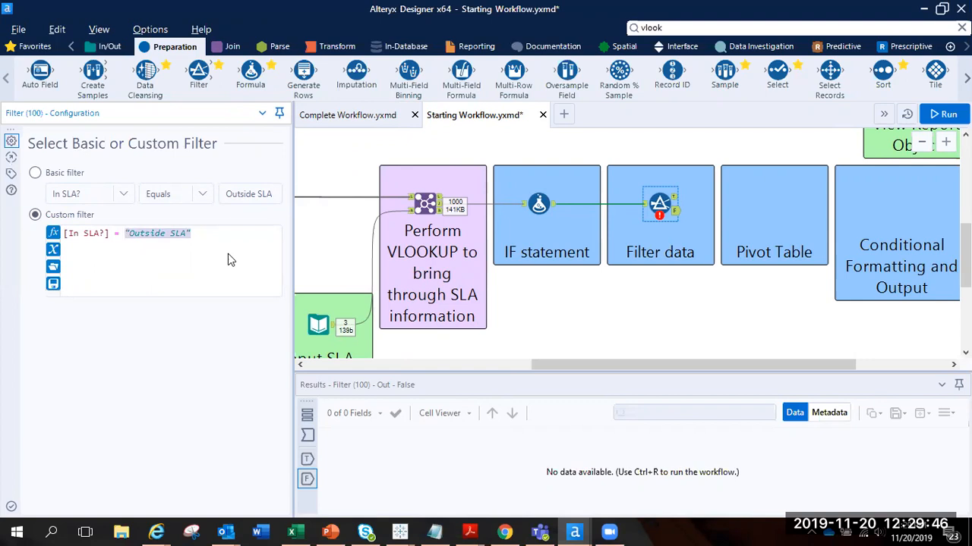
pyautogui.click(59, 177)
pyautogui.click(204, 195)
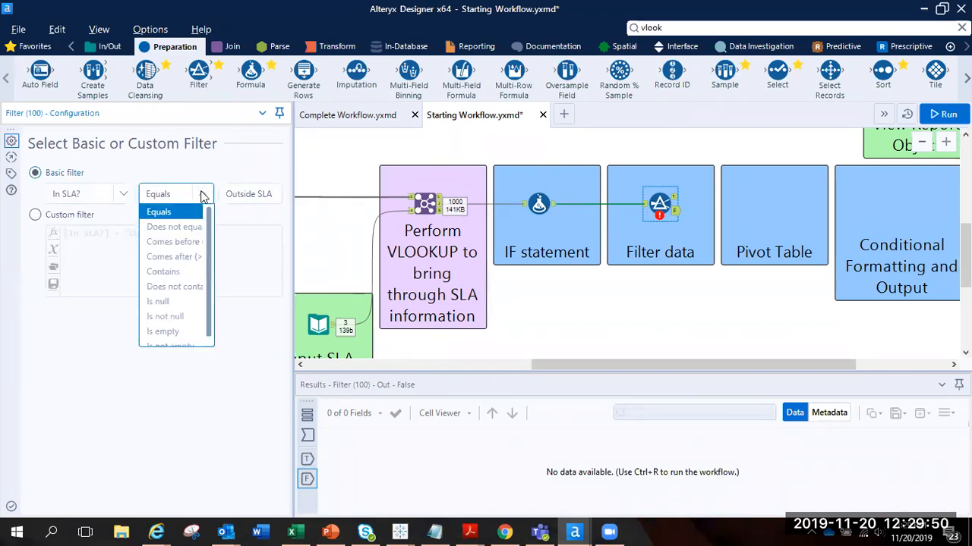
pyautogui.click(183, 273)
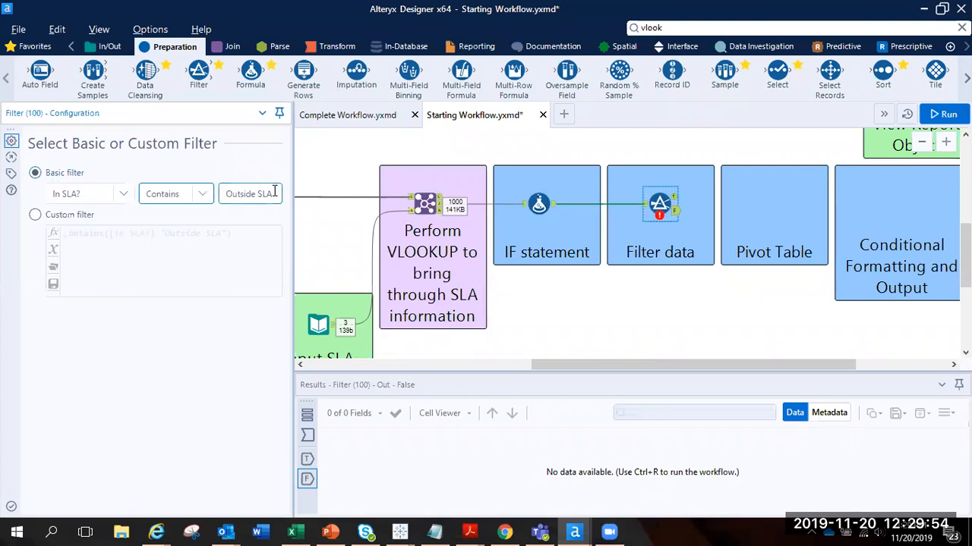
pyautogui.moveTo(272, 194); pyautogui.dragTo(260, 192)
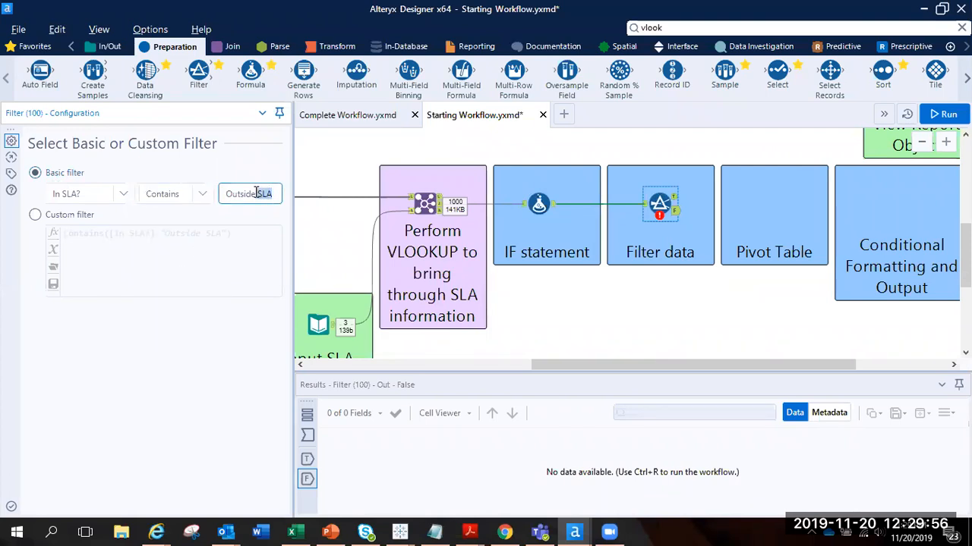
pyautogui.press('BackSpace')
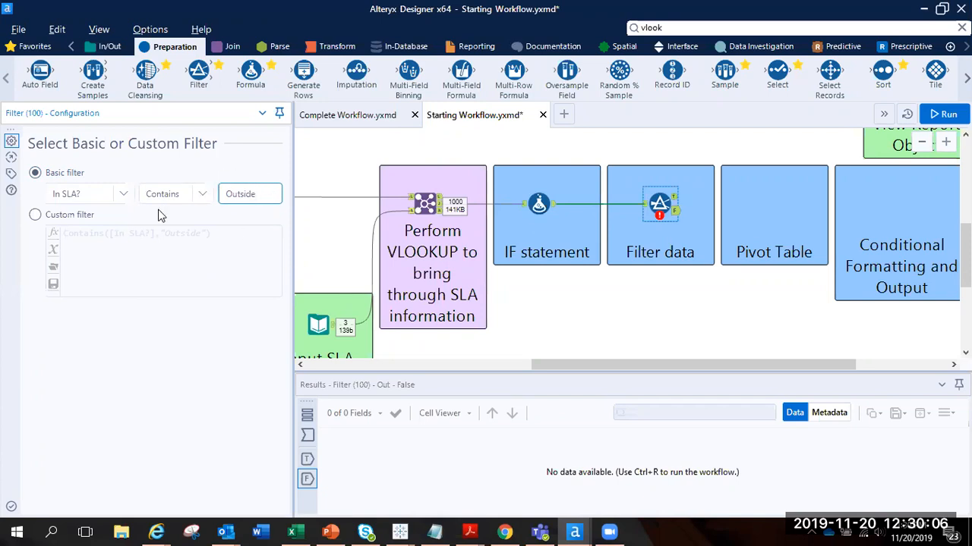
pyautogui.click(68, 217)
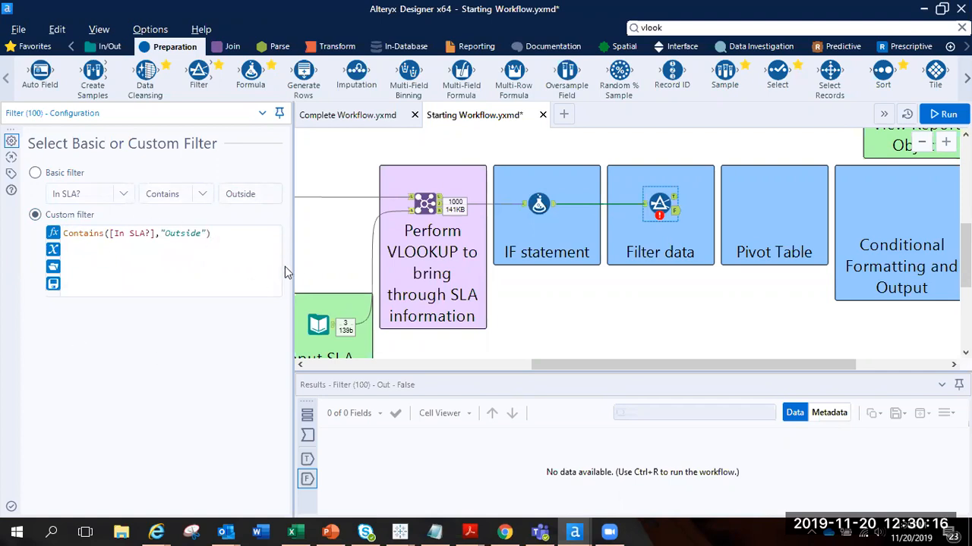
# Run the workflow and examine the records in the Filter's False output across all columns.
pyautogui.hotkey('ctrl', 's')
pyautogui.hotkey('ctrl', 'r')
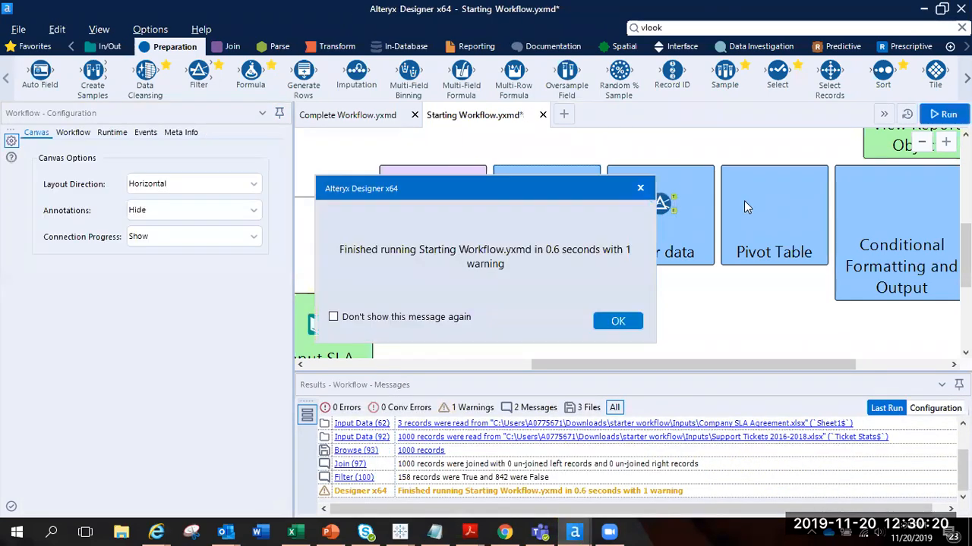
pyautogui.click(618, 322)
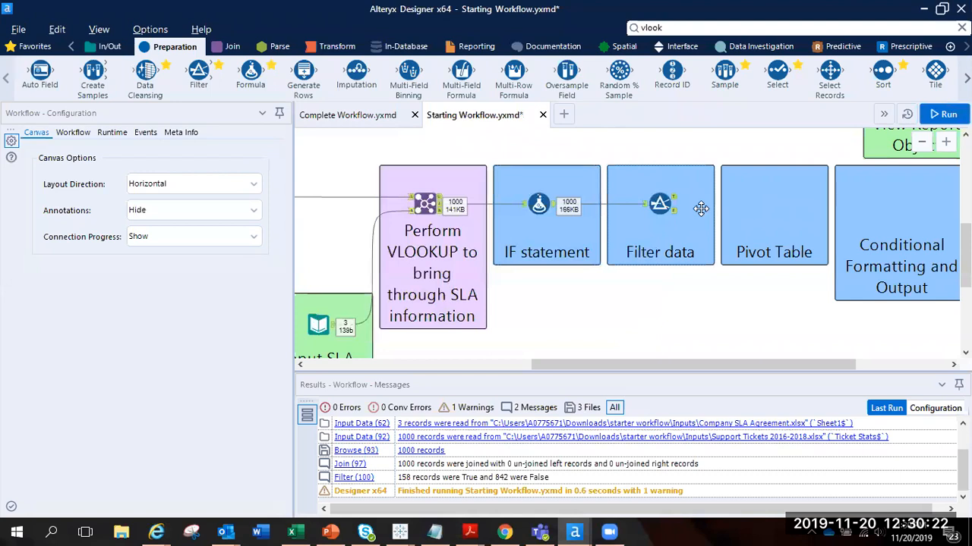
pyautogui.click(676, 214)
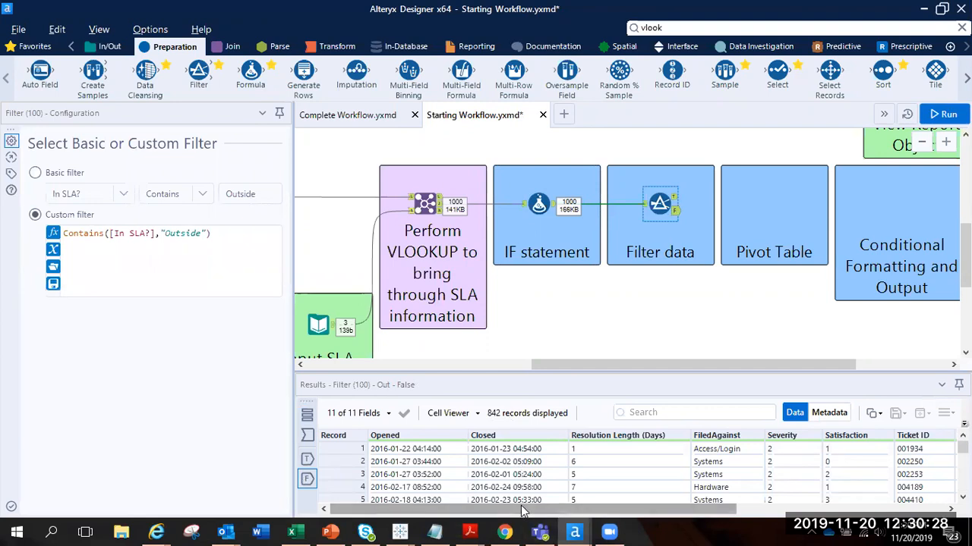
pyautogui.moveTo(522, 515); pyautogui.dragTo(719, 511)
pyautogui.moveTo(576, 516); pyautogui.dragTo(437, 520)
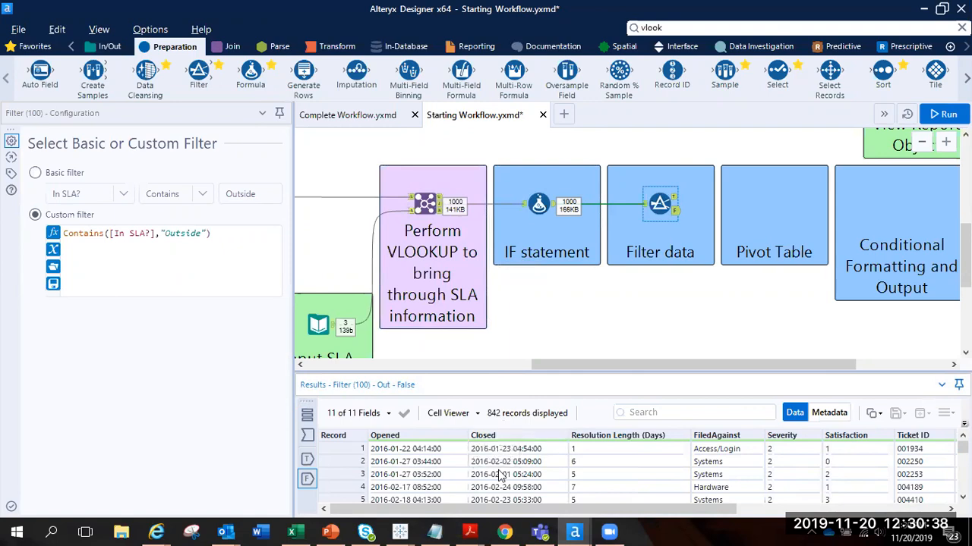
pyautogui.moveTo(654, 507); pyautogui.dragTo(456, 529)
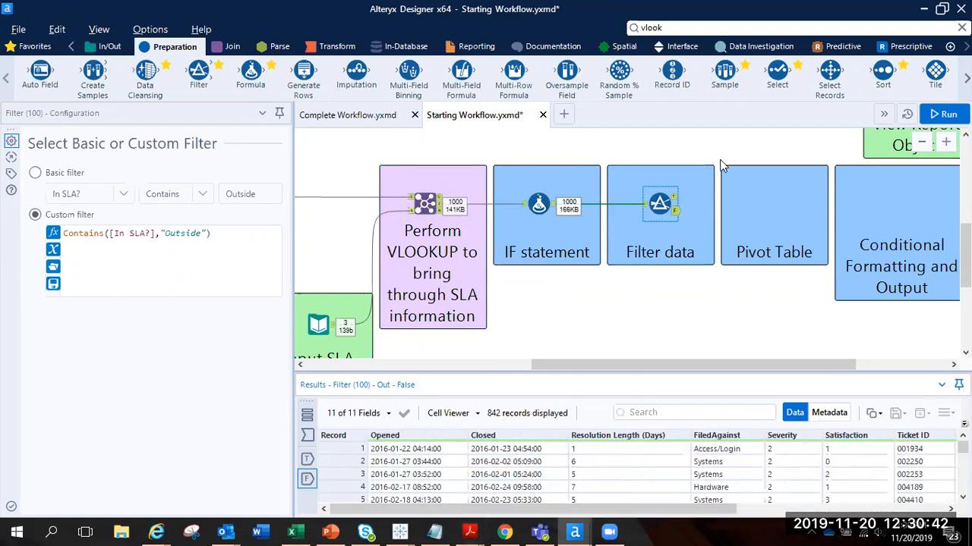
# Show the Filter's True output in an enlarged results area and examine its Company Name and In SLA? columns.
pyautogui.click(675, 201)
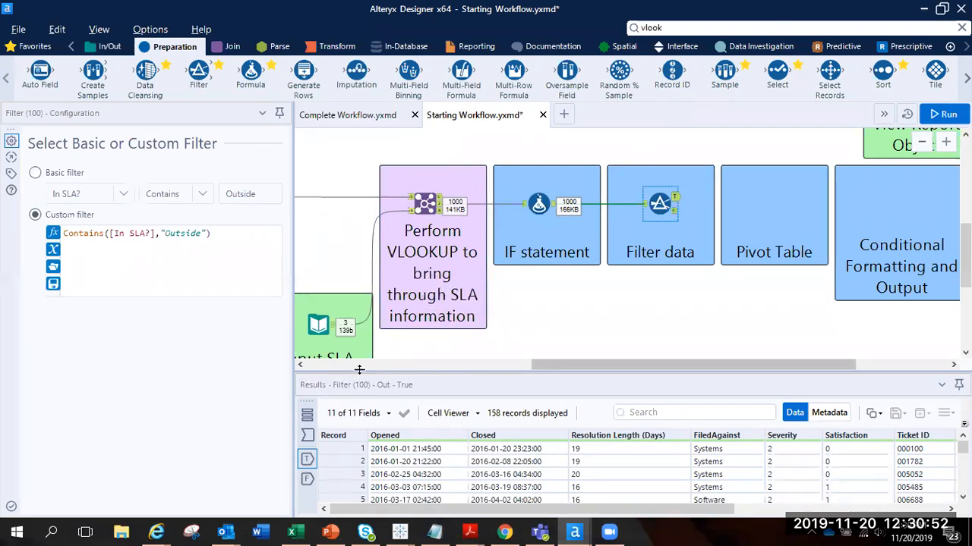
pyautogui.moveTo(294, 363); pyautogui.dragTo(227, 364)
pyautogui.moveTo(370, 375); pyautogui.dragTo(371, 326)
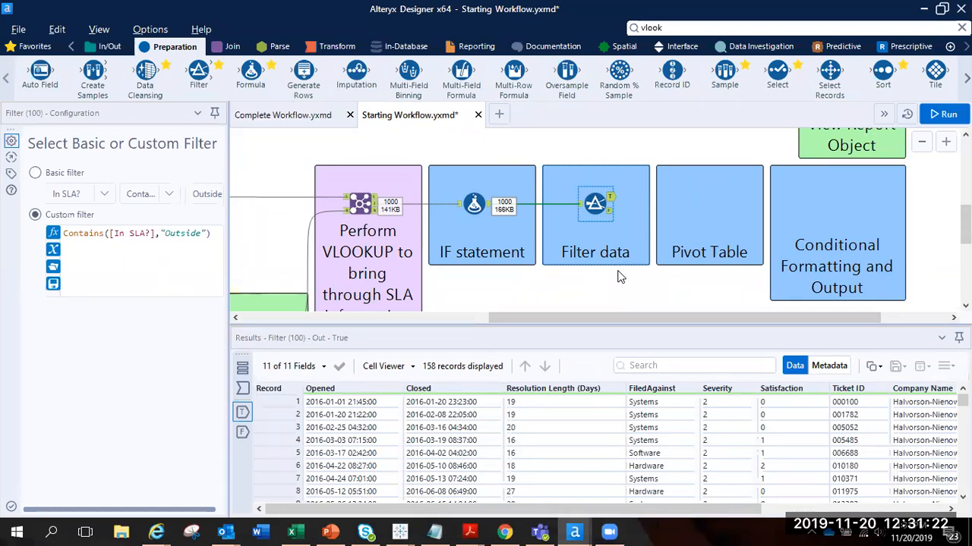
pyautogui.moveTo(589, 510); pyautogui.dragTo(797, 497)
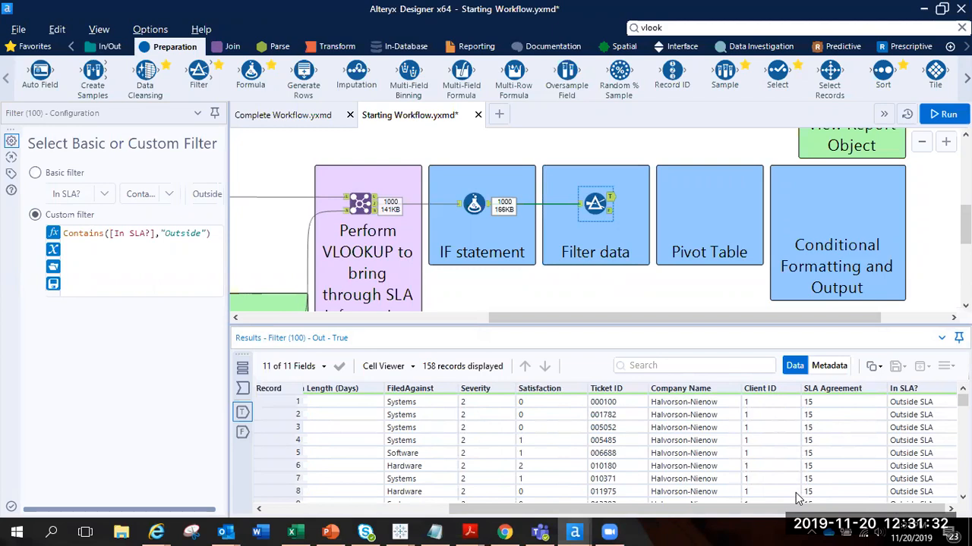
pyautogui.moveTo(713, 403); pyautogui.dragTo(714, 480)
pyautogui.scroll(-6, 715, 482)
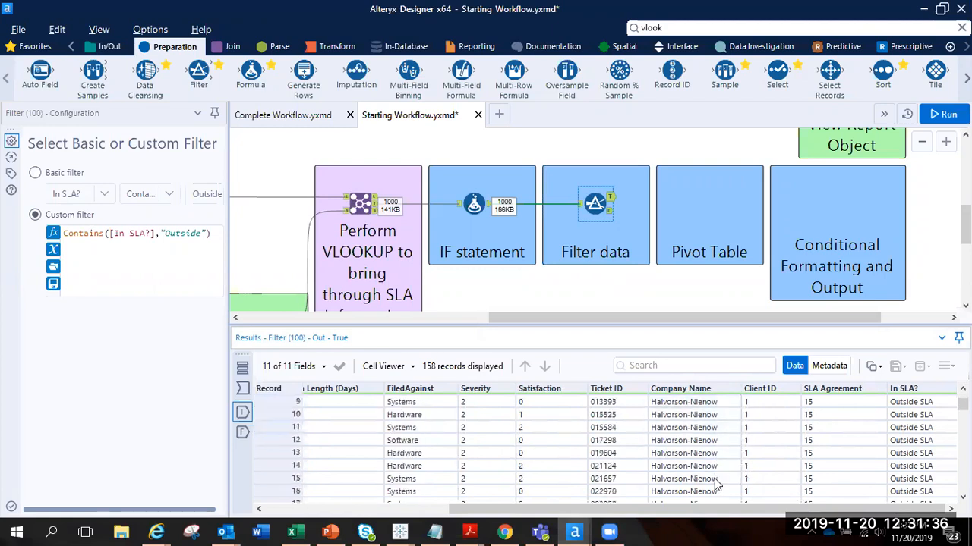
# Add a Summarize tool to the Pivot Table box and connect the Filter's True output to it.
pyautogui.click(338, 47)
pyautogui.moveTo(236, 72); pyautogui.dragTo(710, 199)
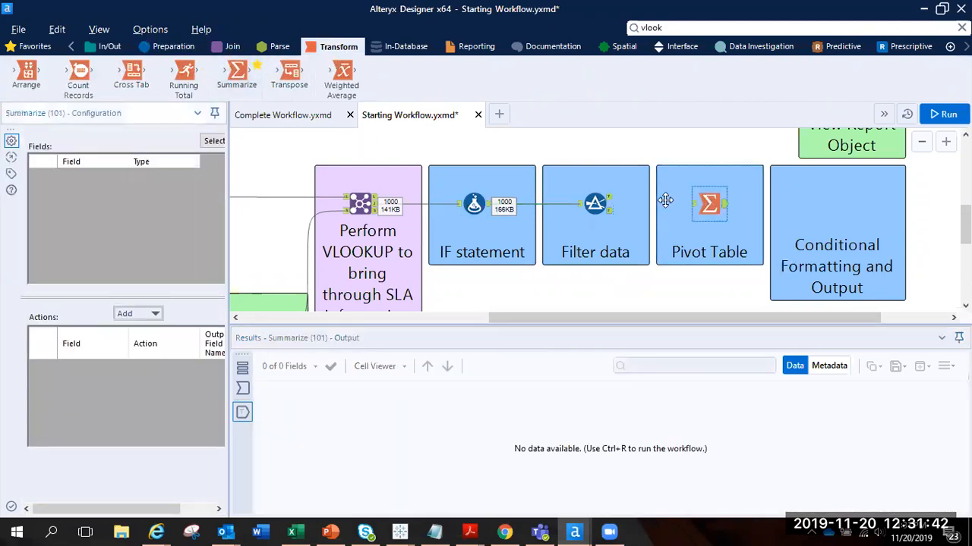
pyautogui.moveTo(609, 199); pyautogui.dragTo(704, 196)
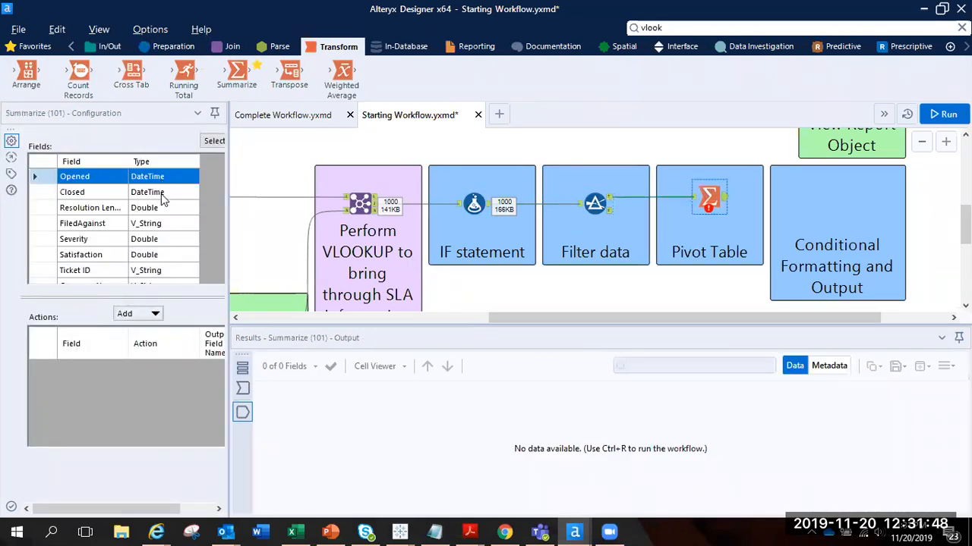
# Configure the Summarize tool to group by Company Name and count Ticket ID.
pyautogui.scroll(-2, 85, 274)
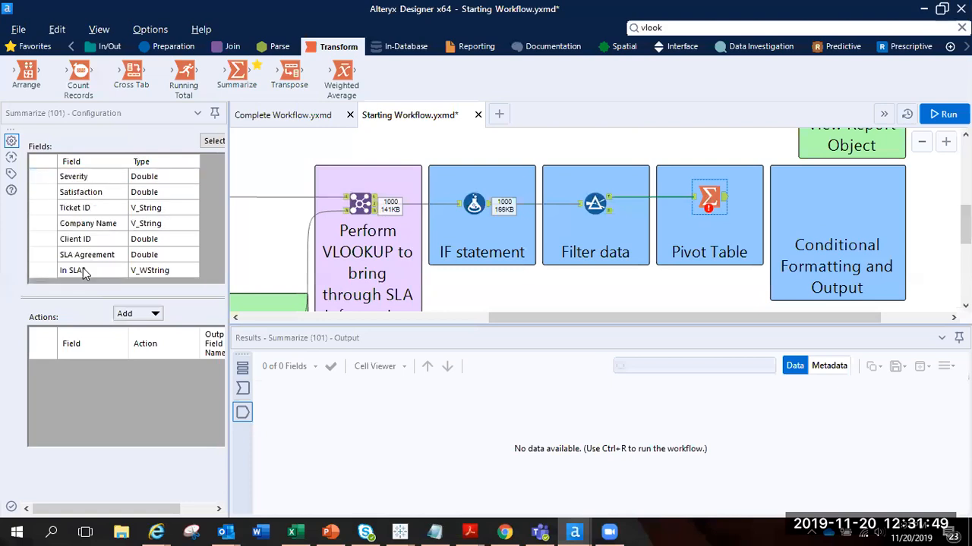
pyautogui.click(76, 224)
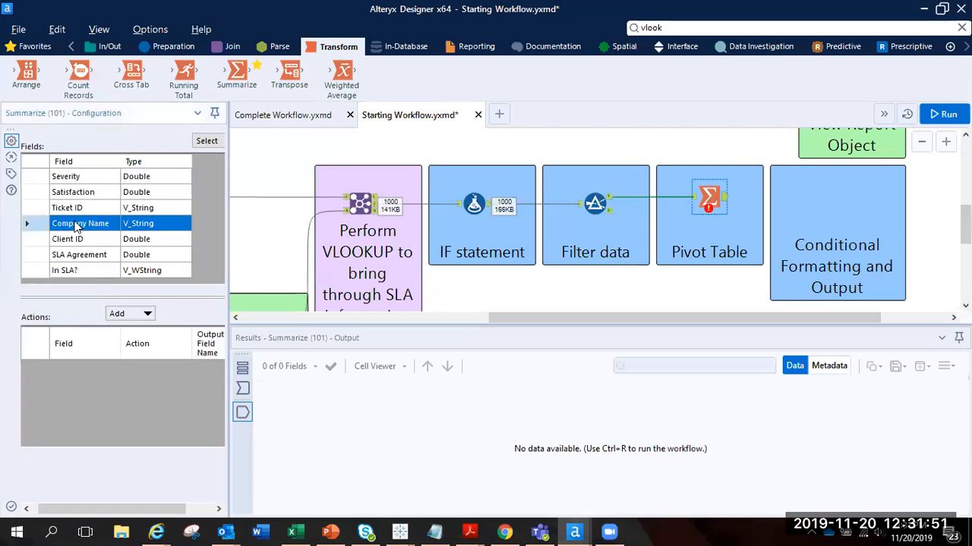
pyautogui.click(139, 321)
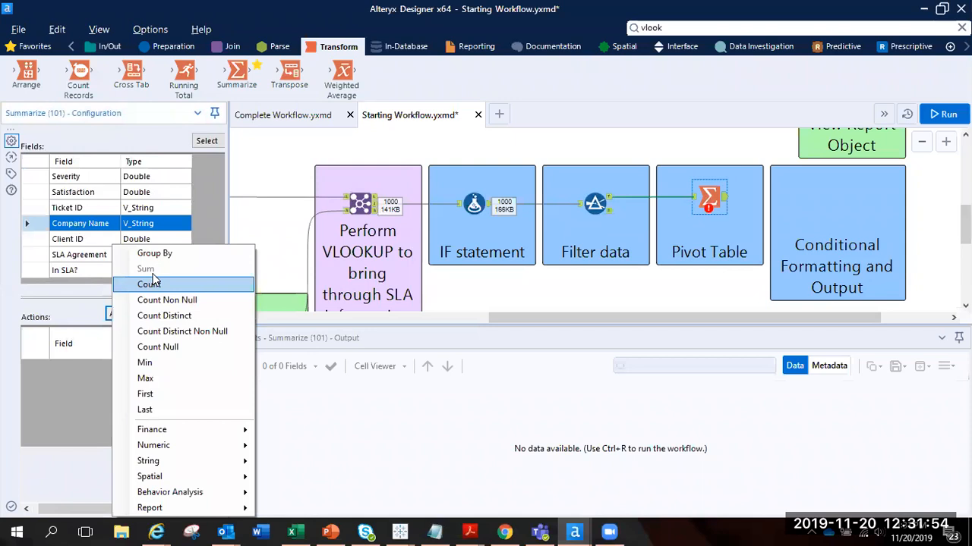
pyautogui.click(149, 255)
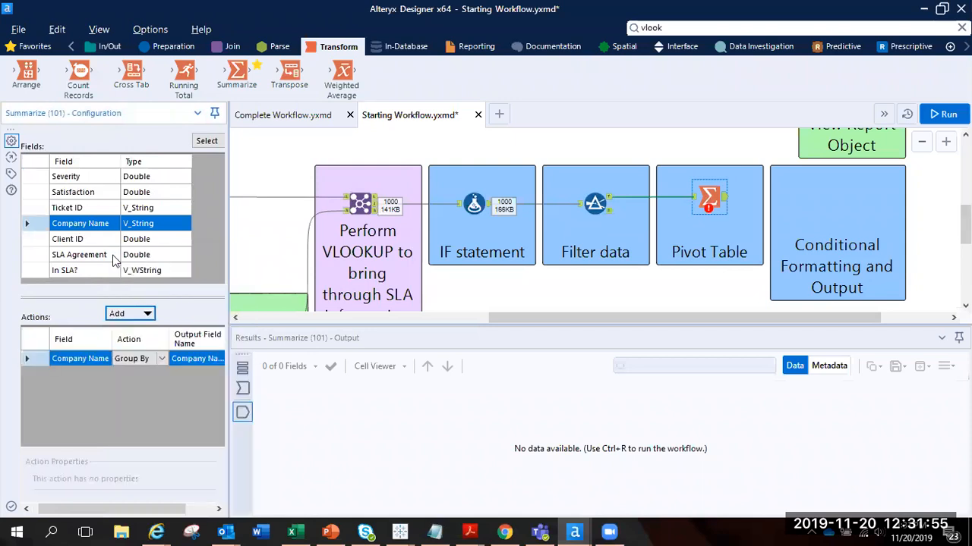
pyautogui.click(90, 210)
pyautogui.click(135, 319)
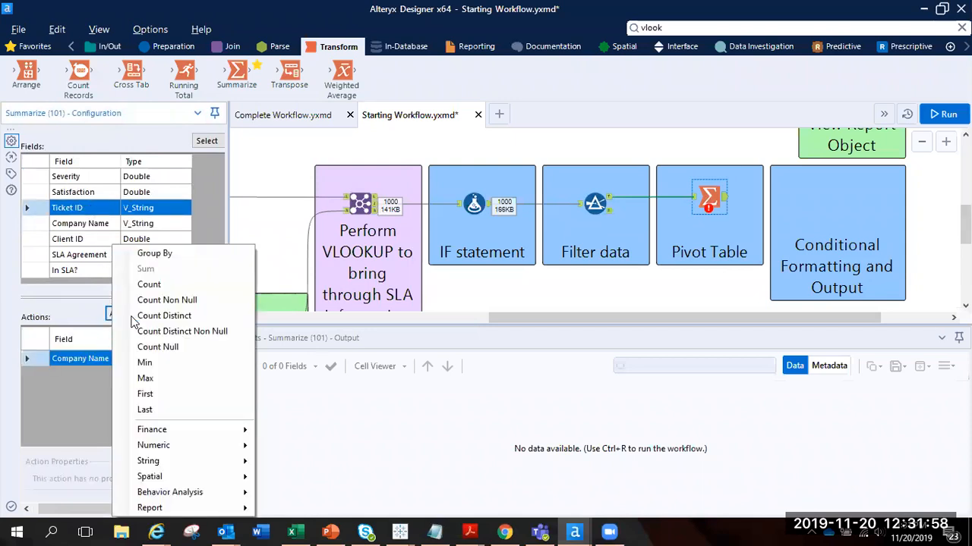
pyautogui.click(139, 286)
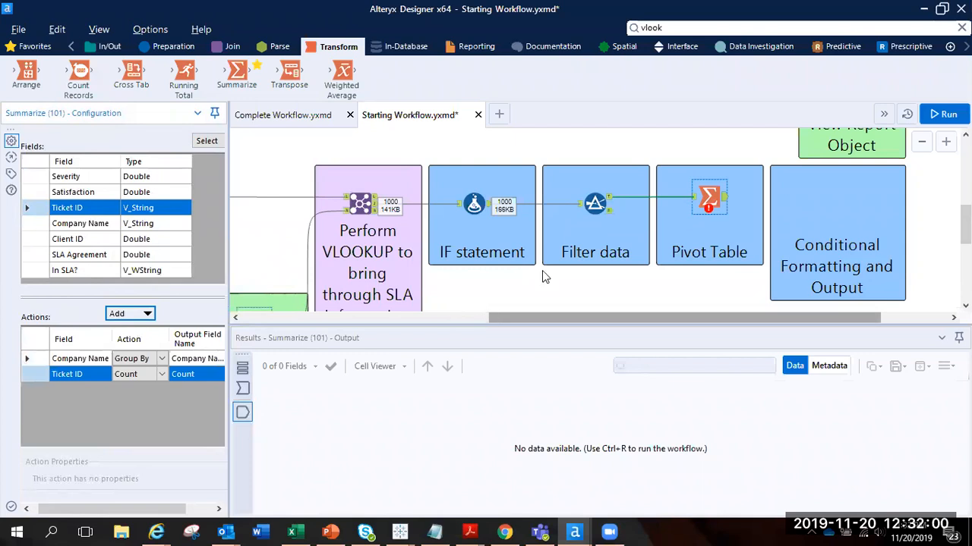
# Add a Unique tool below the IF statement box, fed by the Join's J output, with Ticket ID as its unique column.
pyautogui.click(609, 201)
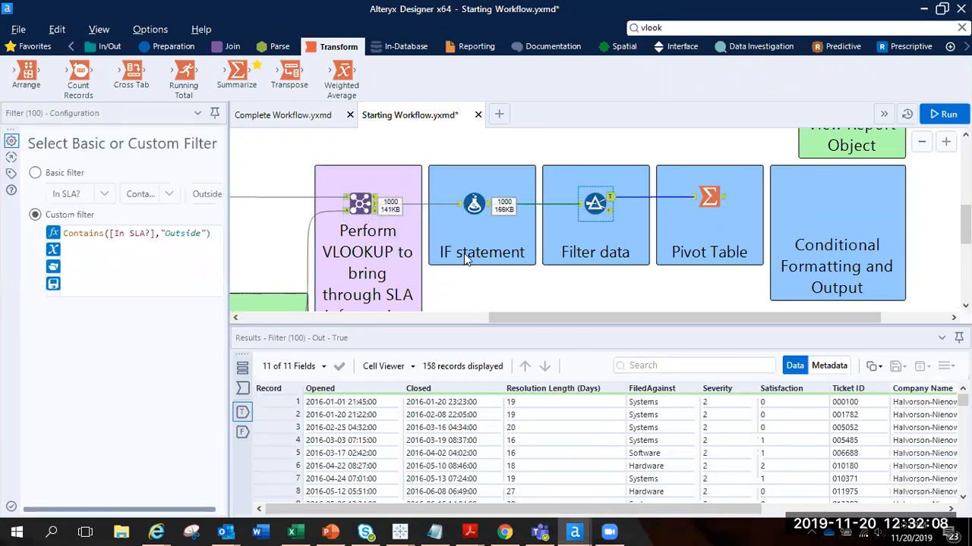
pyautogui.click(176, 50)
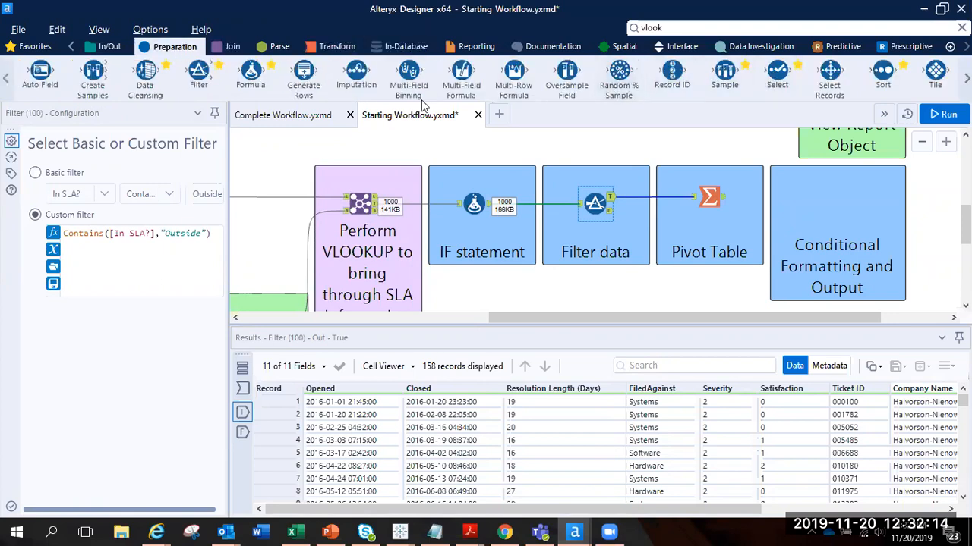
pyautogui.doubleClick(669, 27)
pyautogui.write('uni')
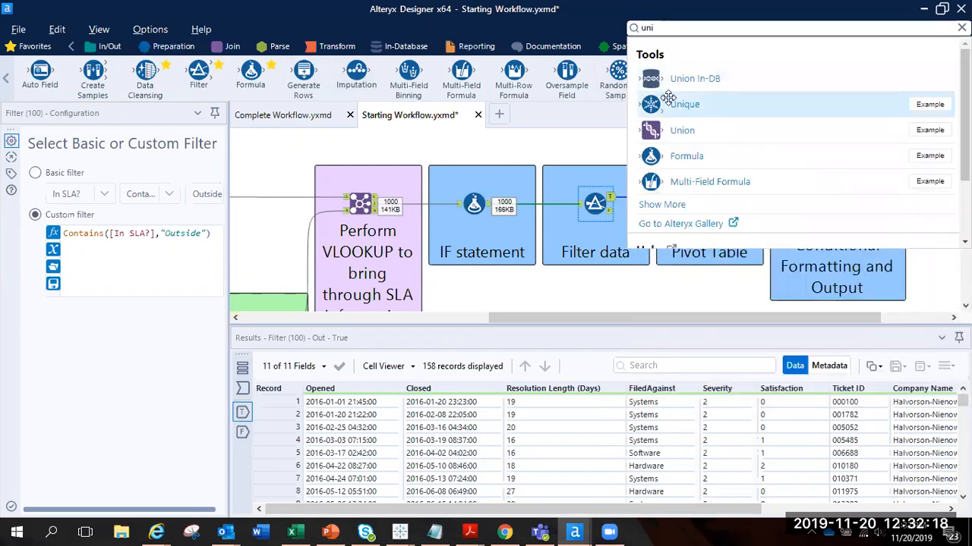
pyautogui.moveTo(670, 104); pyautogui.dragTo(466, 287)
pyautogui.moveTo(376, 204); pyautogui.dragTo(469, 280)
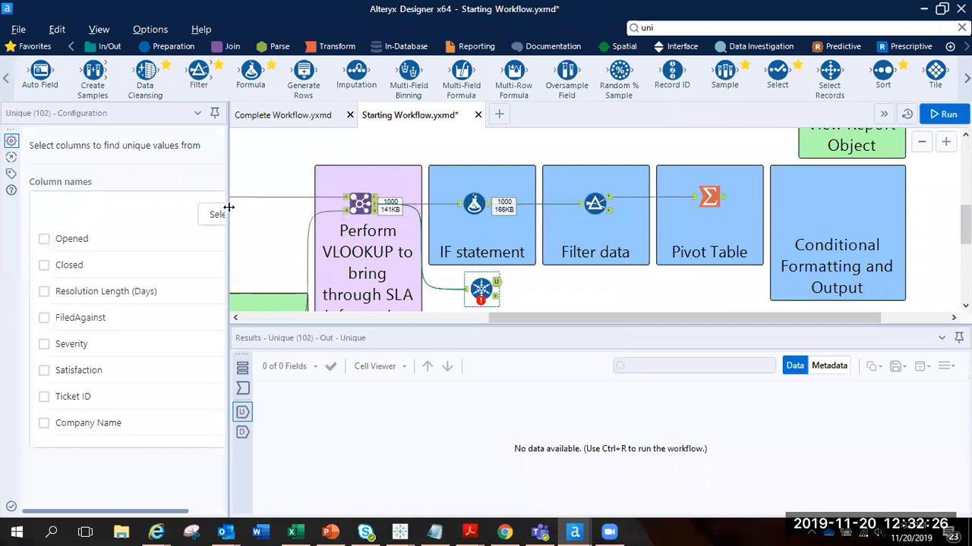
pyautogui.moveTo(247, 210); pyautogui.dragTo(321, 211)
pyautogui.click(44, 397)
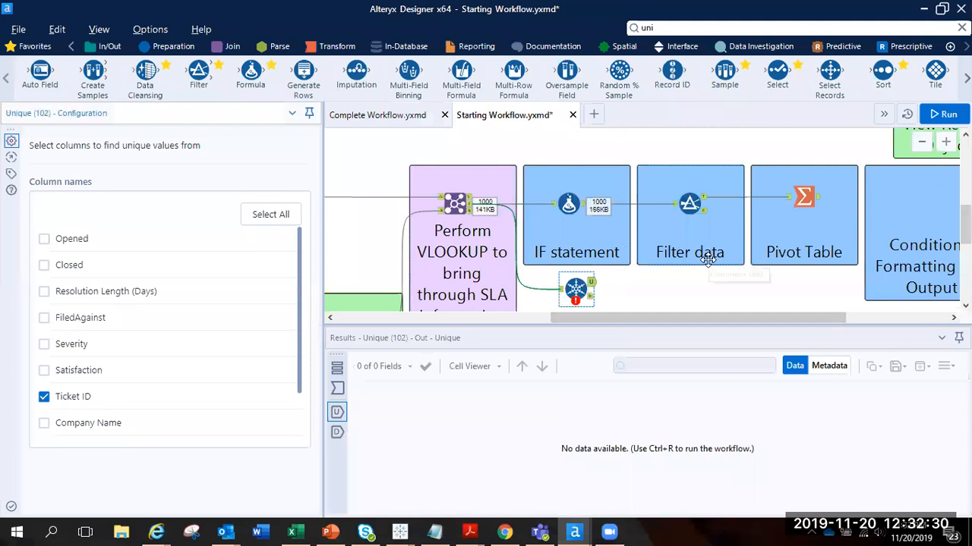
# Run the workflow and check the Unique tool's Duplicates and Unique outputs.
pyautogui.scroll(-2, 707, 261)
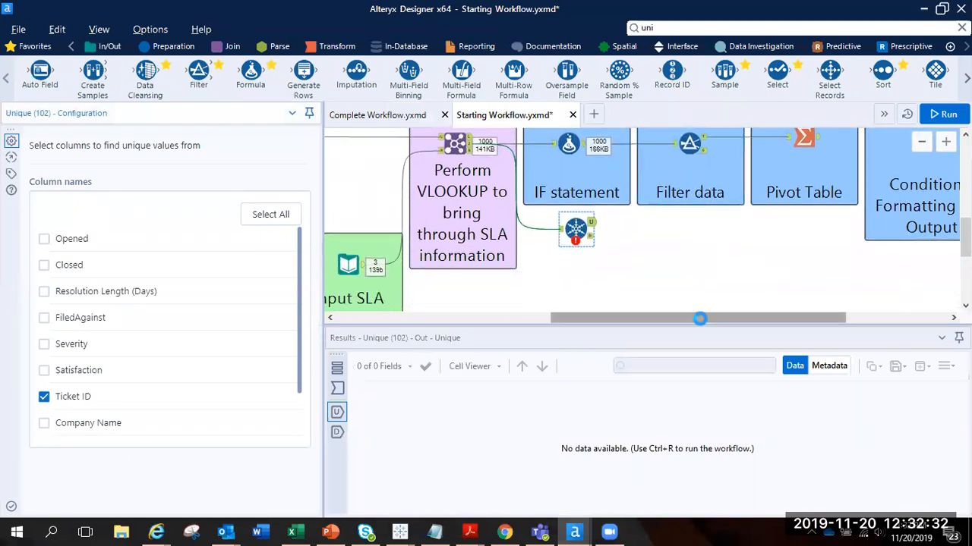
pyautogui.hotkey('ctrl', 'r')
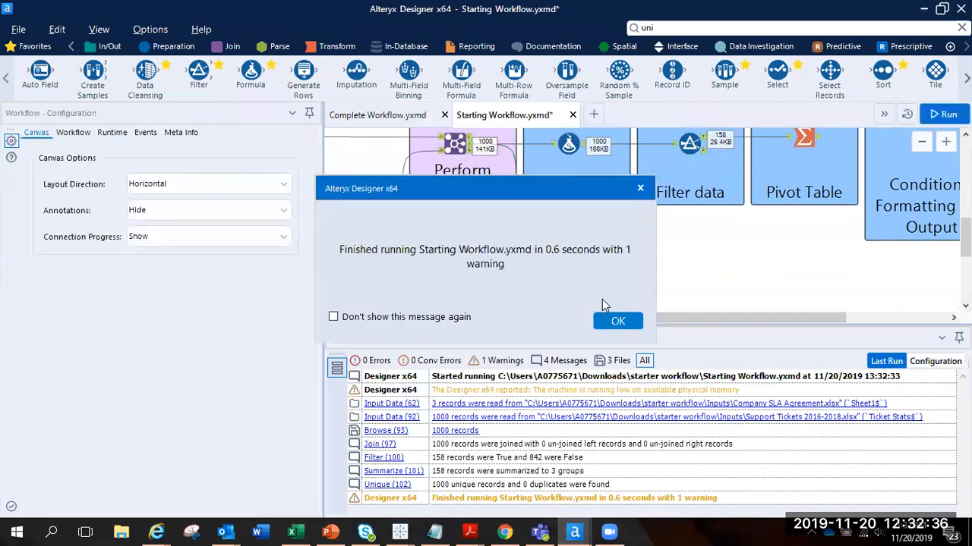
pyautogui.click(617, 320)
pyautogui.click(579, 229)
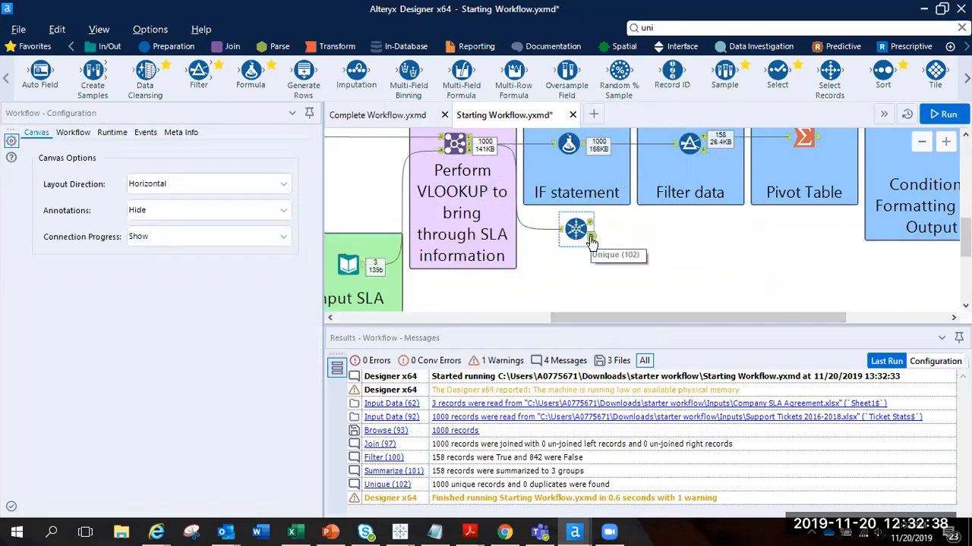
pyautogui.click(593, 240)
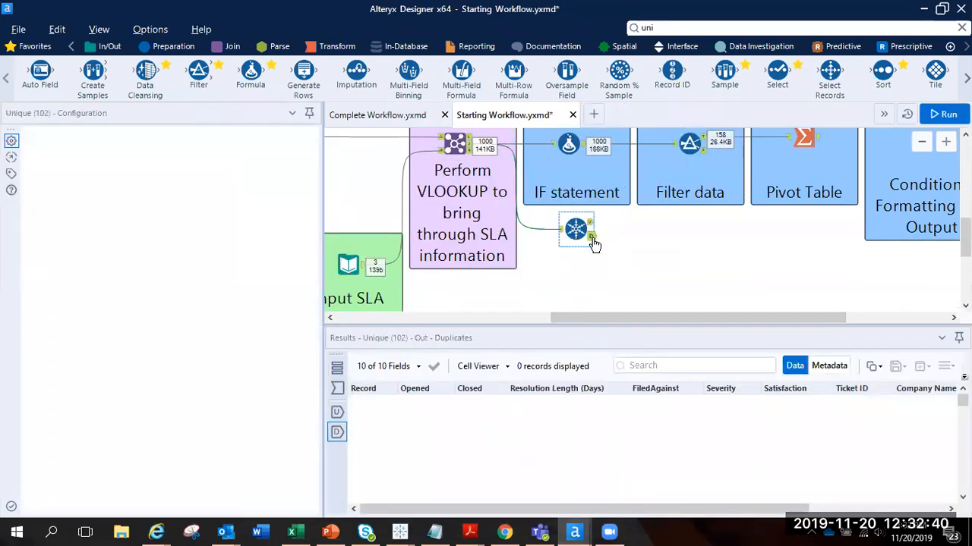
pyautogui.scroll(1, 594, 244)
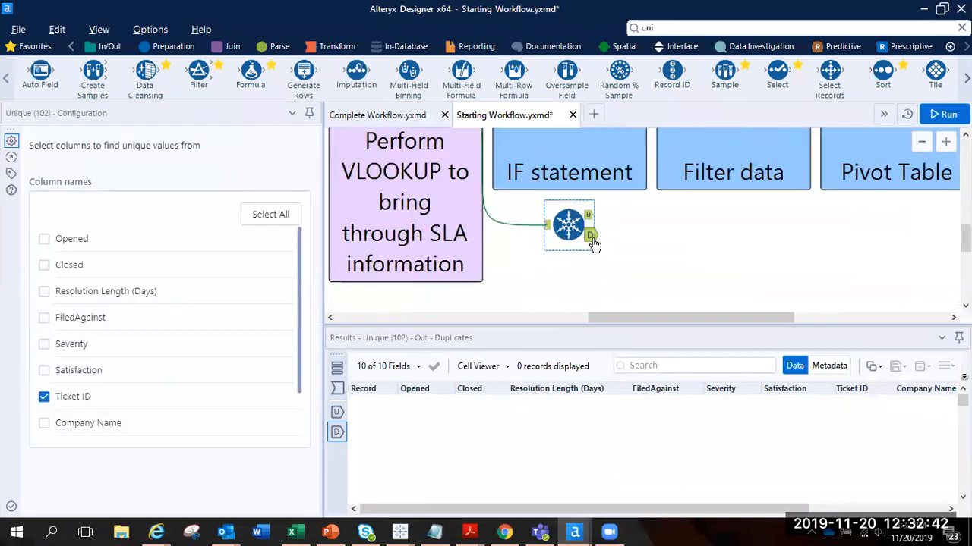
pyautogui.click(589, 225)
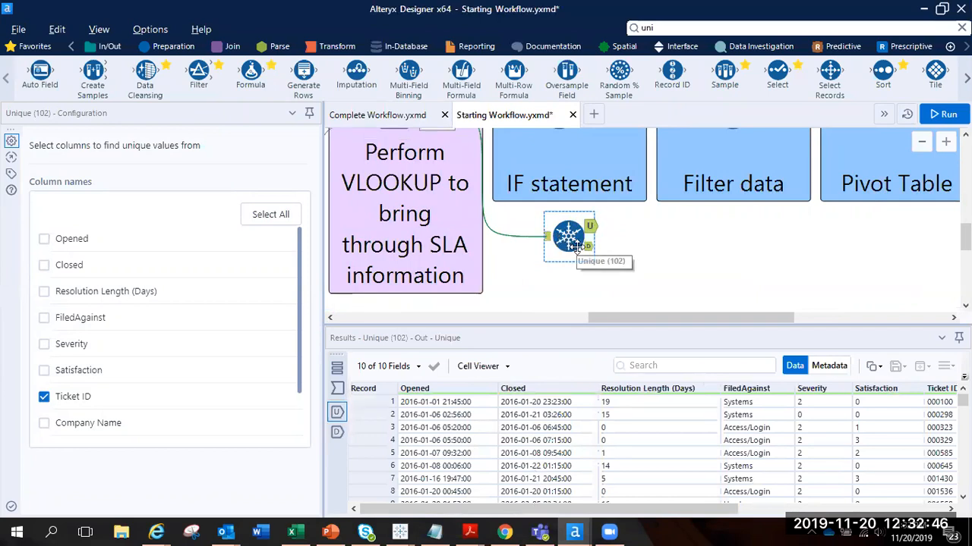
pyautogui.scroll(2, 655, 276)
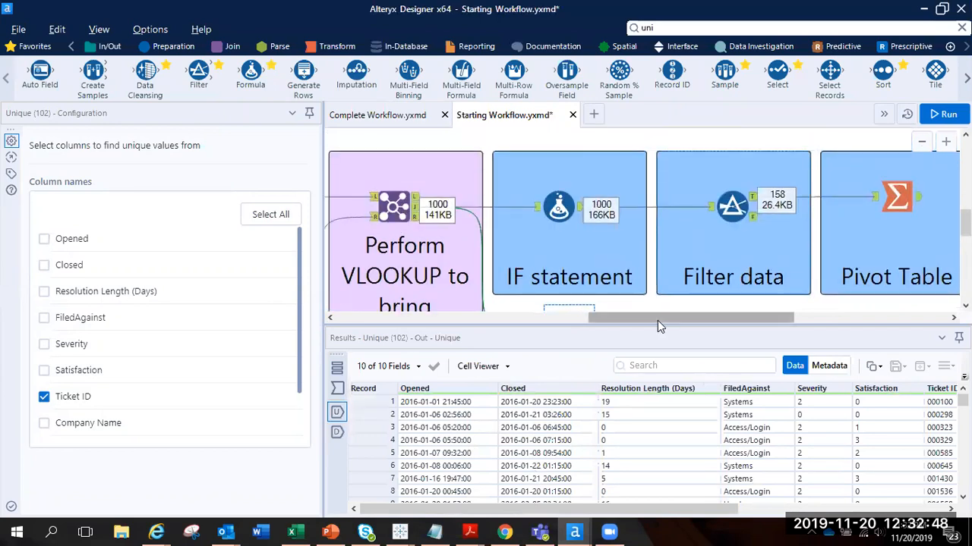
# Review the Summarize tool's per-company ticket counts and the aggregation options available for Ticket ID.
pyautogui.moveTo(689, 319); pyautogui.dragTo(761, 319)
pyautogui.click(671, 197)
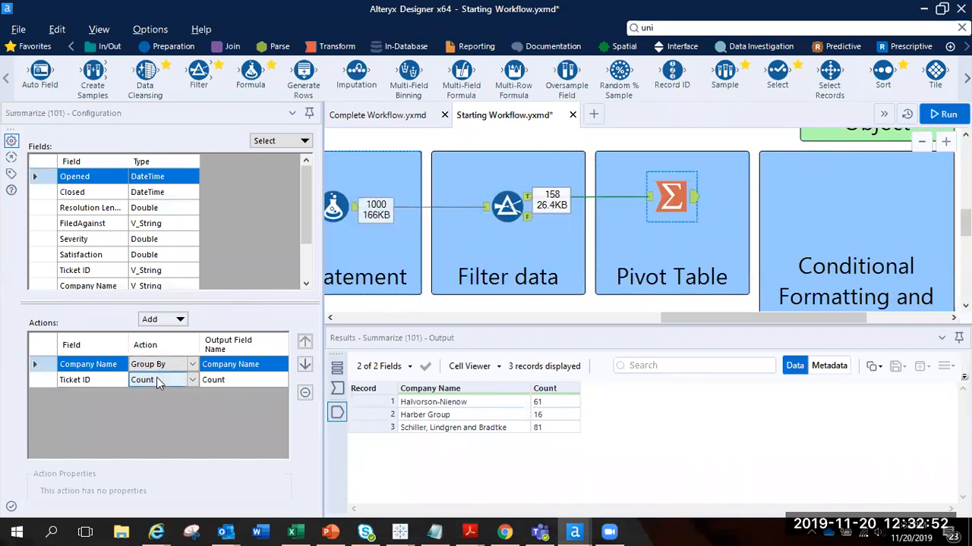
pyautogui.click(189, 381)
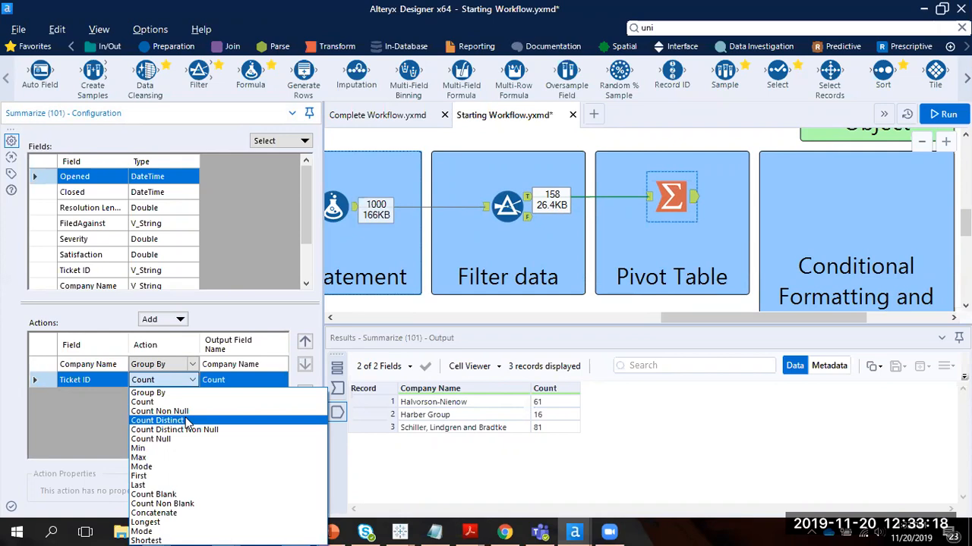
pyautogui.click(577, 308)
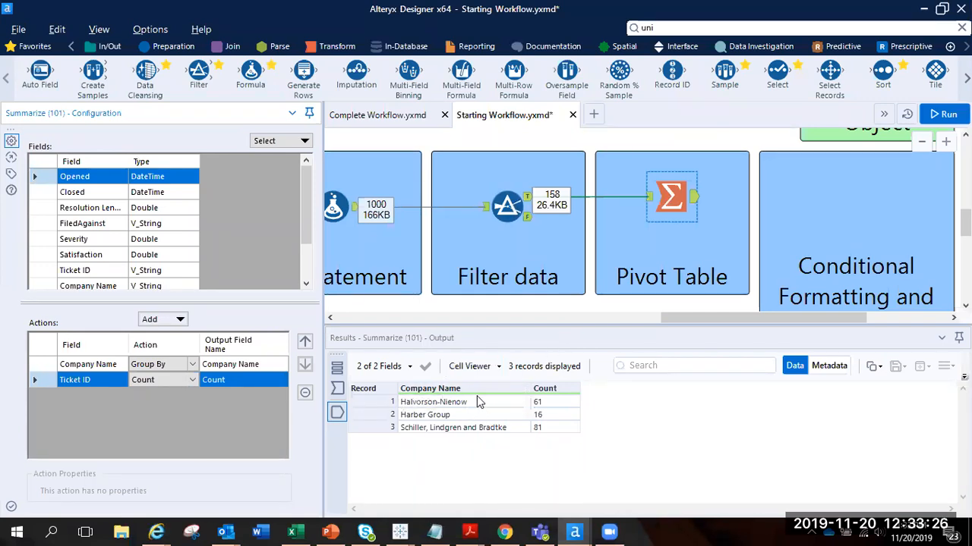
pyautogui.click(559, 405)
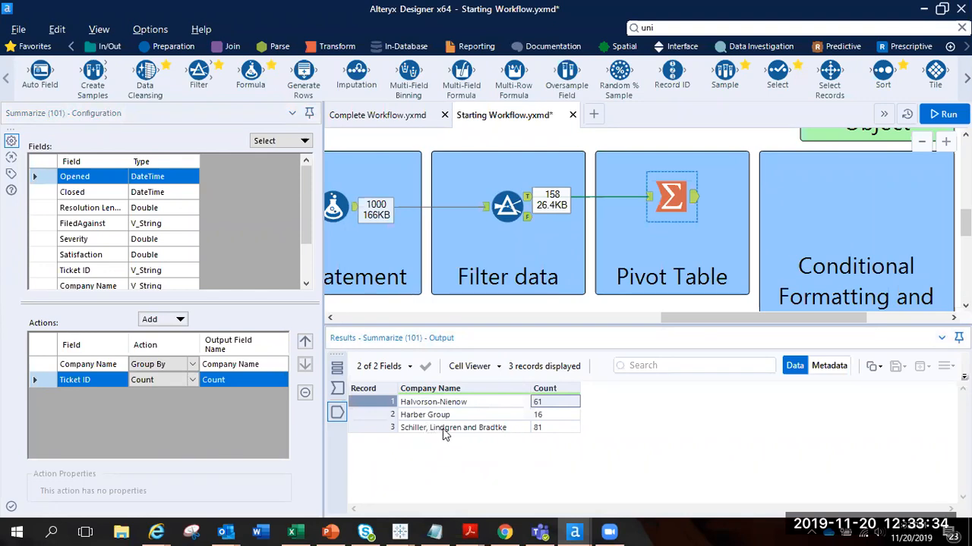
pyautogui.click(551, 428)
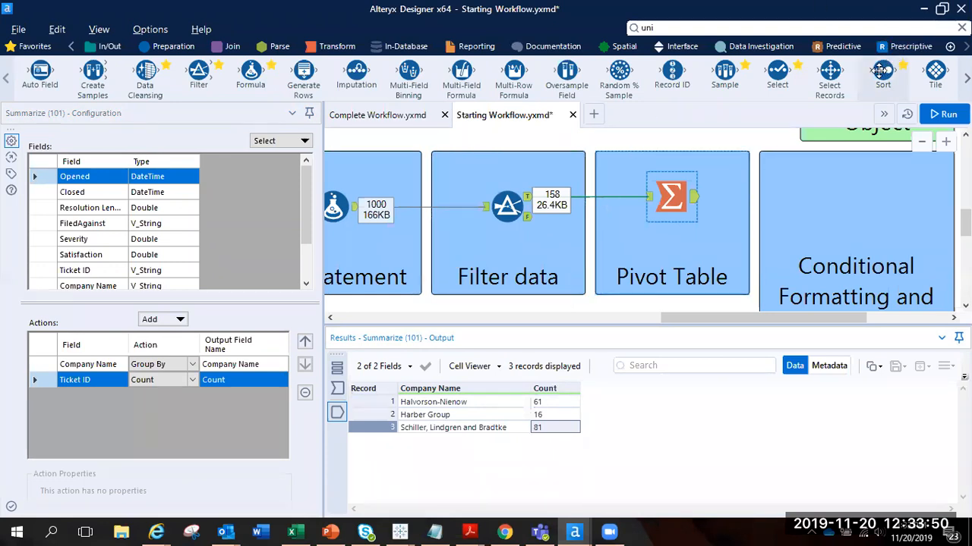
# Add a Sort tool after the Summarize tool in the Pivot Table box, sorting by Count in descending order.
pyautogui.moveTo(880, 71); pyautogui.dragTo(725, 198)
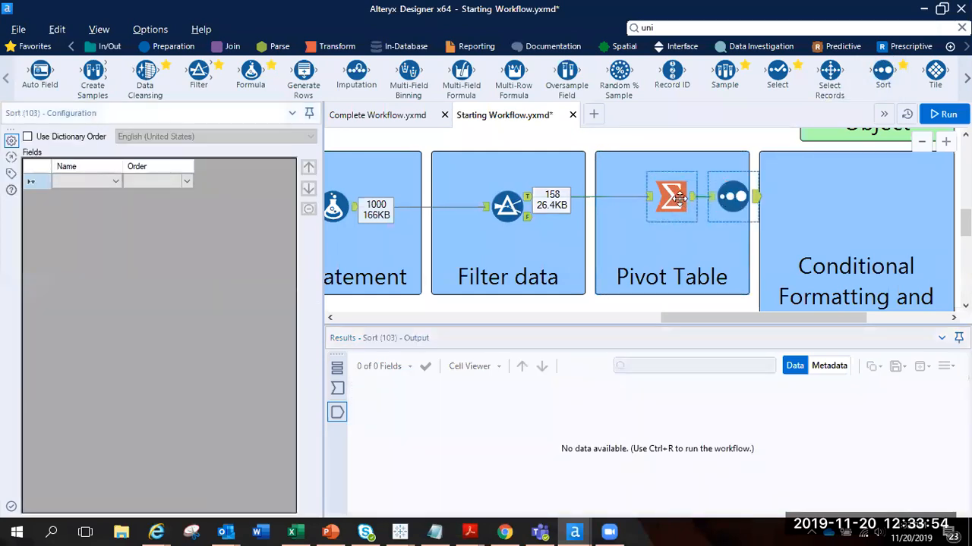
pyautogui.click(735, 196)
pyautogui.click(115, 181)
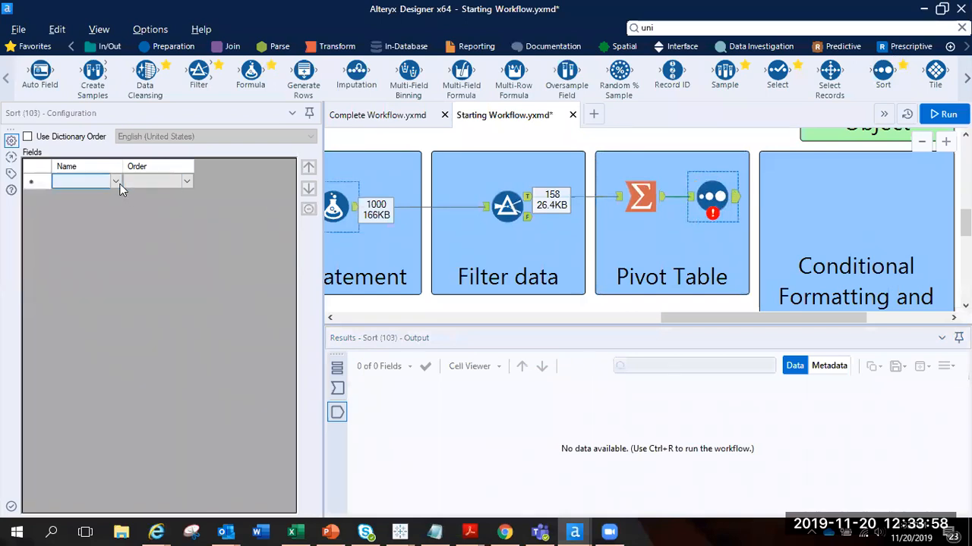
pyautogui.click(116, 181)
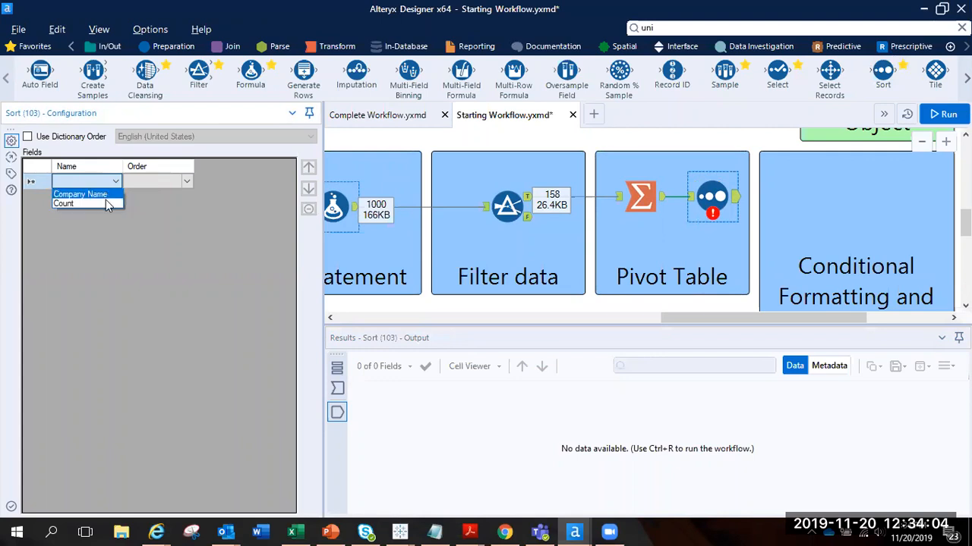
pyautogui.click(106, 204)
pyautogui.click(187, 182)
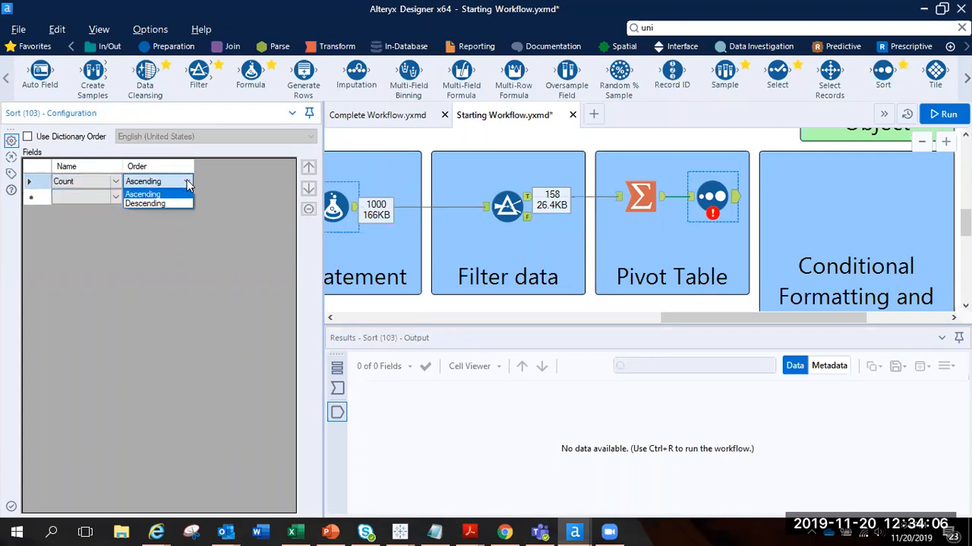
pyautogui.click(180, 204)
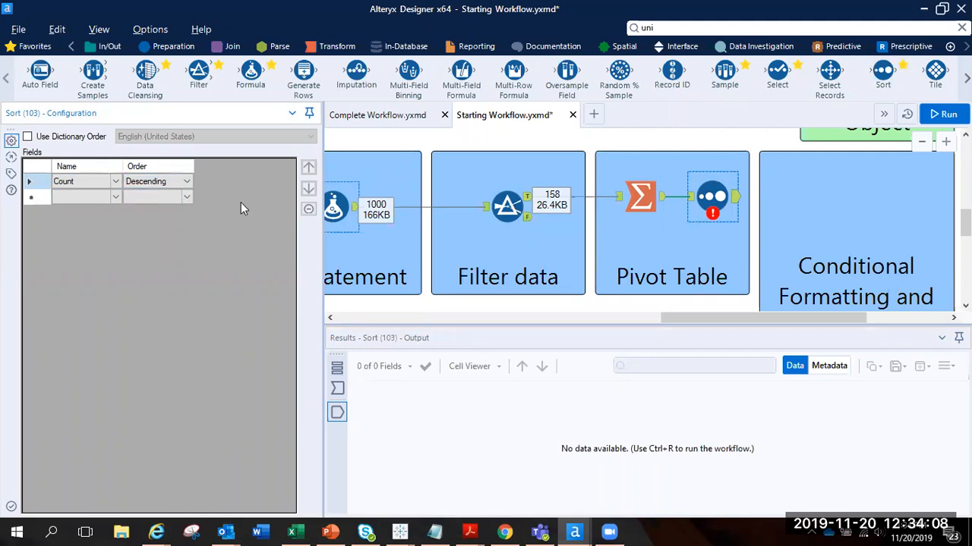
# Run the workflow and check the Sort tool's output.
pyautogui.click(447, 173)
pyautogui.hotkey('ctrl', 'r')
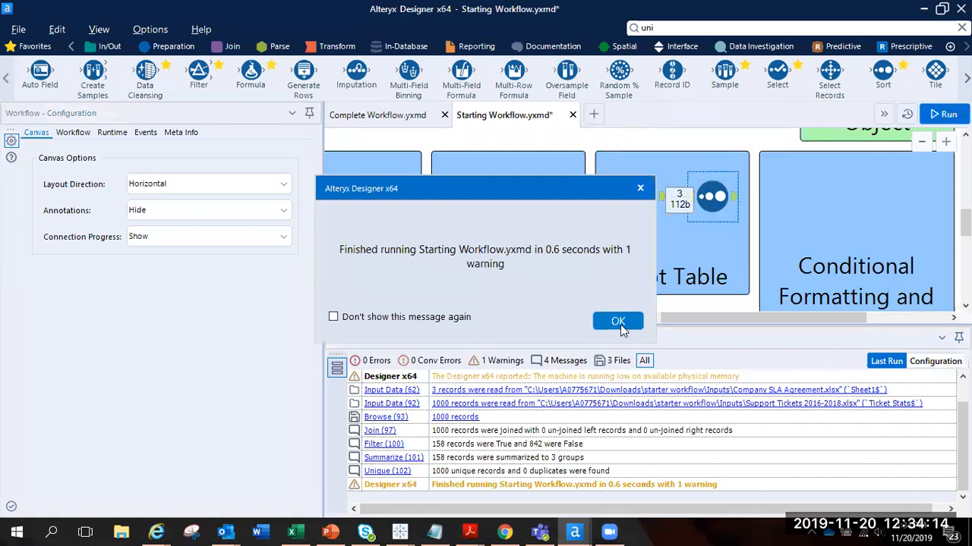
pyautogui.click(617, 322)
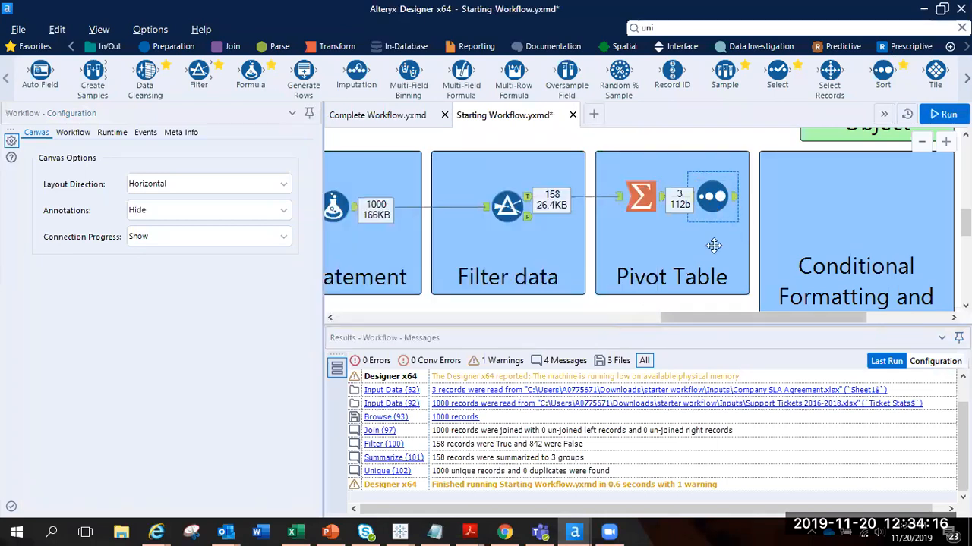
pyautogui.click(733, 202)
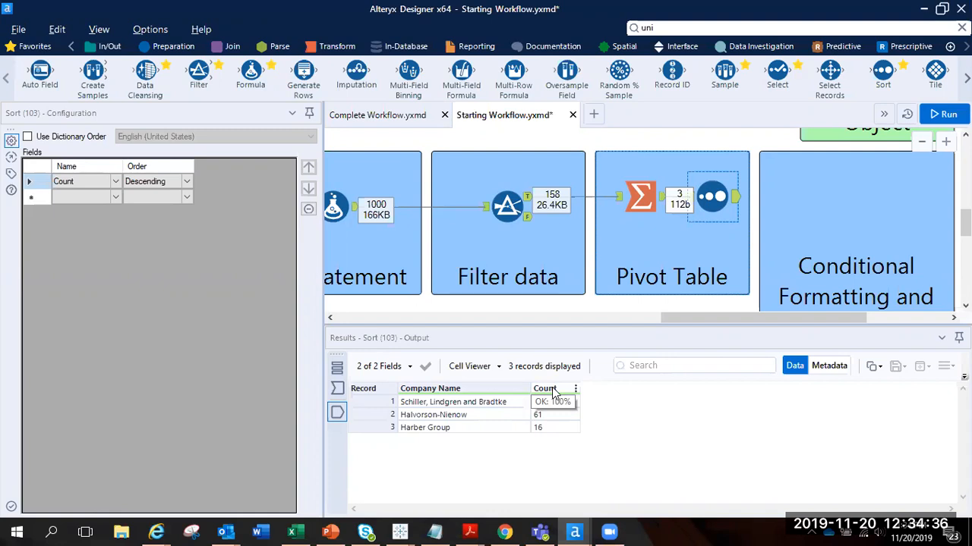
# Rename the Summarize tool's Ticket ID count output field as "No. of Tickets" and run the workflow.
pyautogui.keyDown('ctrl'); pyautogui.click(639, 196); pyautogui.keyUp('ctrl')
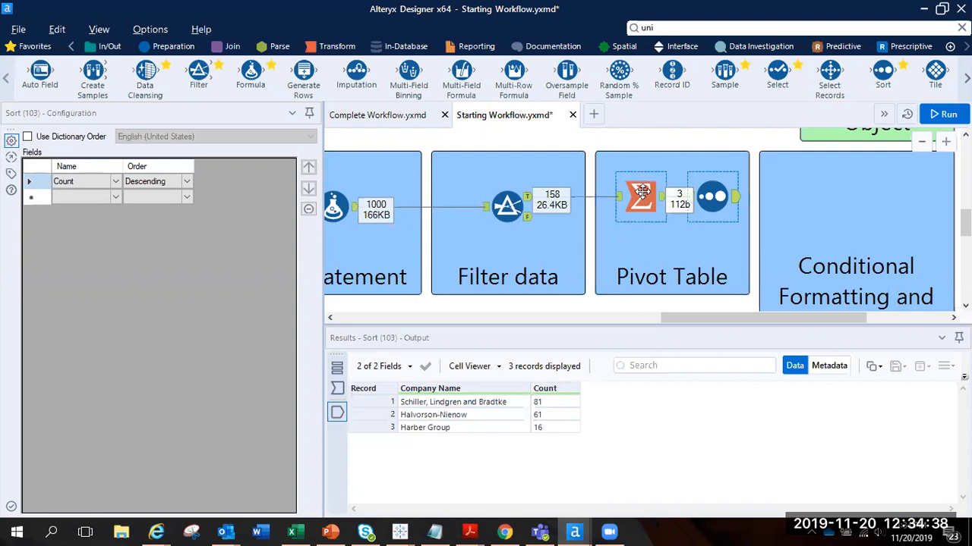
pyautogui.click(640, 196)
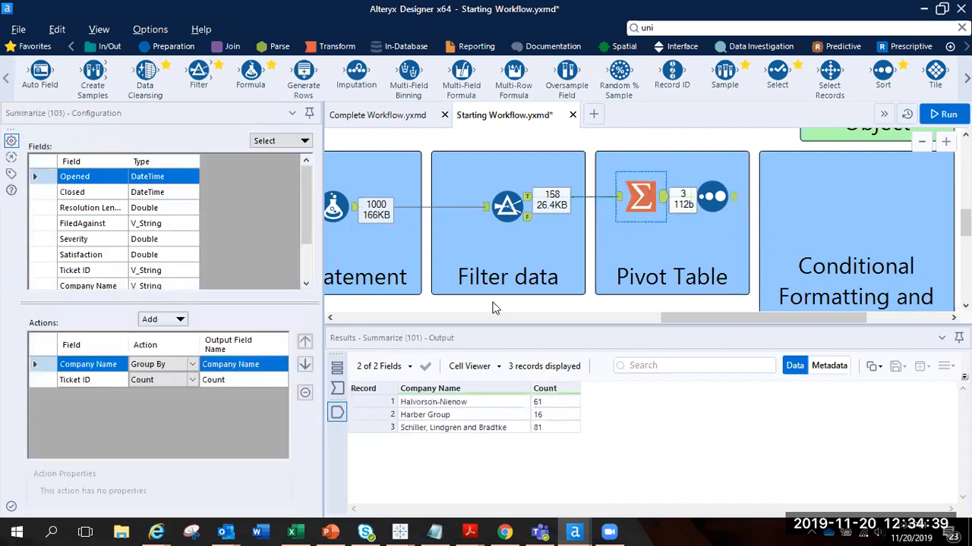
pyautogui.click(226, 380)
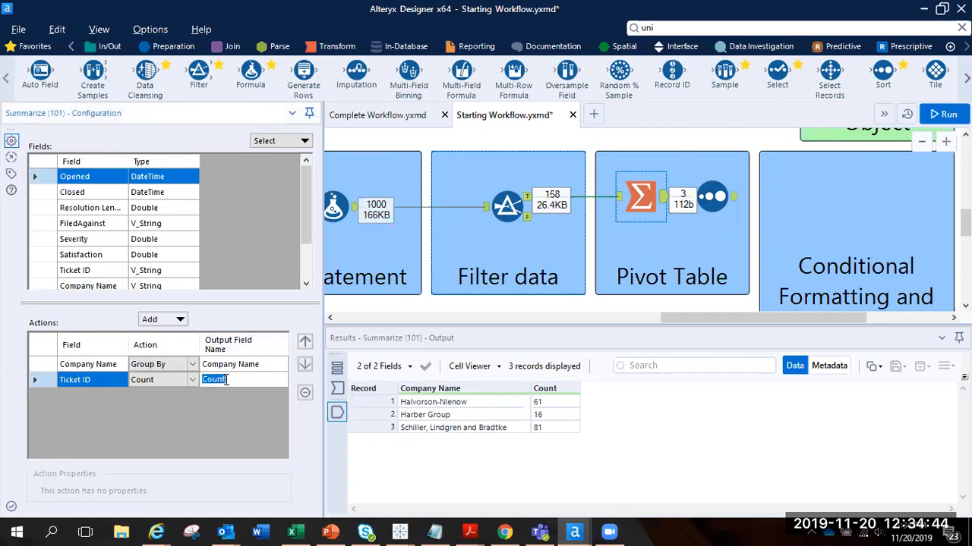
pyautogui.press('BackSpace')
pyautogui.write('No. of Tickets')
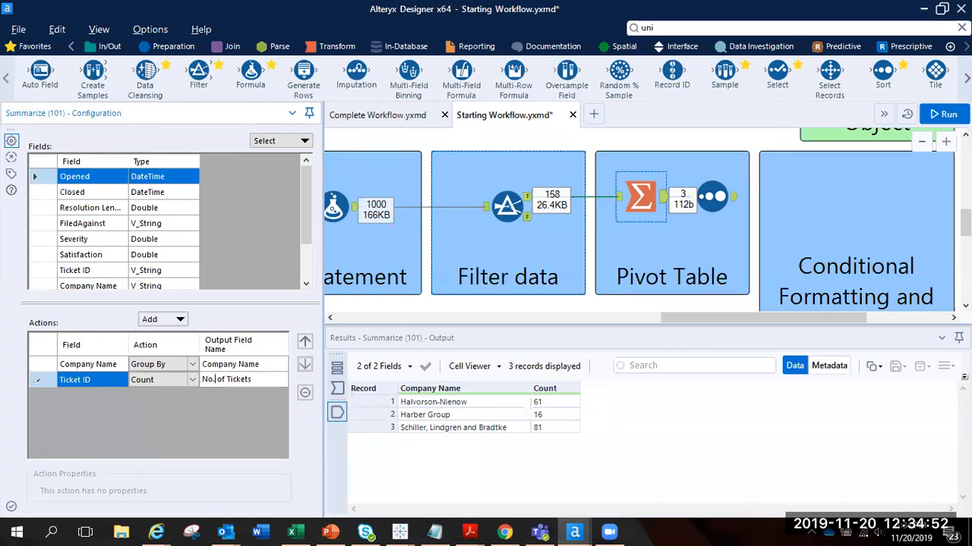
pyautogui.hotkey('ctrl', 'r')
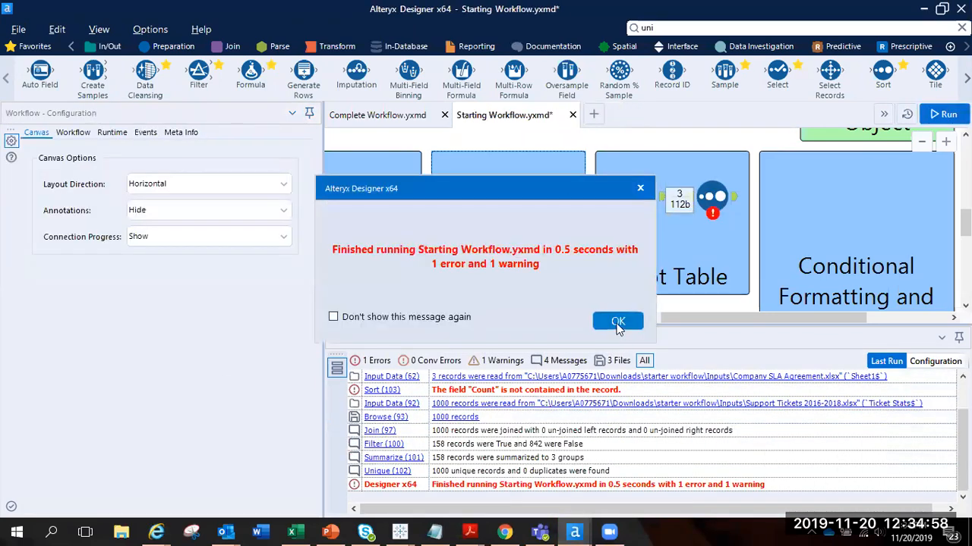
pyautogui.click(617, 321)
# Set the Sort tool's field to No. of Tickets, rerun the workflow and check the sorted output.
pyautogui.click(702, 205)
pyautogui.click(118, 181)
pyautogui.click(118, 182)
pyautogui.click(79, 203)
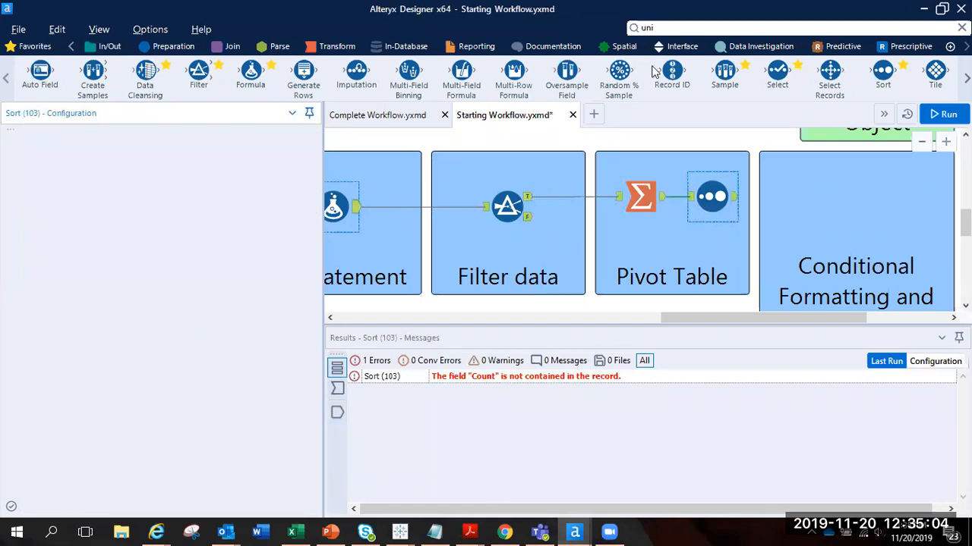
pyautogui.hotkey('ctrl', 'r')
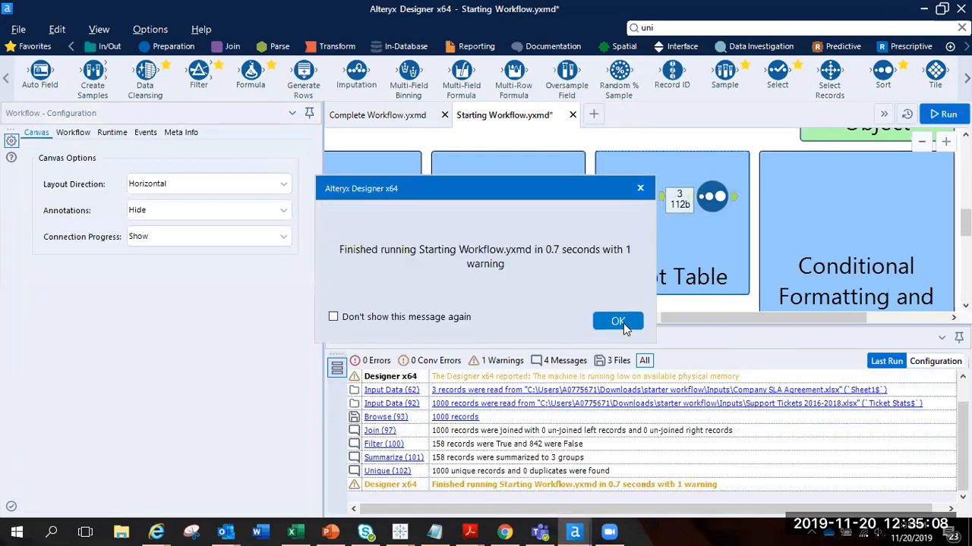
pyautogui.click(623, 323)
pyautogui.click(711, 196)
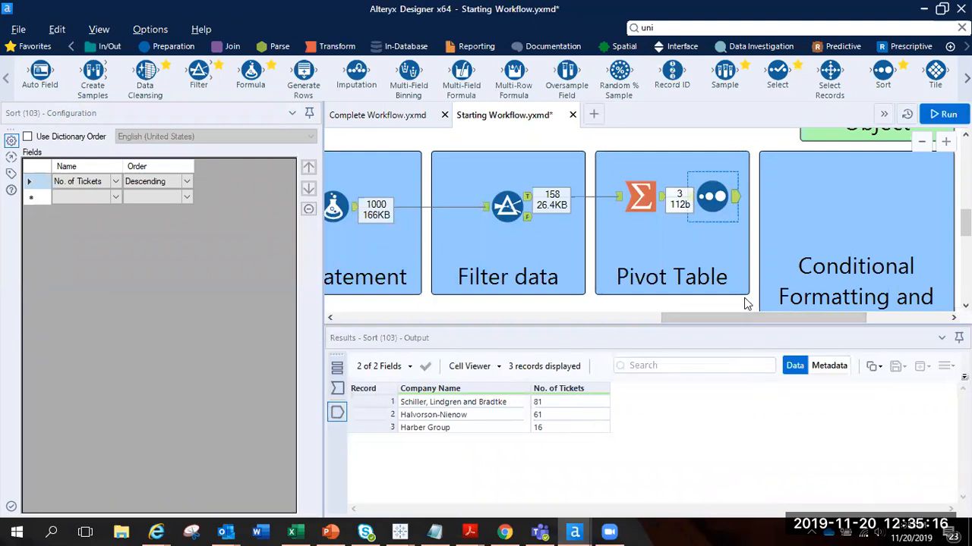
# Add a Table reporting tool to the Conditional Formatting and Output box, connected to the Sort output, and widen its configuration area.
pyautogui.scroll(-2, 745, 303)
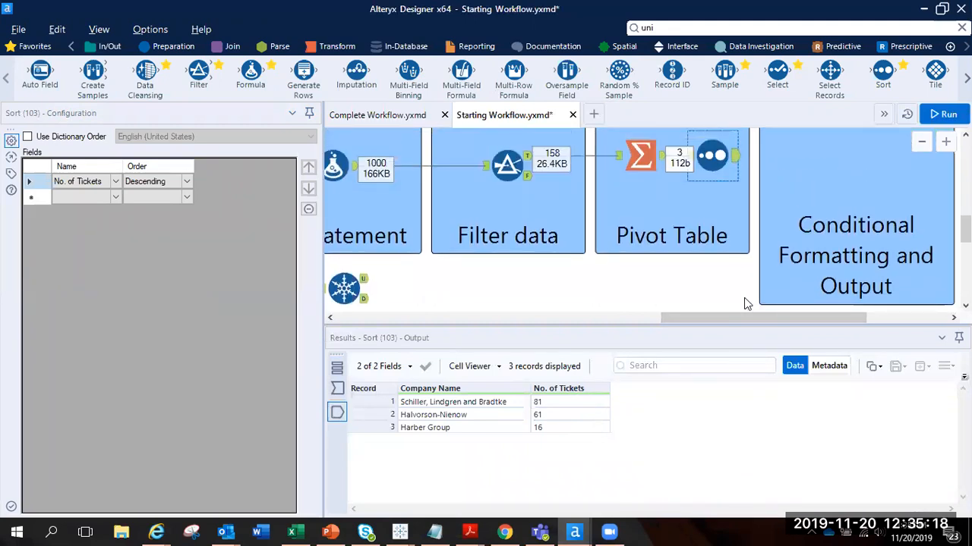
pyautogui.scroll(1, 746, 304)
pyautogui.scroll(-1, 746, 304)
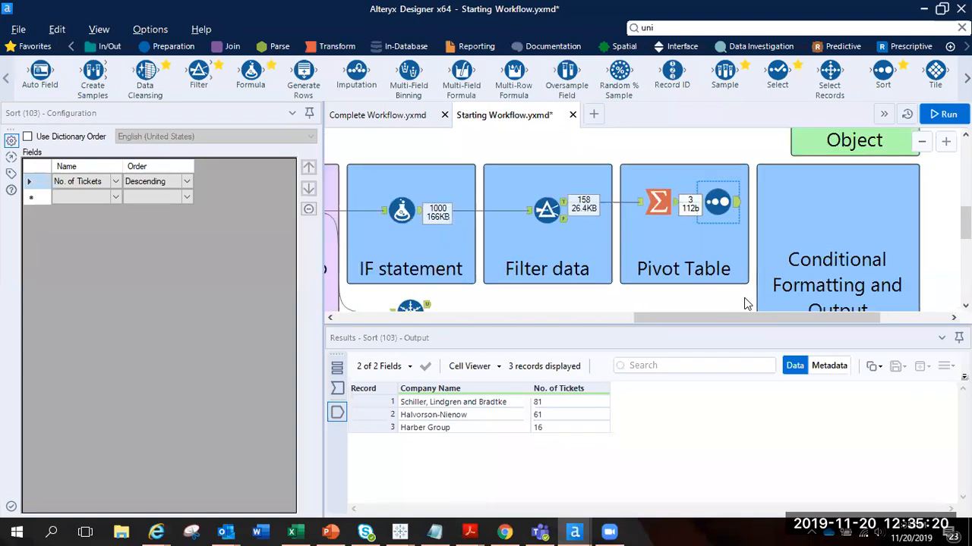
pyautogui.scroll(-1, 746, 303)
pyautogui.scroll(2, 745, 303)
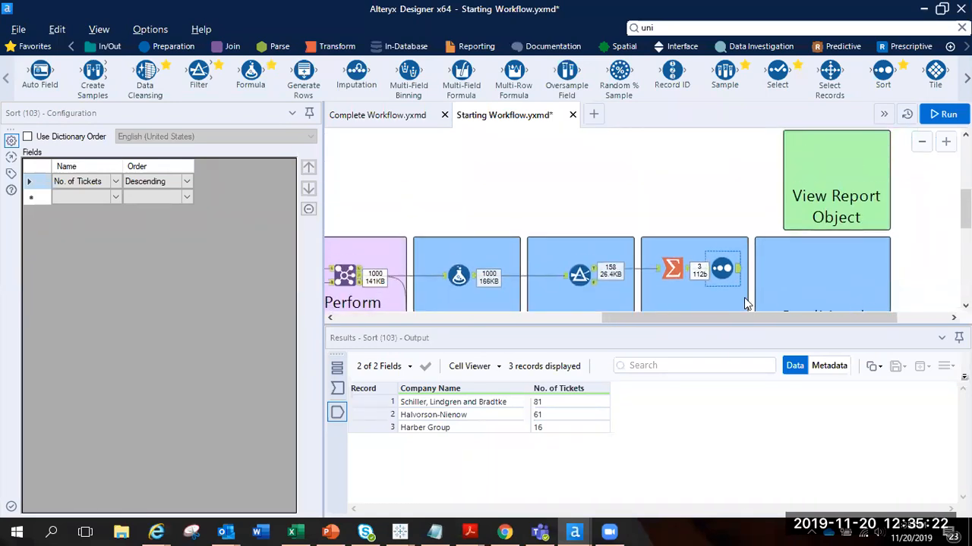
pyautogui.scroll(-3, 744, 298)
pyautogui.moveTo(768, 317); pyautogui.dragTo(816, 317)
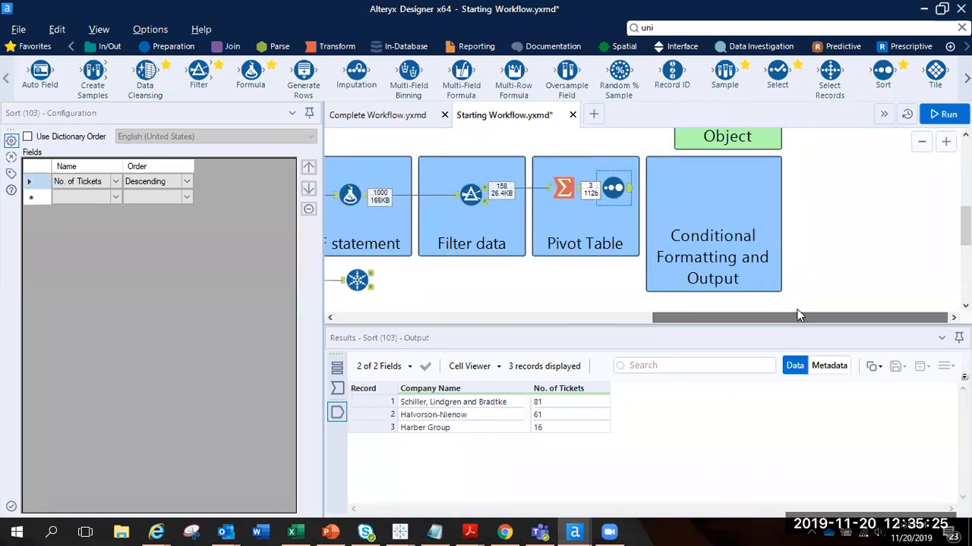
pyautogui.click(447, 49)
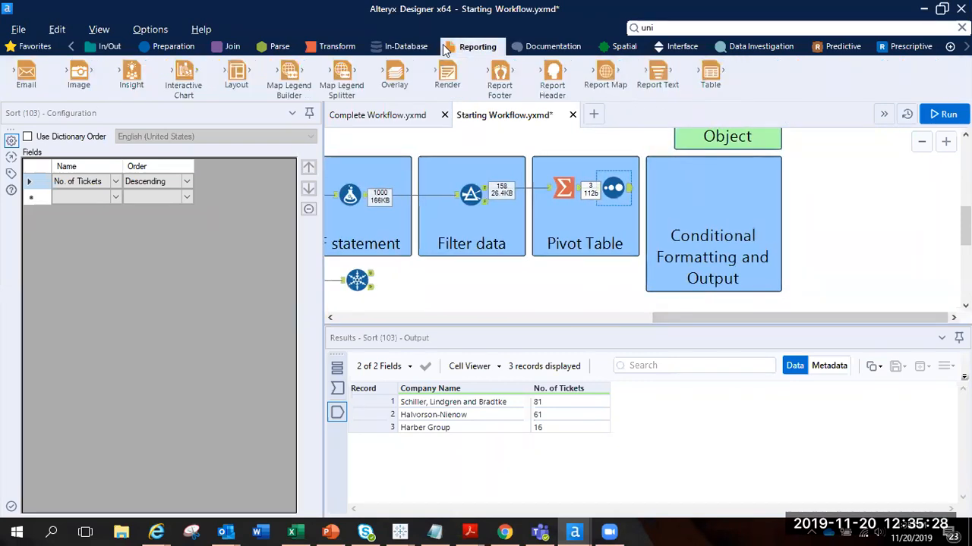
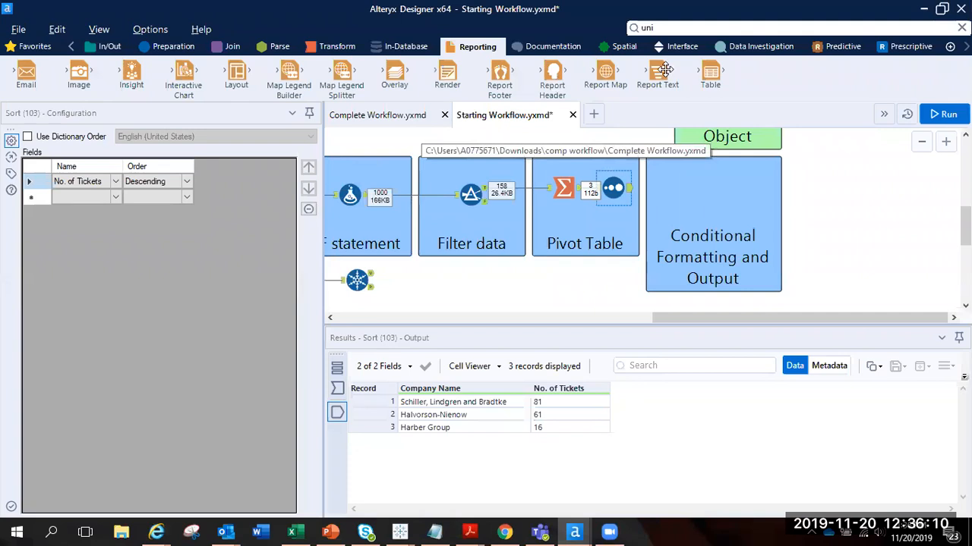
pyautogui.moveTo(718, 92); pyautogui.dragTo(682, 189)
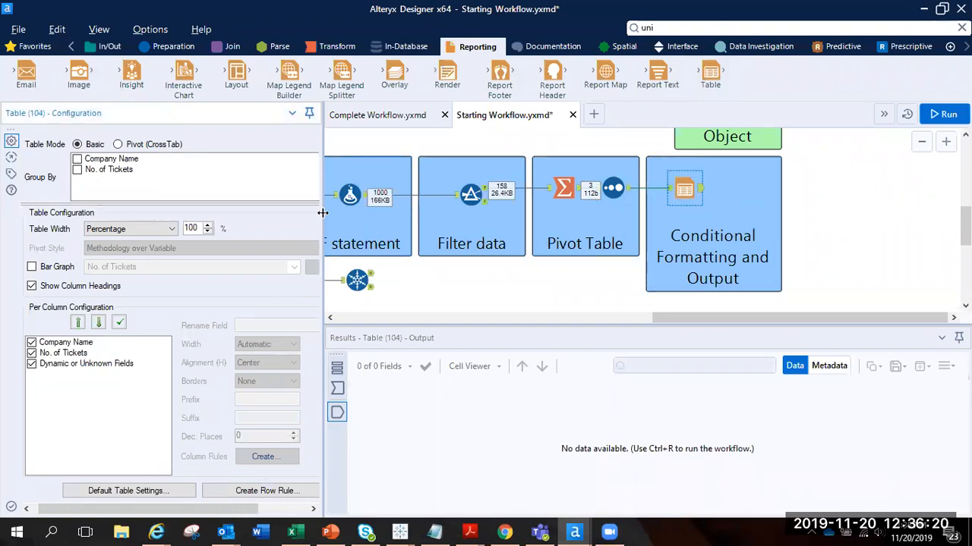
pyautogui.moveTo(323, 214); pyautogui.dragTo(392, 216)
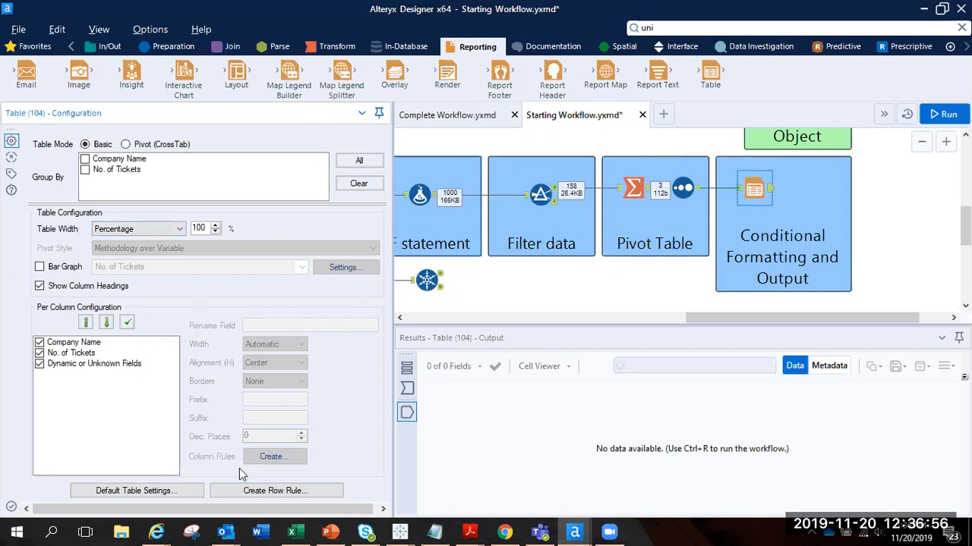
# Create a row rule for the Table tool that applies when Row # is greater than 50.
pyautogui.click(238, 493)
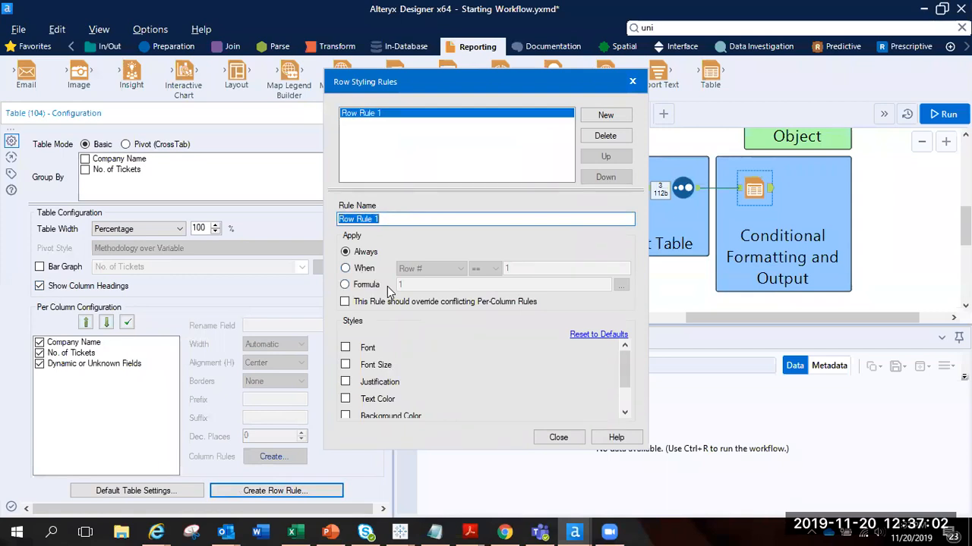
pyautogui.click(367, 272)
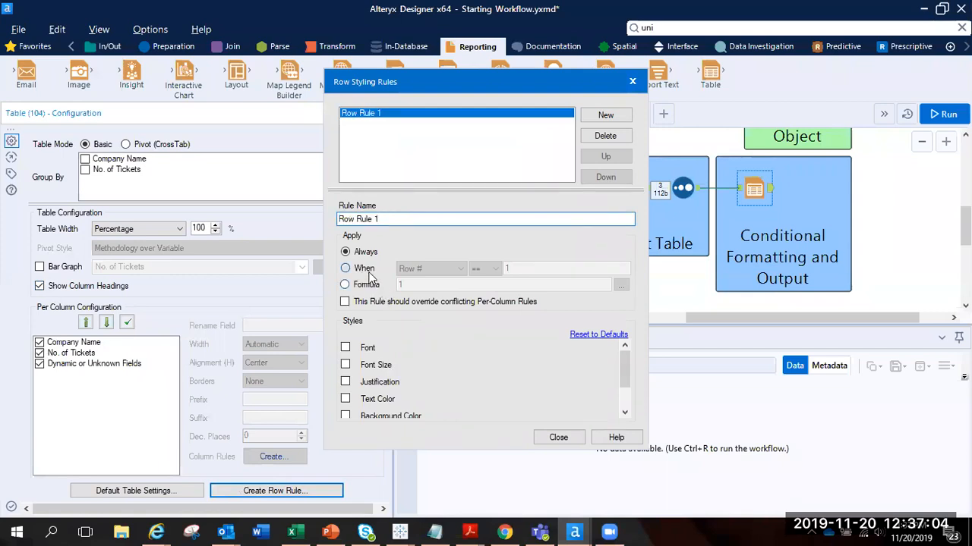
pyautogui.click(492, 268)
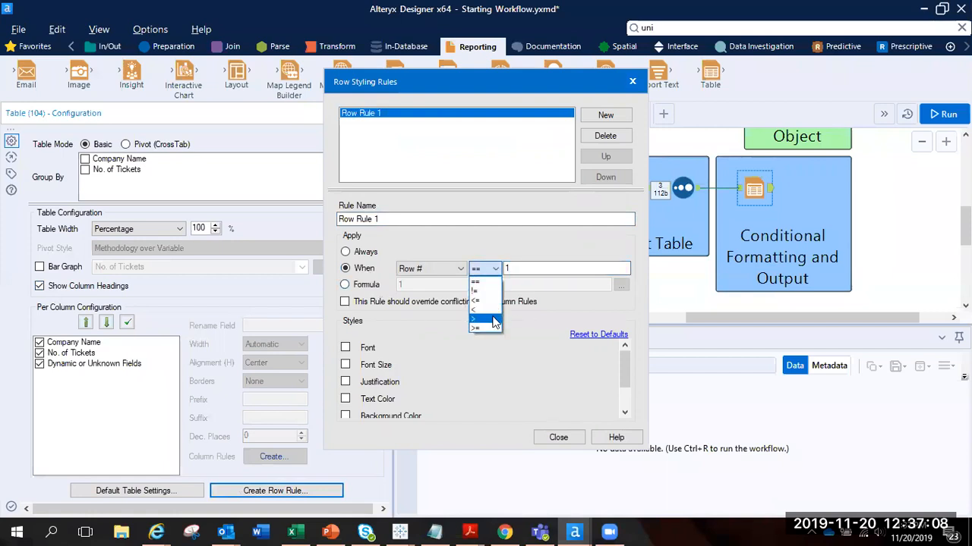
pyautogui.click(493, 319)
pyautogui.doubleClick(522, 267)
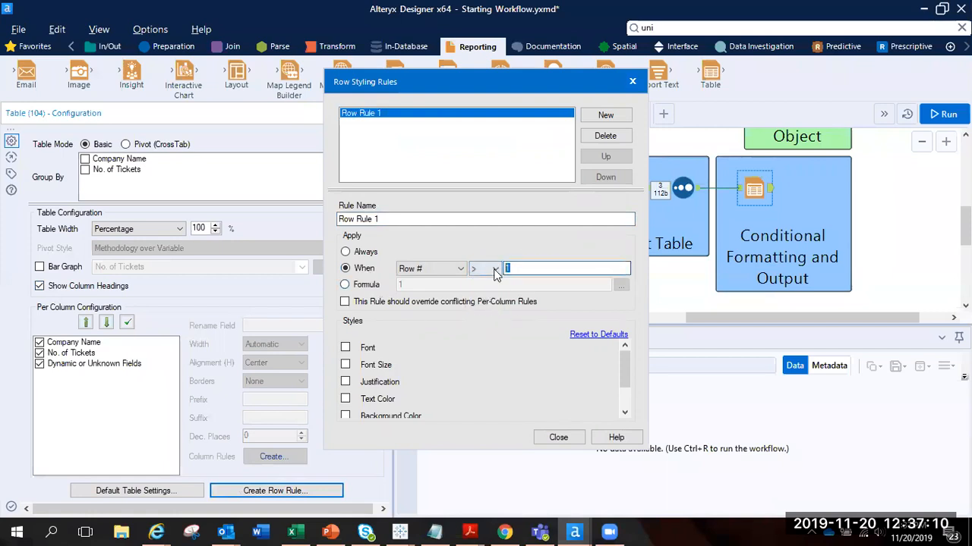
pyautogui.write('50')
# Give the row rule a light red background color (R=255, G=128, B=128) and close the row styling rules.
pyautogui.scroll(-1, 373, 340)
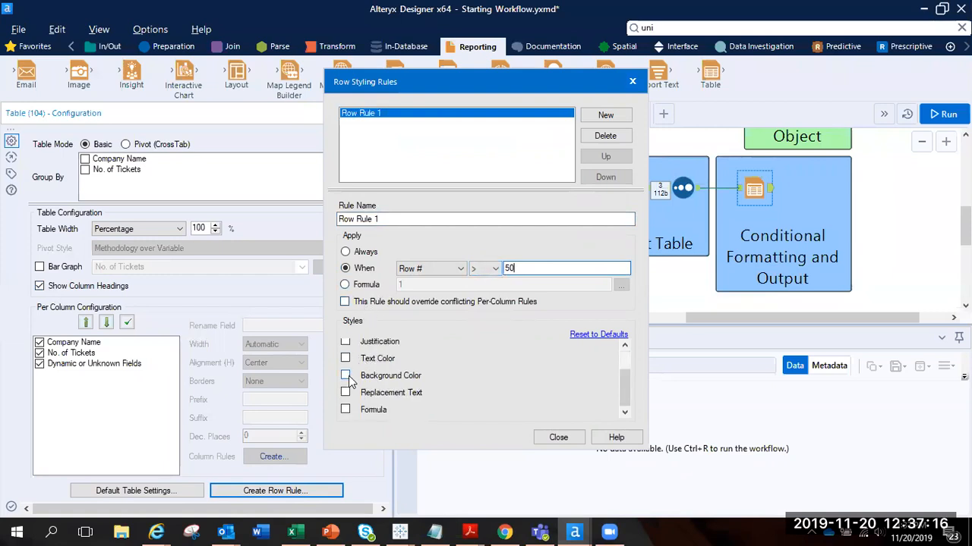
pyautogui.click(346, 377)
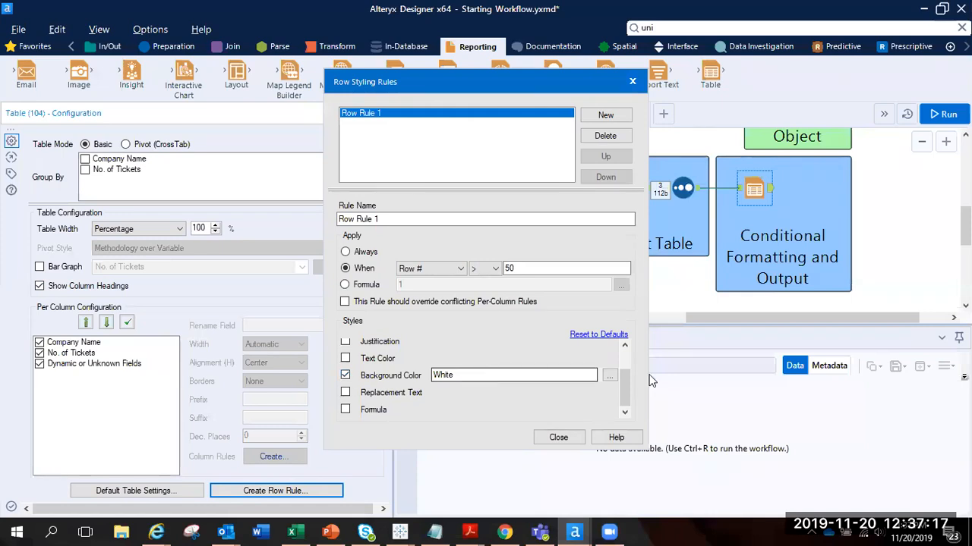
pyautogui.click(610, 375)
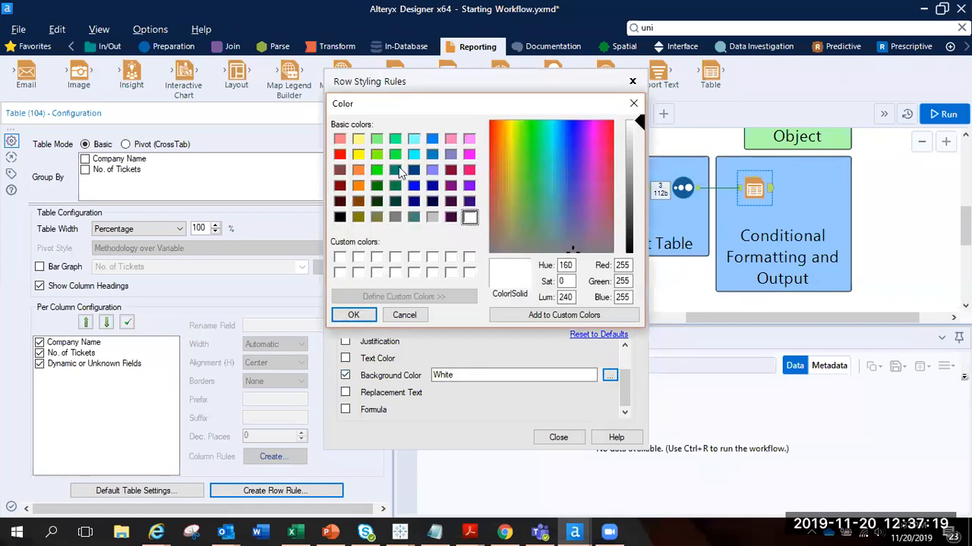
pyautogui.click(339, 139)
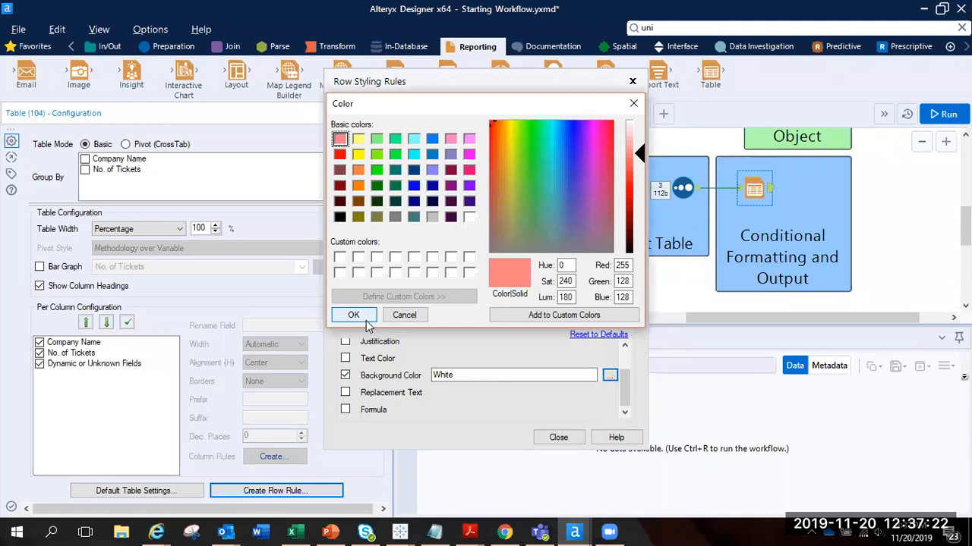
pyautogui.click(353, 315)
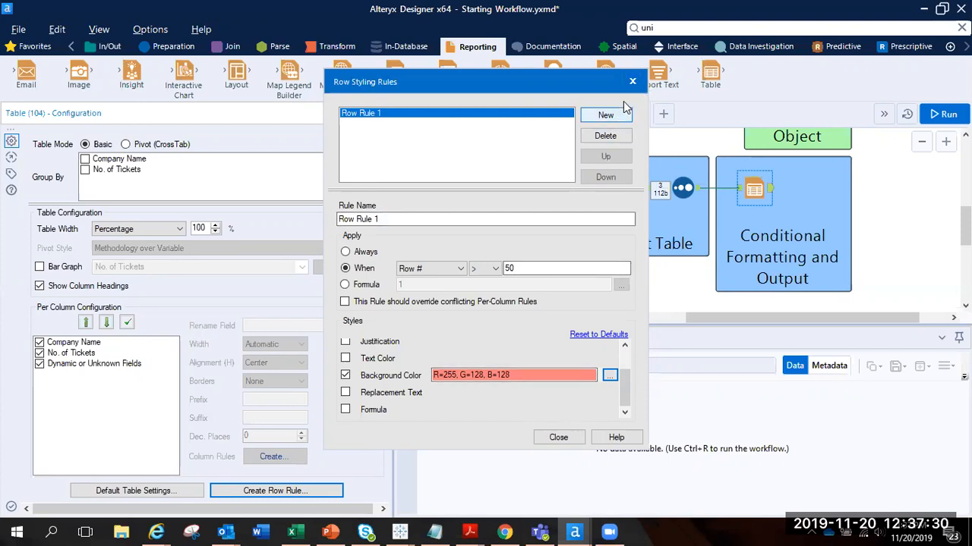
pyautogui.click(559, 438)
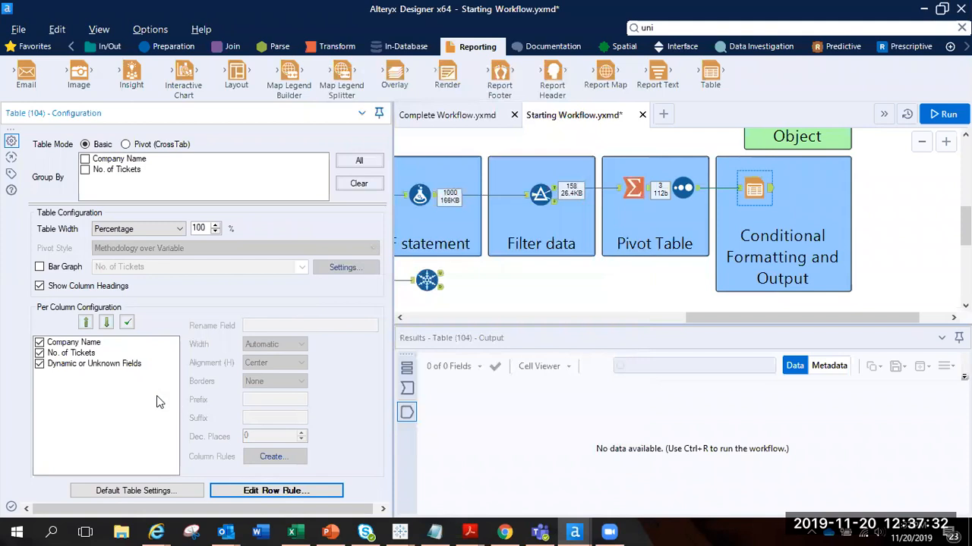
# Add a Browse tool to the View Report Object box and connect the Table tool's output to it.
pyautogui.click(106, 47)
pyautogui.scroll(3, 893, 191)
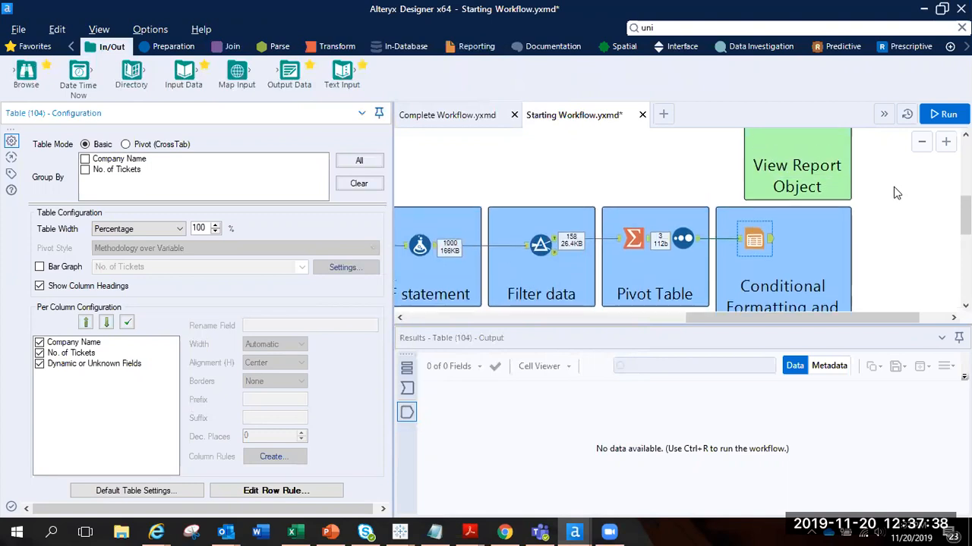
pyautogui.moveTo(27, 71); pyautogui.dragTo(797, 171)
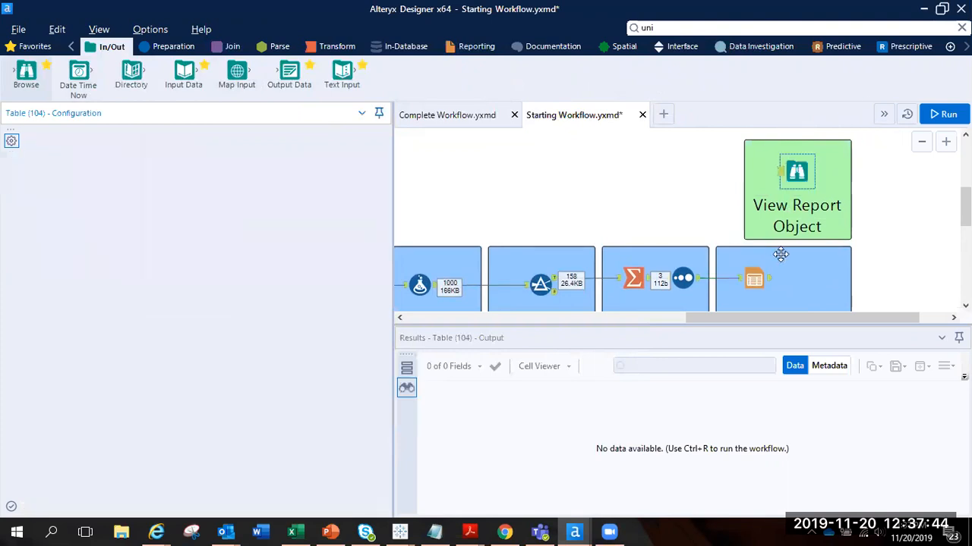
pyautogui.moveTo(770, 282); pyautogui.dragTo(791, 171)
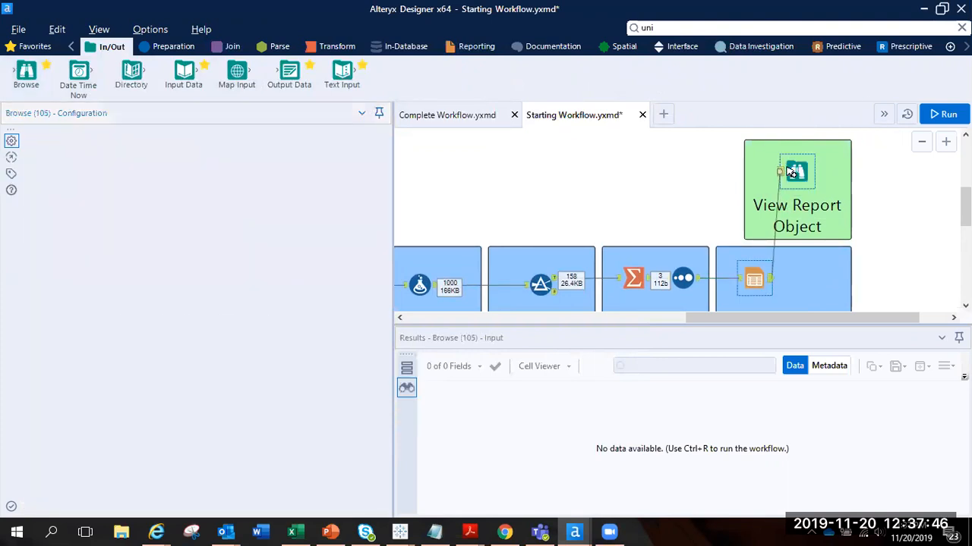
pyautogui.click(795, 172)
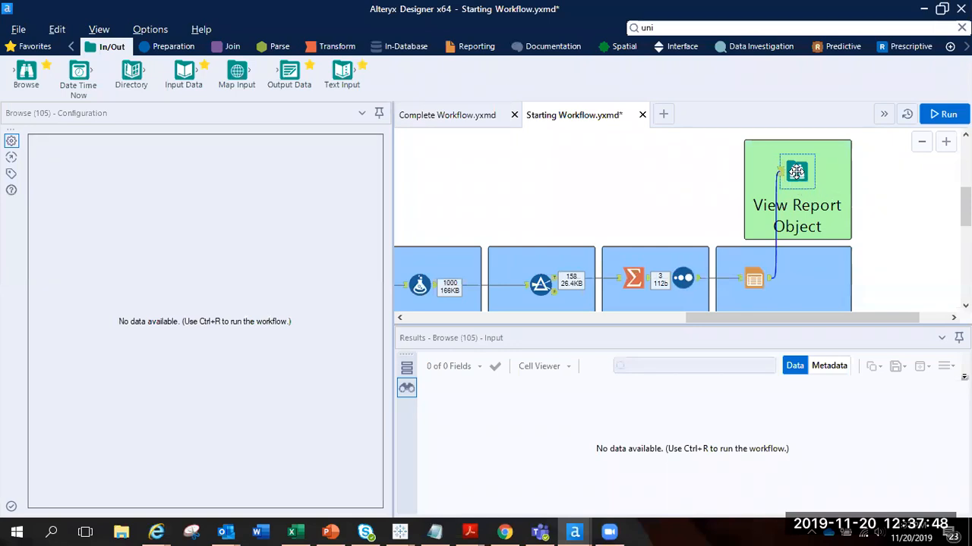
# Run the workflow and view the table report in the Browse tool.
pyautogui.hotkey('ctrl', 'r')
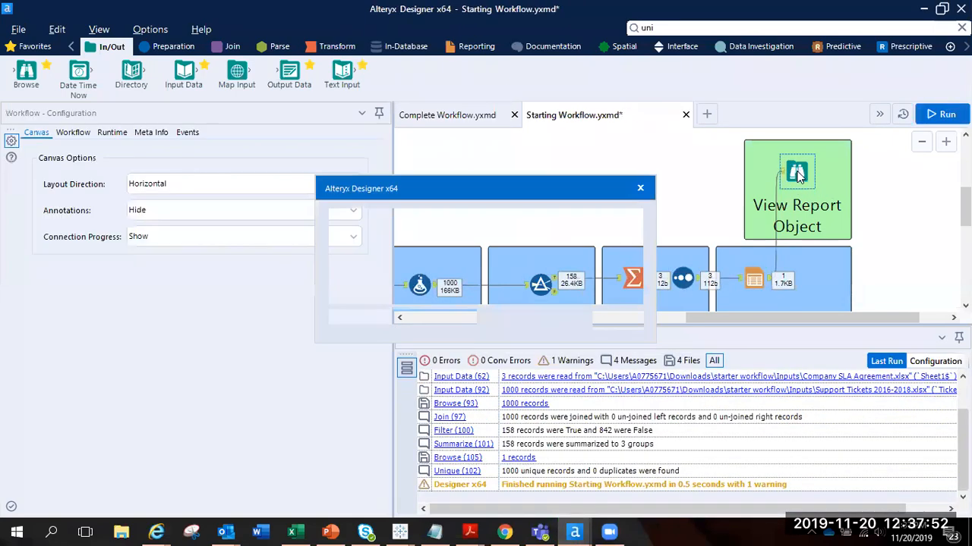
pyautogui.click(618, 322)
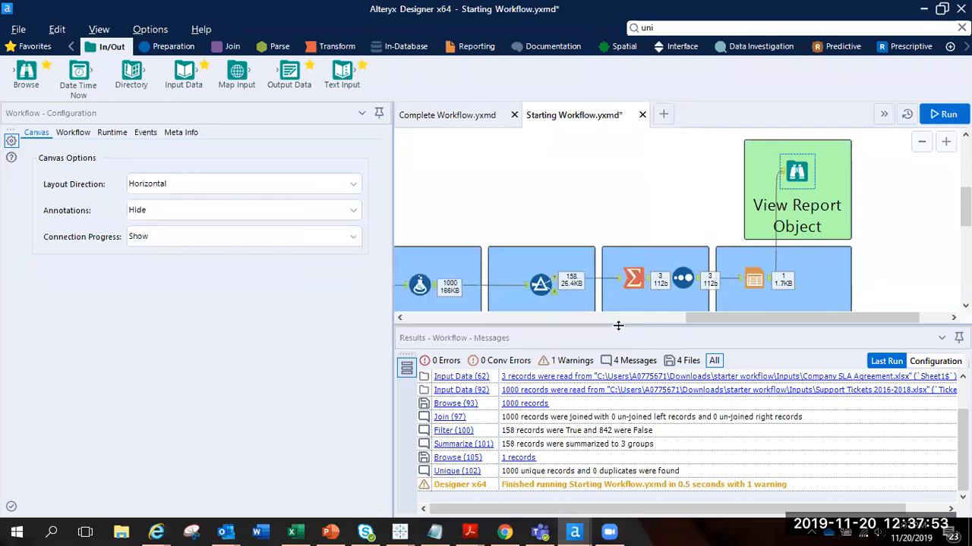
pyautogui.click(795, 179)
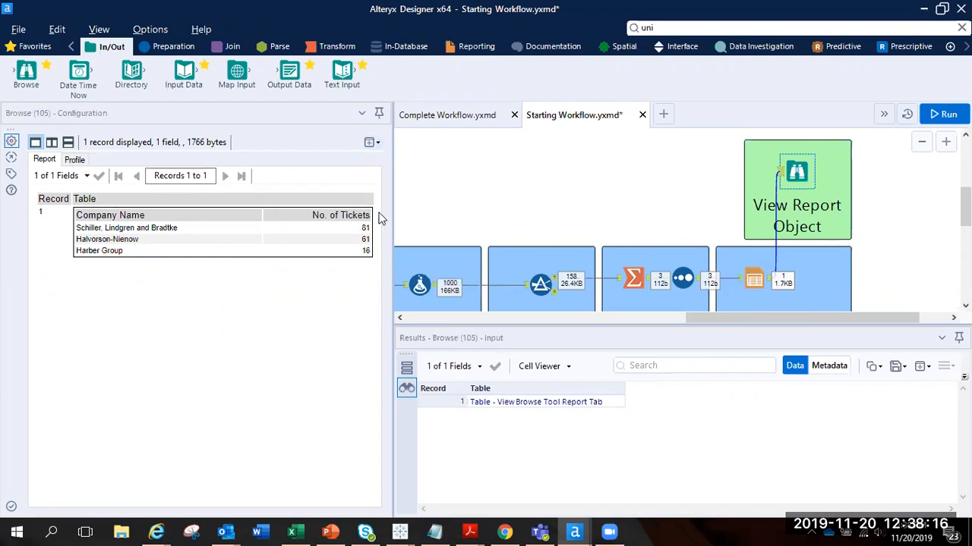
# Enable the Table tool's bar graph and base it on the No. of Tickets field.
pyautogui.click(752, 276)
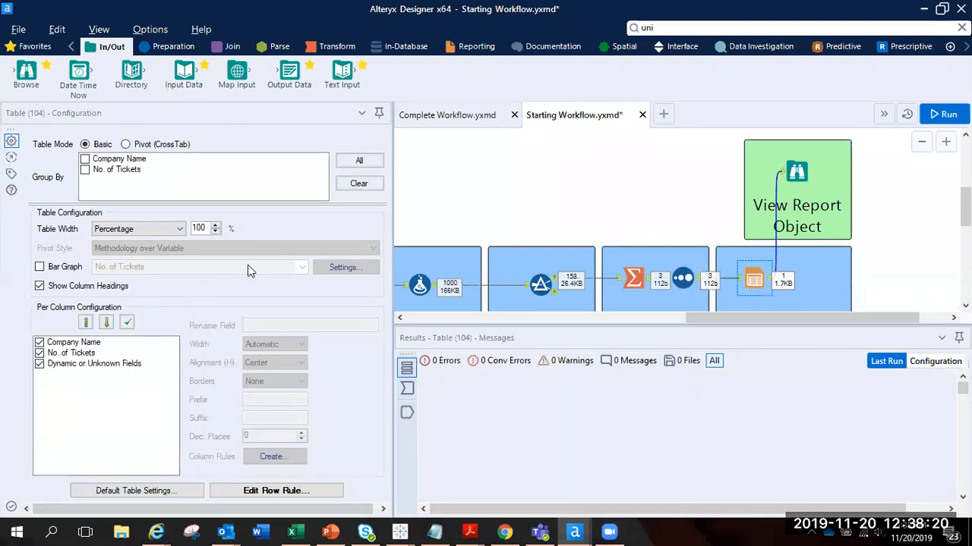
pyautogui.click(51, 271)
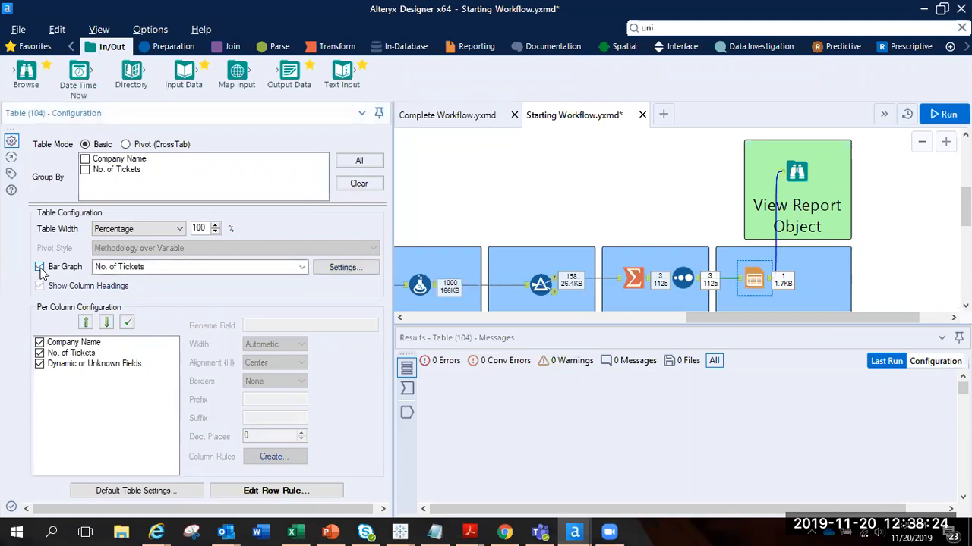
pyautogui.click(302, 271)
pyautogui.click(301, 273)
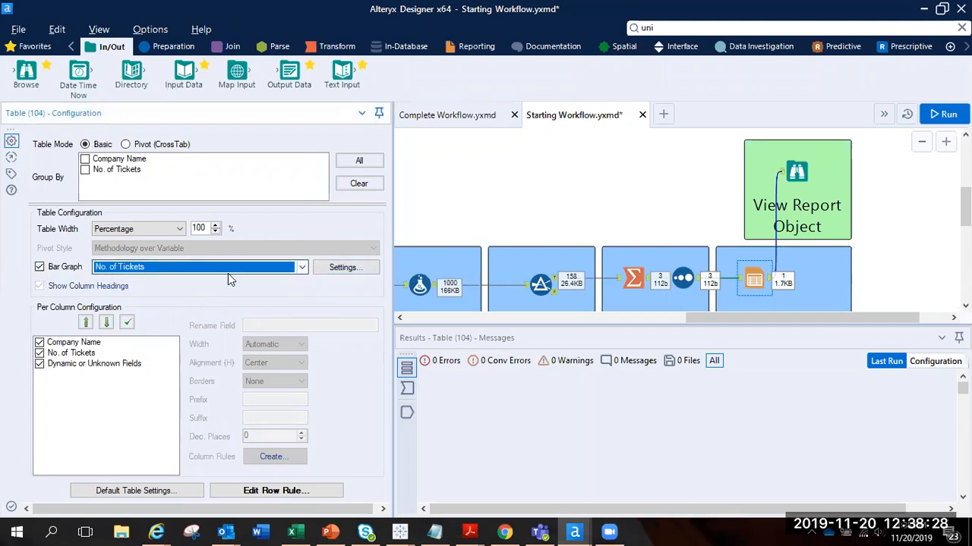
pyautogui.click(303, 272)
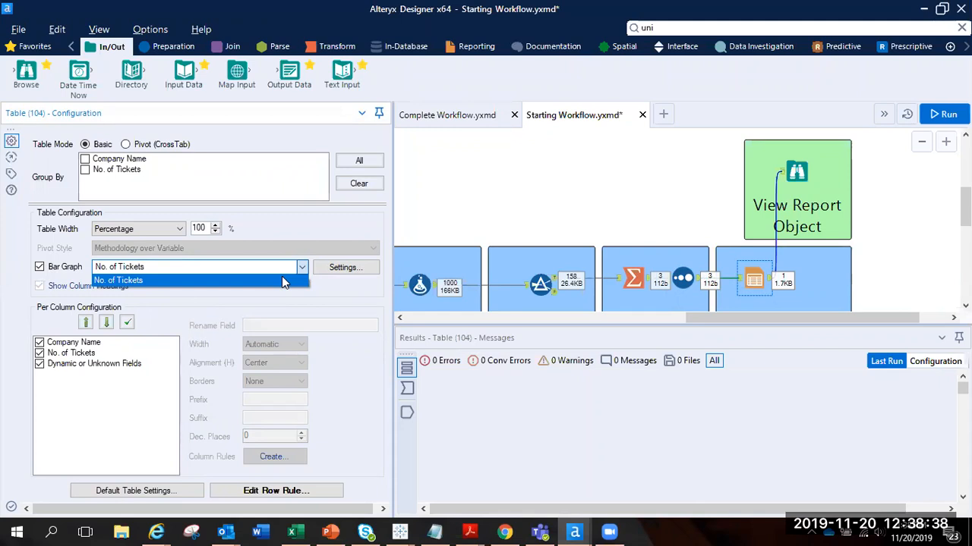
pyautogui.click(281, 278)
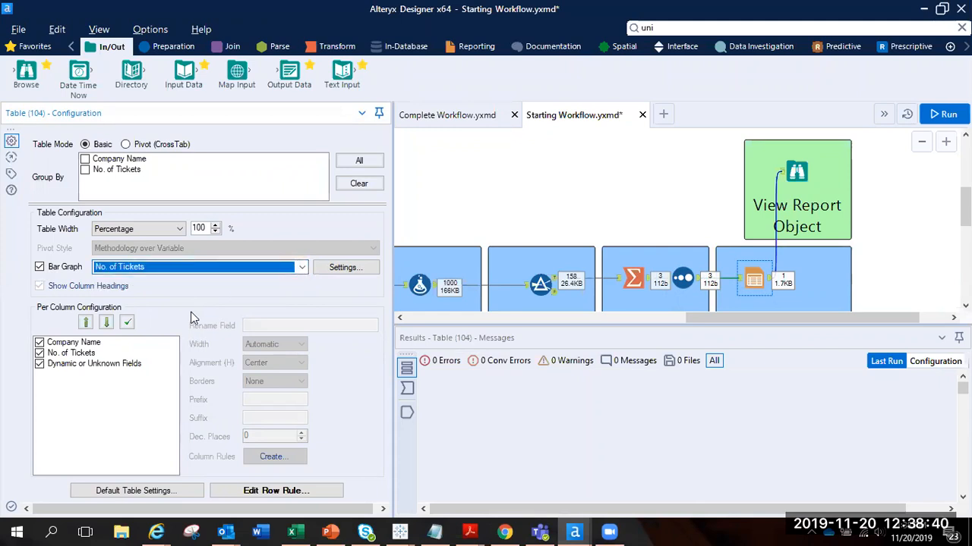
# Exclude the No. of Tickets and Dynamic or Unknown Fields columns from the Table tool's output.
pyautogui.click(39, 353)
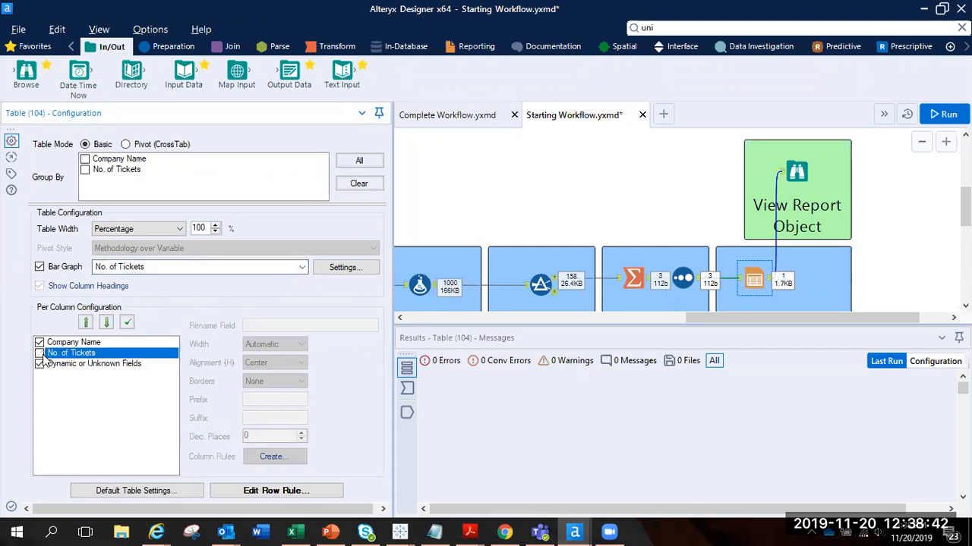
pyautogui.click(41, 365)
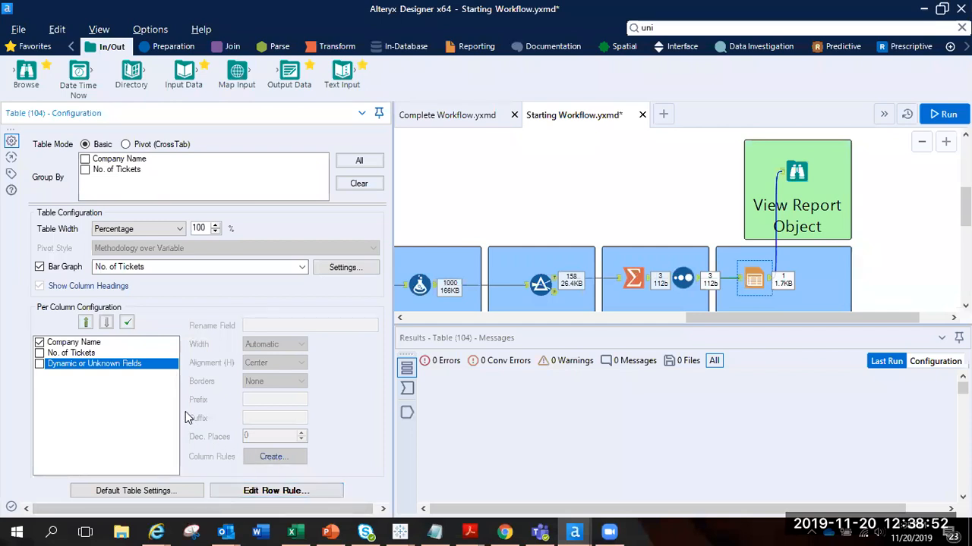
pyautogui.click(126, 324)
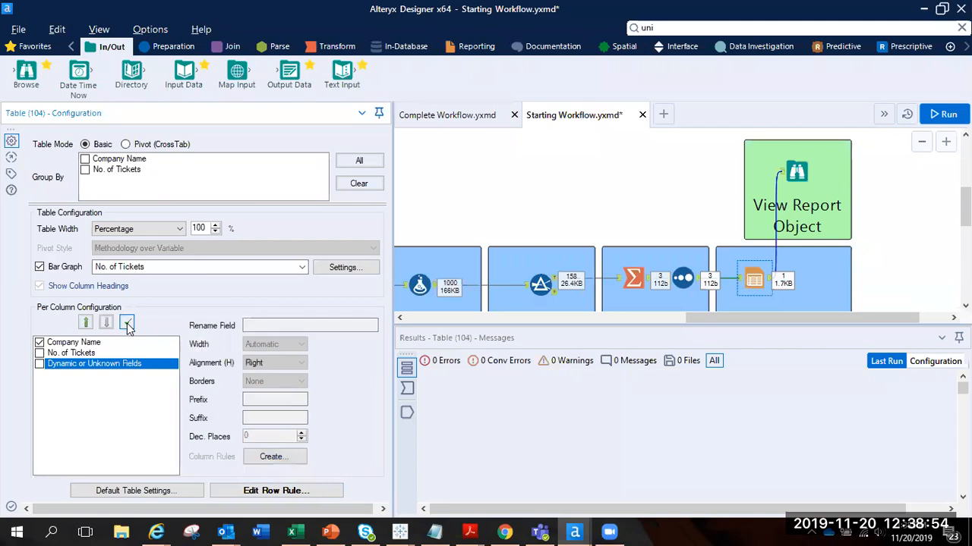
pyautogui.click(39, 365)
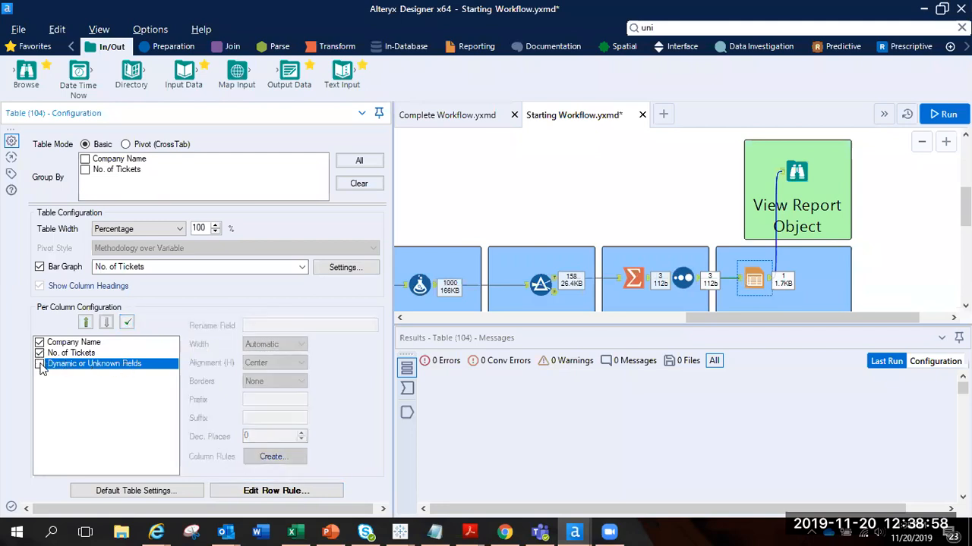
pyautogui.click(39, 354)
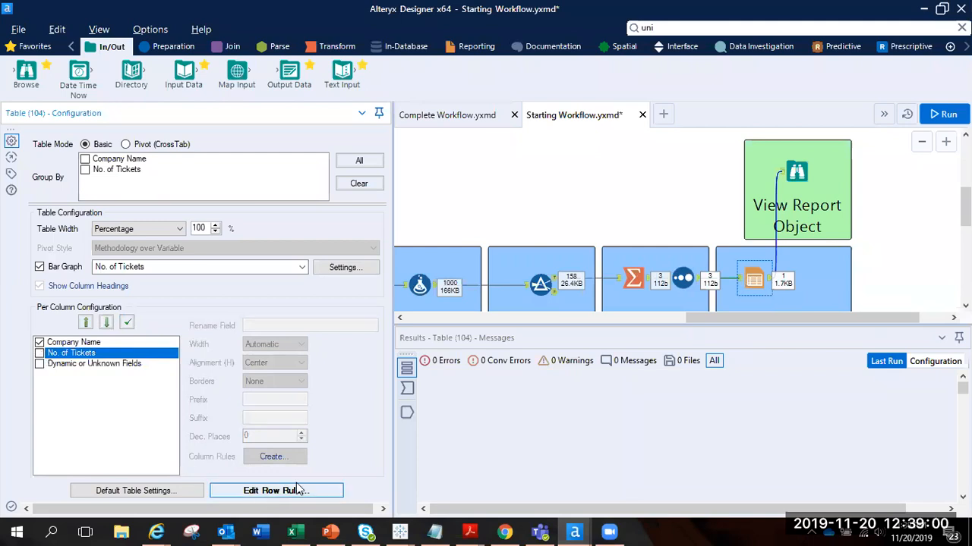
# Rerun the workflow and check the bar graph version of the report in the Browse tool.
pyautogui.hotkey('ctrl', 'r')
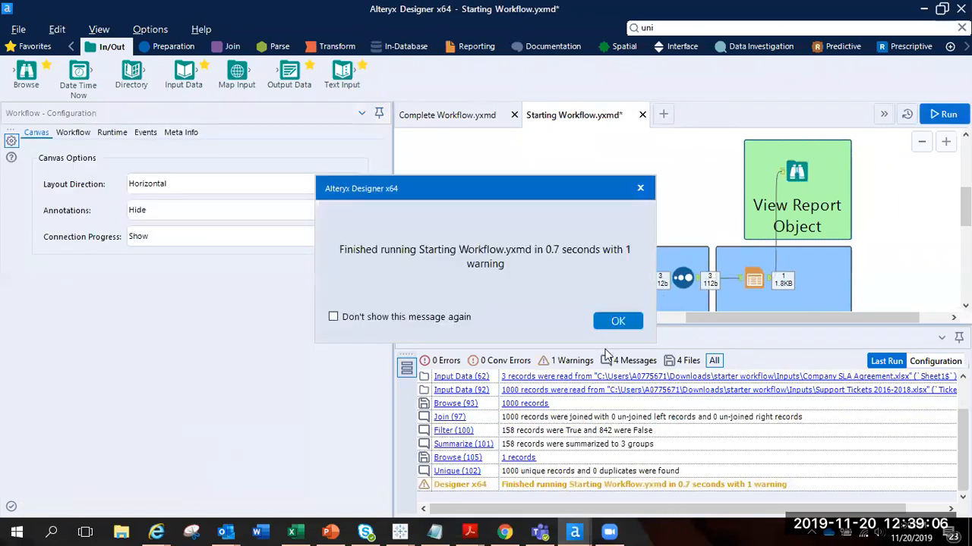
pyautogui.click(617, 322)
pyautogui.click(793, 173)
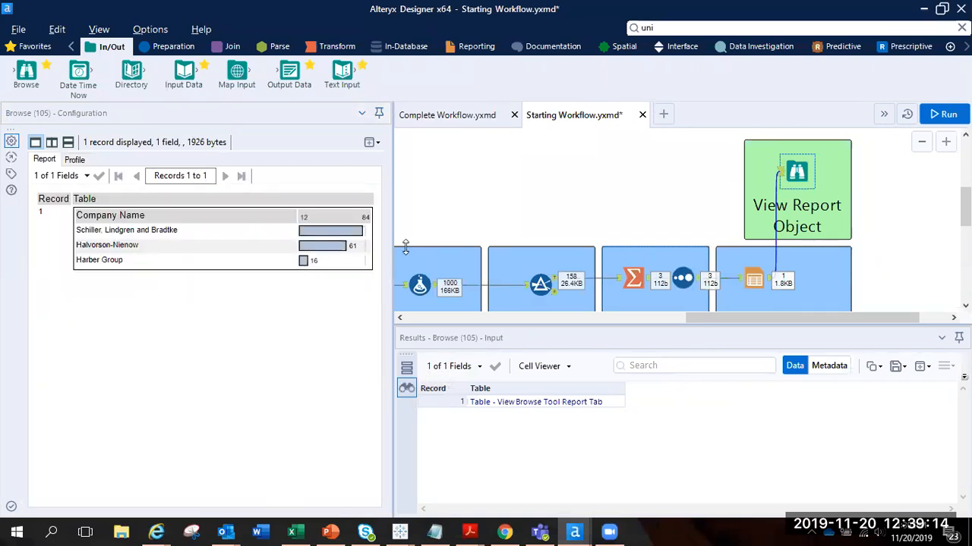
# Include the No. of Tickets column in the Table tool again and set its borders to Both.
pyautogui.click(752, 278)
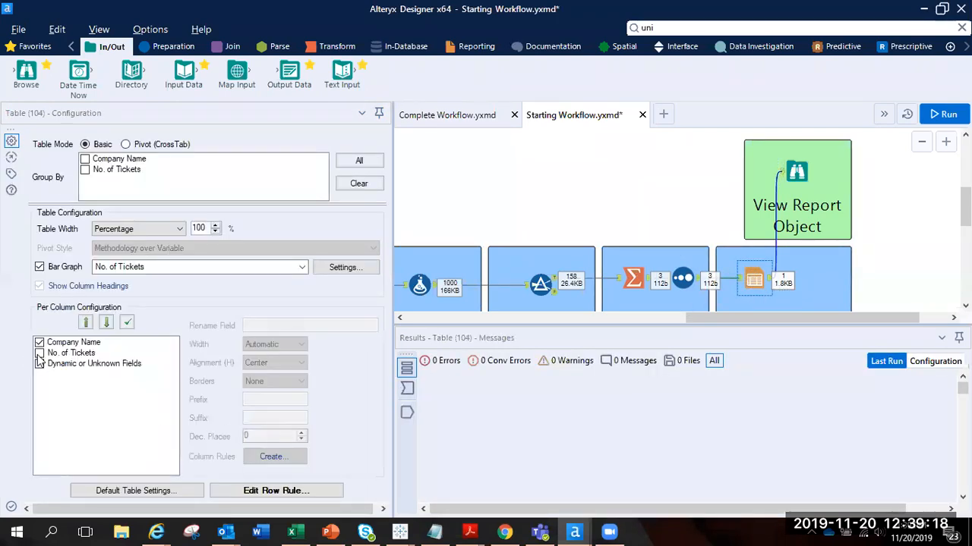
pyautogui.click(38, 355)
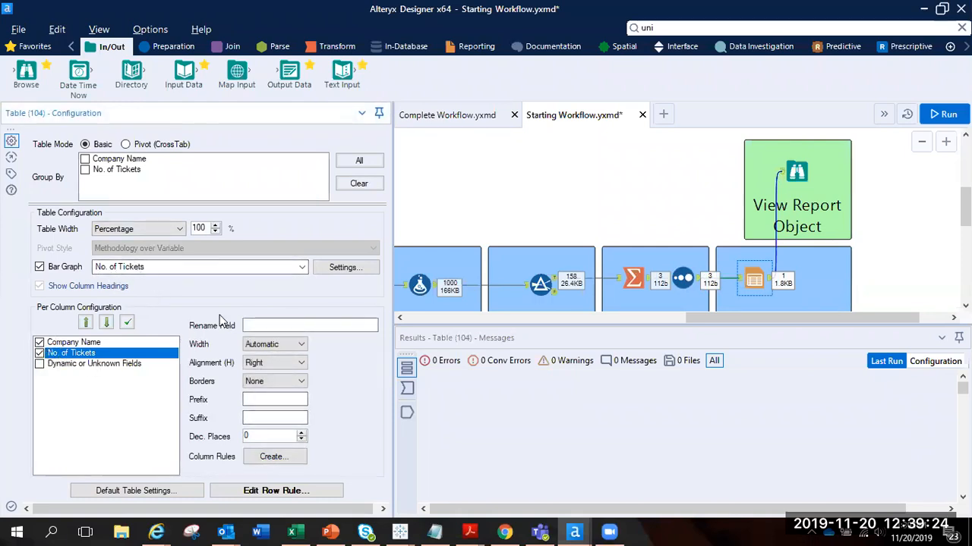
pyautogui.click(276, 381)
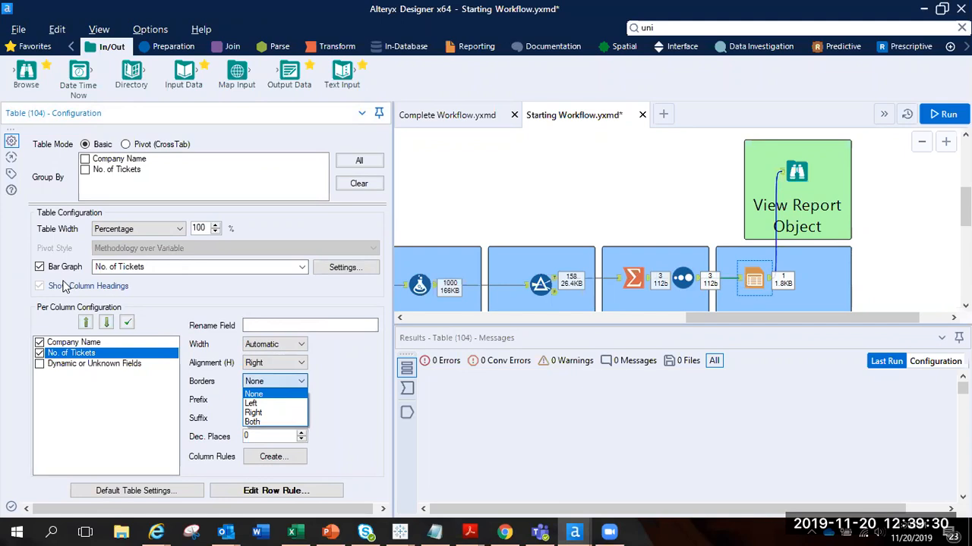
pyautogui.click(41, 269)
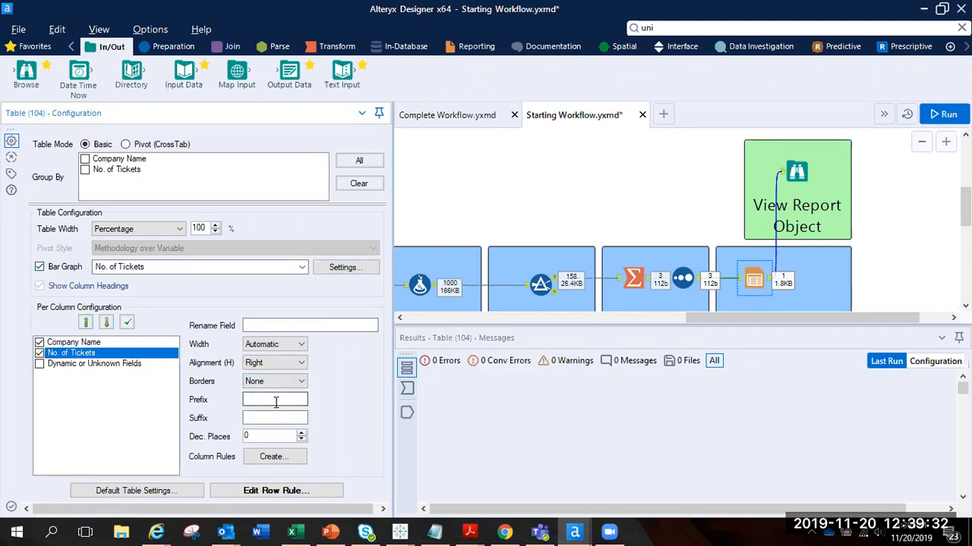
pyautogui.click(275, 382)
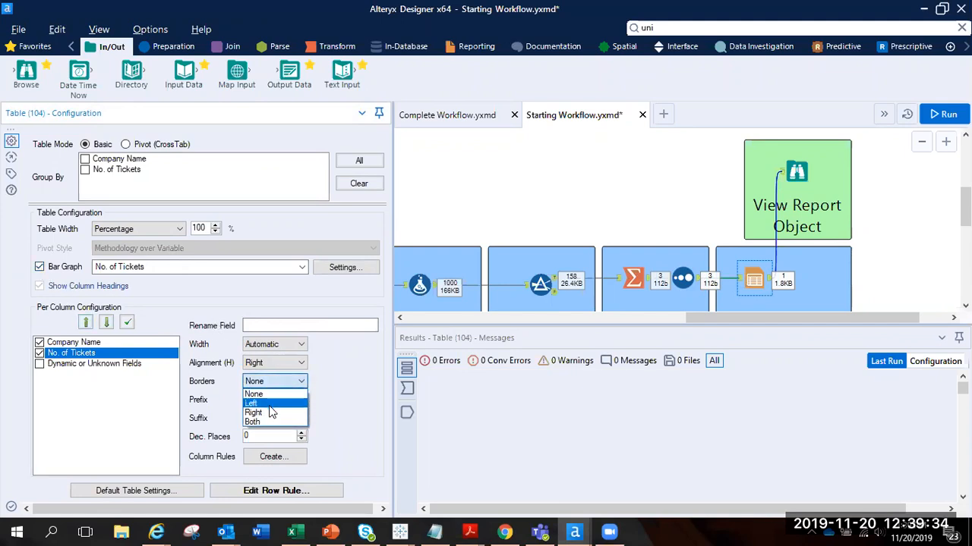
pyautogui.click(272, 422)
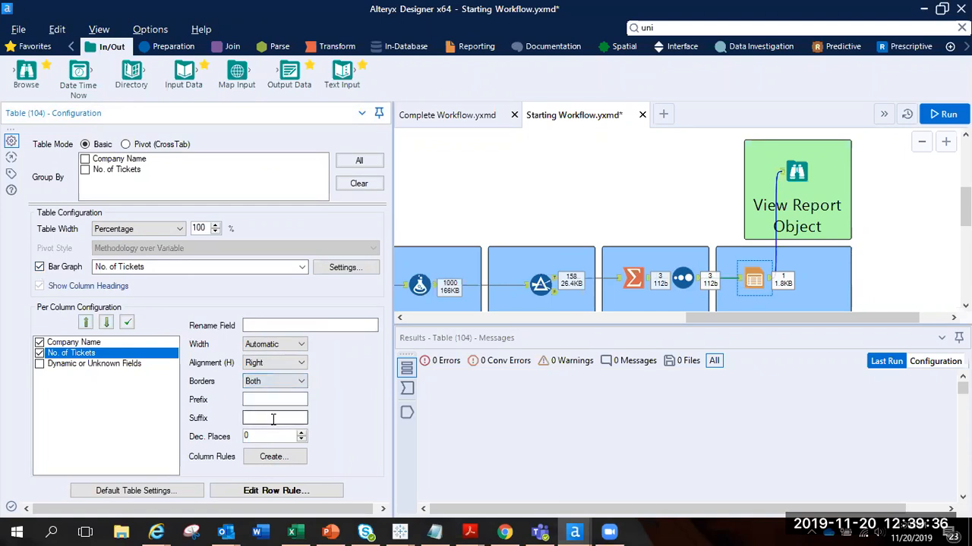
# Center-align the No. of Tickets column in the Table tool, keeping its width Automatic.
pyautogui.click(289, 366)
pyautogui.click(280, 384)
pyautogui.click(276, 345)
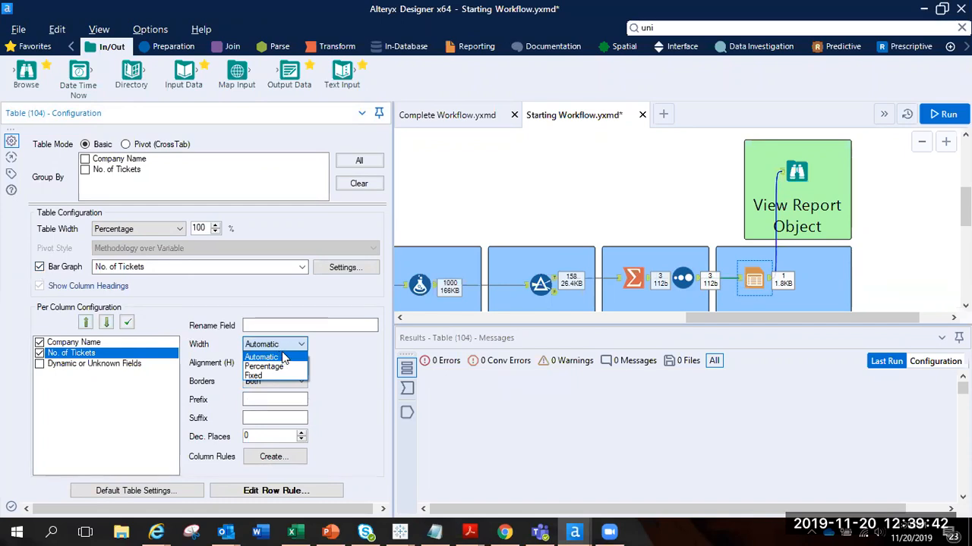
pyautogui.click(280, 347)
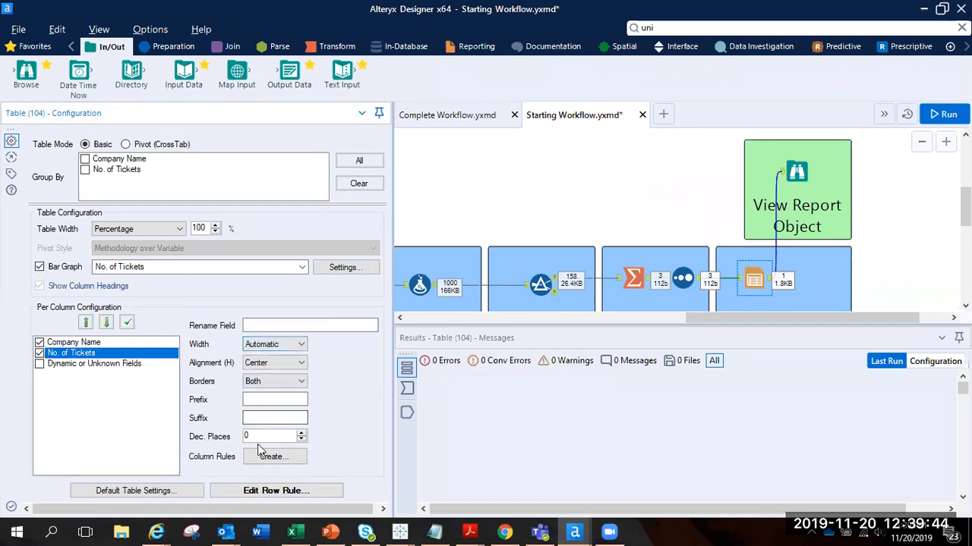
# Open the column styling rules for No. of Tickets and review the available apply conditions and style options.
pyautogui.click(292, 459)
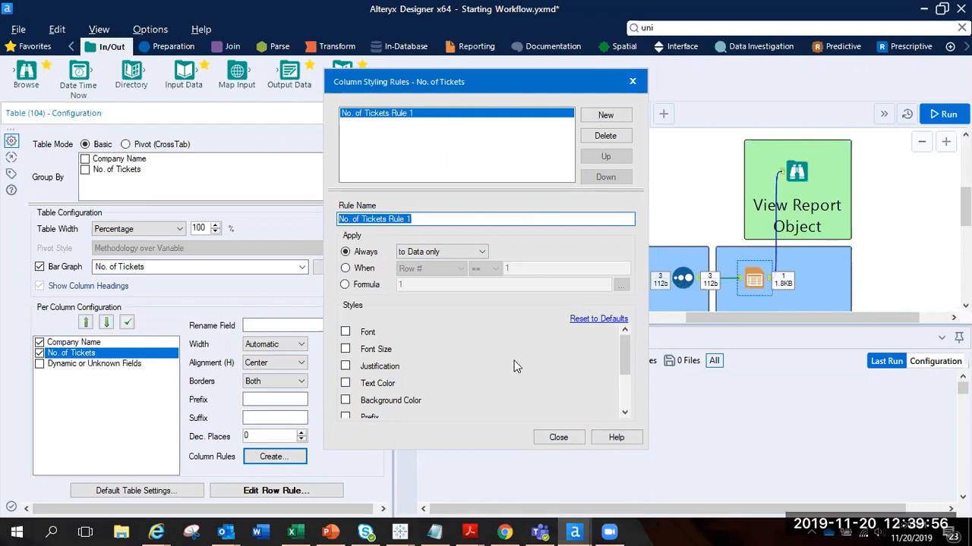
pyautogui.scroll(-2, 516, 365)
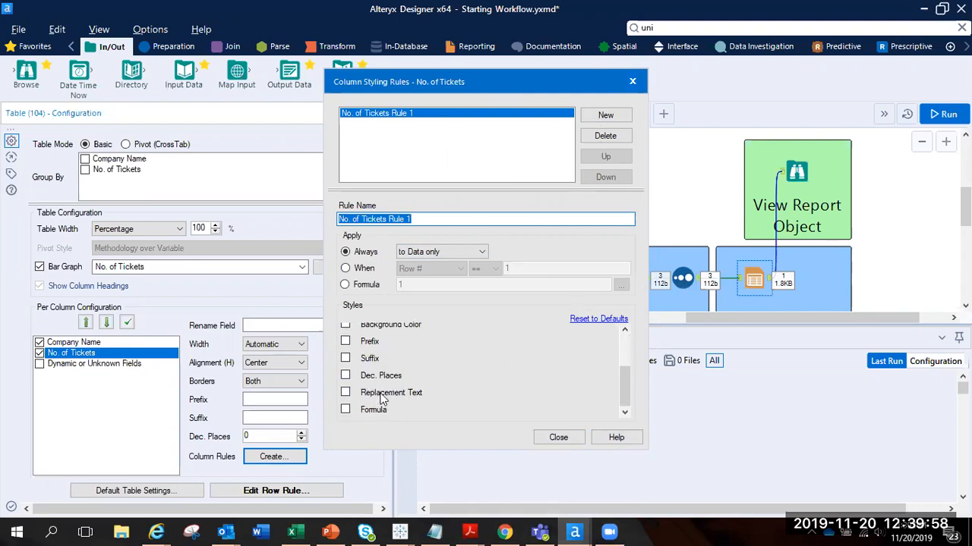
pyautogui.scroll(2, 381, 400)
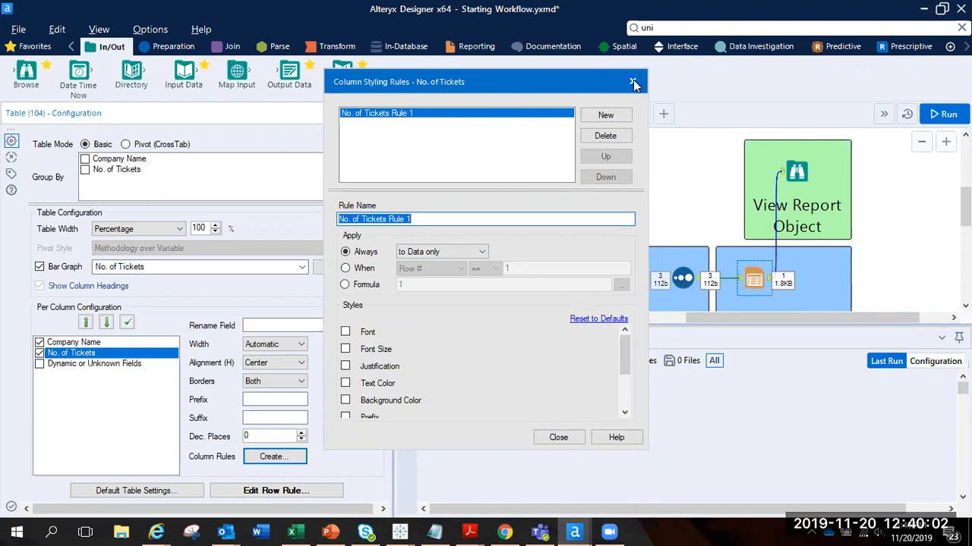
pyautogui.click(634, 83)
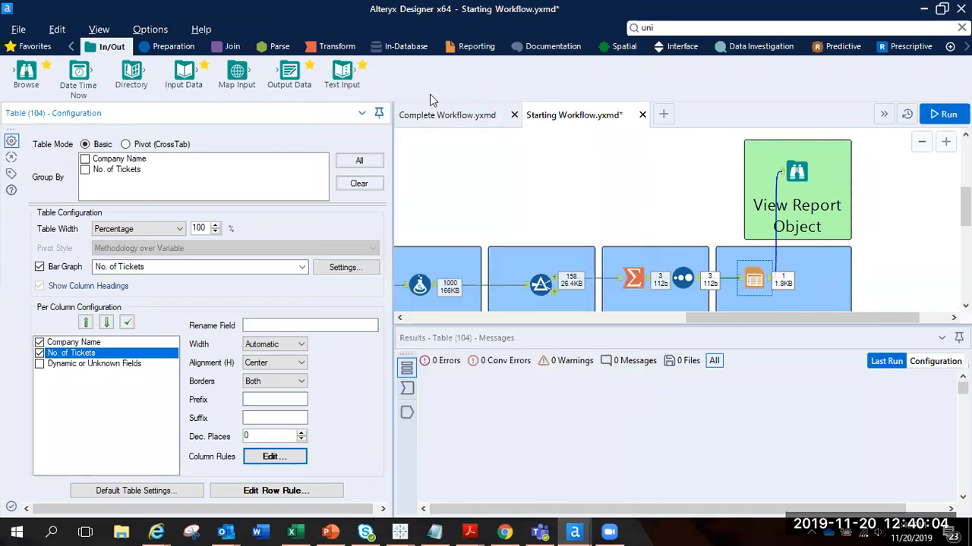
# Try to change the Table tool's table width percentage.
pyautogui.moveTo(196, 227); pyautogui.dragTo(188, 227)
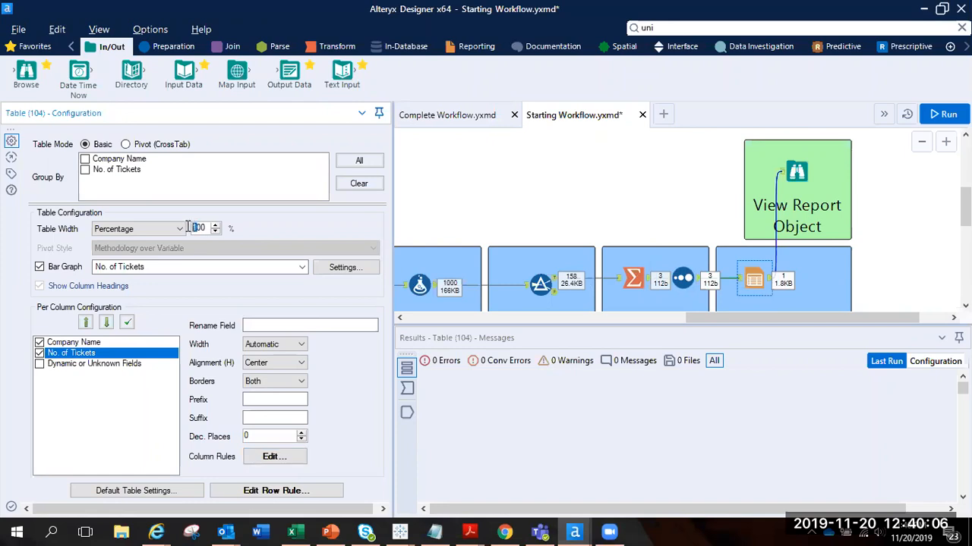
pyautogui.write('2')
pyautogui.click(486, 212)
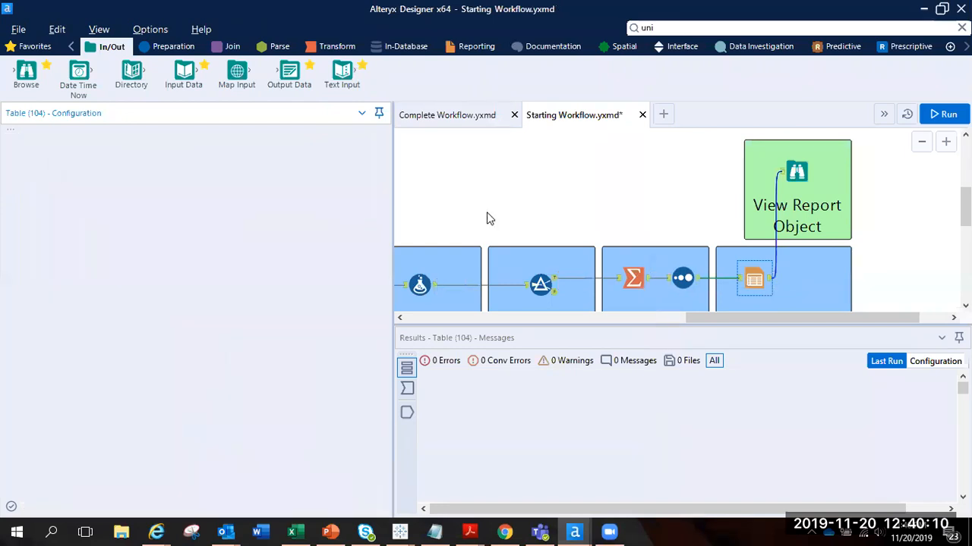
# Rerun the workflow and check the centered ticket column alongside the bar graph in the Browse tool's report.
pyautogui.hotkey('ctrl', 'r')
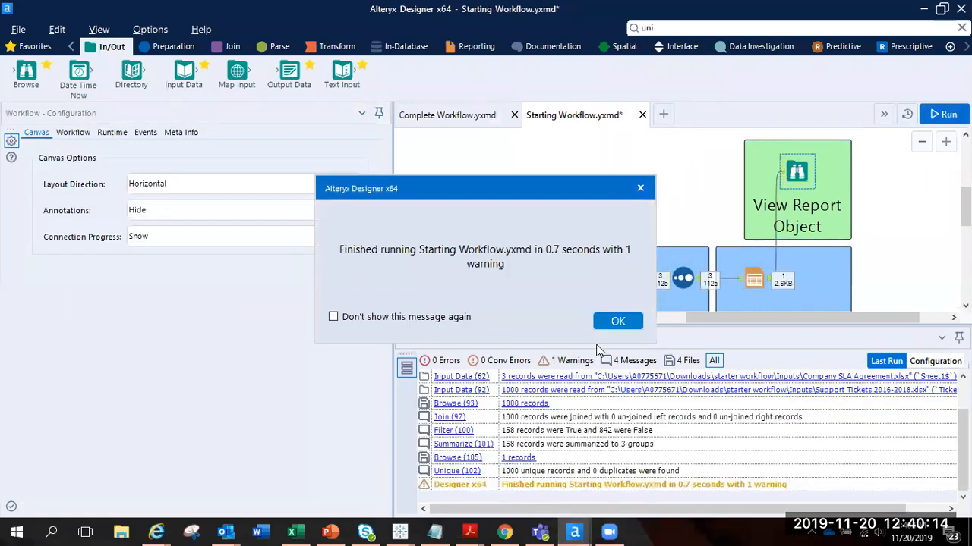
pyautogui.click(616, 321)
pyautogui.click(801, 175)
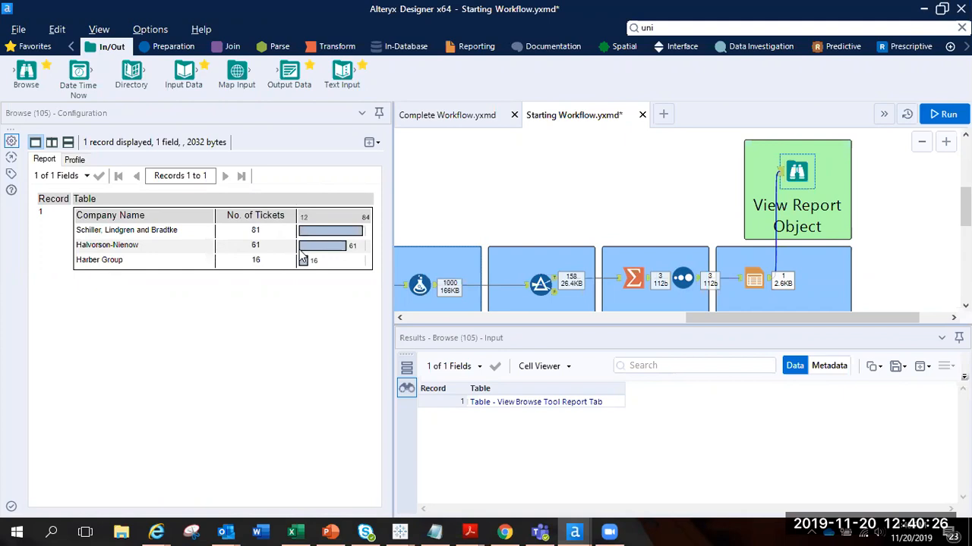
# Add a Render tool from the Reporting category and connect it to the Table tool's output.
pyautogui.scroll(-2, 876, 199)
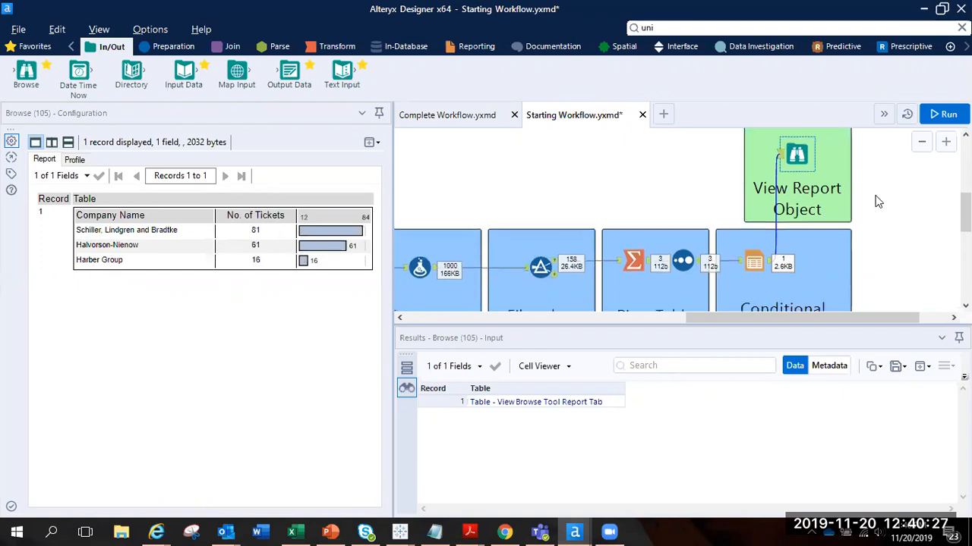
pyautogui.click(761, 247)
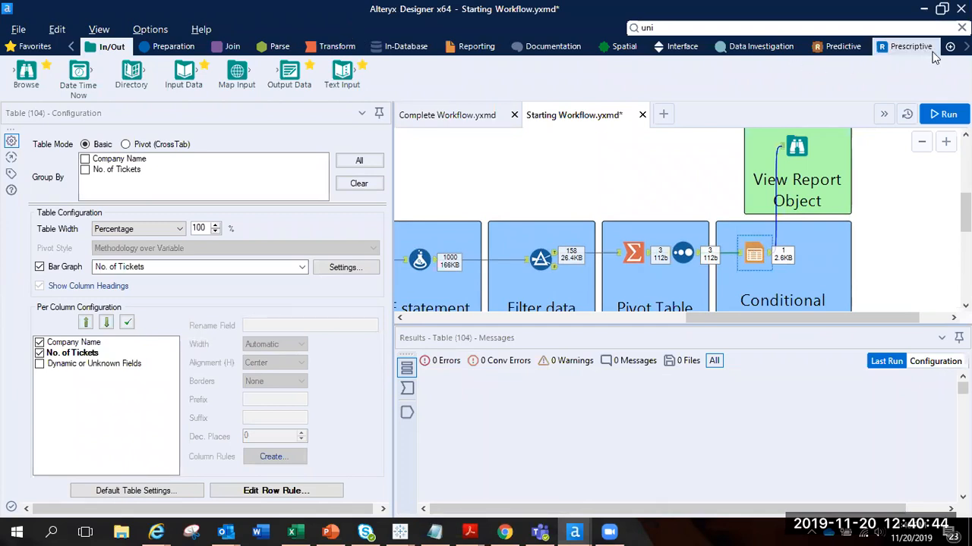
pyautogui.click(966, 47)
pyautogui.click(966, 46)
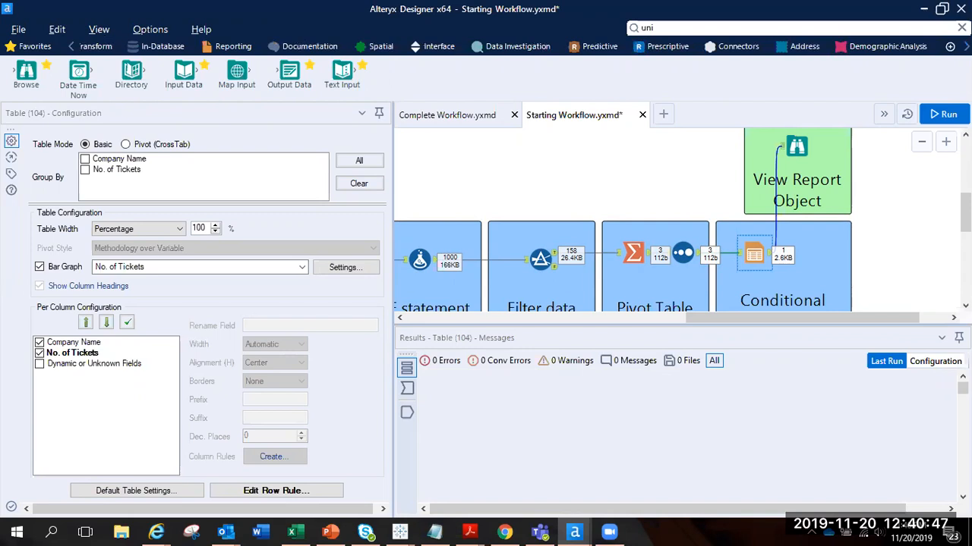
pyautogui.click(219, 49)
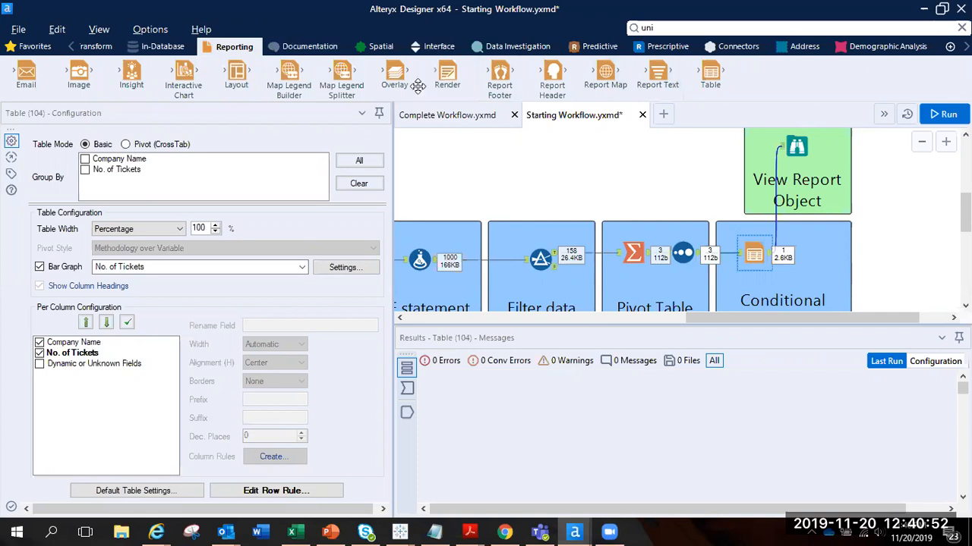
pyautogui.moveTo(448, 73); pyautogui.dragTo(826, 260)
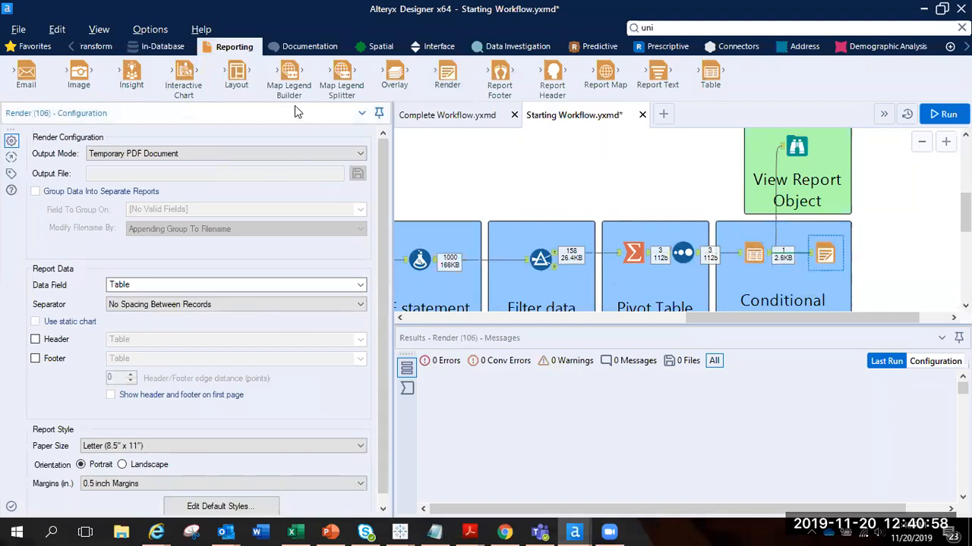
# Set the Render tool to output to a specific file, an Excel 2007 spreadsheet named outside SLA on the Desktop.
pyautogui.click(171, 154)
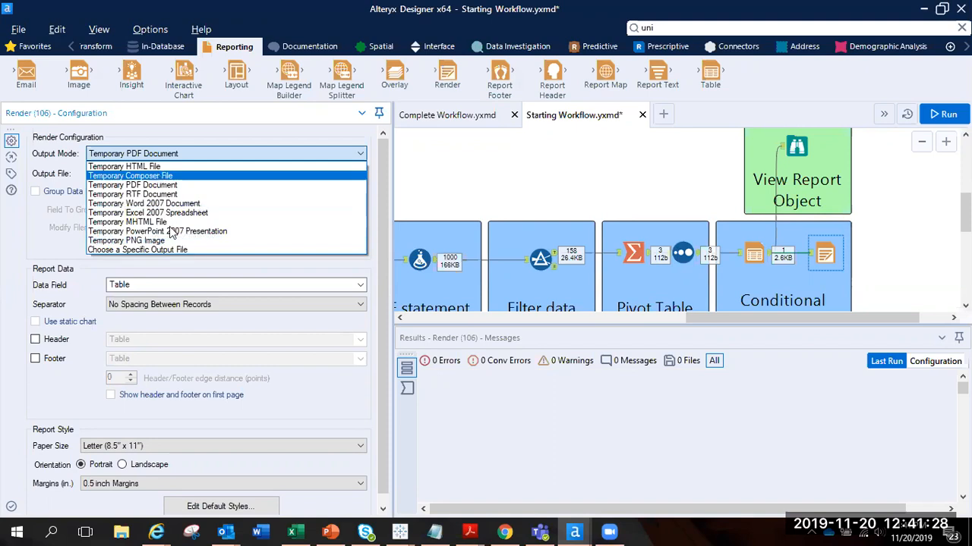
pyautogui.click(169, 251)
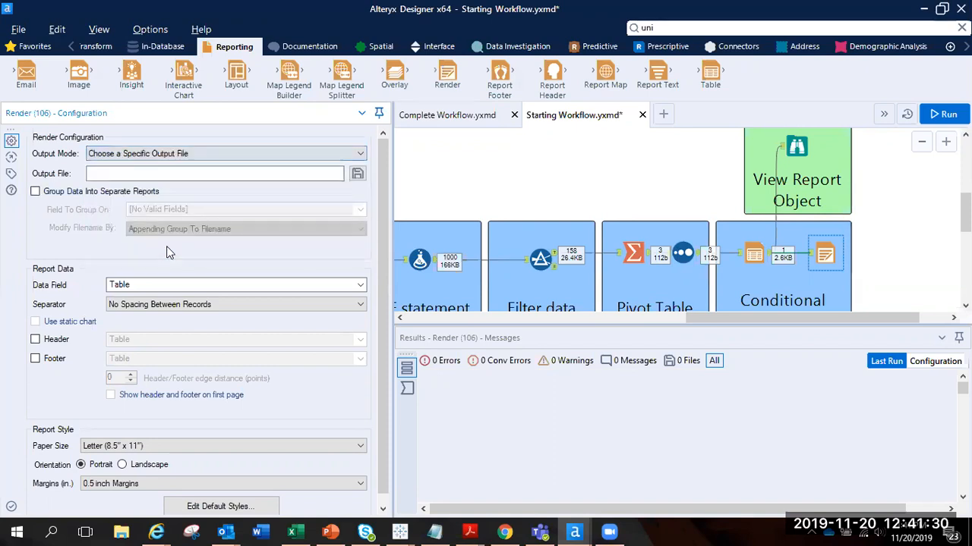
pyautogui.click(357, 176)
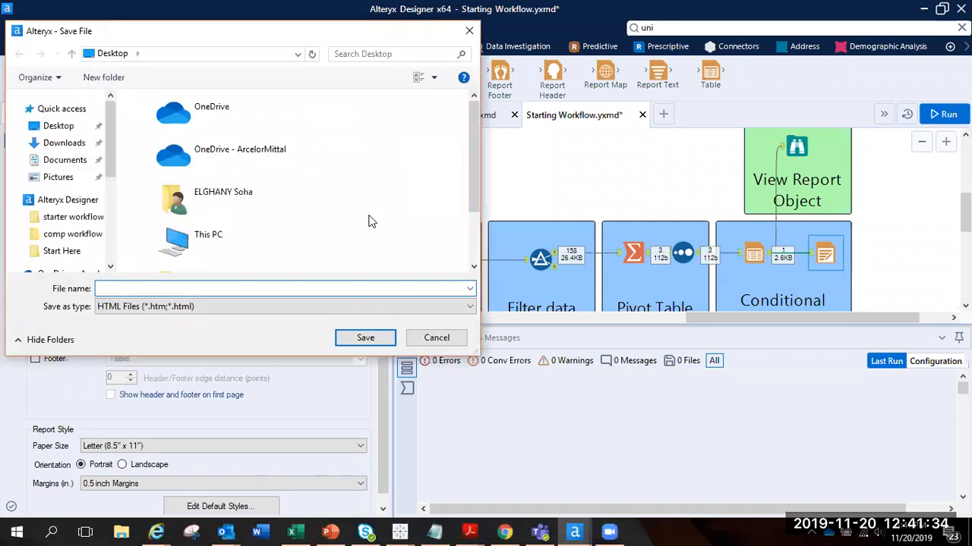
pyautogui.scroll(-1, 369, 202)
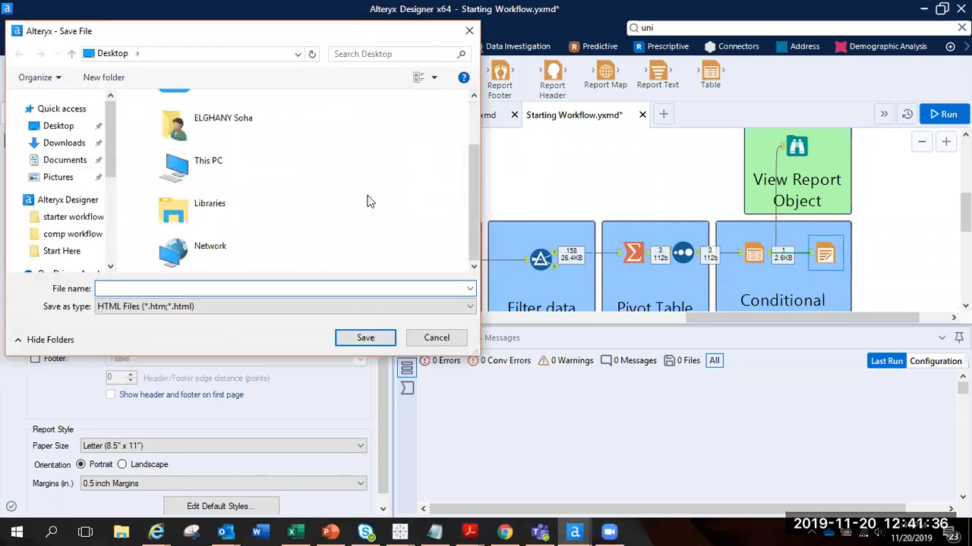
pyautogui.click(225, 304)
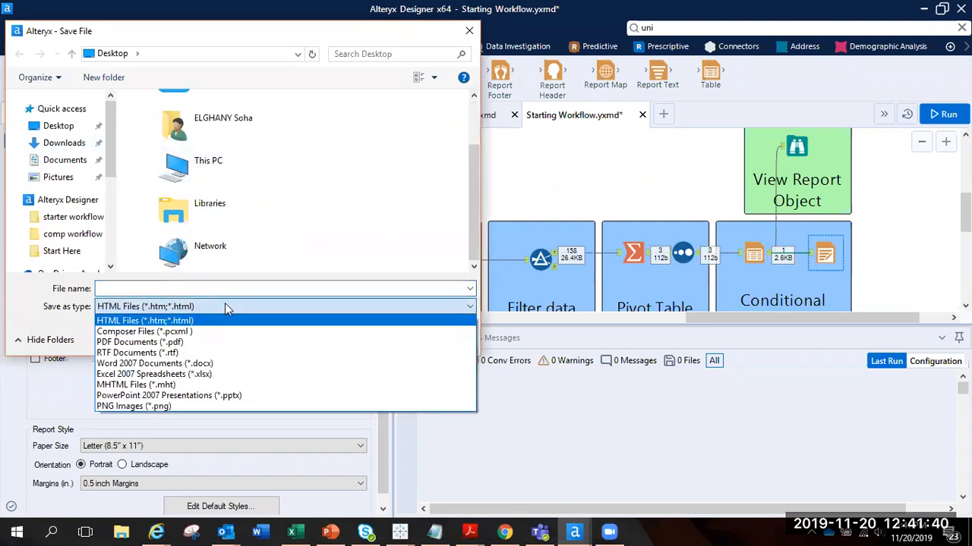
pyautogui.click(222, 374)
pyautogui.click(152, 289)
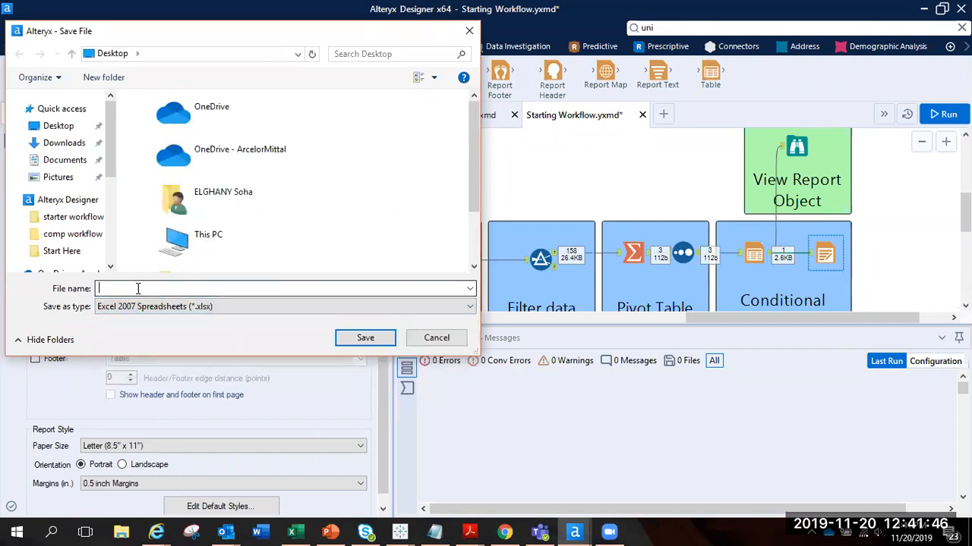
pyautogui.write('outside SLA')
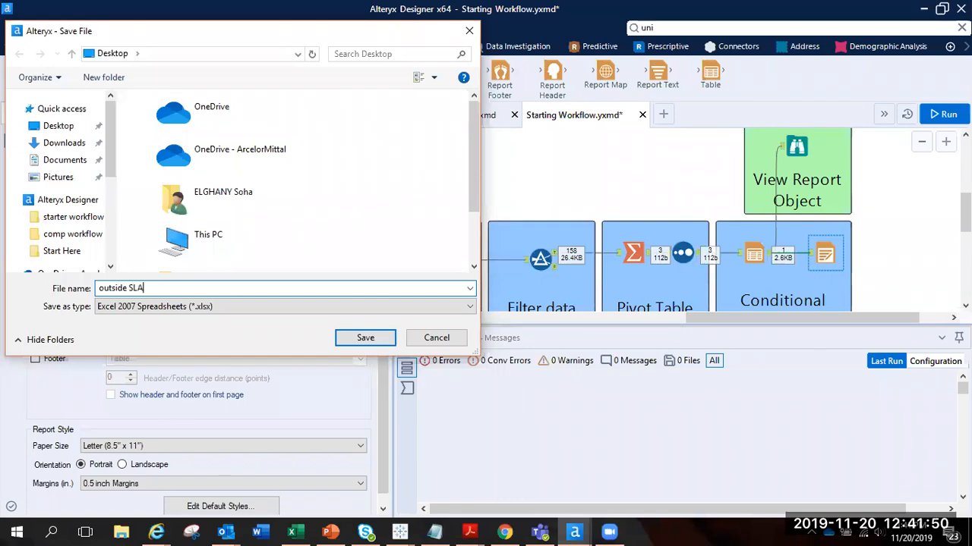
pyautogui.click(358, 341)
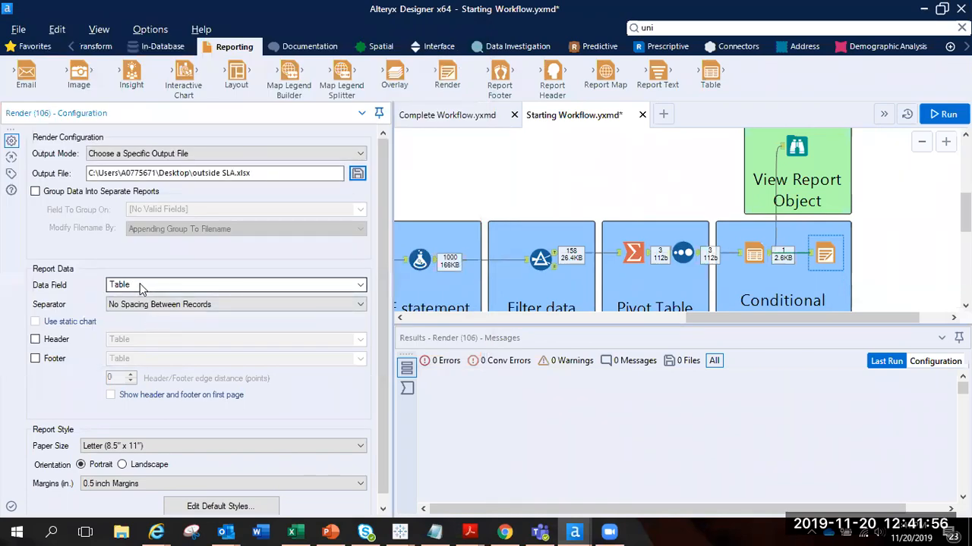
# Check the Render tool's data field and report style, restoring the paper size to Letter (8.5" x 11").
pyautogui.click(140, 283)
pyautogui.click(140, 287)
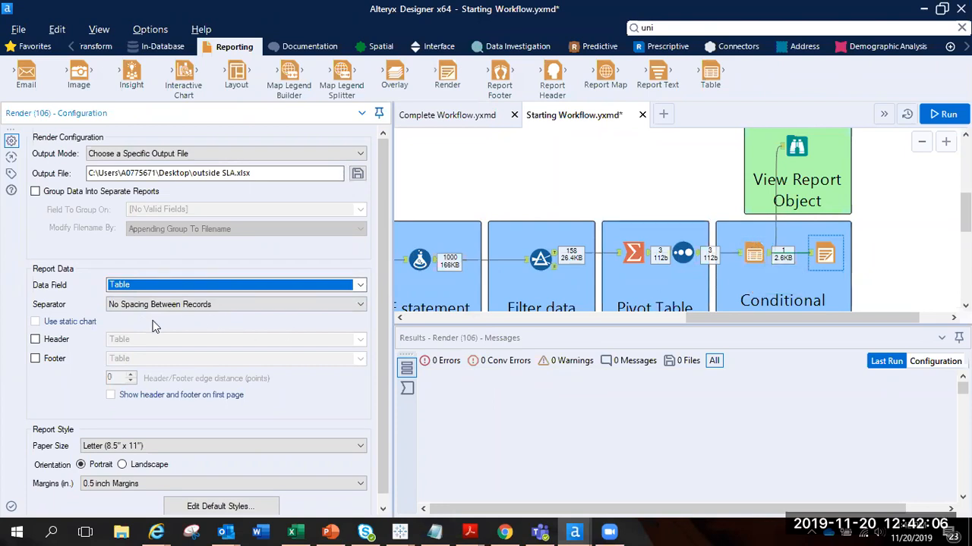
pyautogui.scroll(-5, 133, 448)
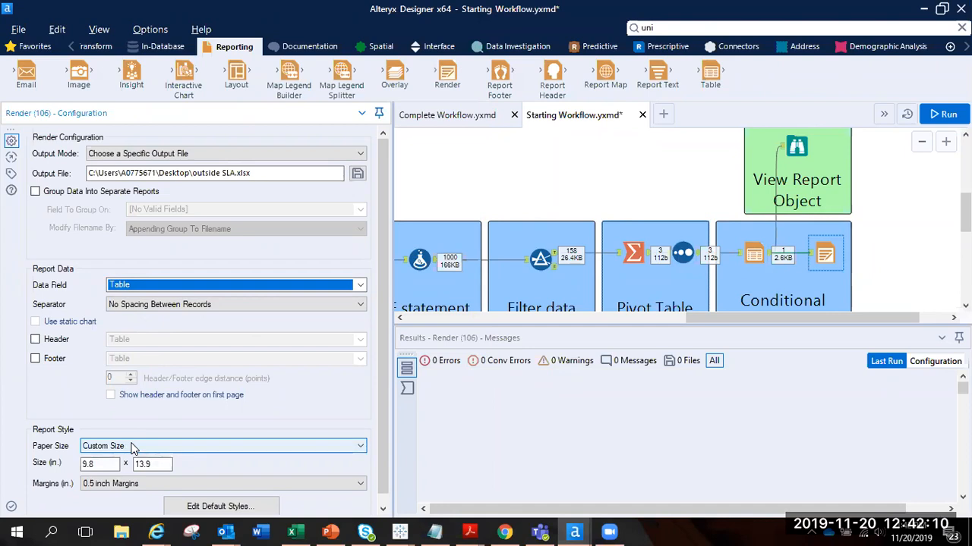
pyautogui.click(133, 448)
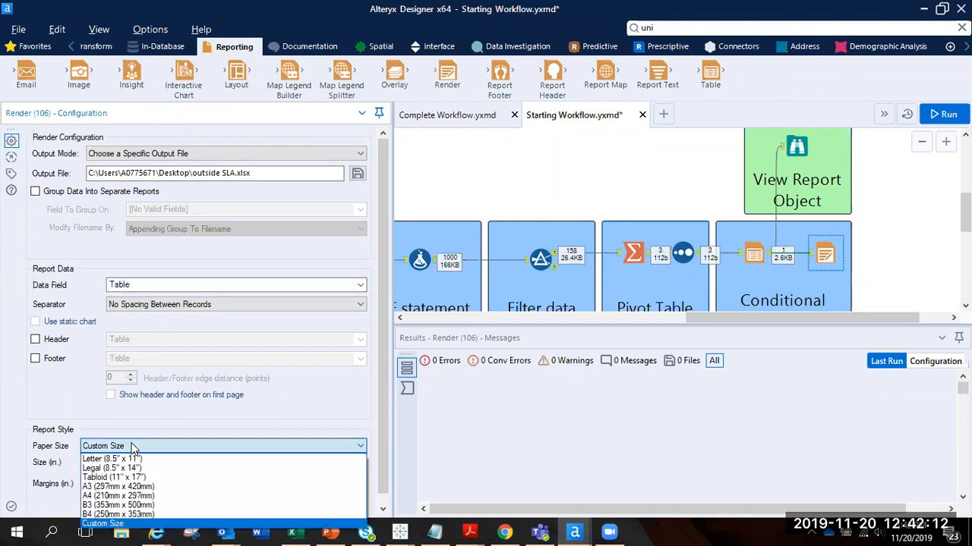
pyautogui.click(131, 460)
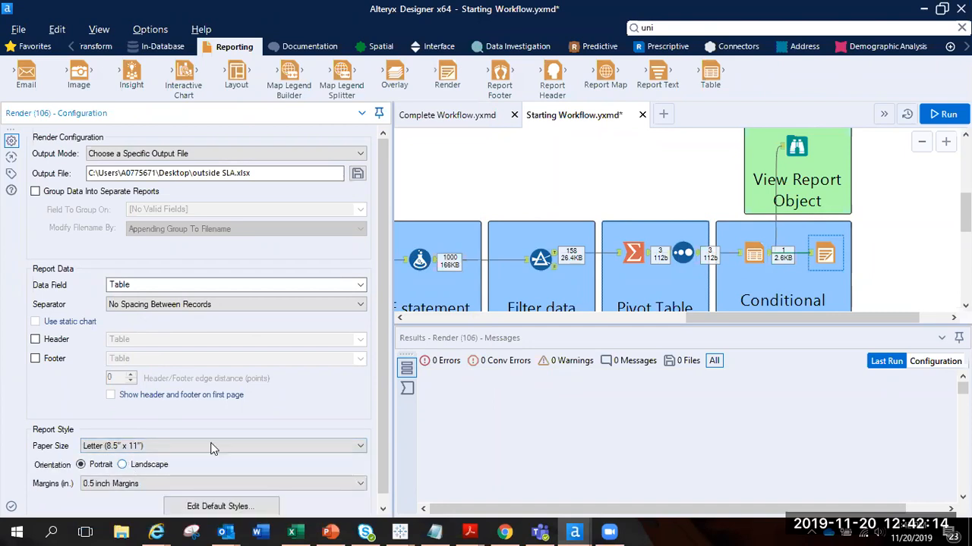
pyautogui.scroll(-1, 379, 356)
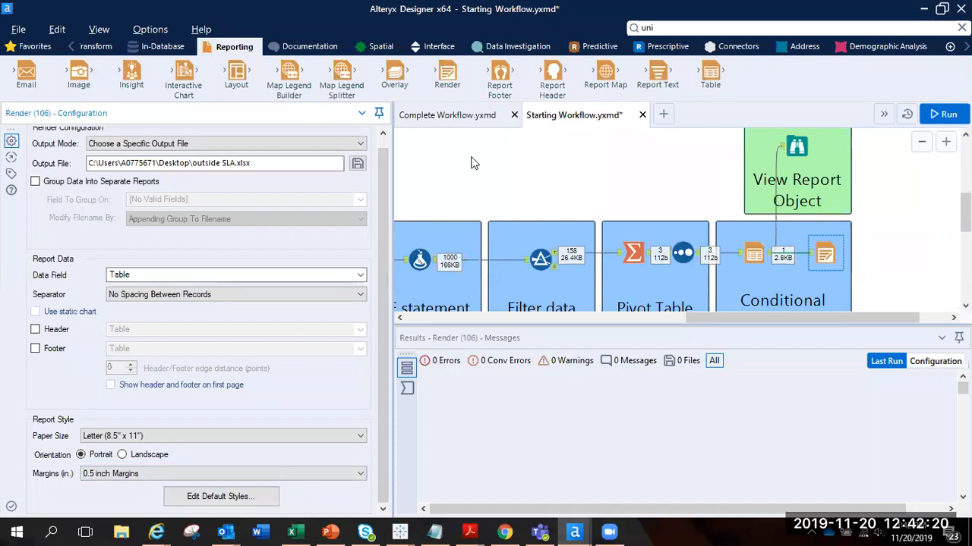
# Run the workflow and open the rendered outside SLA.xlsx in Excel to check it, then return to Alteryx.
pyautogui.hotkey('ctrl', 'r')
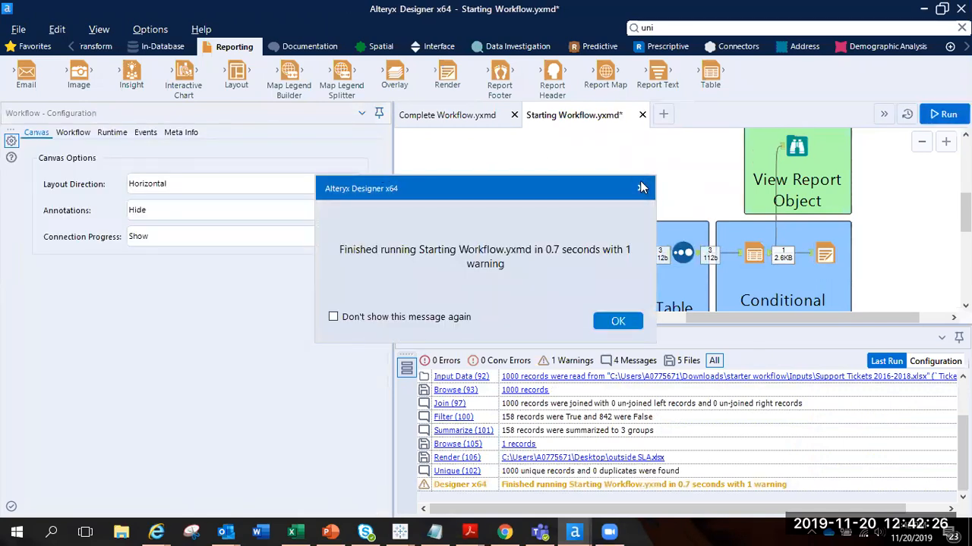
pyautogui.click(642, 187)
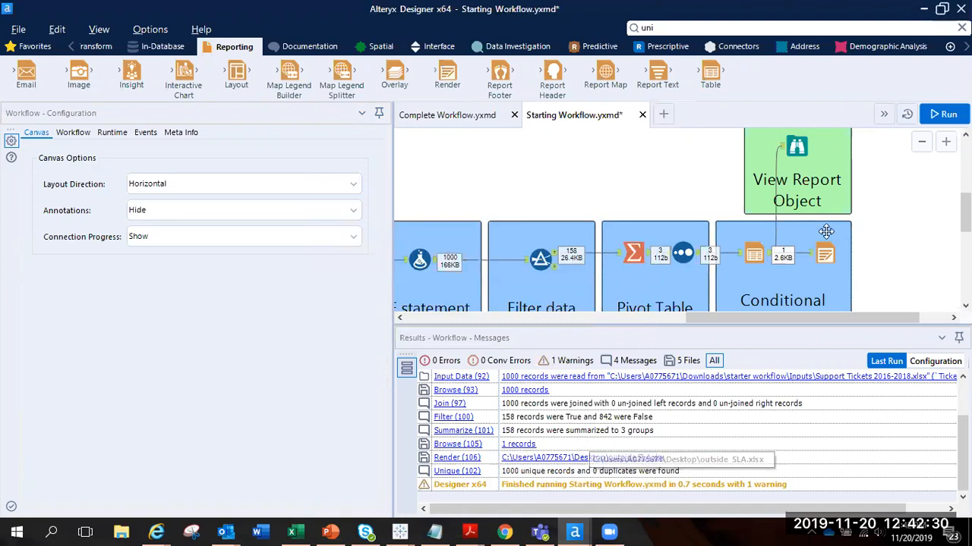
pyautogui.click(825, 255)
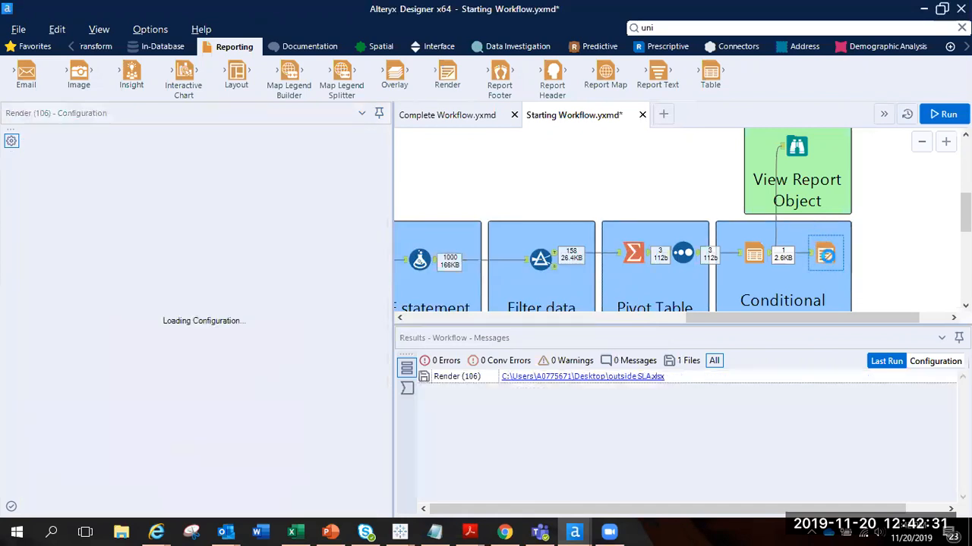
pyautogui.click(545, 380)
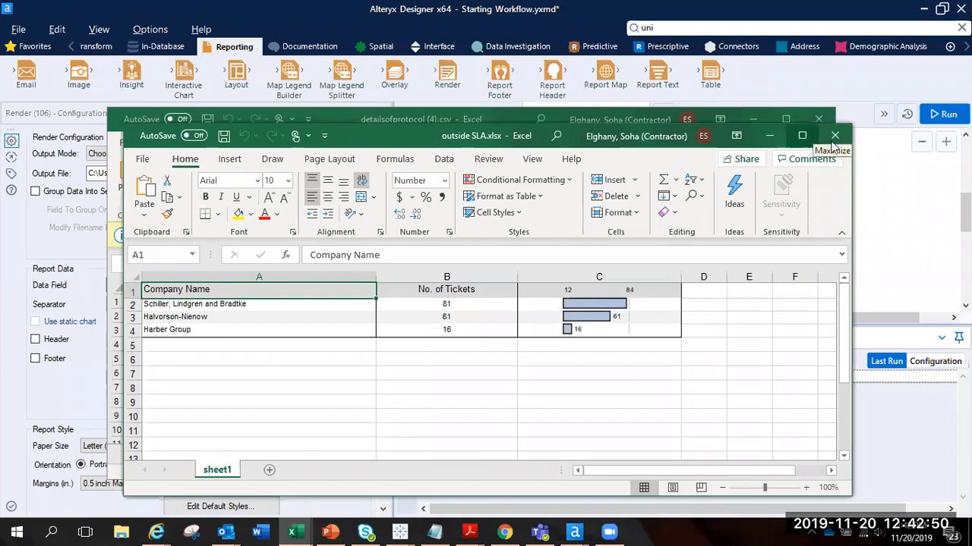
pyautogui.click(755, 116)
pyautogui.click(769, 135)
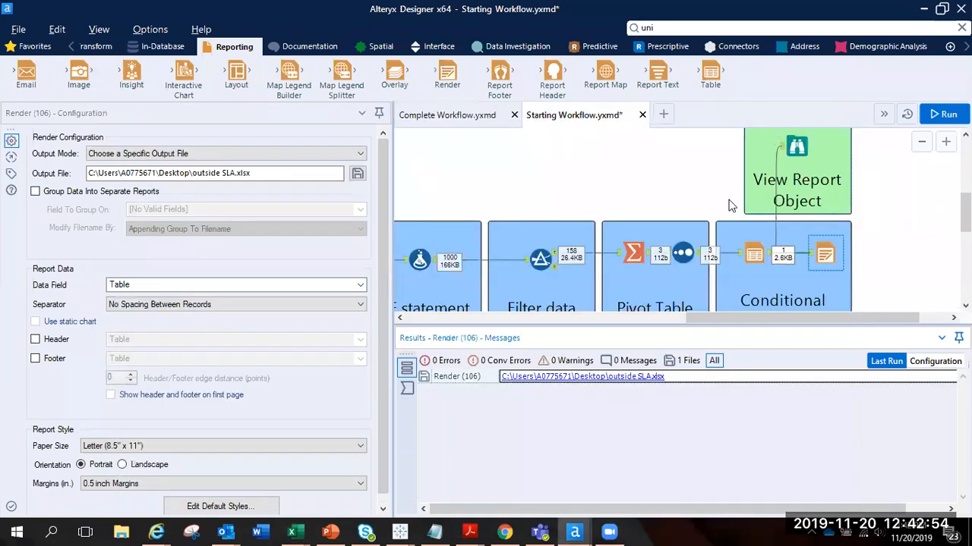
# Disable the bar graph in the Table tool.
pyautogui.click(748, 242)
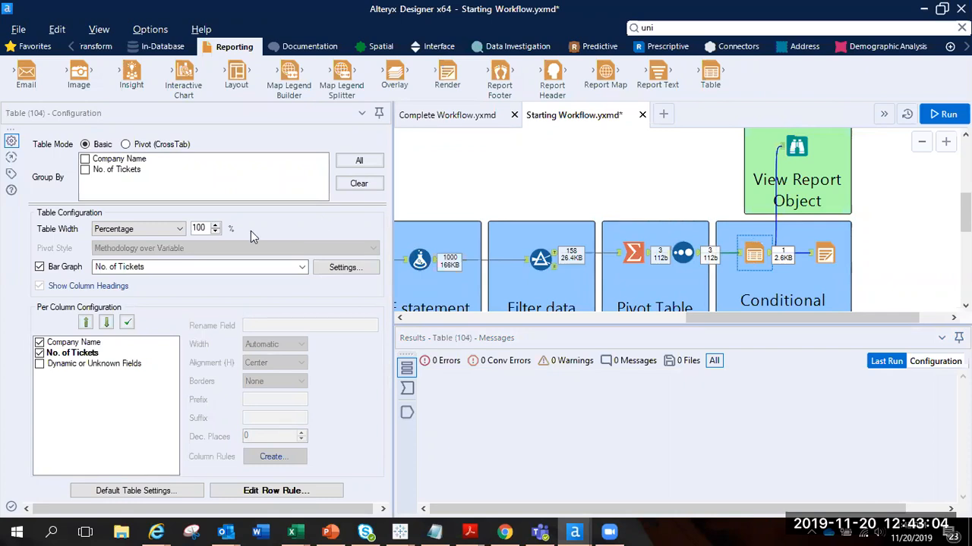
pyautogui.click(40, 267)
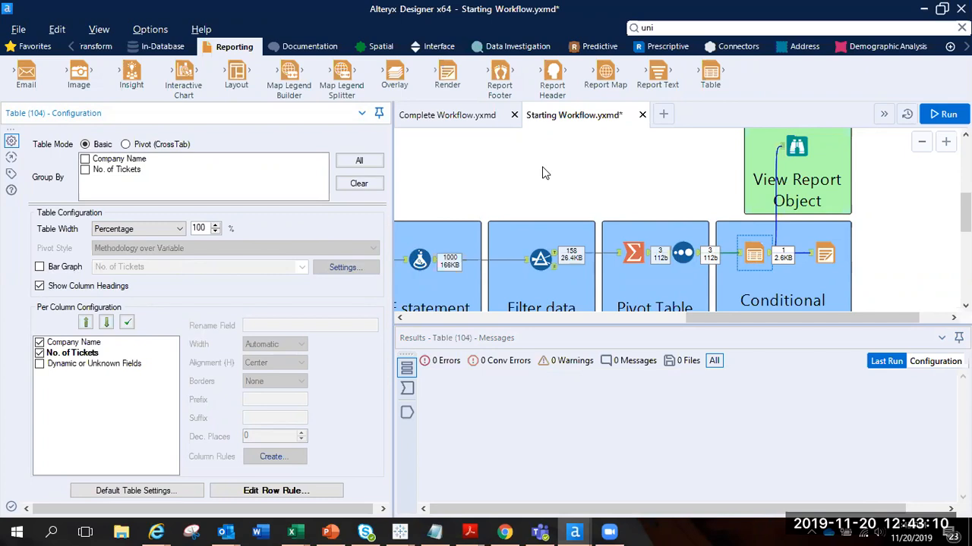
# Rerun the workflow so outside SLA.xlsx renders again, closing the open copy in Excel that blocks writing.
pyautogui.hotkey('ctrl', 'r')
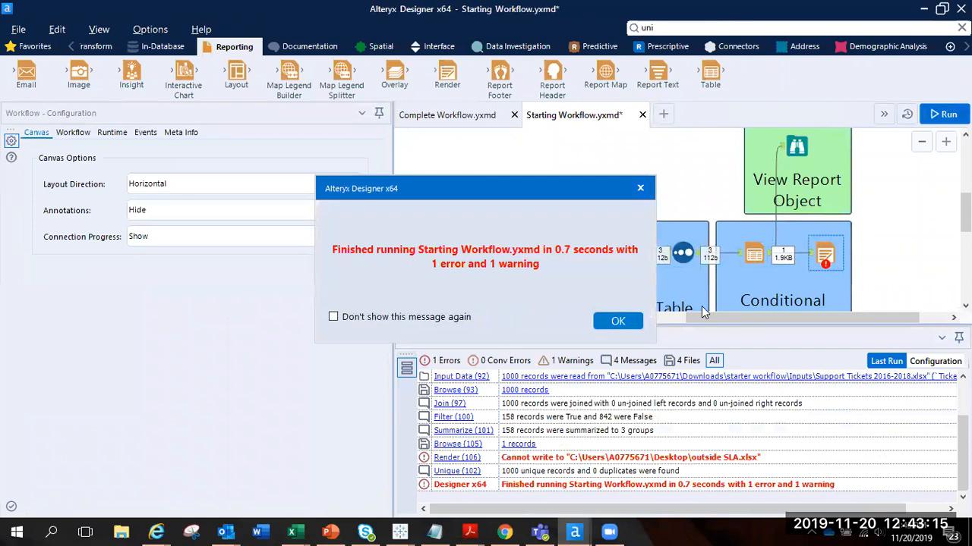
pyautogui.click(619, 319)
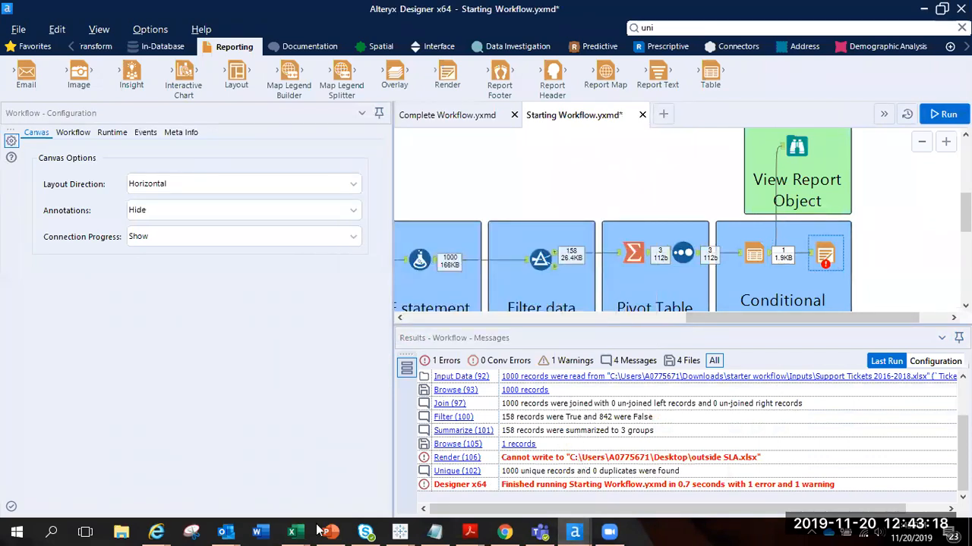
pyautogui.moveTo(311, 531)
pyautogui.click(349, 475)
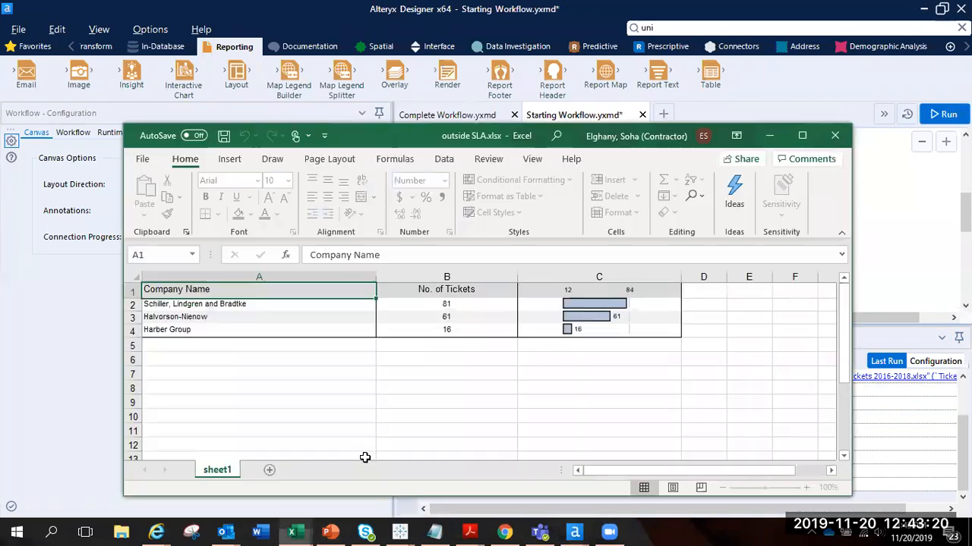
pyautogui.click(835, 135)
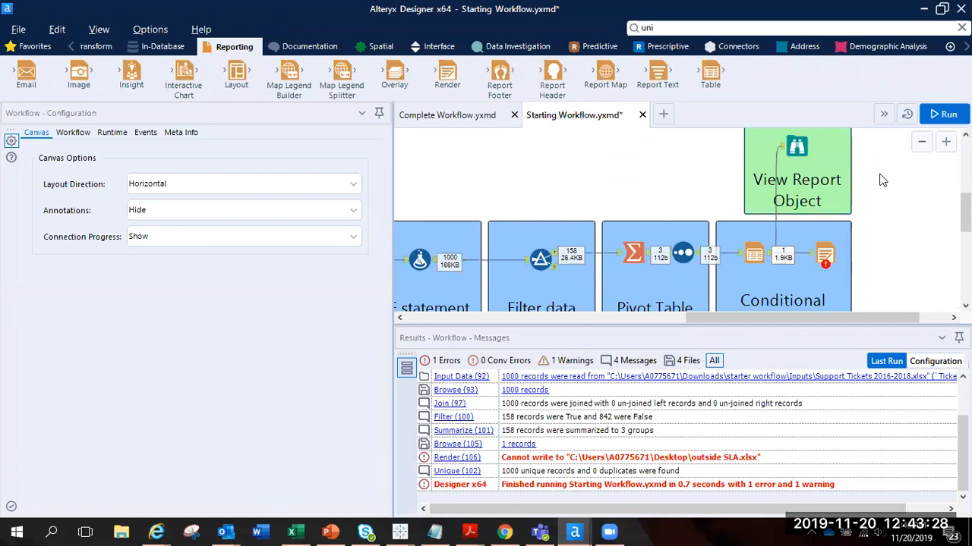
pyautogui.hotkey('ctrl', 'r')
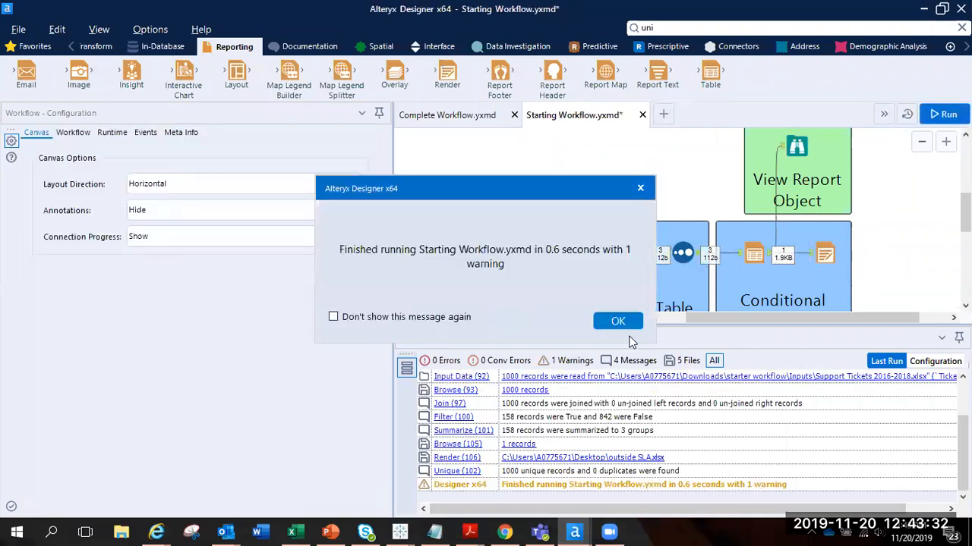
pyautogui.click(616, 320)
# Open the rendered outside SLA.xlsx from the Render tool's results to check it in Excel, then return to Alteryx.
pyautogui.click(825, 258)
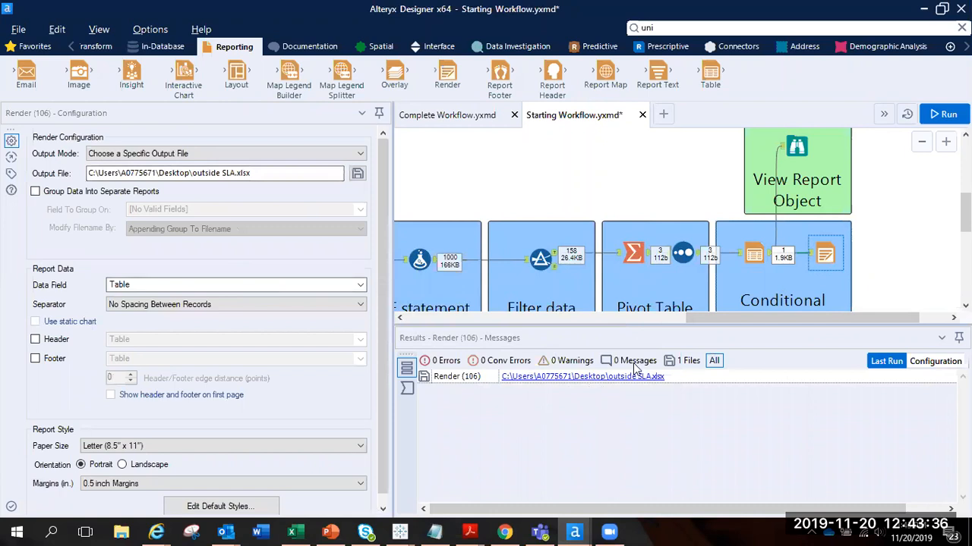
pyautogui.click(610, 385)
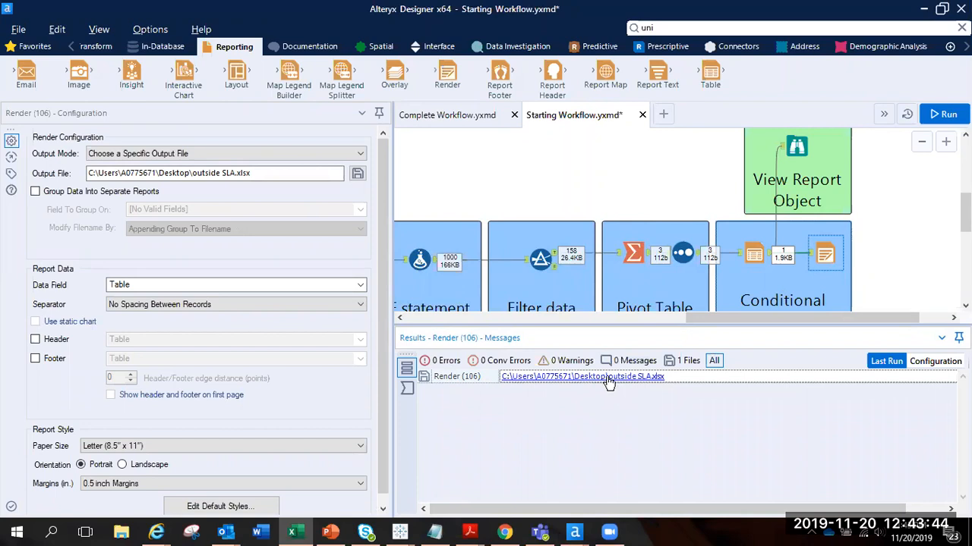
pyautogui.click(608, 379)
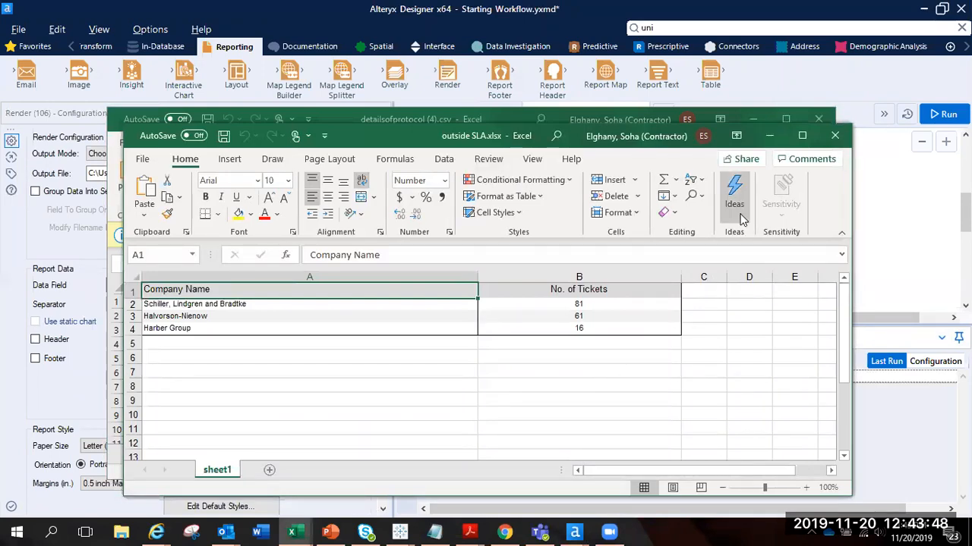
pyautogui.click(769, 134)
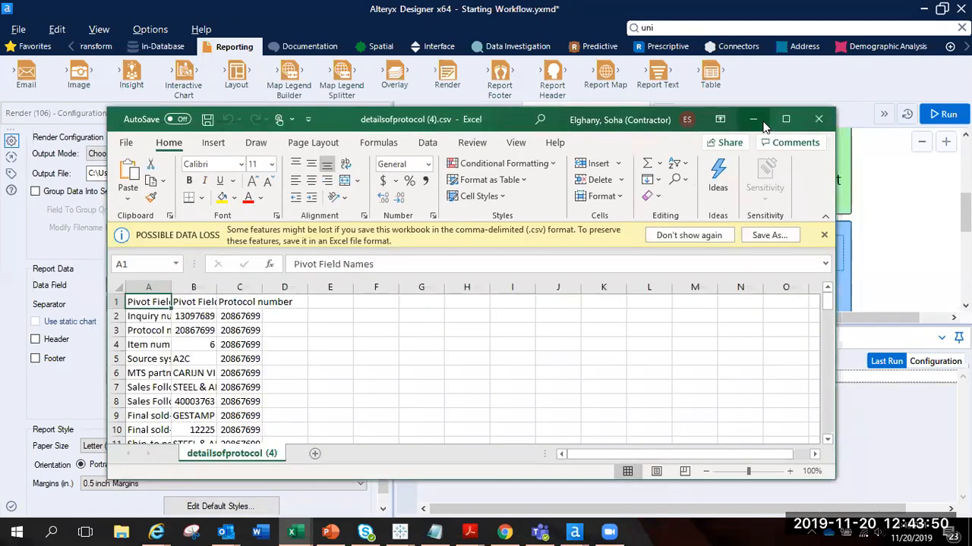
pyautogui.click(764, 126)
pyautogui.click(914, 276)
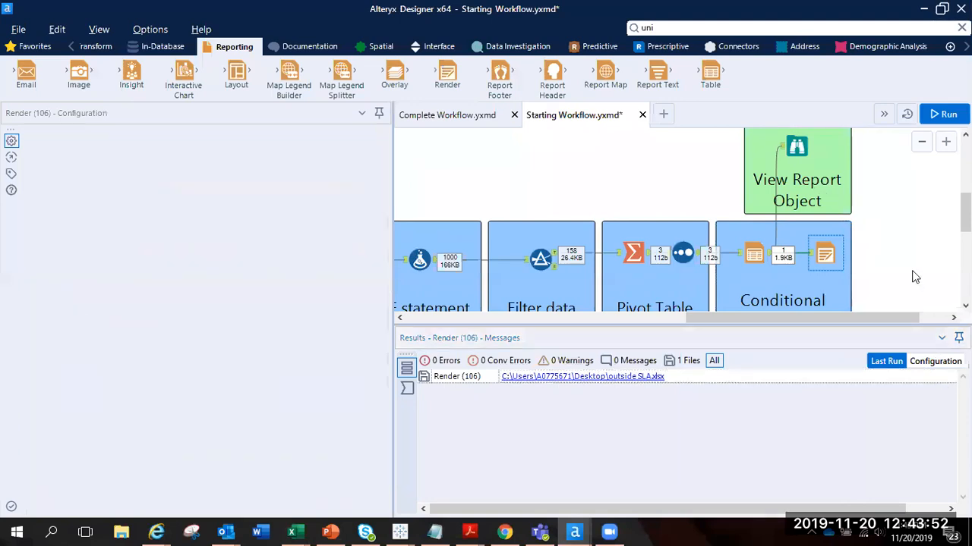
# Review the whole SLA Cases workflow on an enlarged canvas, from the ticket data input to the output.
pyautogui.scroll(-1, 914, 277)
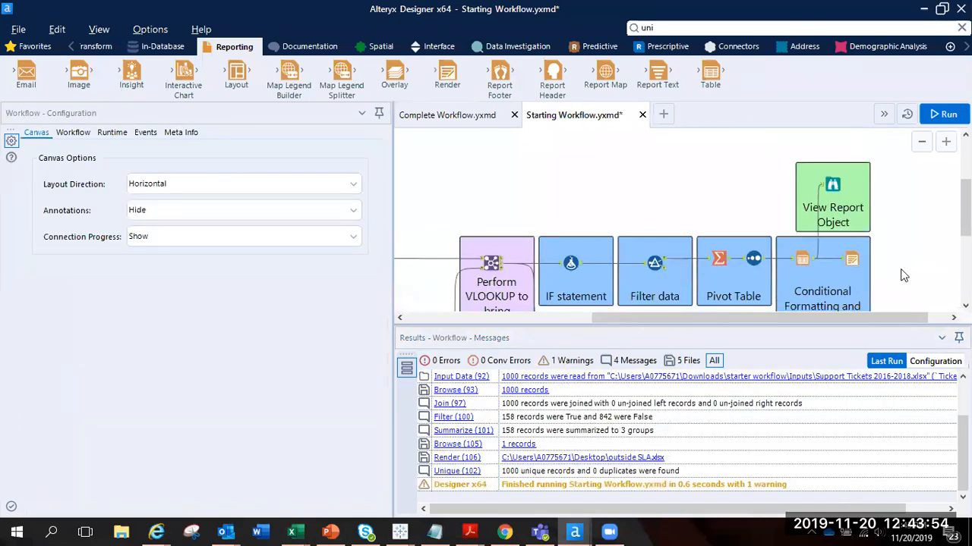
pyautogui.scroll(-1, 904, 275)
pyautogui.scroll(-1, 903, 276)
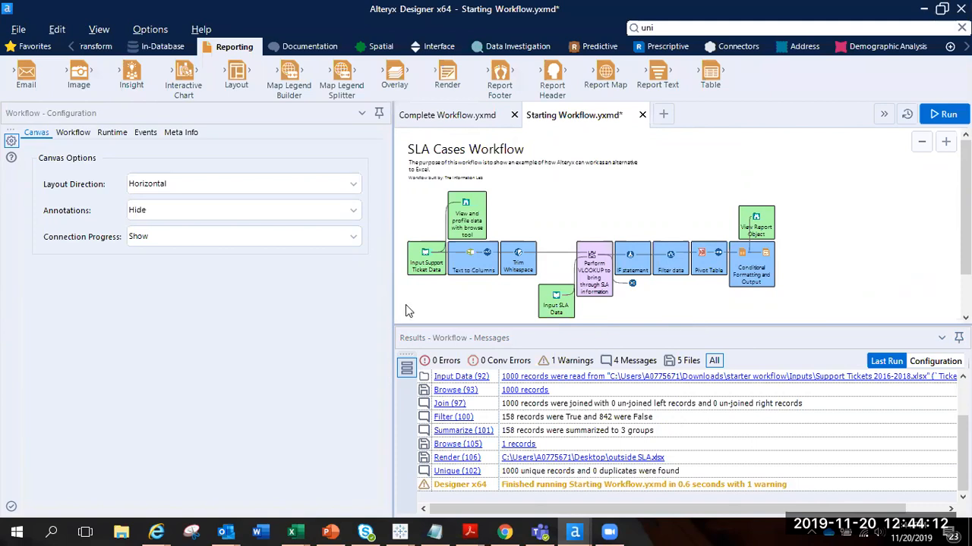
pyautogui.moveTo(393, 304); pyautogui.dragTo(220, 297)
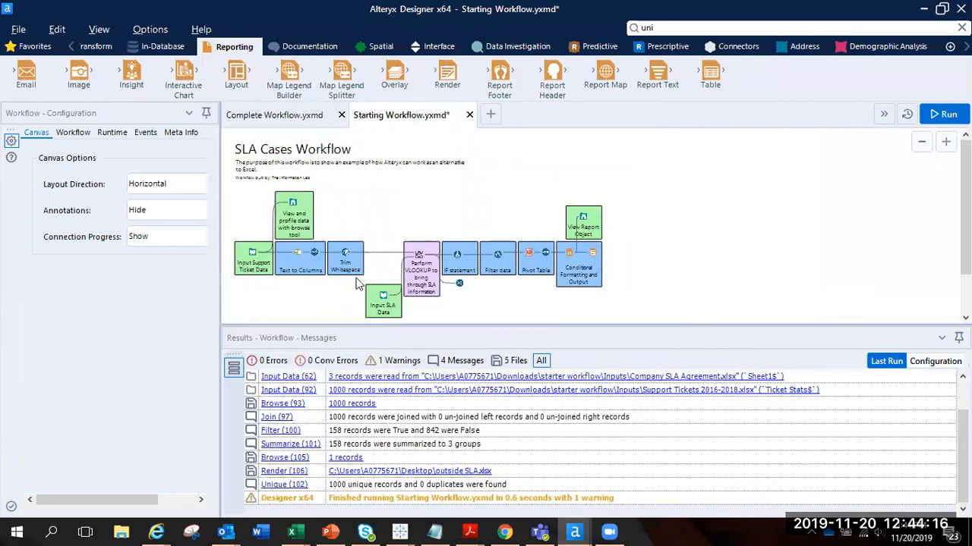
pyautogui.scroll(2, 355, 283)
pyautogui.scroll(1, 358, 284)
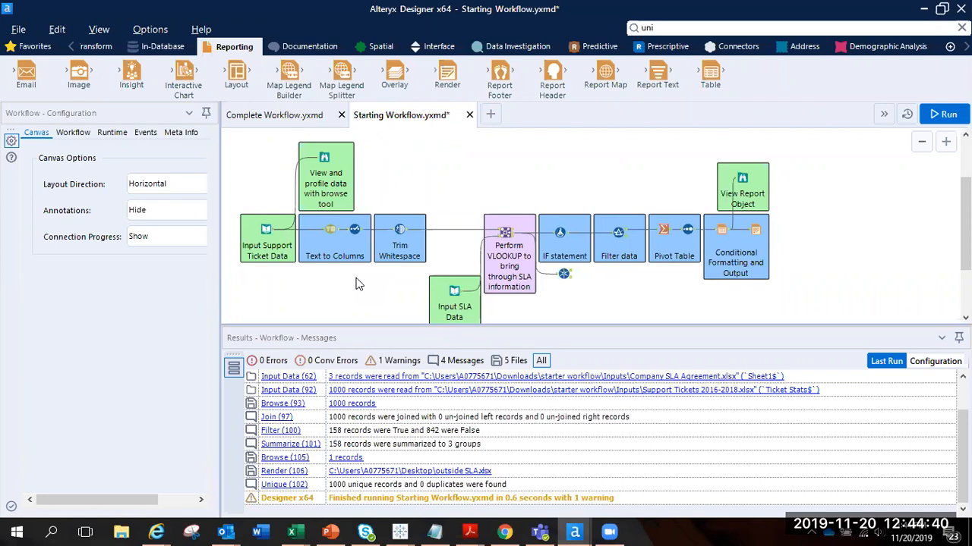
# Set the Severity field's type to FixedDecimal in the Select tool that follows Text to Columns.
pyautogui.click(356, 231)
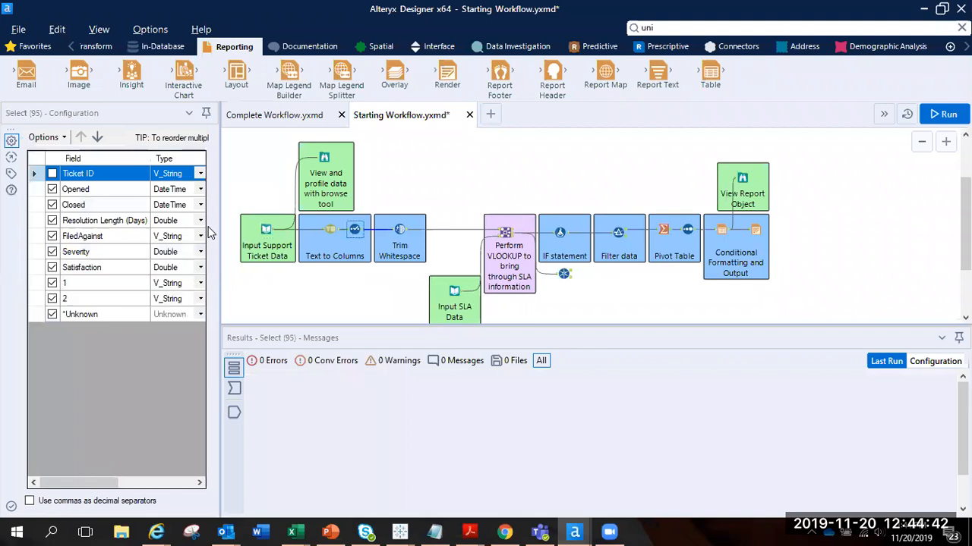
pyautogui.moveTo(220, 213); pyautogui.dragTo(355, 213)
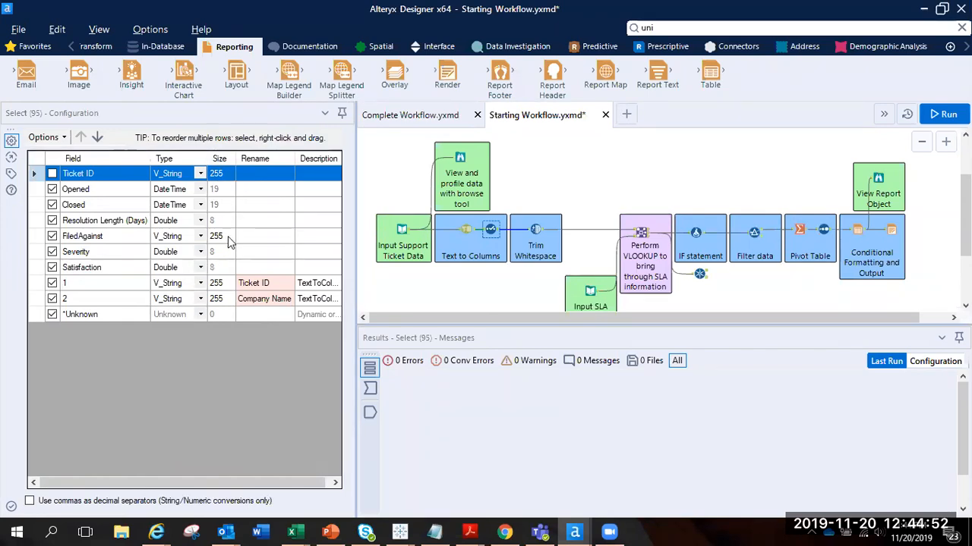
pyautogui.click(201, 252)
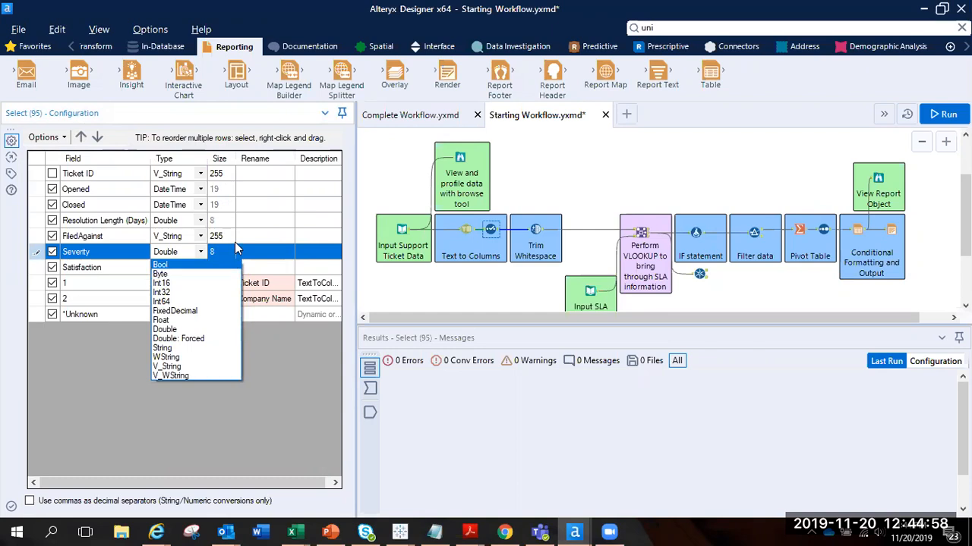
pyautogui.click(173, 329)
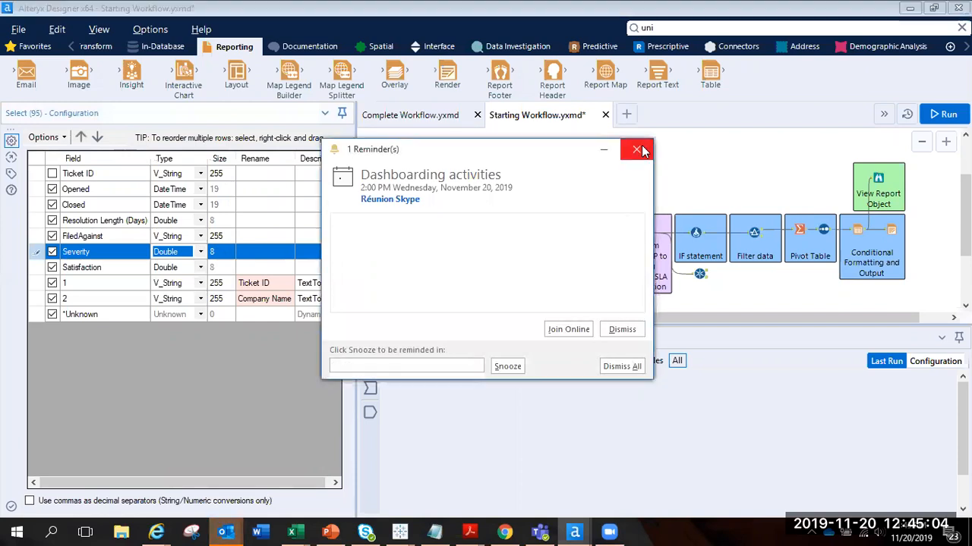
pyautogui.click(640, 149)
pyautogui.click(201, 252)
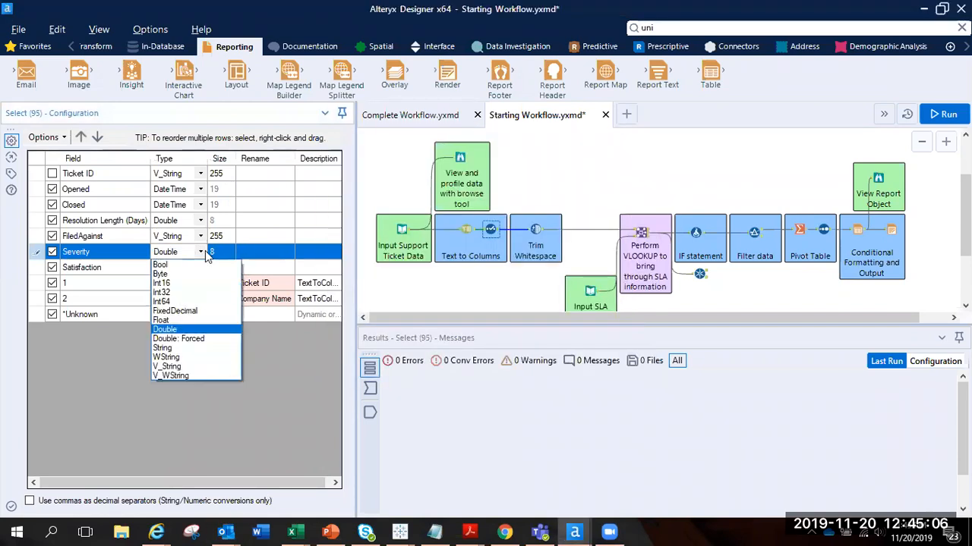
pyautogui.click(199, 312)
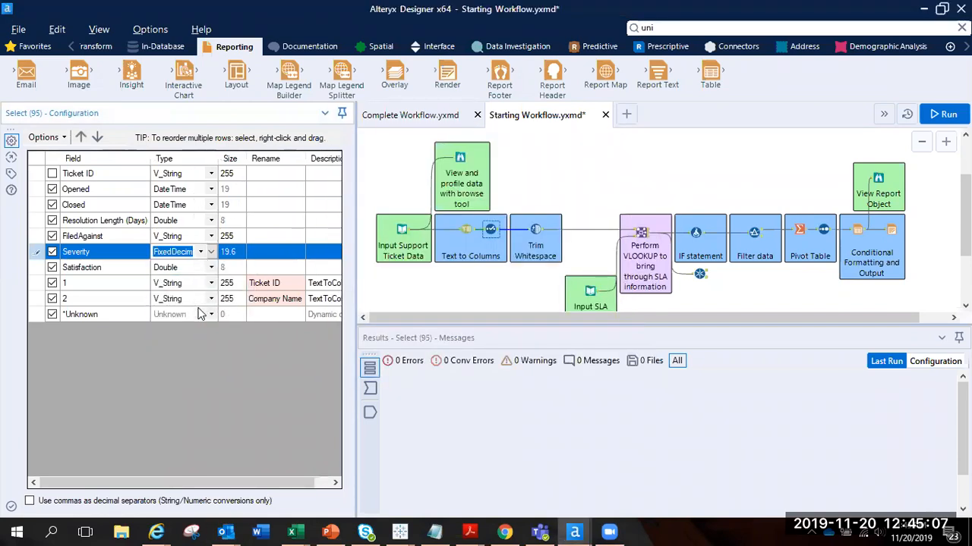
# Set the size of the Severity field to 40.0 in the Select tool.
pyautogui.click(242, 251)
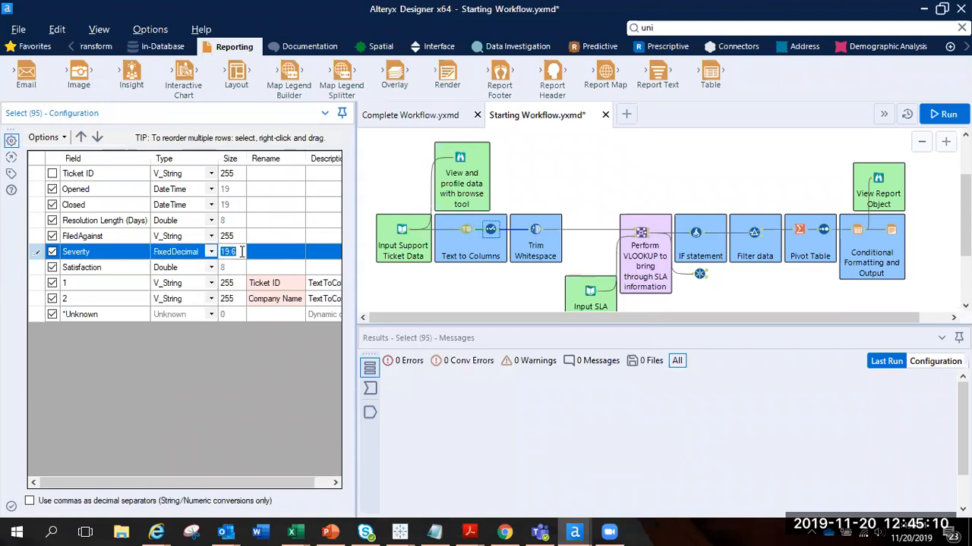
pyautogui.press('Left')
pyautogui.press('Left')
pyautogui.press('Left')
pyautogui.press('Left')
pyautogui.press('Left')
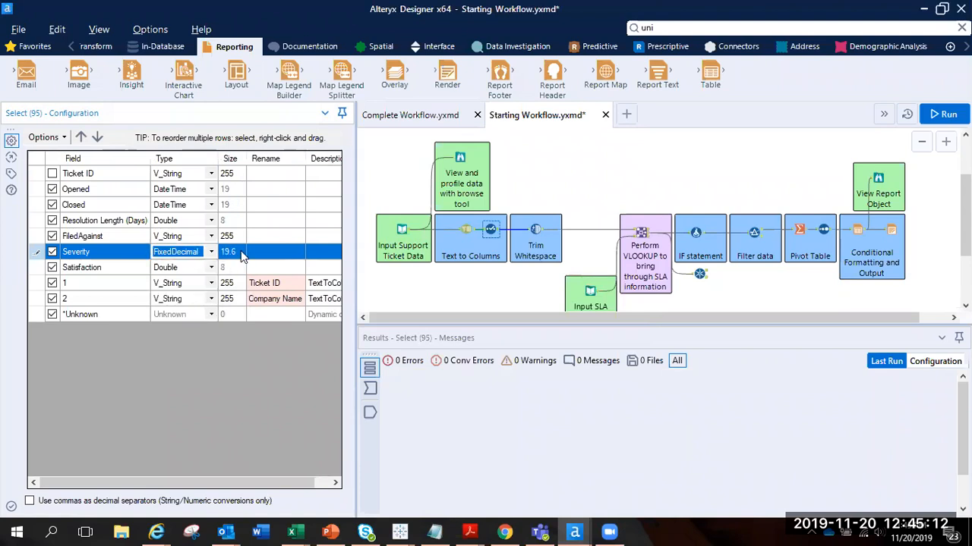
pyautogui.click(241, 253)
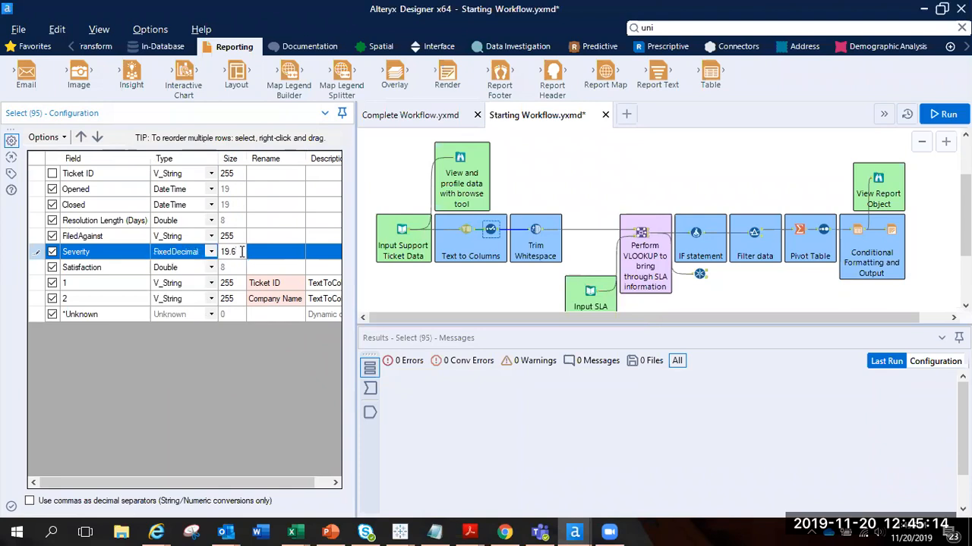
pyautogui.write('40')
pyautogui.click(235, 270)
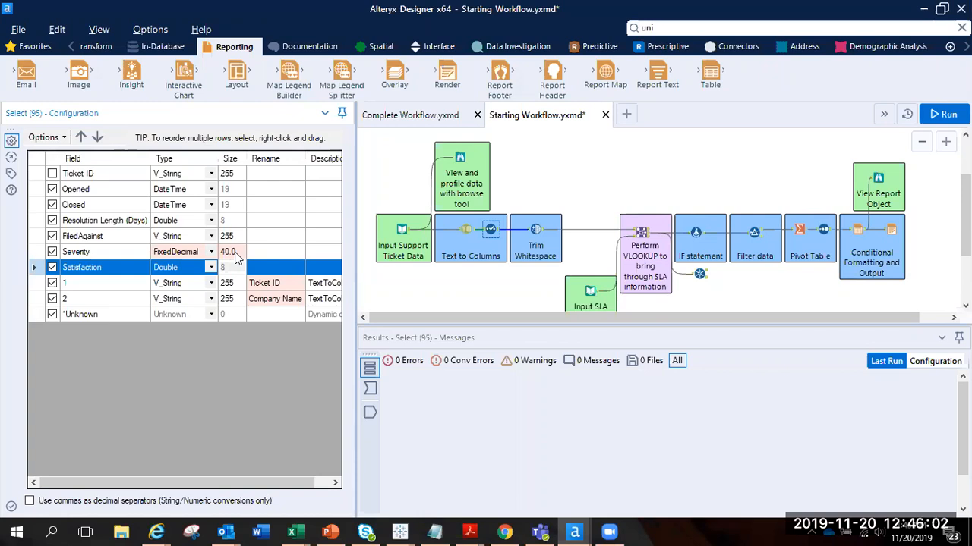
pyautogui.click(439, 306)
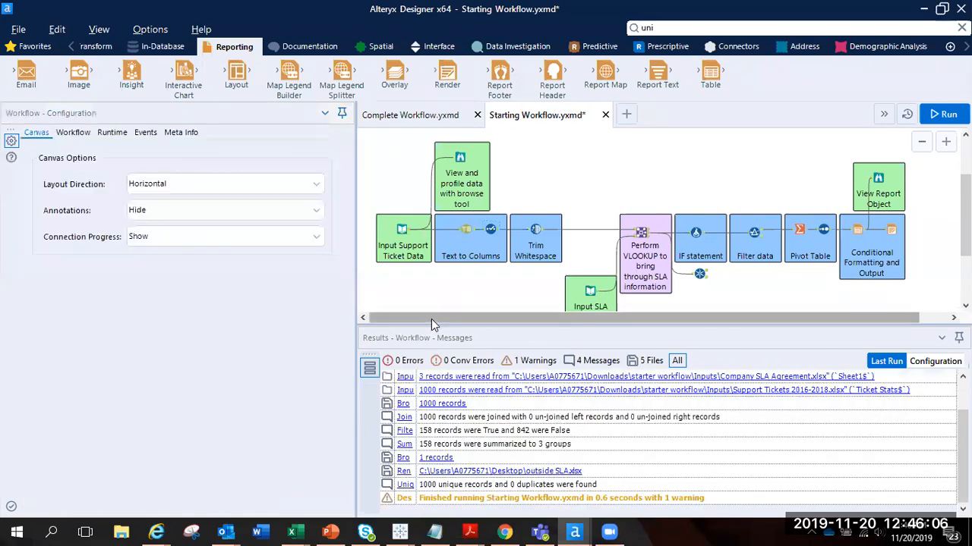
pyautogui.moveTo(428, 325); pyautogui.dragTo(426, 360)
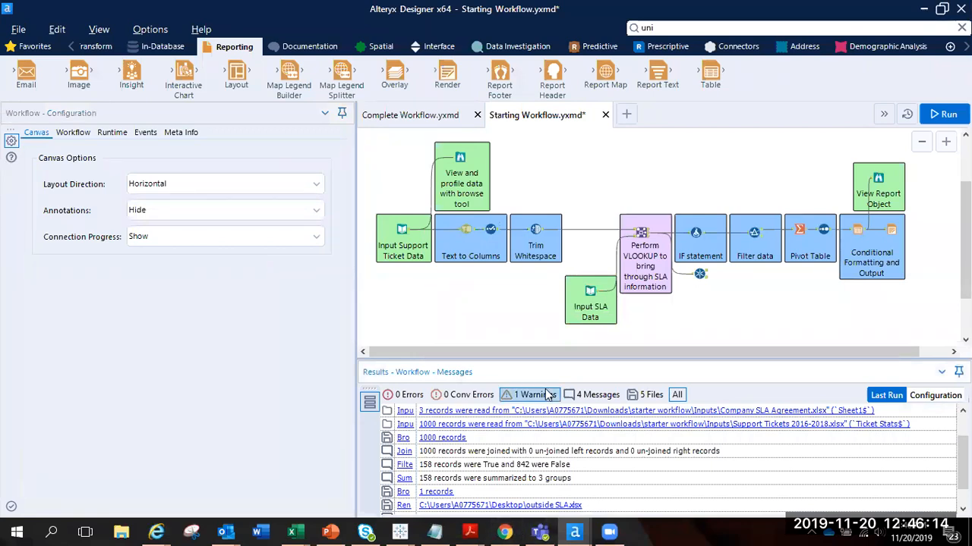
pyautogui.click(42, 531)
pyautogui.write('g')
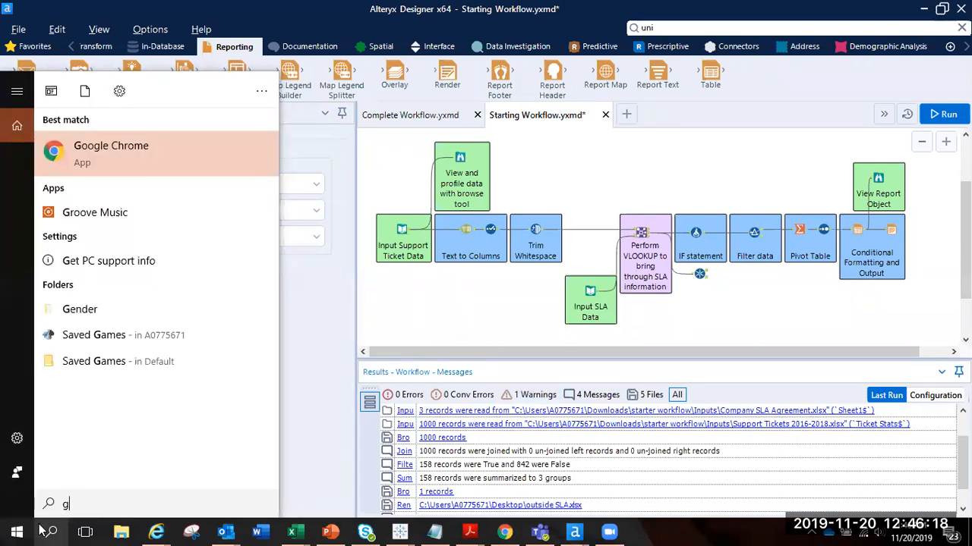
pyautogui.click(41, 532)
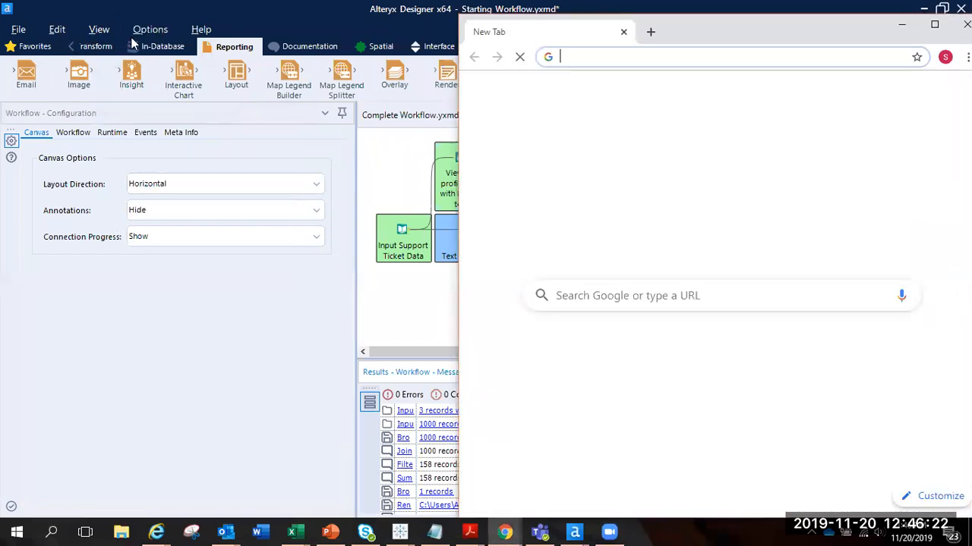
pyautogui.click(904, 28)
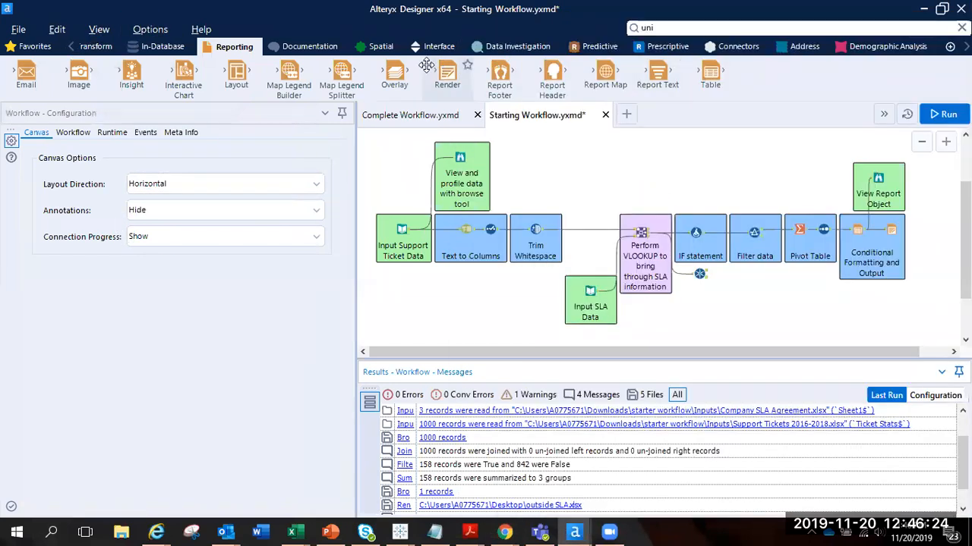
# Open the example workflow of the Multi-Row Formula tool from the Preparation tools and examine its sample use cases.
pyautogui.click(74, 48)
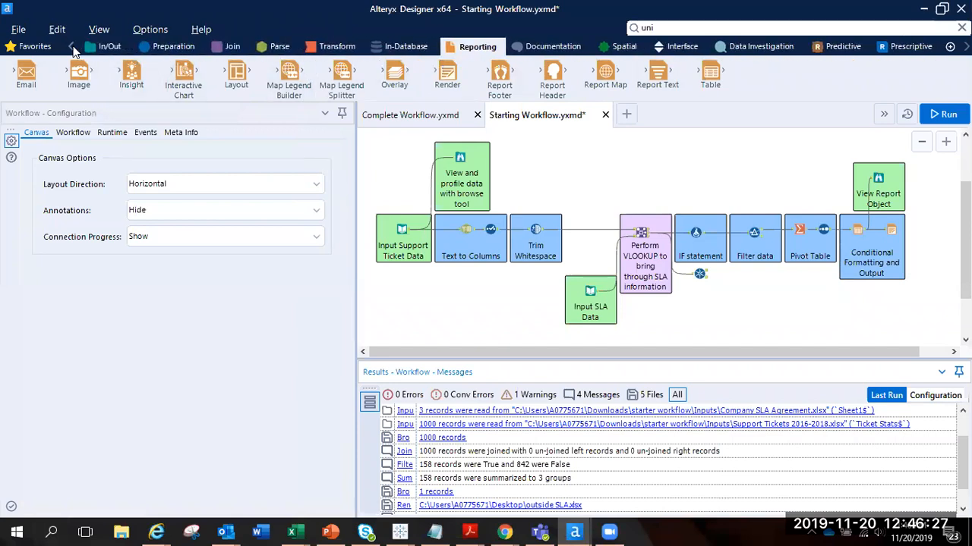
pyautogui.click(175, 51)
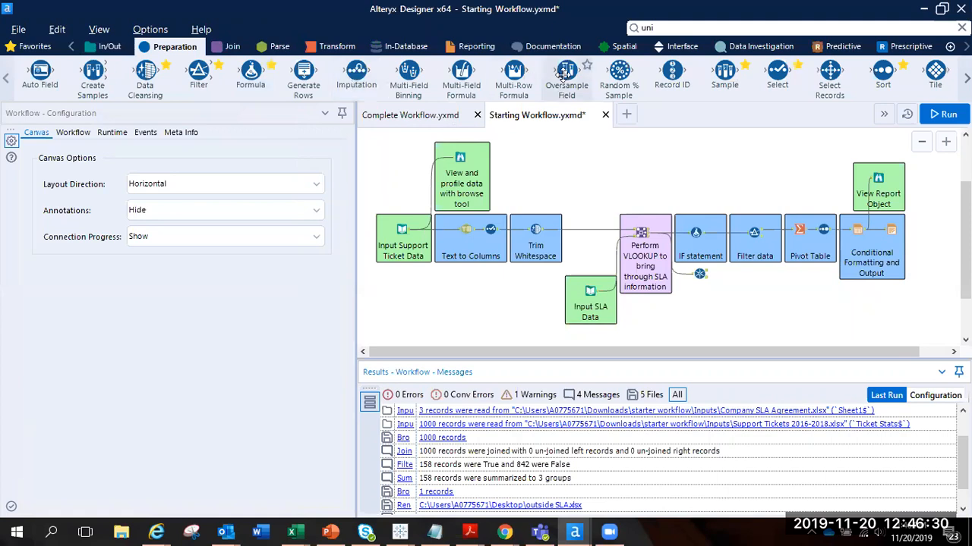
pyautogui.moveTo(515, 78)
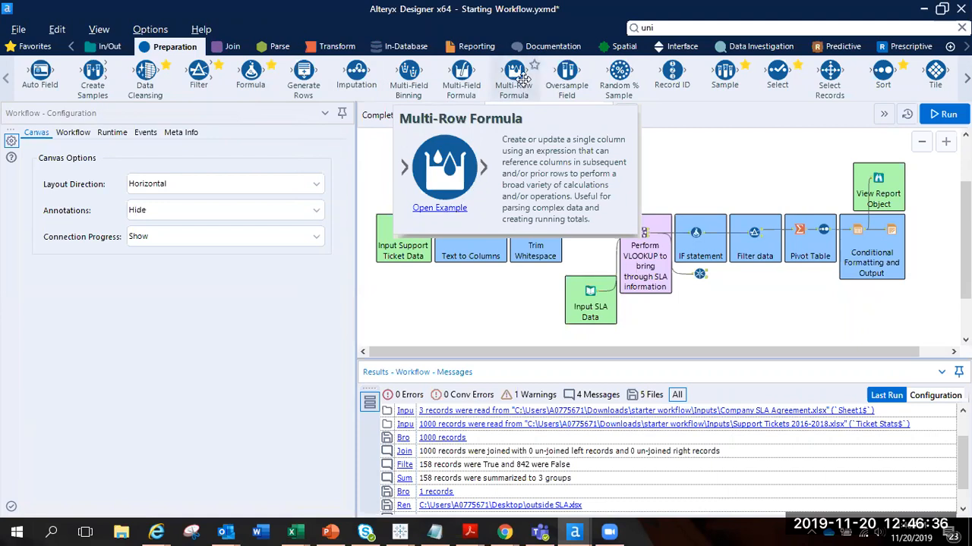
pyautogui.click(436, 209)
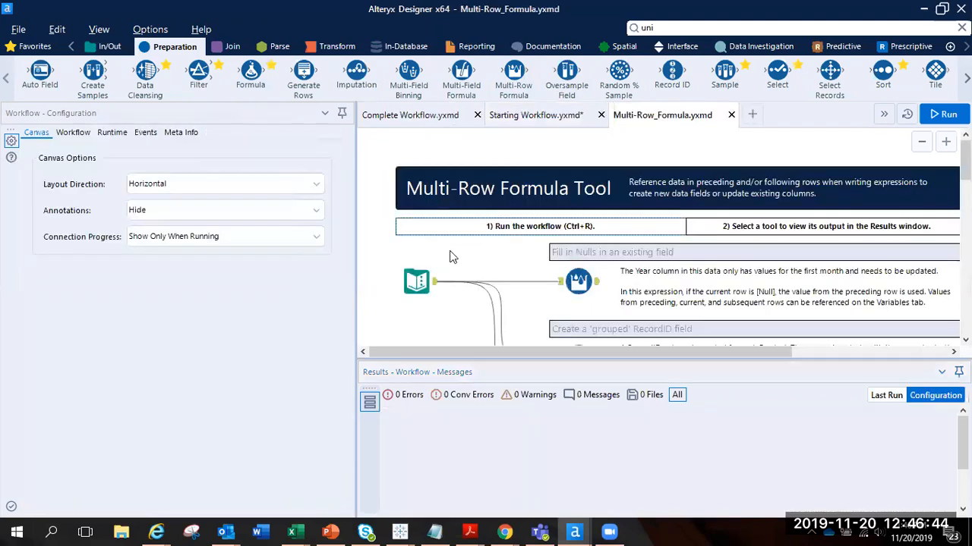
pyautogui.scroll(-3, 451, 256)
pyautogui.scroll(-1, 451, 256)
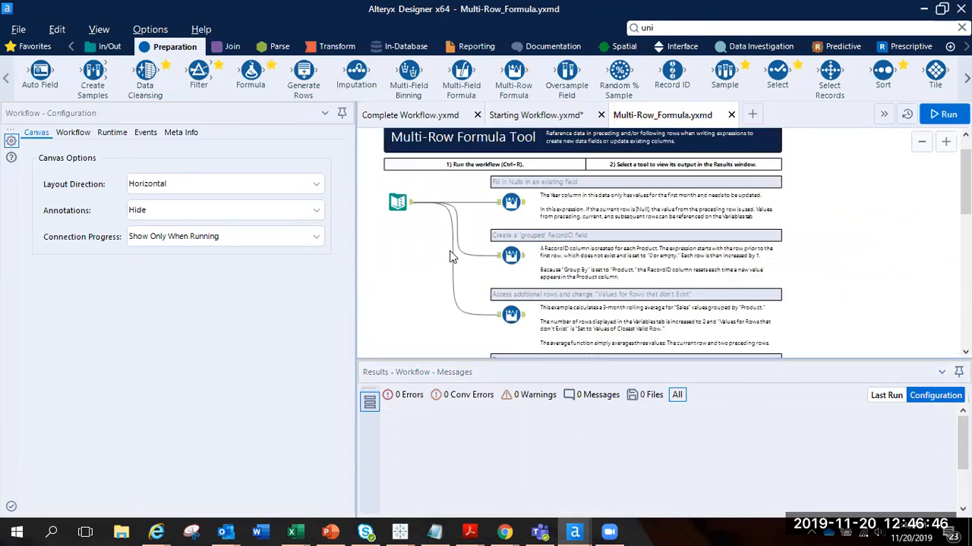
pyautogui.scroll(-2, 451, 256)
pyautogui.scroll(-1, 451, 256)
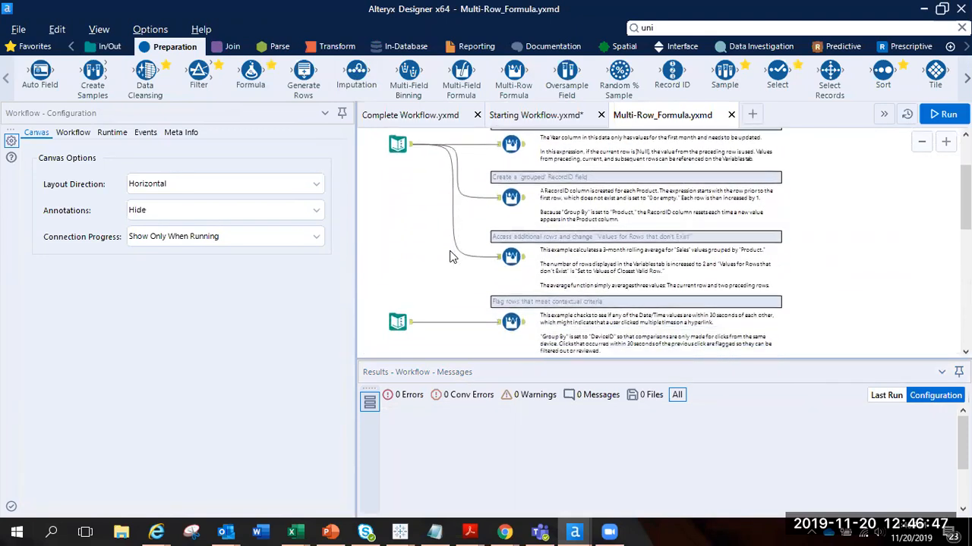
# Run the Multi-Row Formula example workflow and dismiss the completion message.
pyautogui.scroll(3, 405, 258)
pyautogui.click(397, 235)
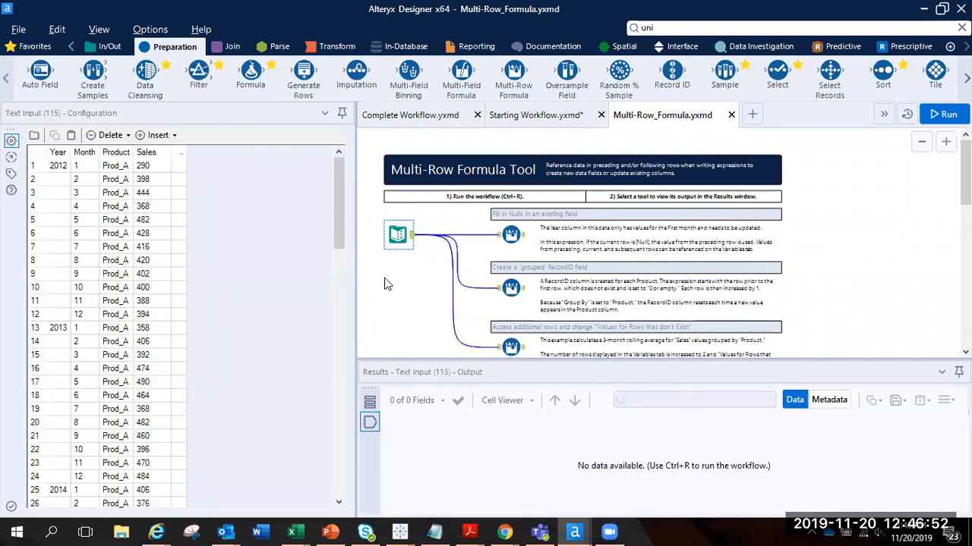
pyautogui.click(387, 284)
pyautogui.hotkey('ctrl', 'r')
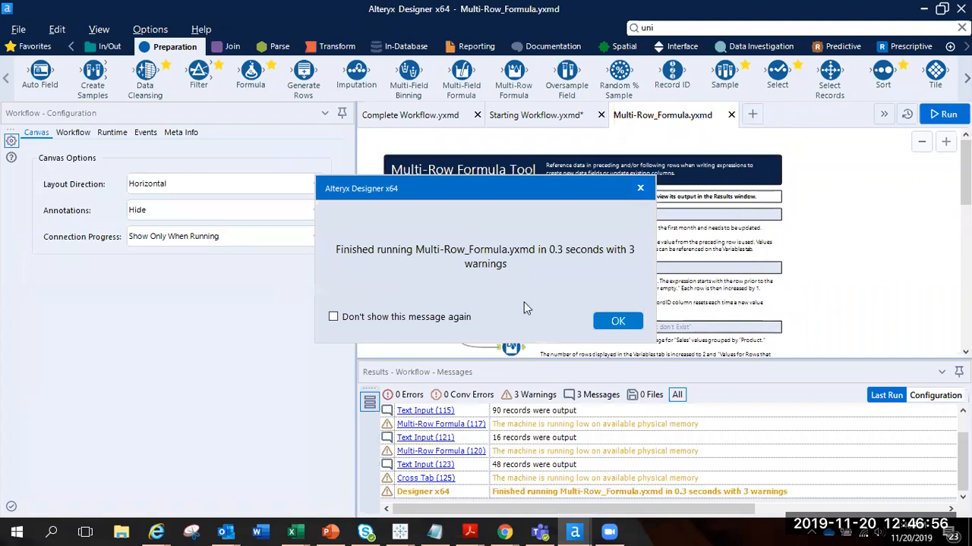
pyautogui.click(618, 322)
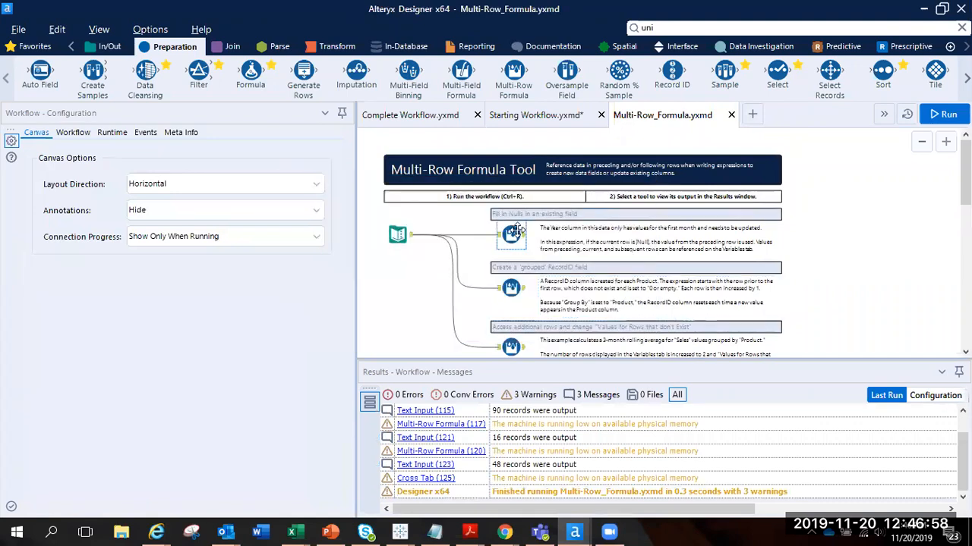
# Examine the Year column in the output of the Text Input tool feeding the "Fill in Nulls in an existing field" example.
pyautogui.click(511, 233)
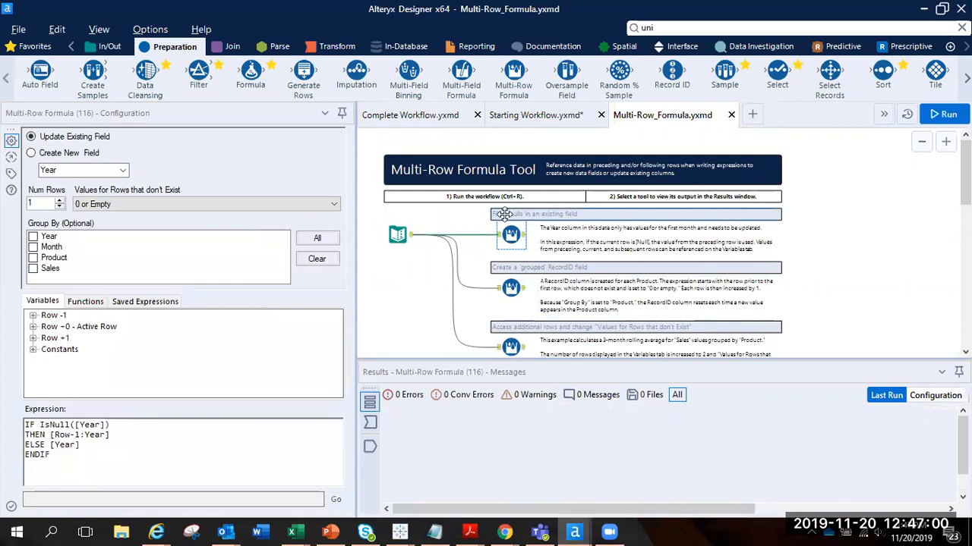
pyautogui.click(412, 241)
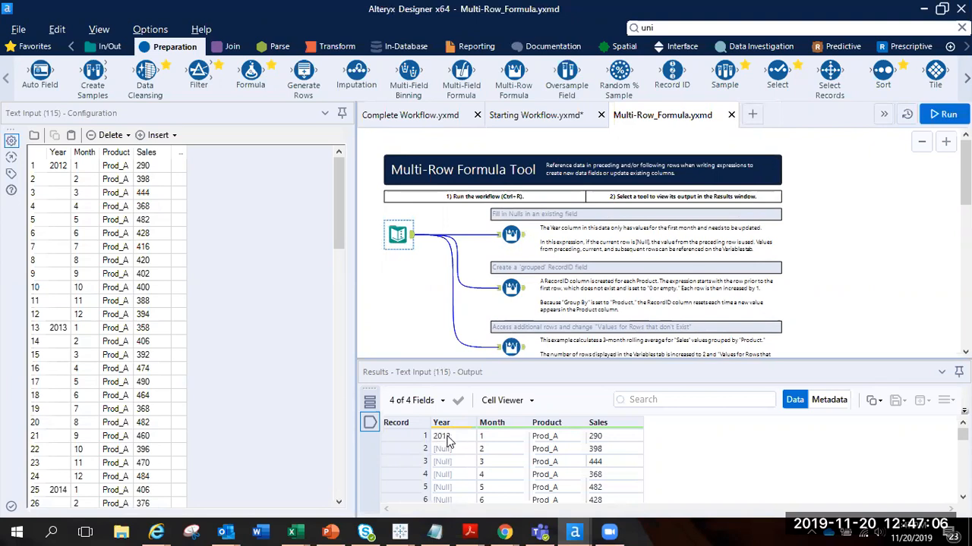
pyautogui.click(456, 437)
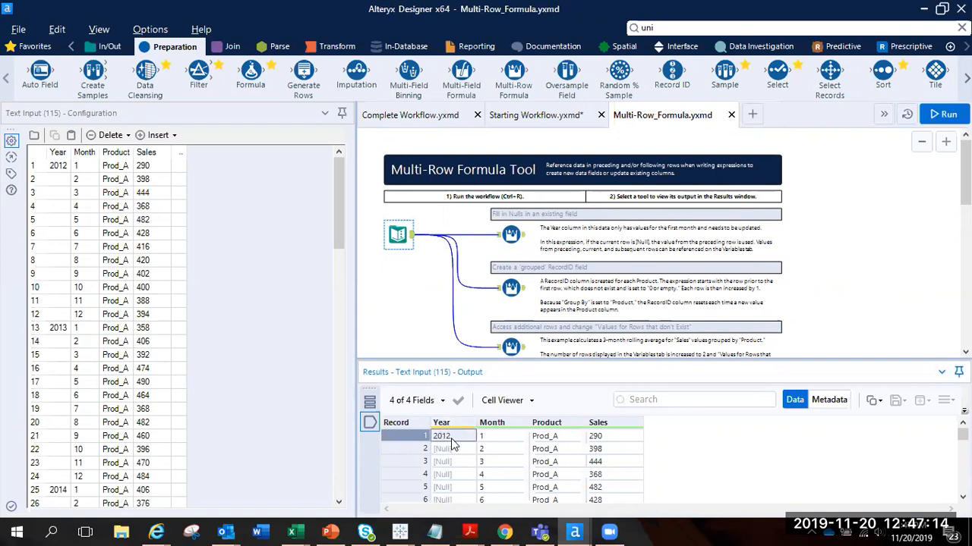
pyautogui.scroll(-3, 453, 466)
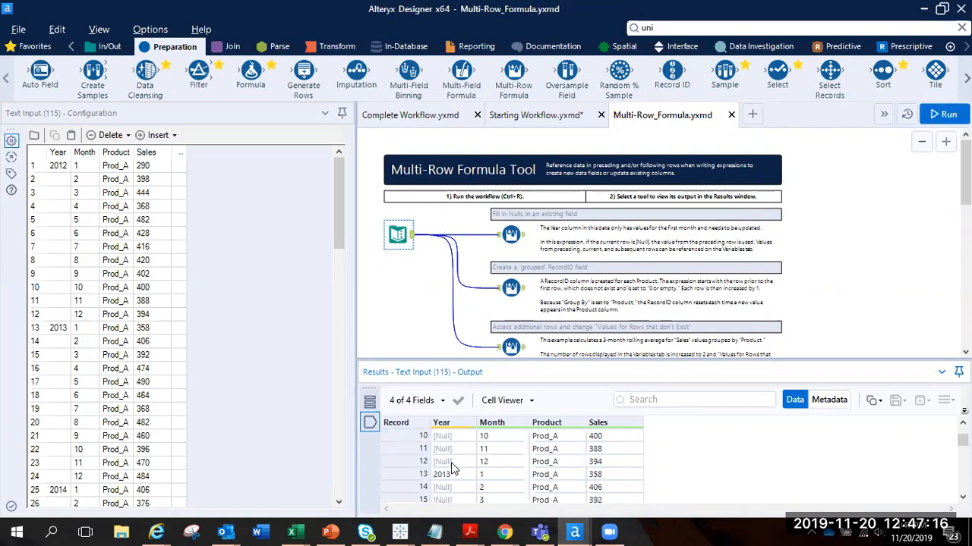
pyautogui.click(453, 463)
pyautogui.moveTo(453, 460); pyautogui.dragTo(455, 410)
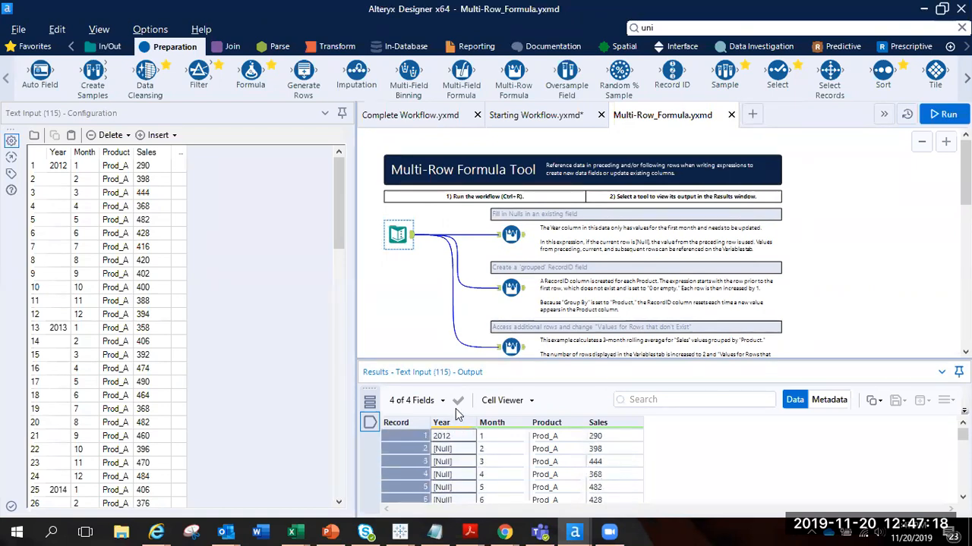
pyautogui.click(450, 475)
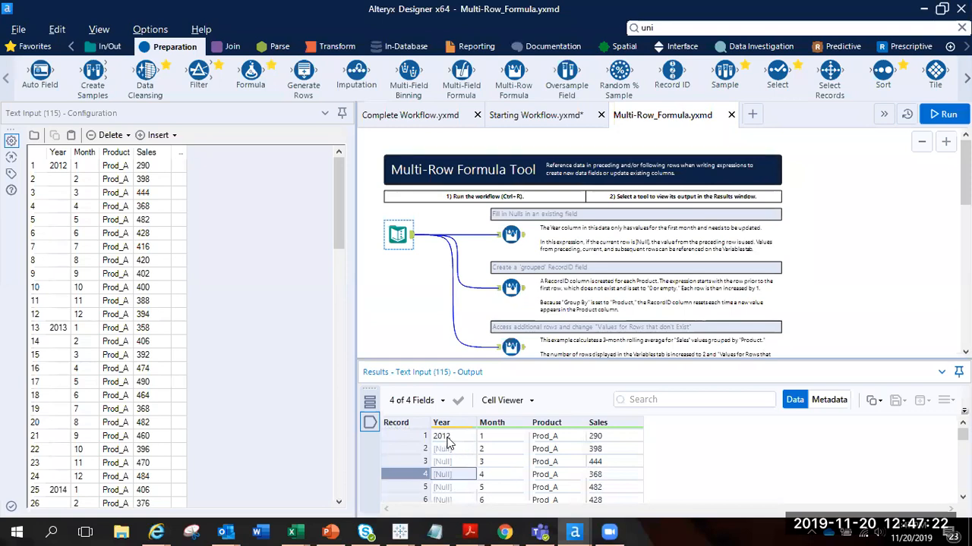
pyautogui.click(446, 438)
pyautogui.scroll(-3, 446, 460)
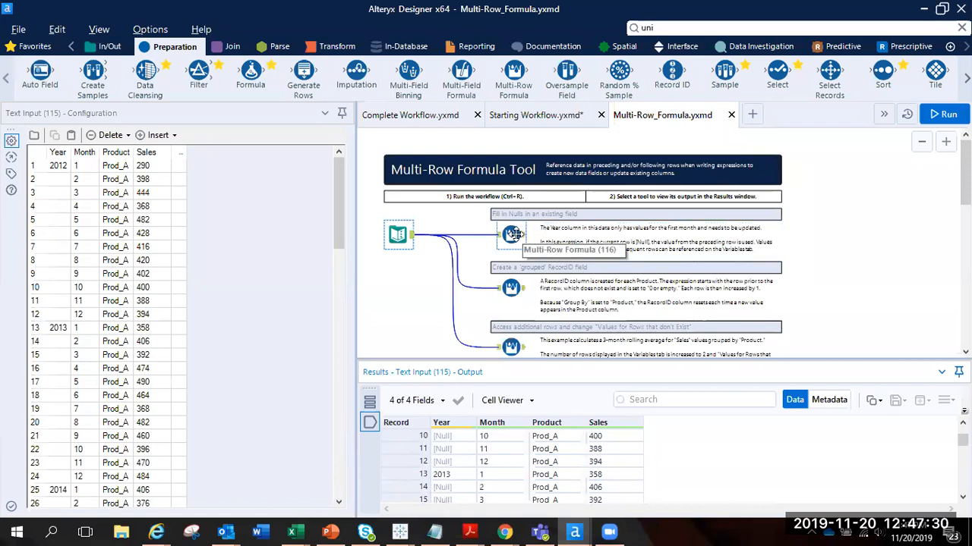
# Inspect the expression and output records of the Multi-Row Formula tool in the "Fill in Nulls" example.
pyautogui.click(514, 234)
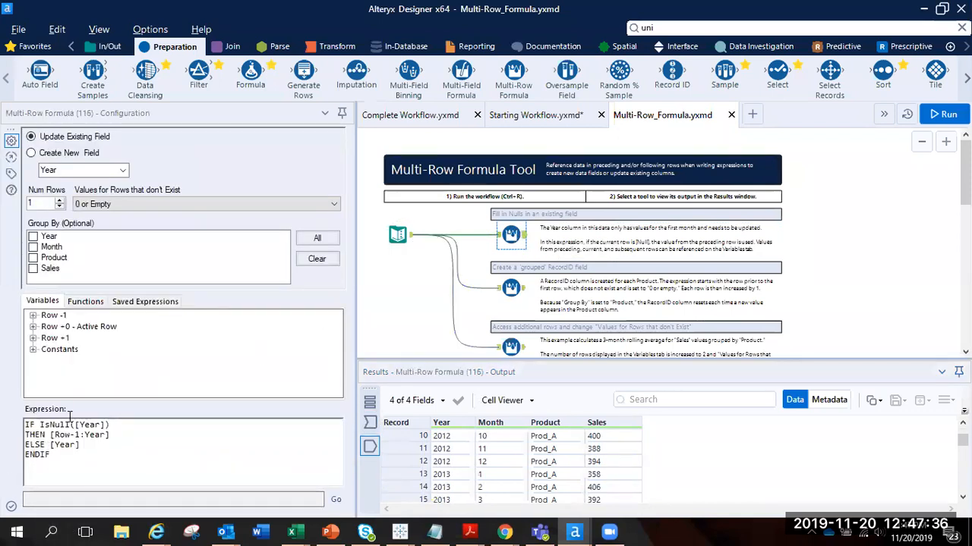
pyautogui.scroll(3, 449, 482)
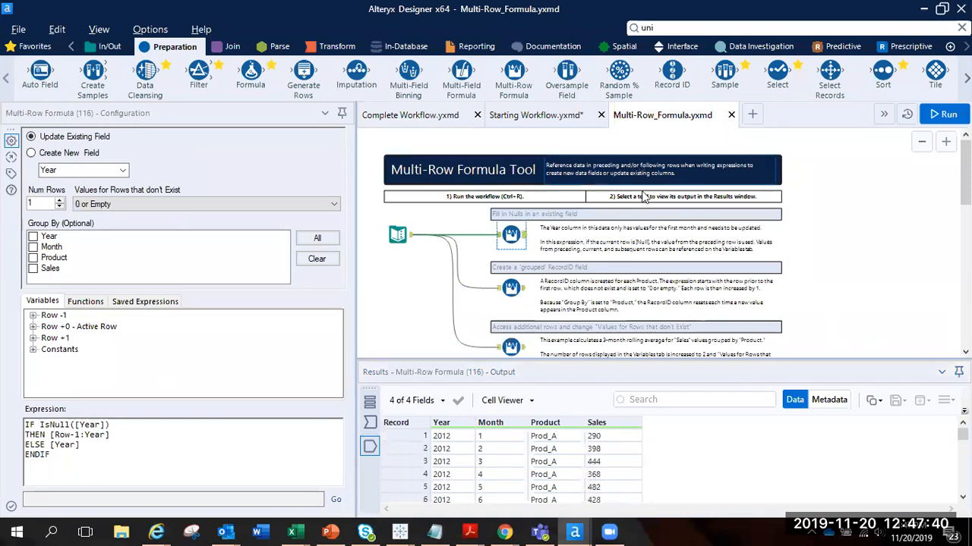
pyautogui.scroll(2, 598, 257)
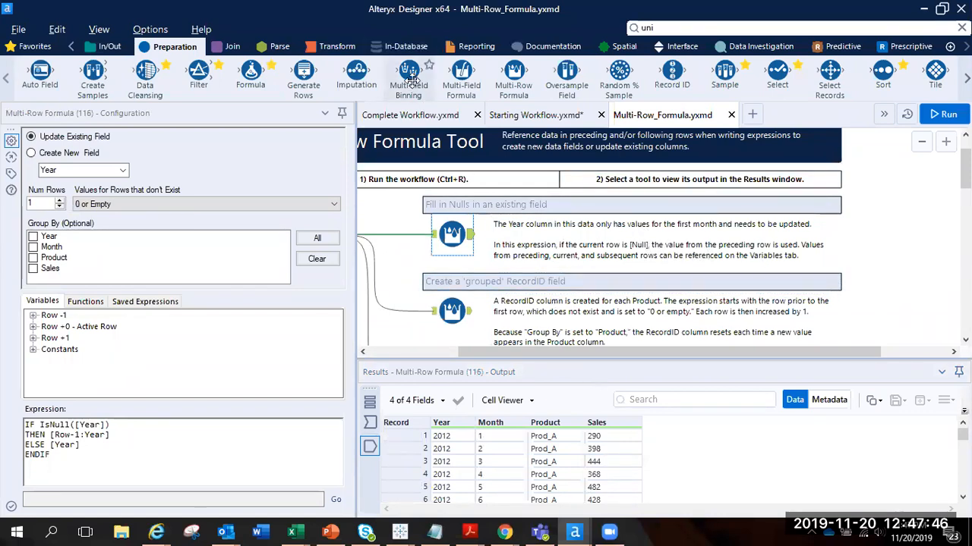
# Read the descriptions of the other Multi-Row Formula use cases, from the grouped RecordID field to flagging rows by contextual criteria.
pyautogui.moveTo(410, 80)
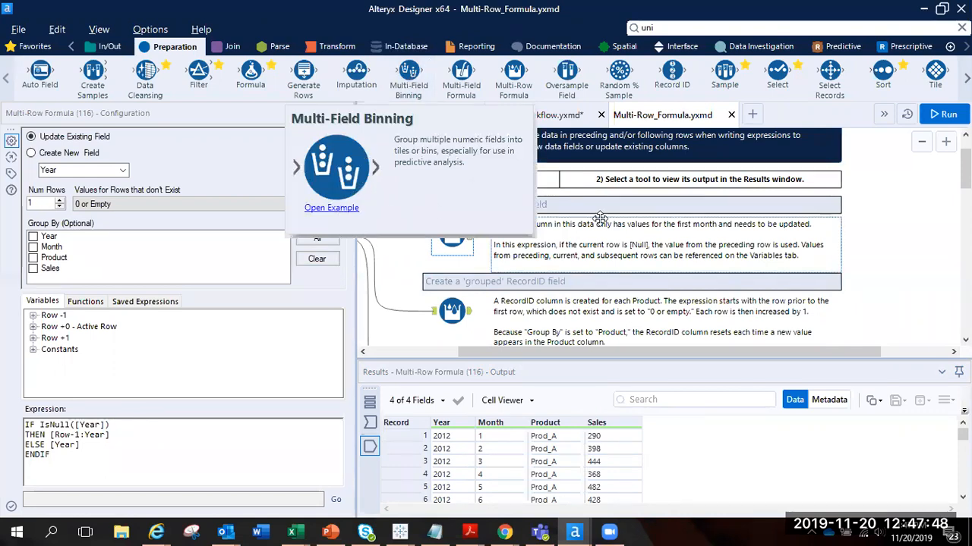
pyautogui.click(909, 254)
pyautogui.scroll(-5, 910, 255)
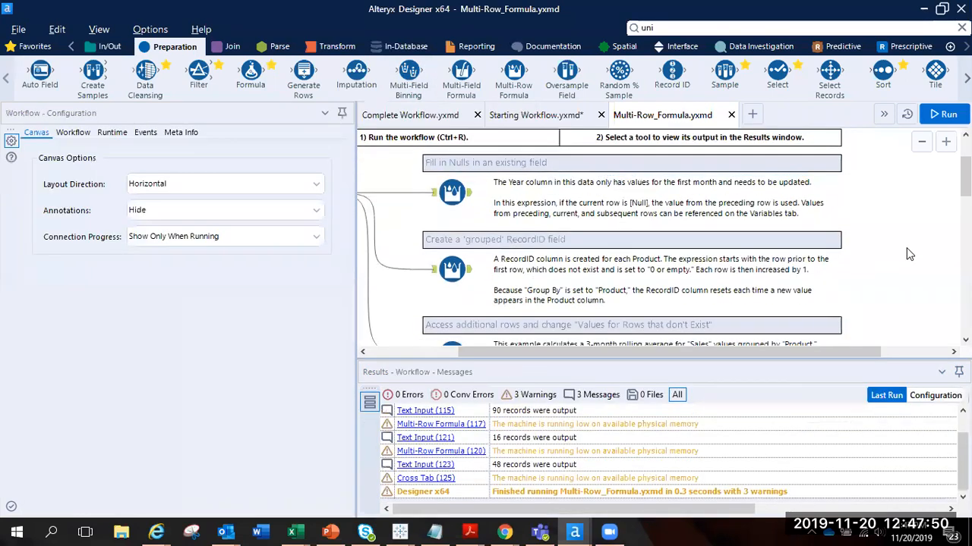
pyautogui.scroll(-1, 909, 254)
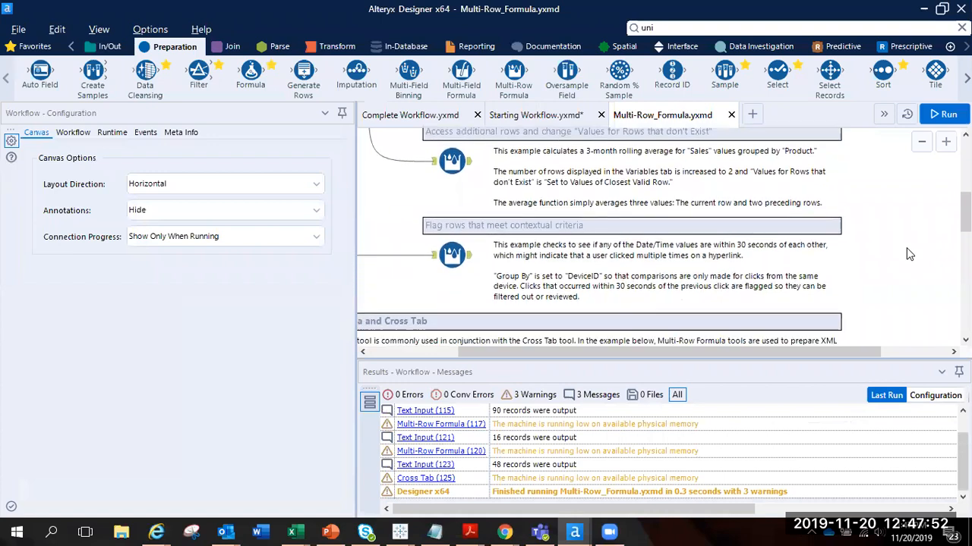
pyautogui.scroll(4, 910, 254)
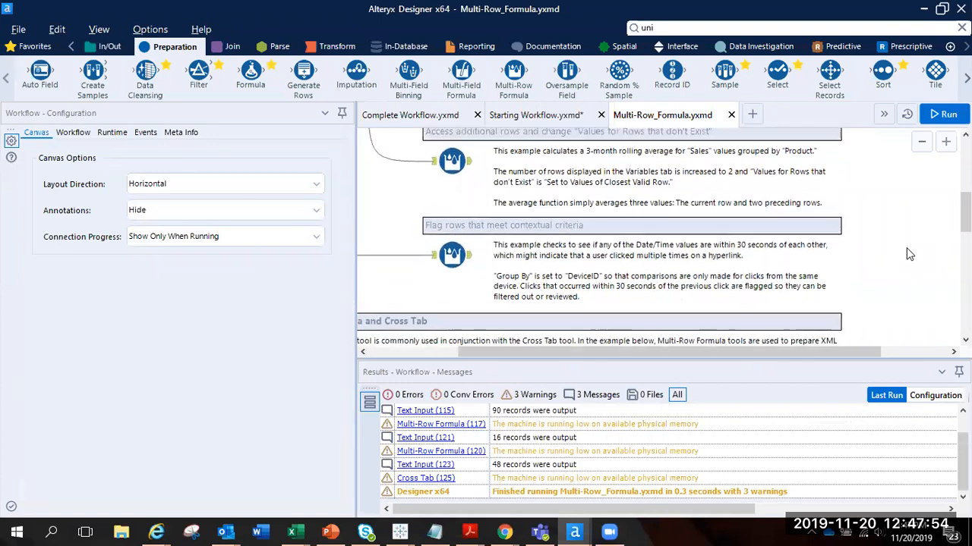
pyautogui.scroll(2, 909, 254)
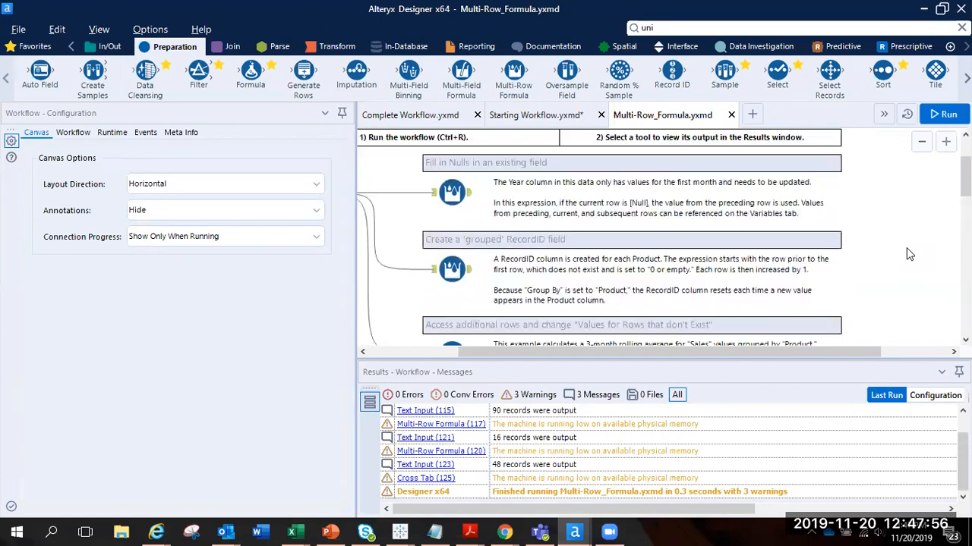
# Open the online help page for the "Fill in Nulls" Multi-Row Formula tool, maximize it, and read how to configure the tool.
pyautogui.click(465, 194)
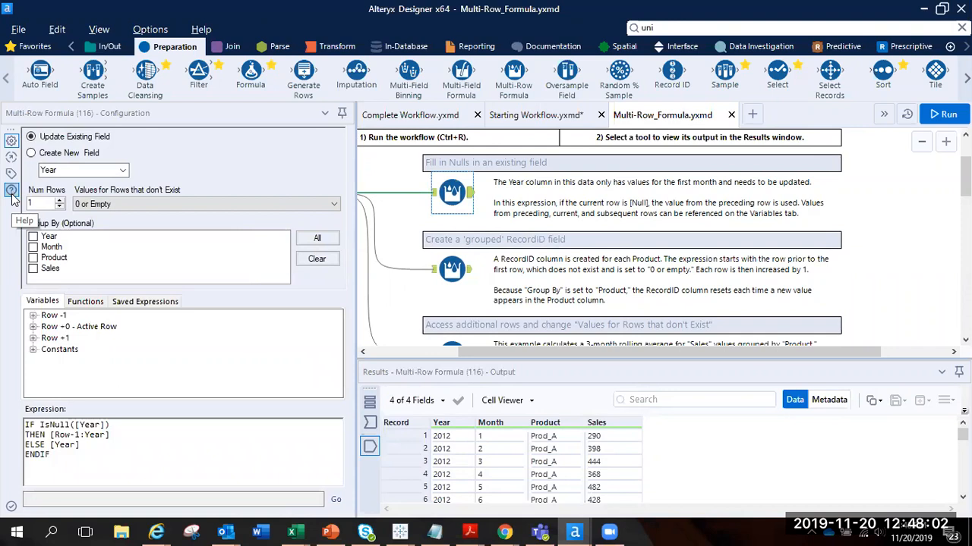
pyautogui.click(11, 193)
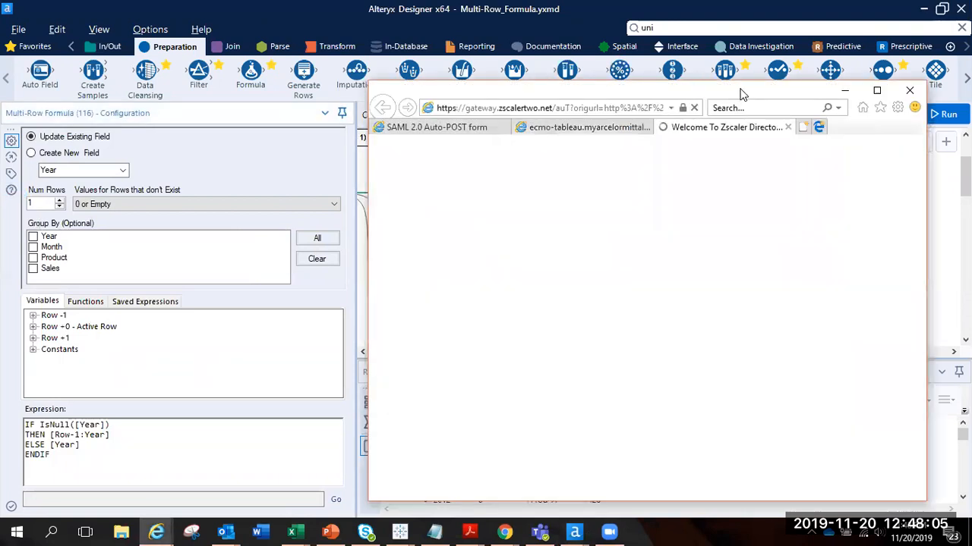
pyautogui.moveTo(747, 88); pyautogui.dragTo(690, 82)
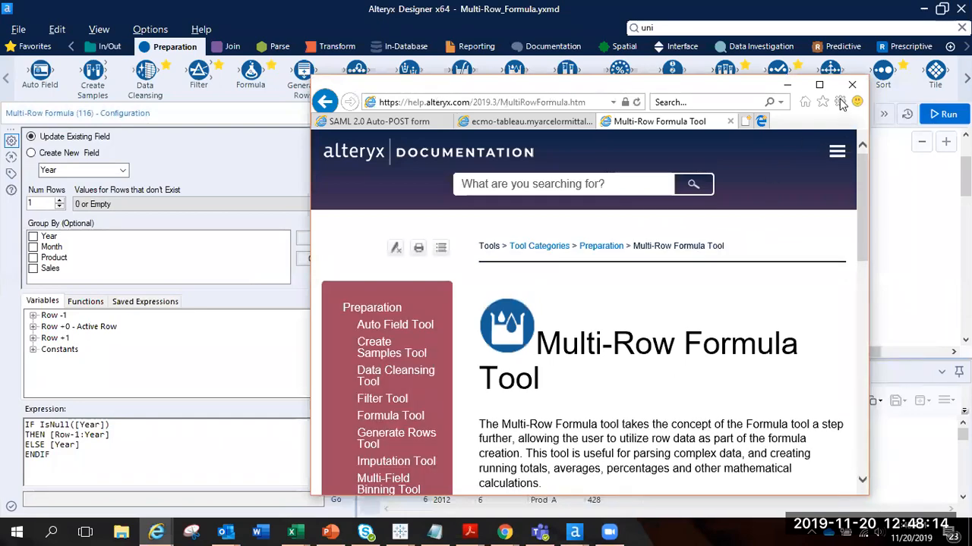
pyautogui.click(819, 84)
pyautogui.scroll(-3, 705, 350)
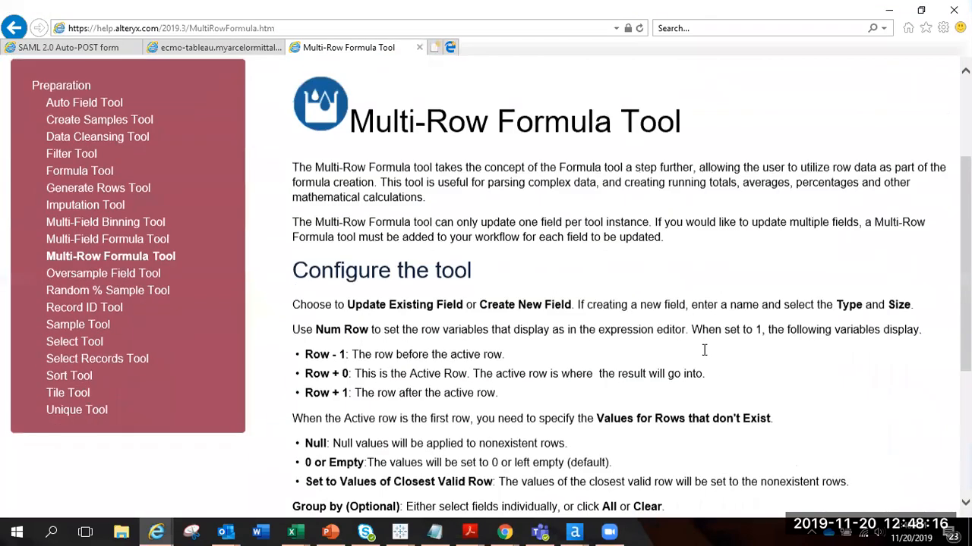
pyautogui.scroll(-3, 522, 296)
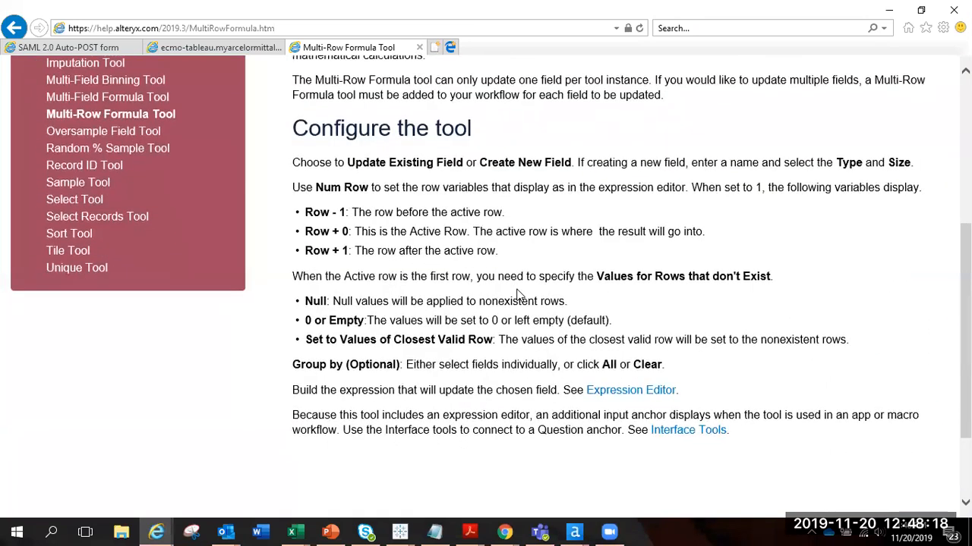
pyautogui.scroll(2, 520, 295)
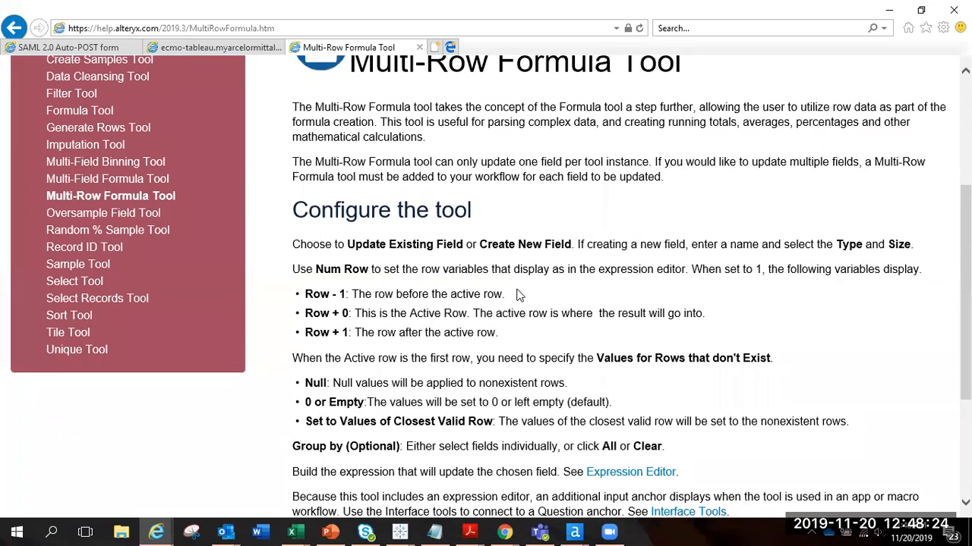
pyautogui.scroll(-4, 519, 295)
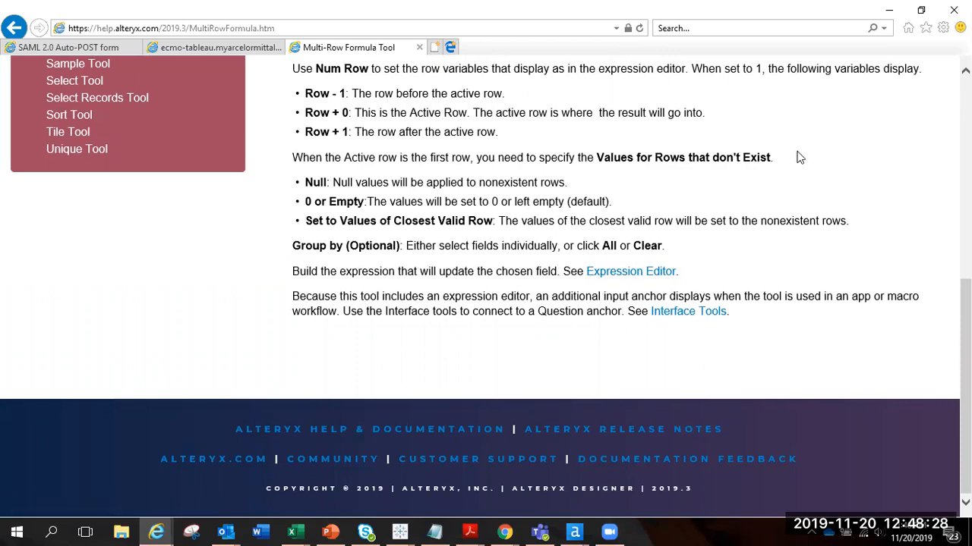
pyautogui.scroll(3, 758, 298)
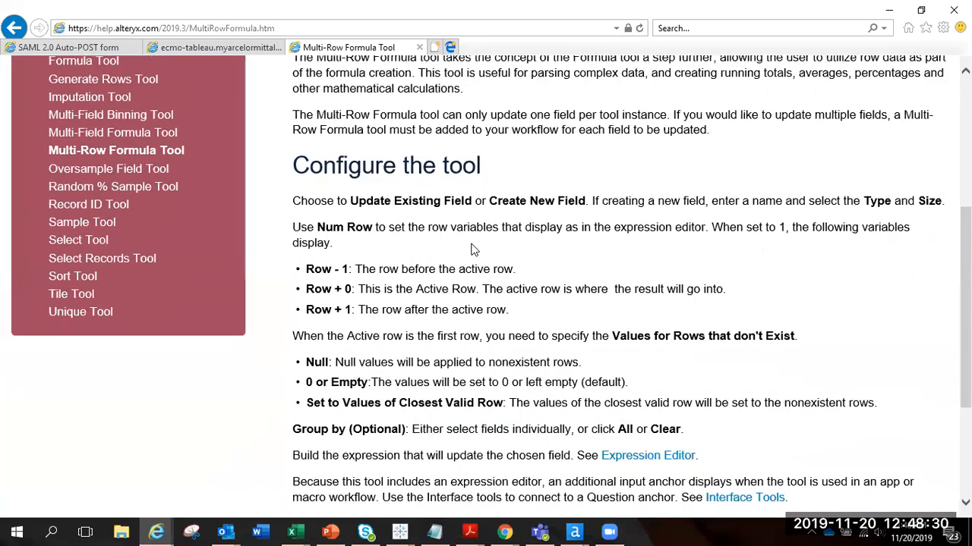
pyautogui.scroll(5, 471, 248)
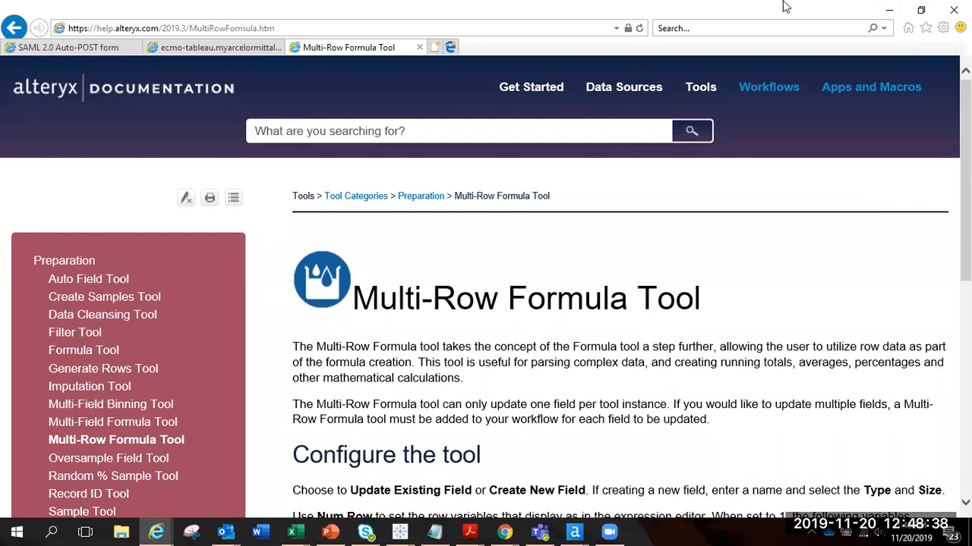
# Search the web for "alteryx weekly challenges" and open the Weekly Challenge page of the Alteryx Community.
pyautogui.click(565, 30)
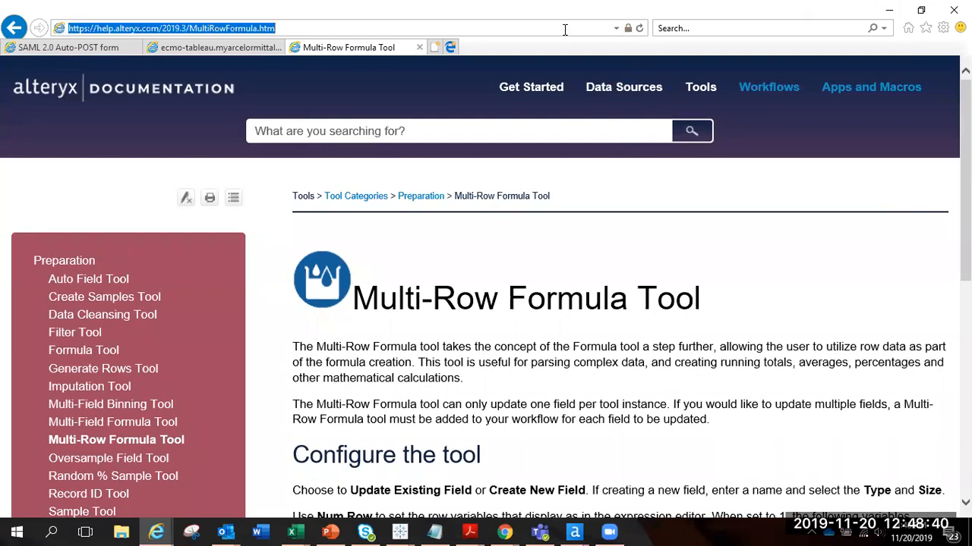
pyautogui.write('alteryx weekly challenges')
pyautogui.press('Return')
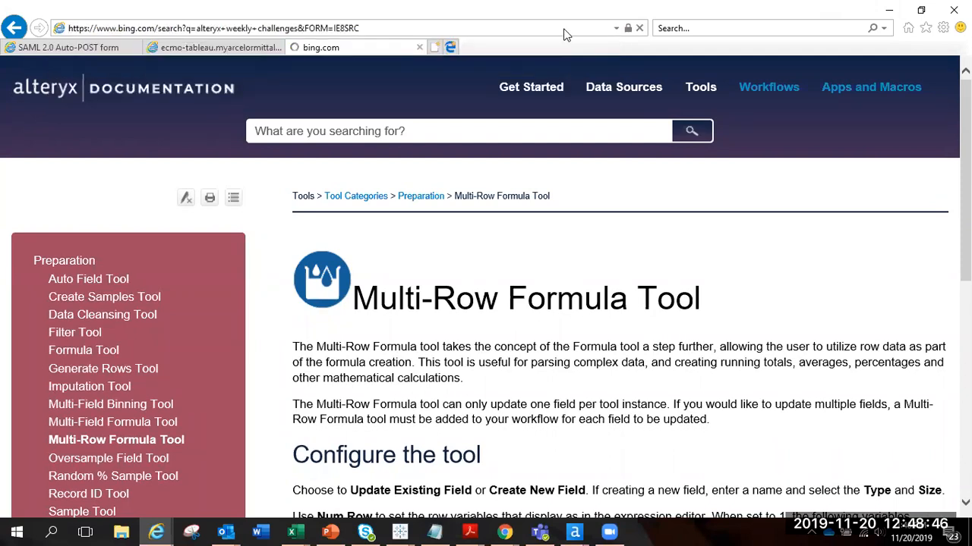
pyautogui.click(285, 202)
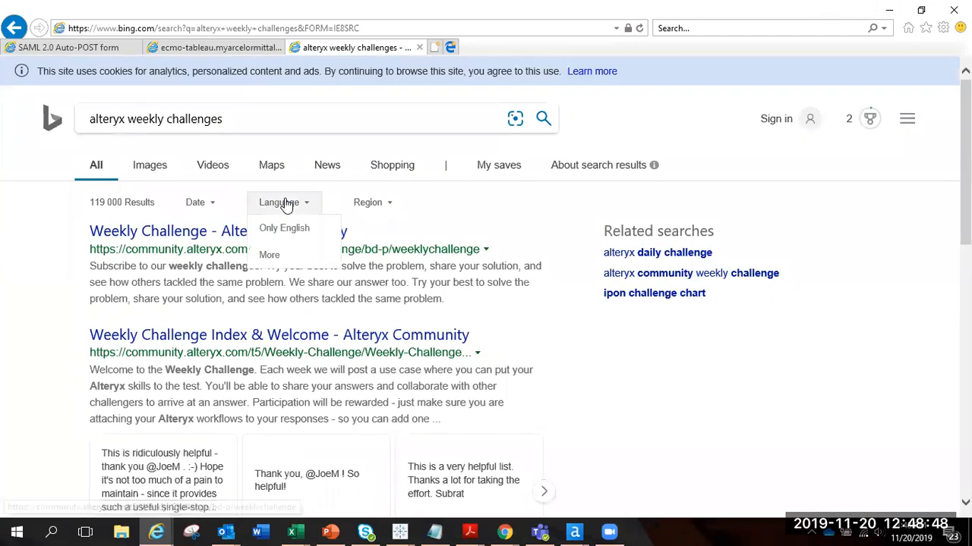
pyautogui.click(192, 241)
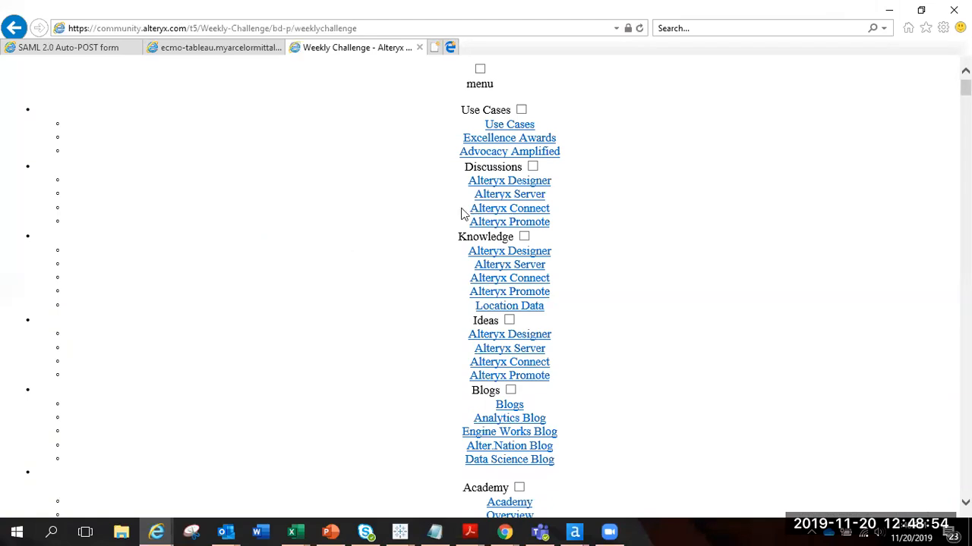
pyautogui.scroll(-3, 361, 324)
pyautogui.scroll(3, 349, 228)
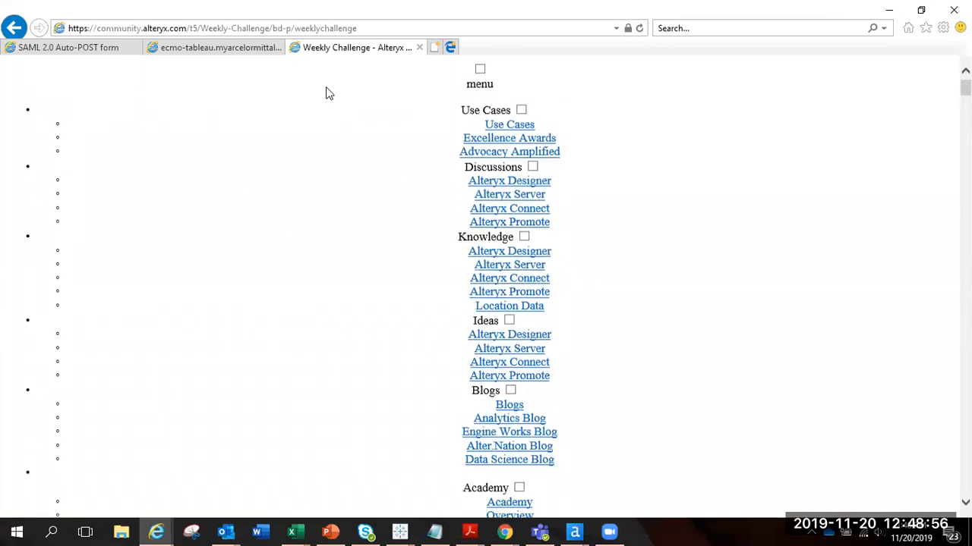
# Copy the Weekly Challenge page's address and open it in a Google Chrome window.
pyautogui.click(335, 30)
pyautogui.hotkey('ctrl', 'c')
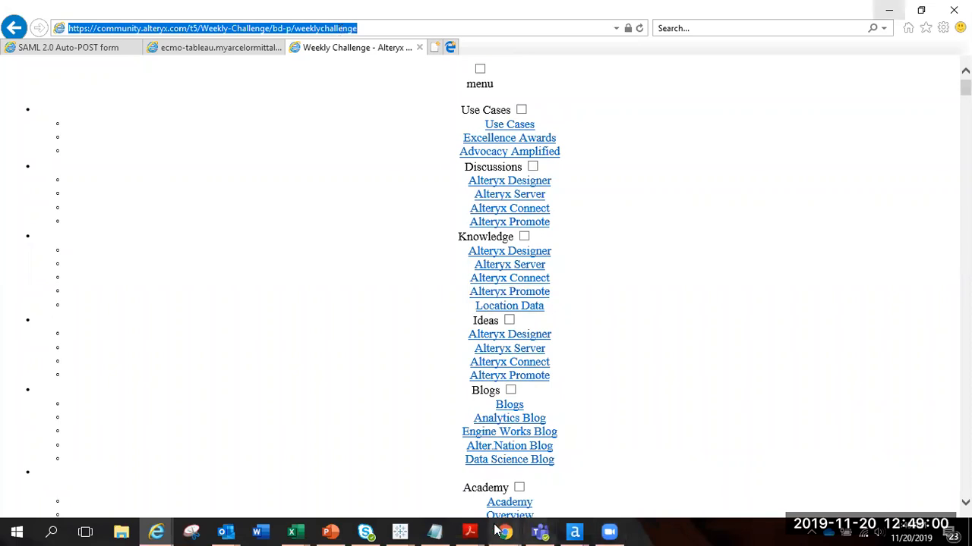
pyautogui.moveTo(505, 531)
pyautogui.click(518, 480)
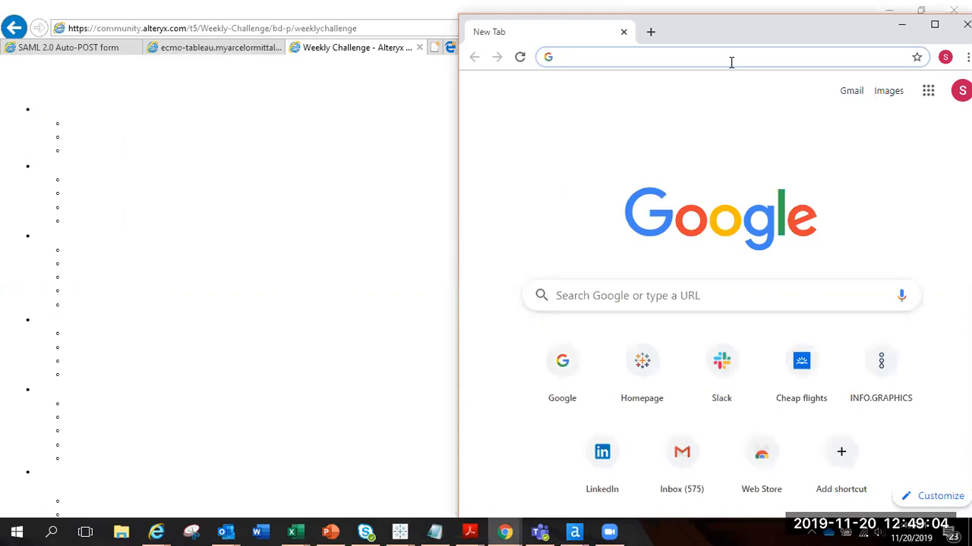
pyautogui.hotkey('ctrl', 'v')
pyautogui.press('Return')
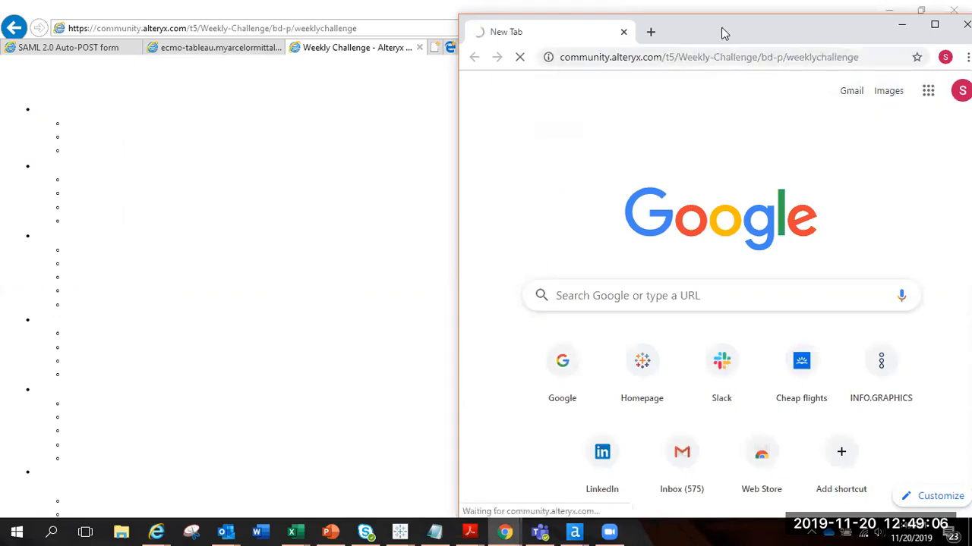
# Maximize the browser window, look over the Weekly Challenge list, and filter it by the Beginner label.
pyautogui.moveTo(713, 35); pyautogui.dragTo(450, 52)
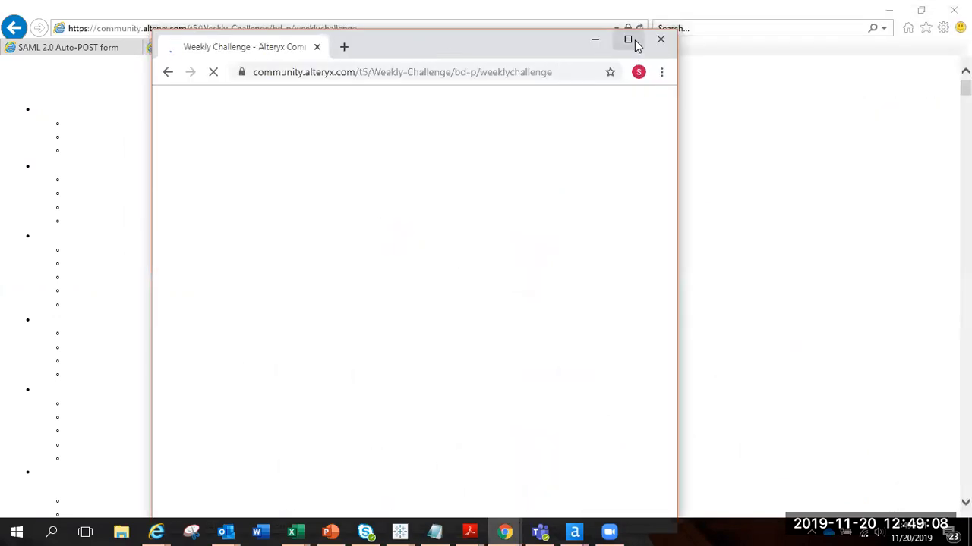
pyautogui.click(634, 41)
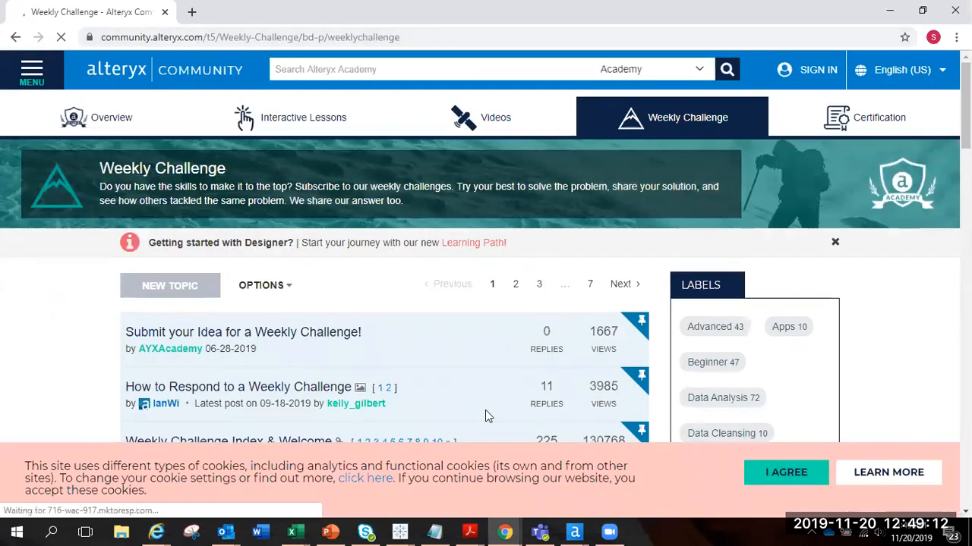
pyautogui.scroll(-3, 406, 401)
pyautogui.scroll(-1, 406, 400)
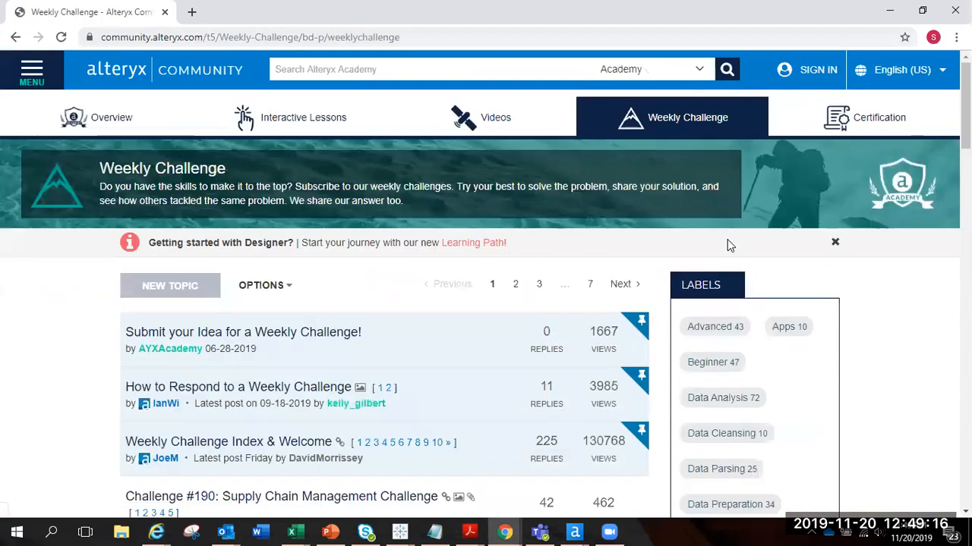
pyautogui.scroll(-2, 718, 183)
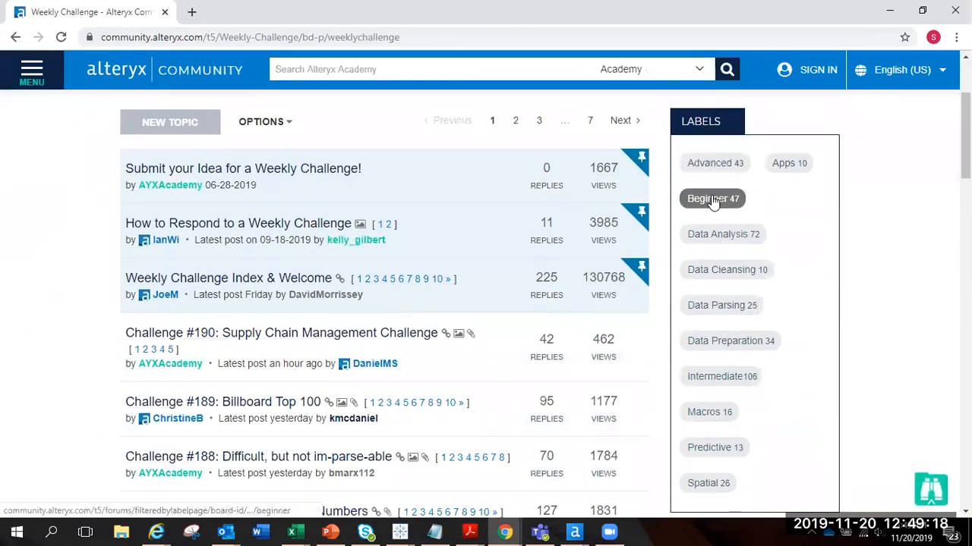
pyautogui.click(713, 201)
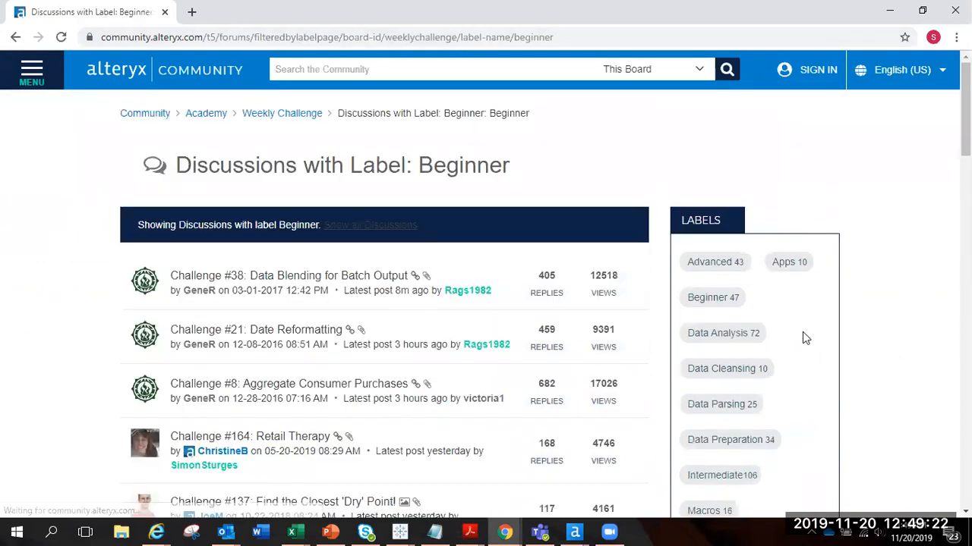
# Filter the challenges by the Data Cleansing label and open "Challenge #16: Parsing Out the New-line Character".
pyautogui.scroll(-2, 805, 338)
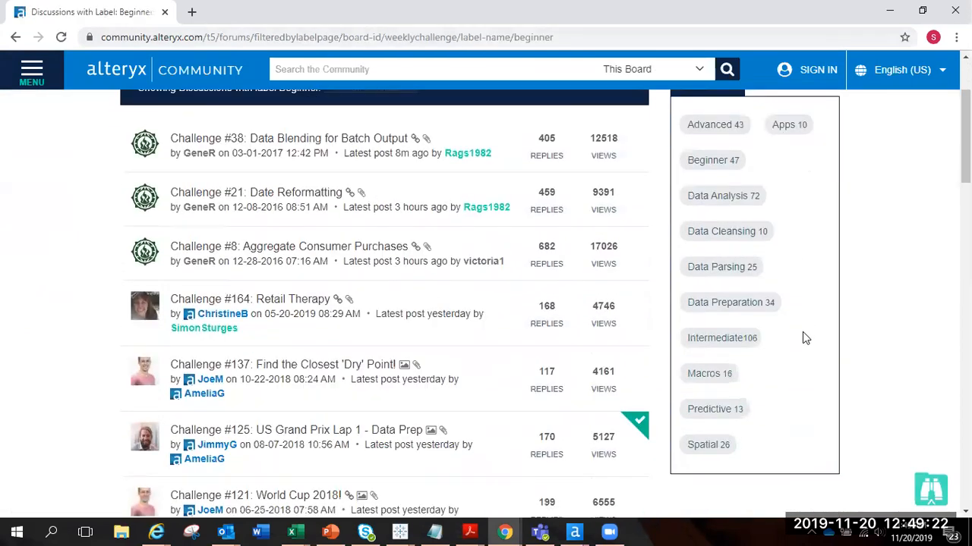
pyautogui.click(734, 234)
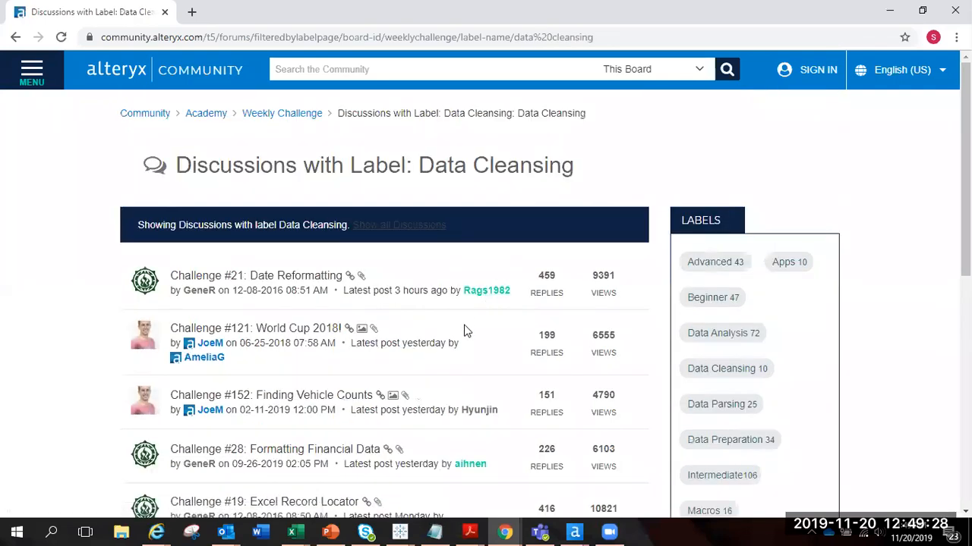
pyautogui.scroll(-3, 464, 330)
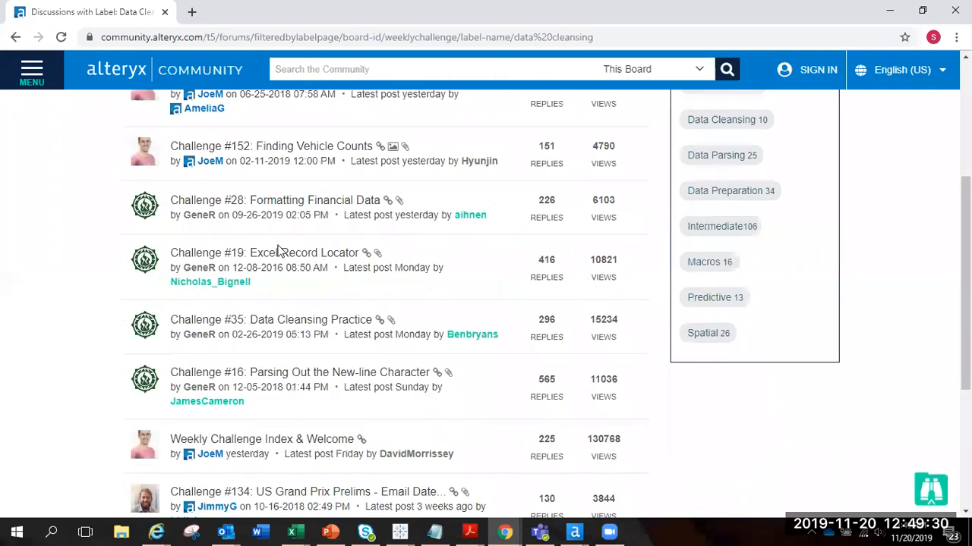
pyautogui.click(278, 377)
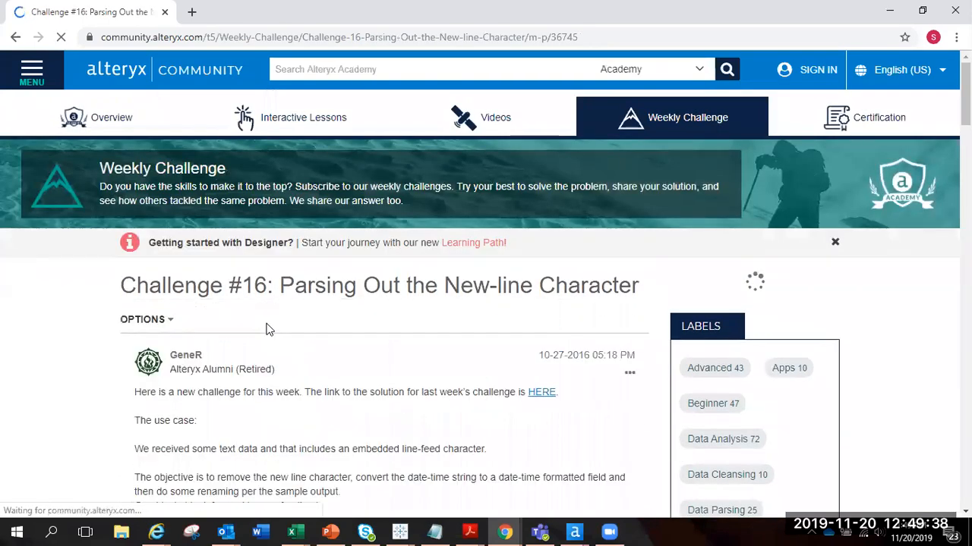
# Read the use case and attached files of Challenge #16, and examine the solution approaches posted in the replies.
pyautogui.scroll(-3, 265, 329)
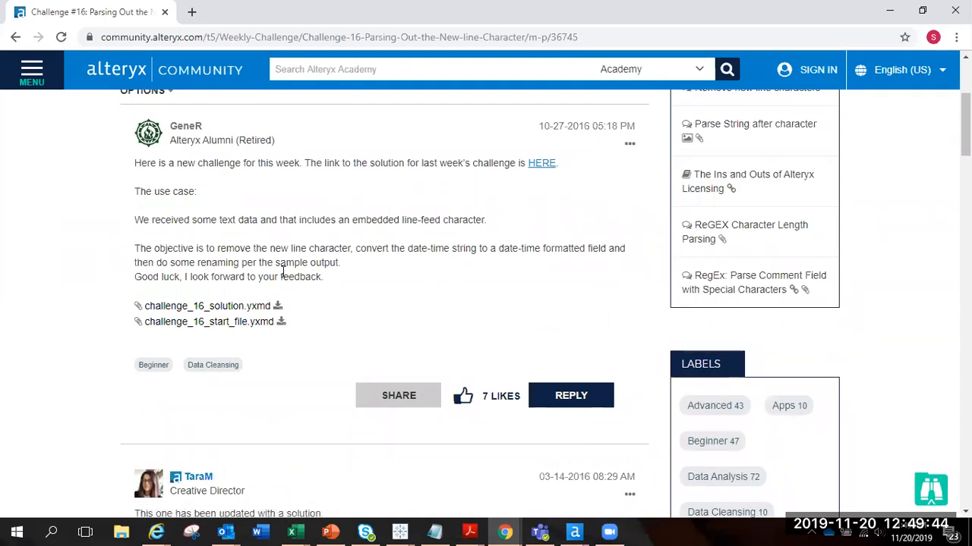
pyautogui.scroll(-4, 283, 271)
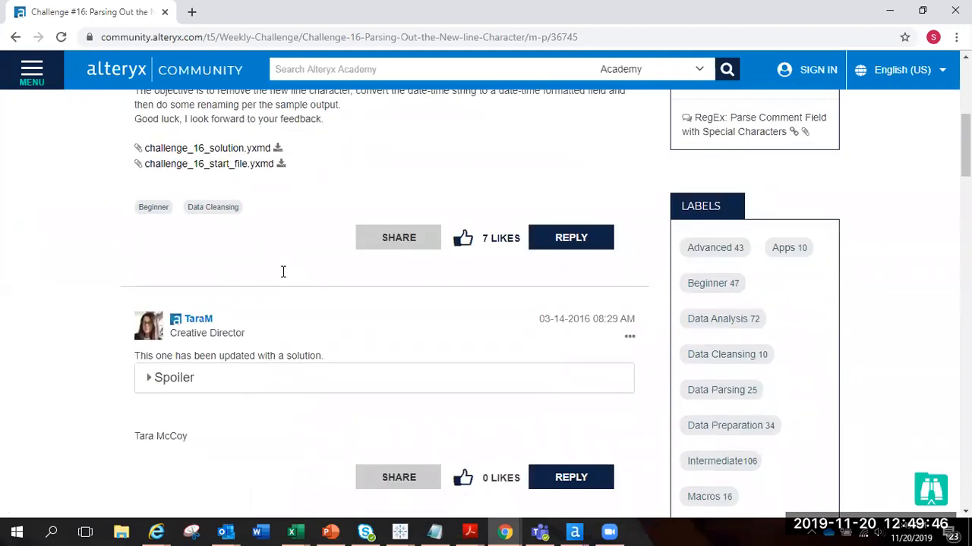
pyautogui.scroll(2, 281, 273)
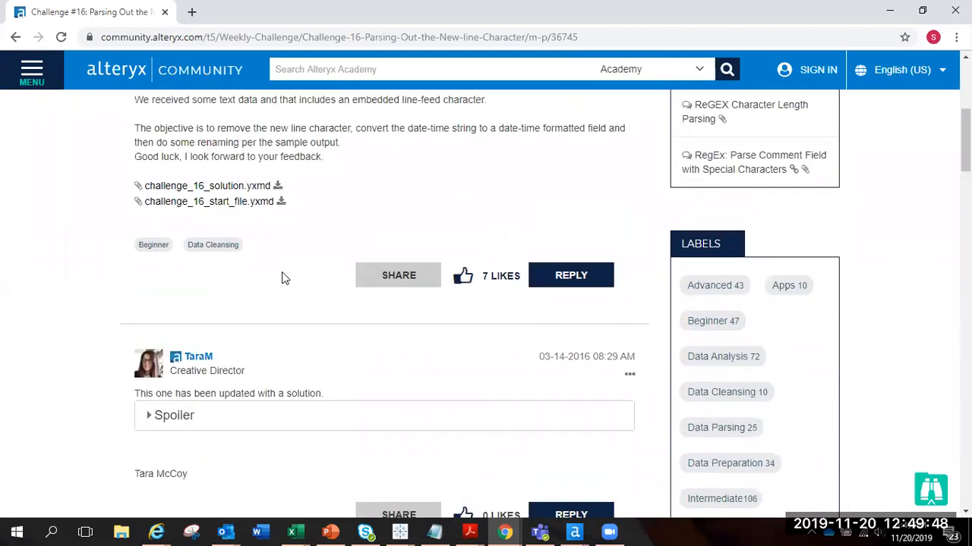
pyautogui.scroll(1, 282, 273)
pyautogui.scroll(-3, 282, 277)
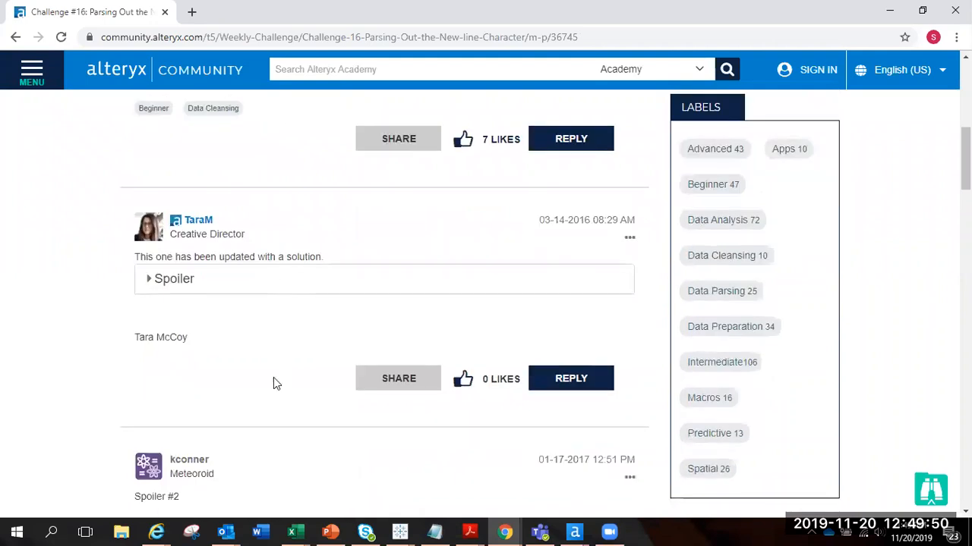
pyautogui.scroll(-2, 274, 384)
pyautogui.scroll(-3, 246, 364)
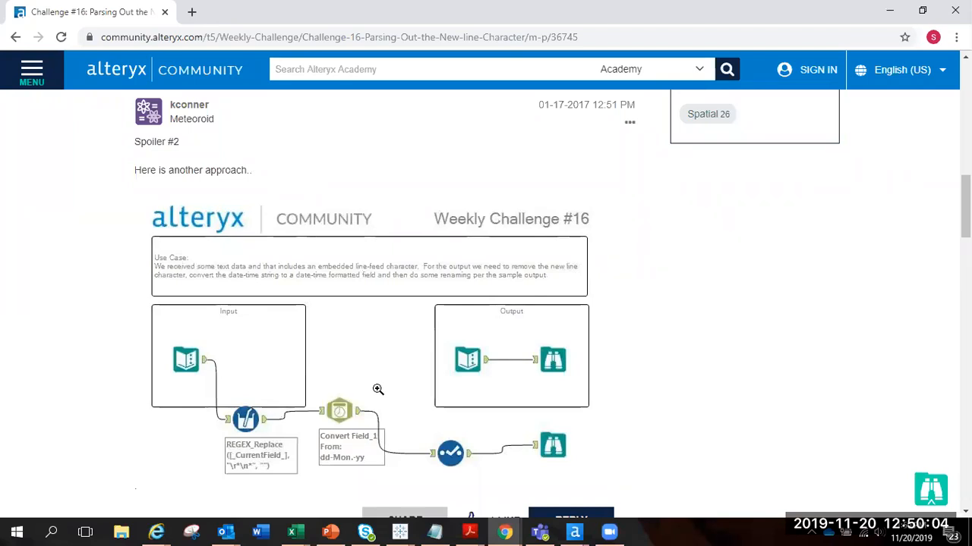
# Minimize both browser windows to return to Alteryx Designer, and widen the canvas to show the Multi-Row Formula example from its beginning.
pyautogui.click(890, 10)
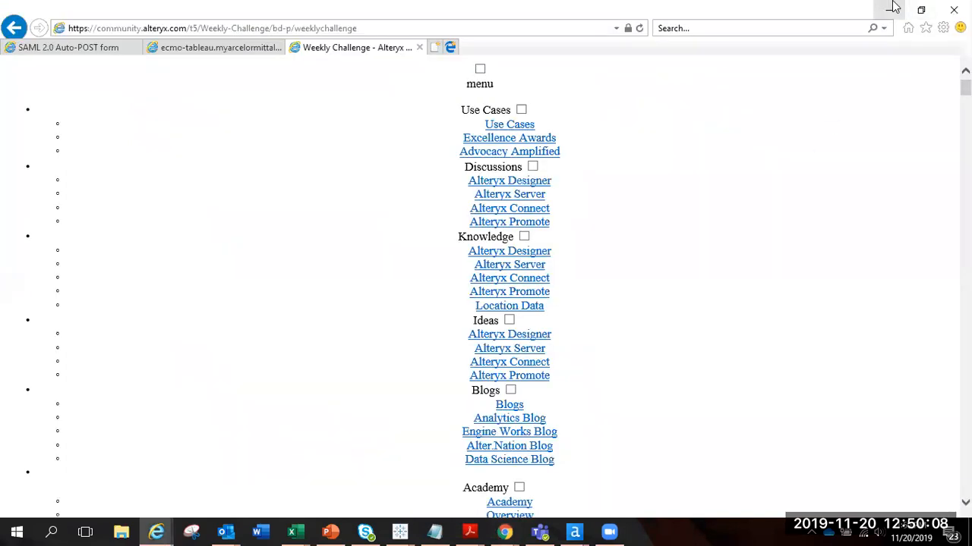
pyautogui.click(888, 9)
pyautogui.scroll(-1, 873, 284)
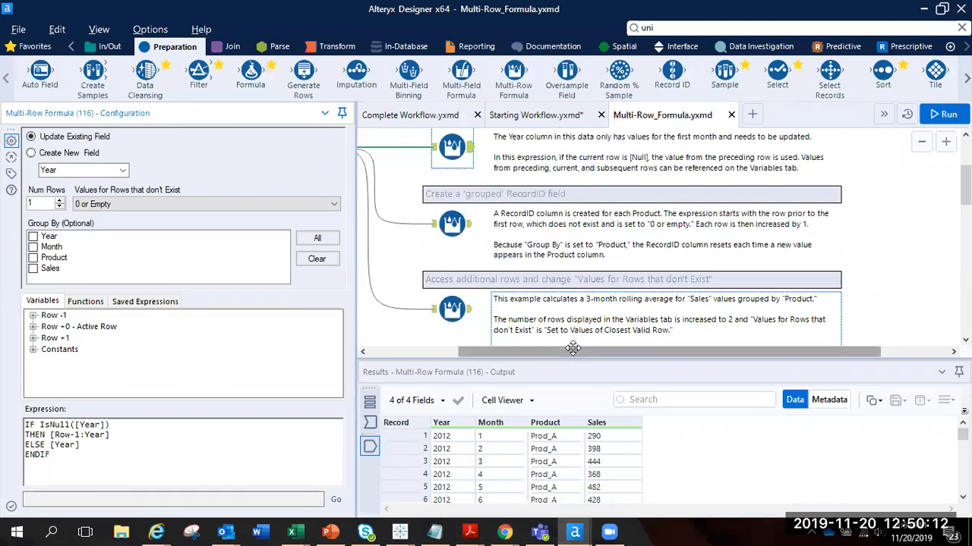
pyautogui.moveTo(560, 351); pyautogui.dragTo(471, 349)
pyautogui.moveTo(360, 278); pyautogui.dragTo(244, 277)
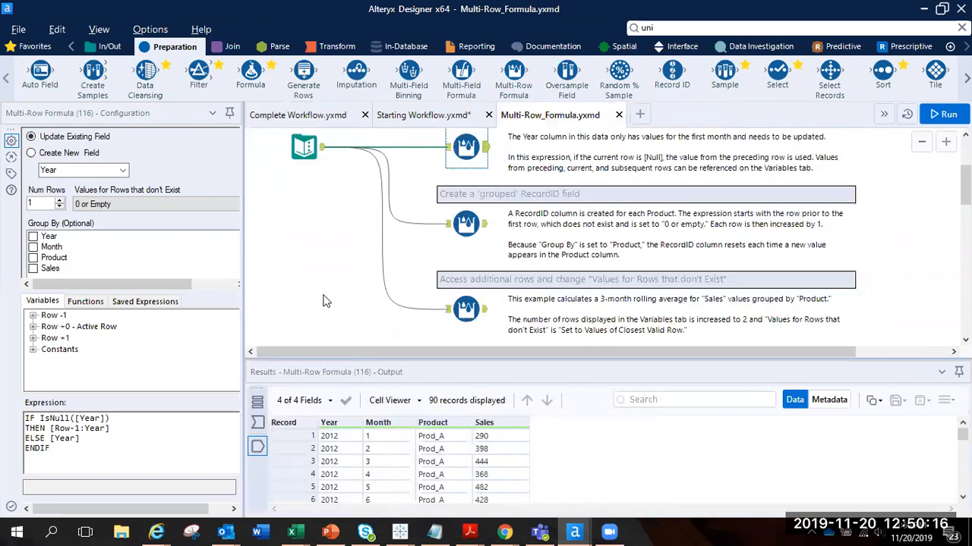
pyautogui.scroll(3, 323, 302)
pyautogui.scroll(1, 323, 301)
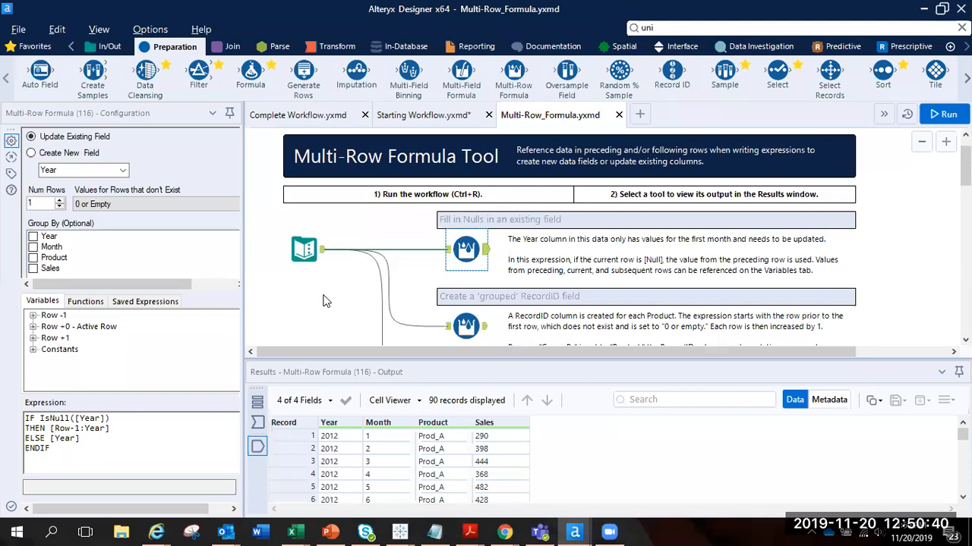
# Switch to the PowerPoint presentation, view the "Where Next?" slide, and return to Alteryx Designer.
pyautogui.click(331, 530)
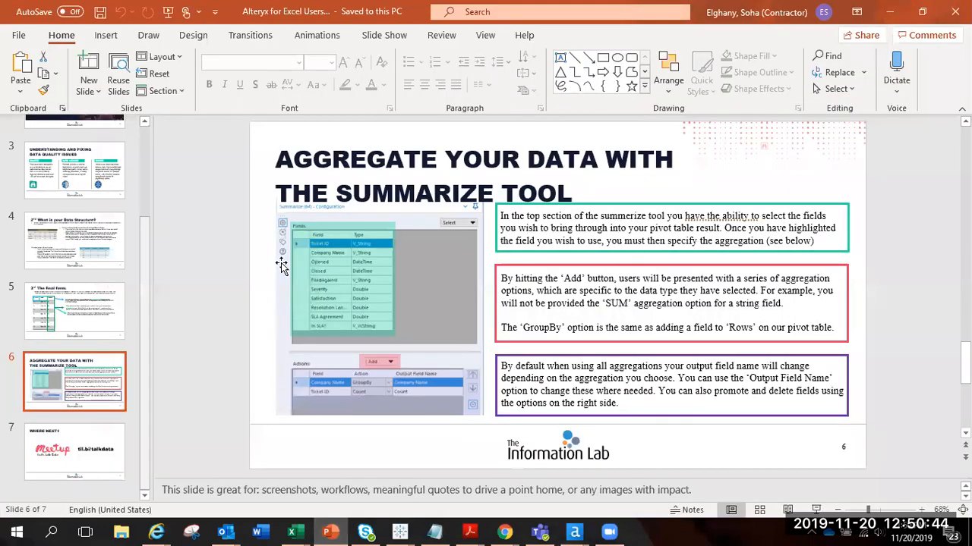
pyautogui.scroll(-1, 281, 265)
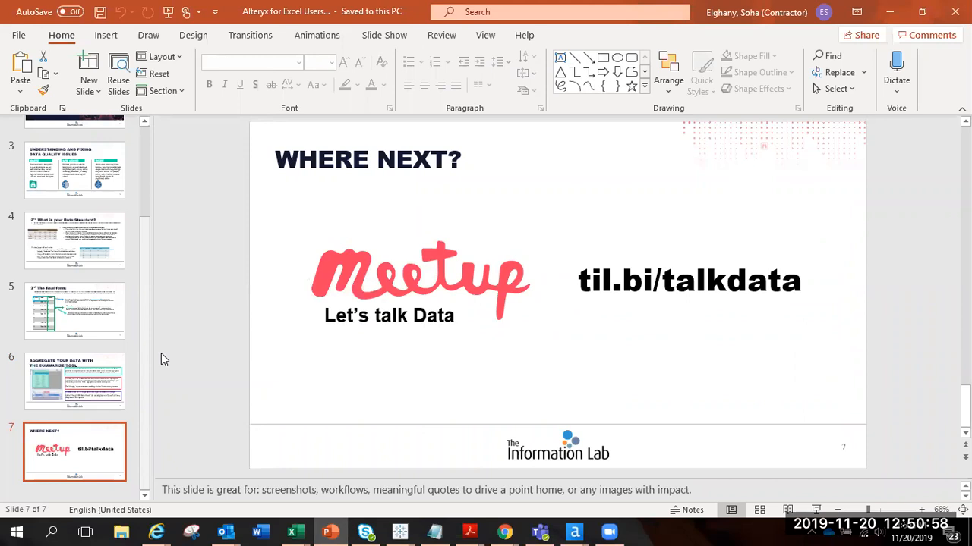
pyautogui.click(888, 12)
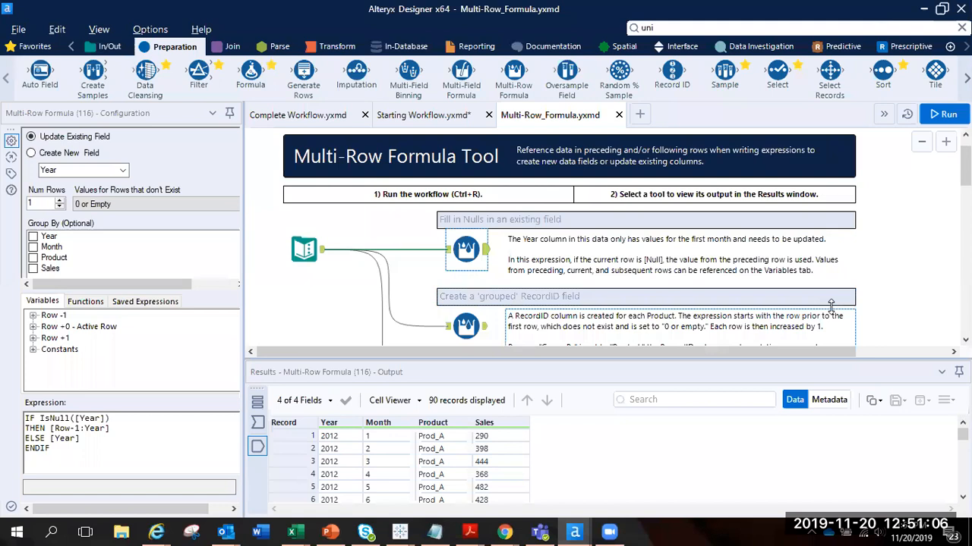